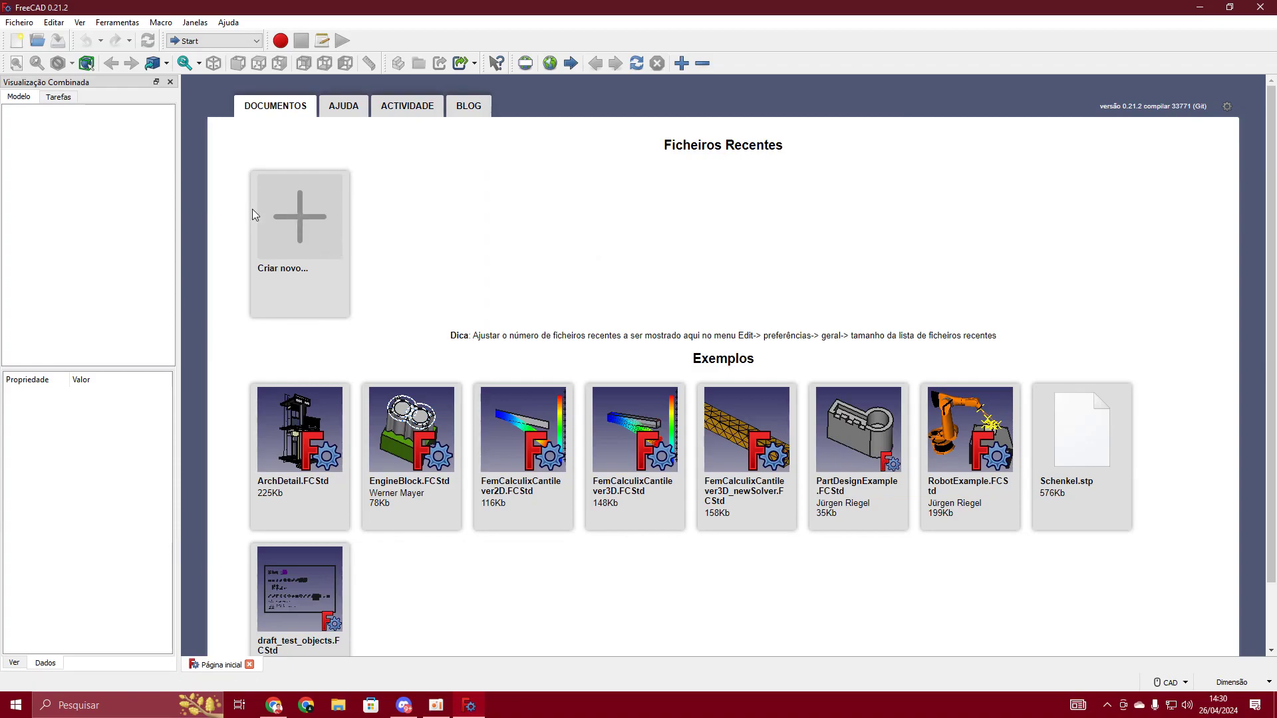
- Create a new empty document and switch to the Part Design workbench
click(297, 229)
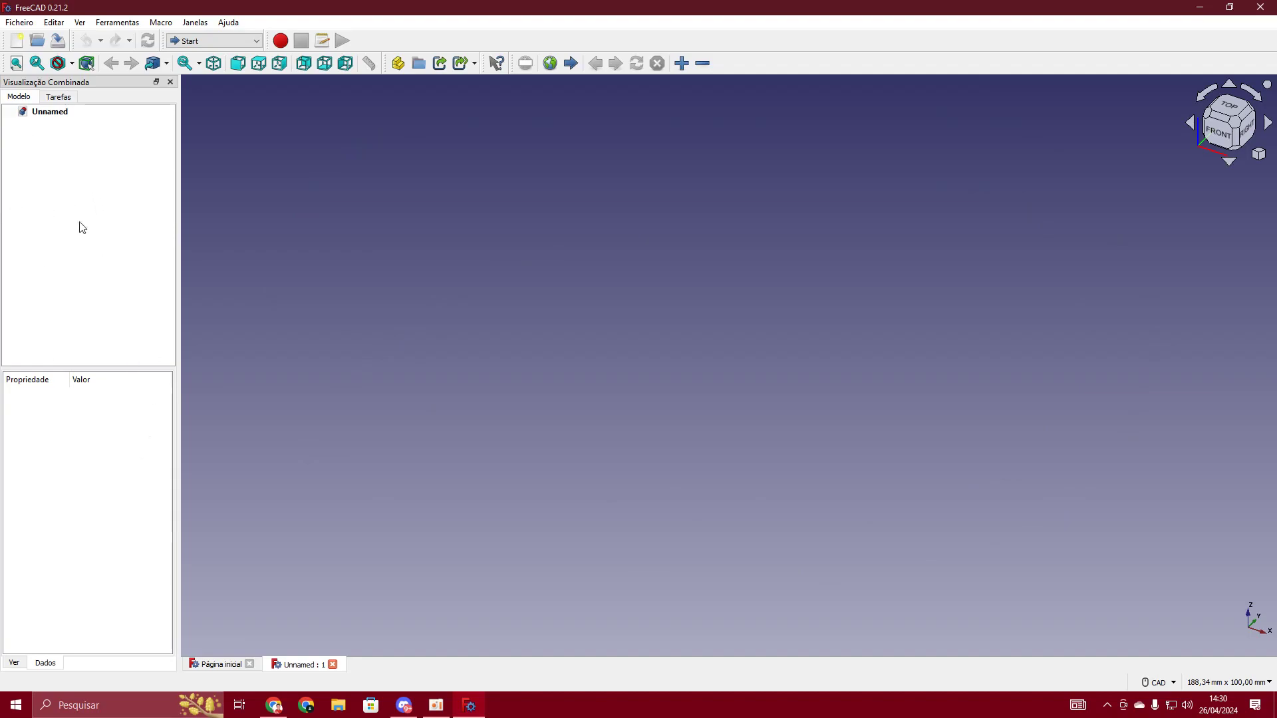
click(49, 98)
click(25, 98)
click(245, 42)
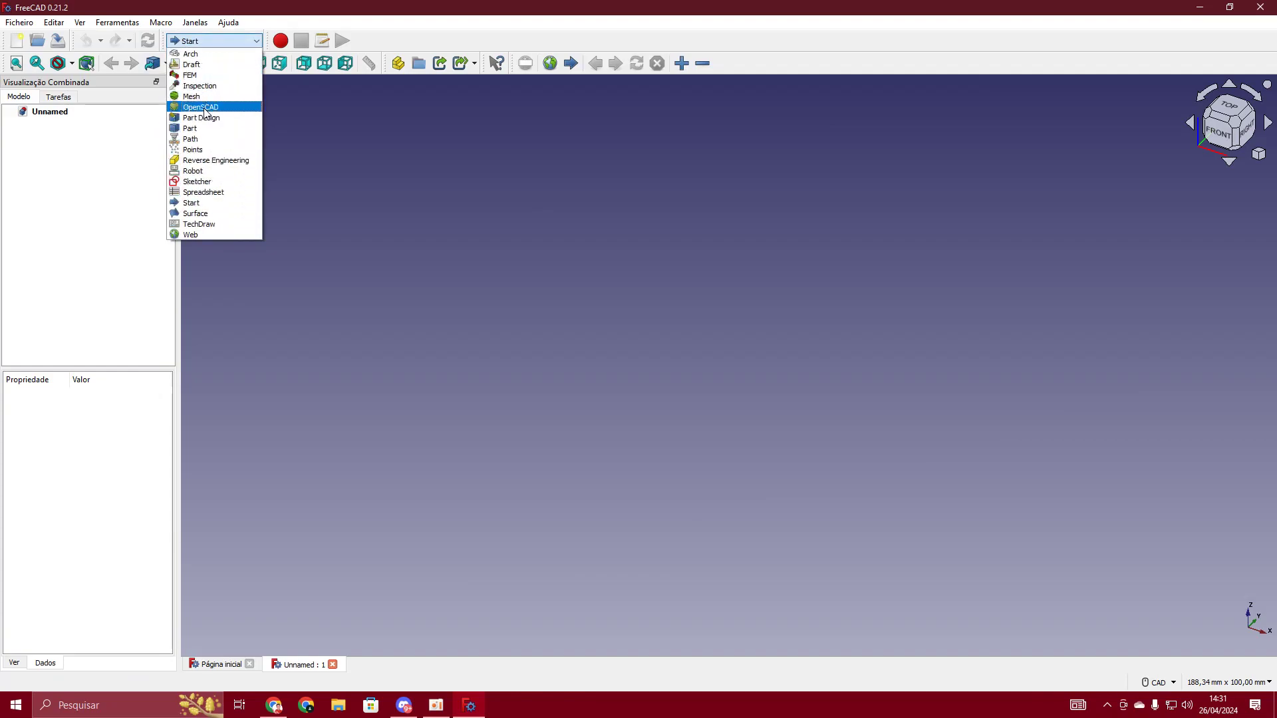
click(251, 122)
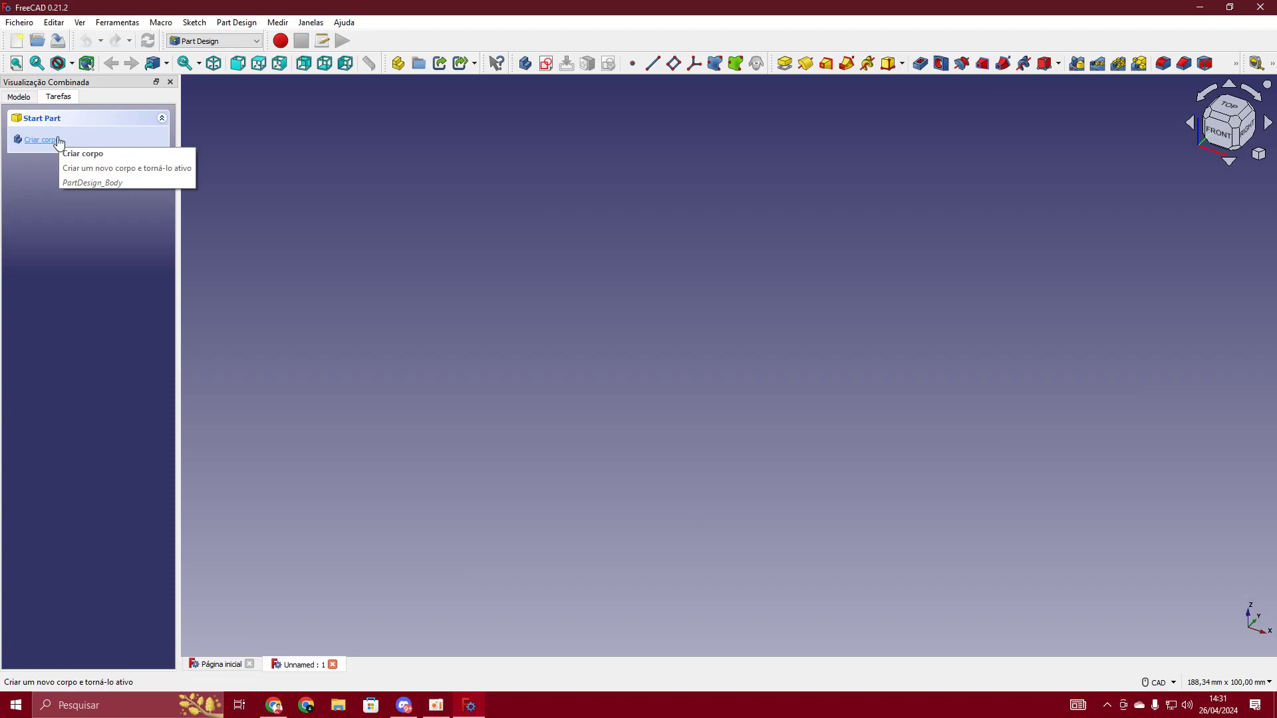
- Create a new body and start a sketch on its XY plane
click(58, 142)
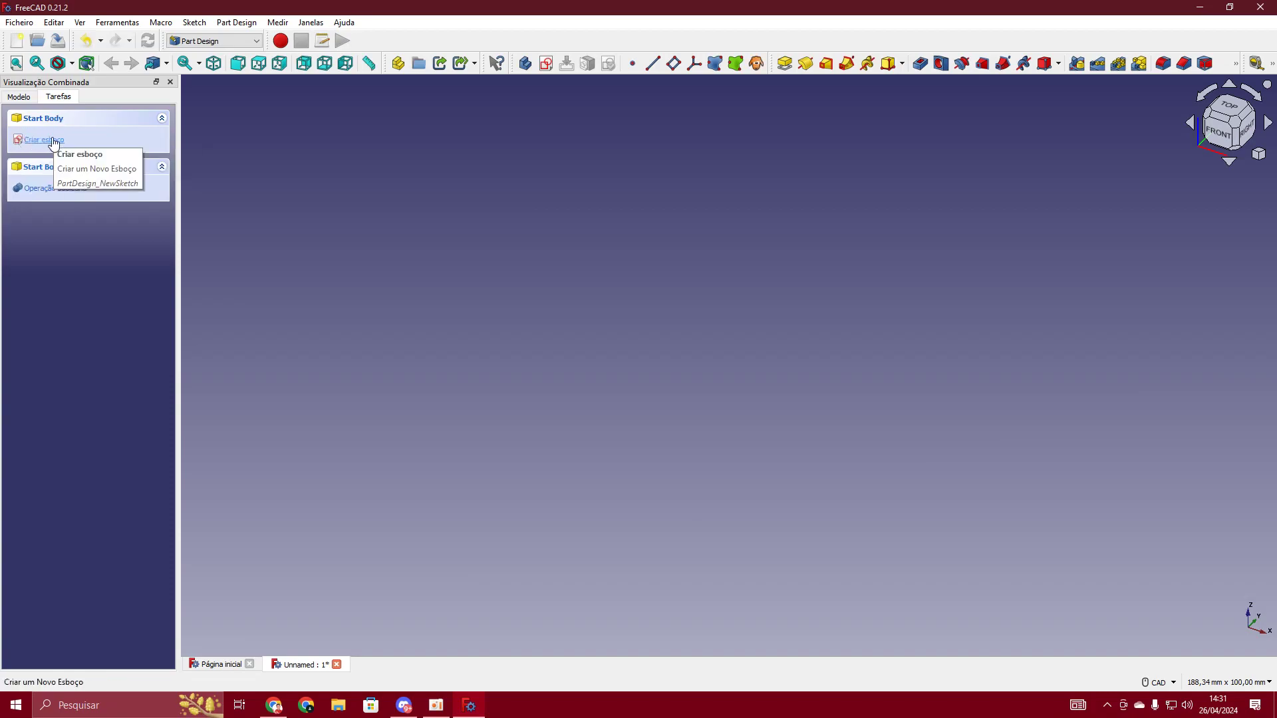
click(52, 139)
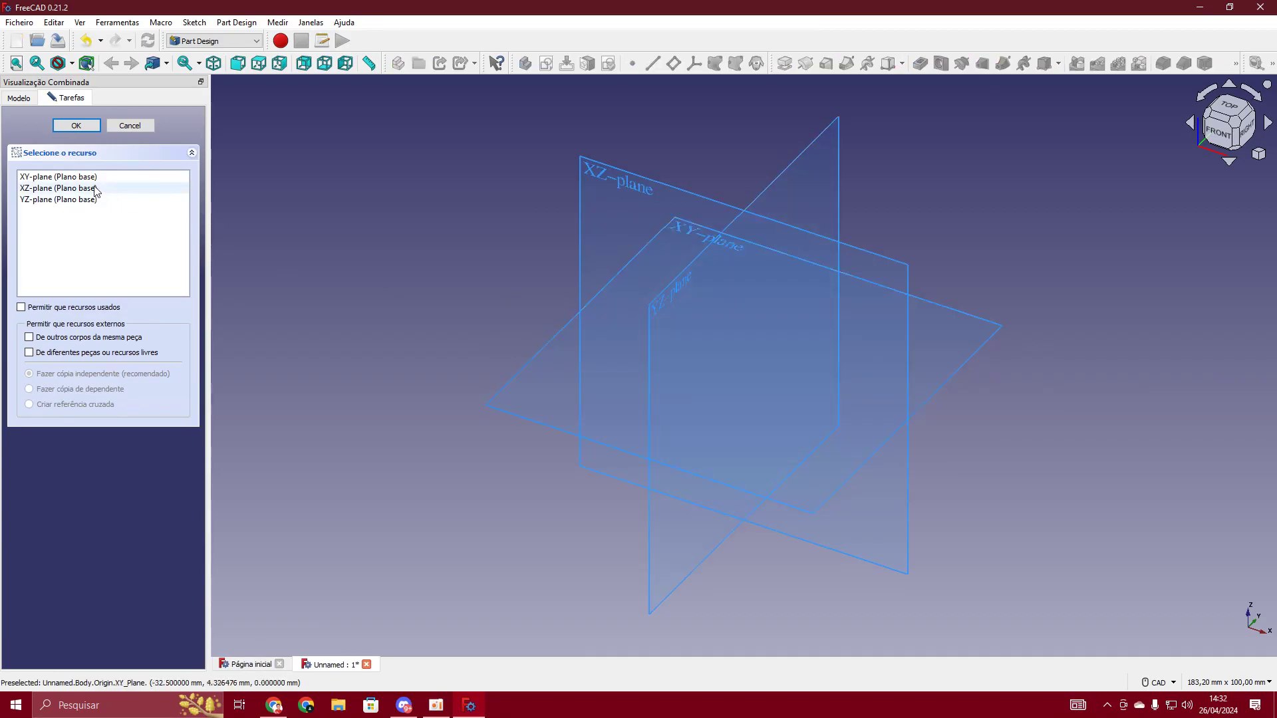
click(67, 177)
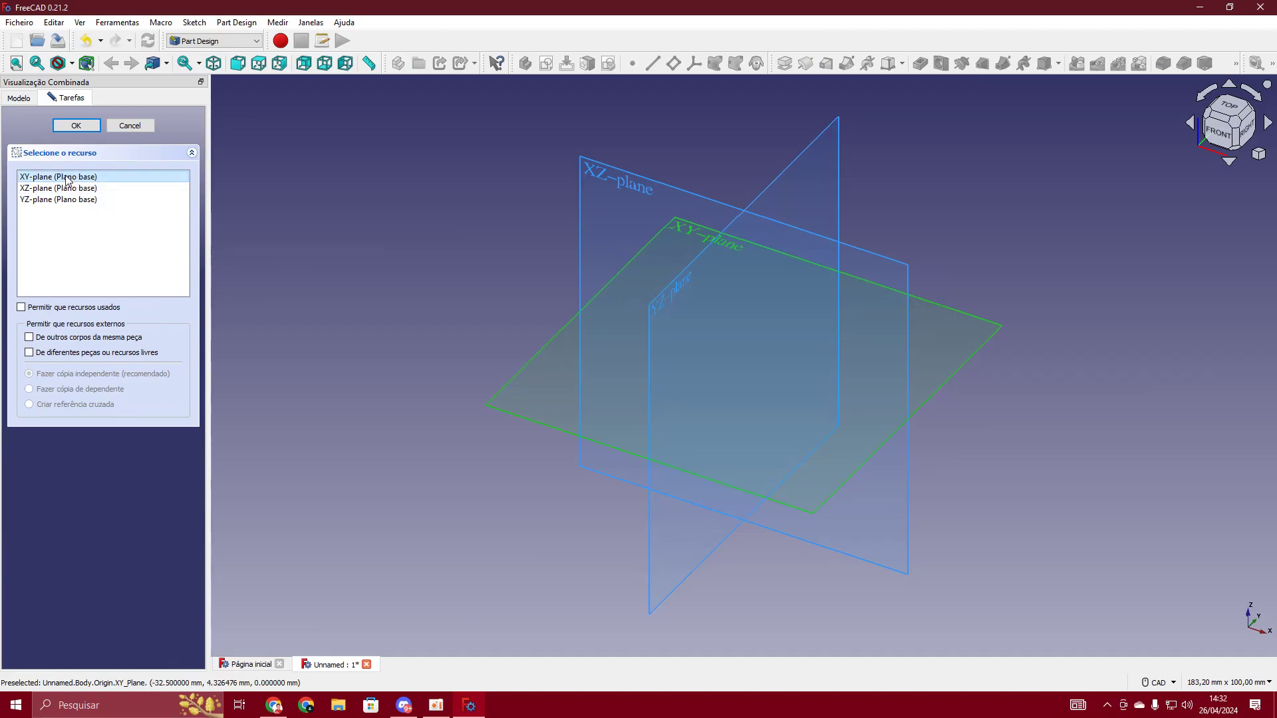
click(76, 128)
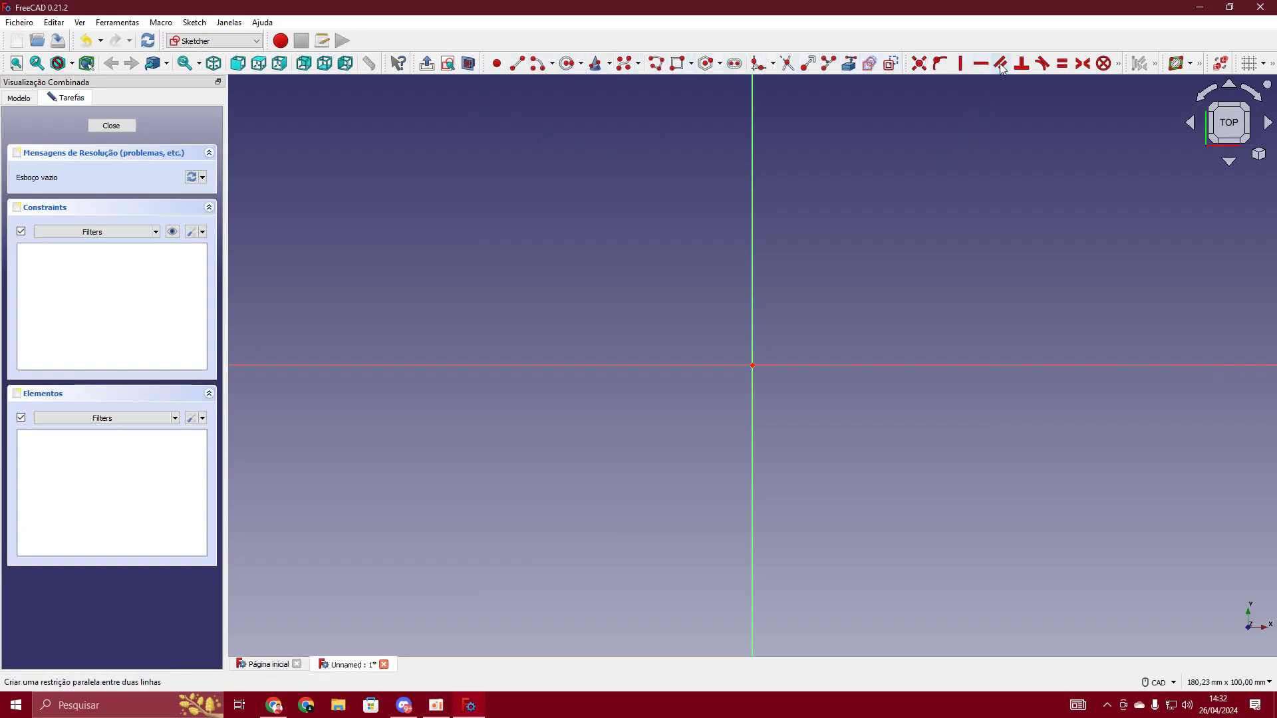
- Rearrange the Sketcher toolbars onto two rows so the constraint, B-spline and grid tools are fully shown
click(1119, 65)
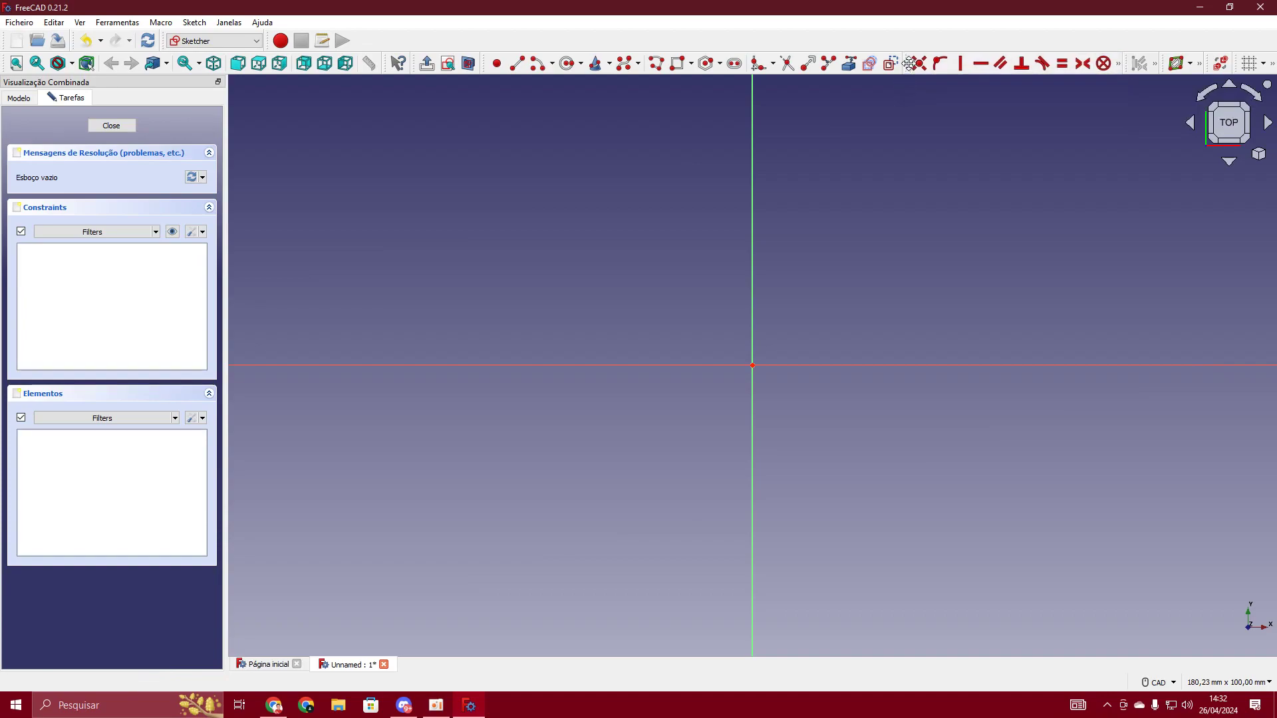
drag(904, 63, 903, 89)
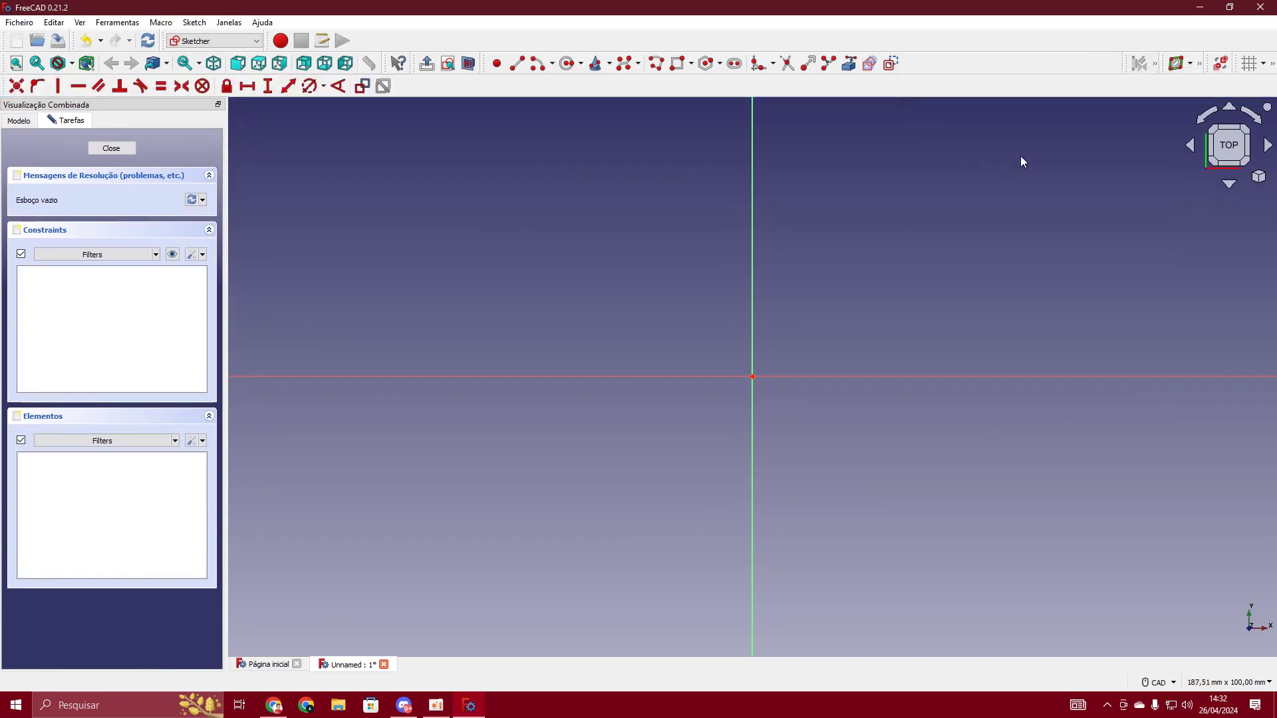
mouse_move(1128, 60)
mouse_down()
mouse_move(1086, 60)
mouse_move(1086, 93)
mouse_up()
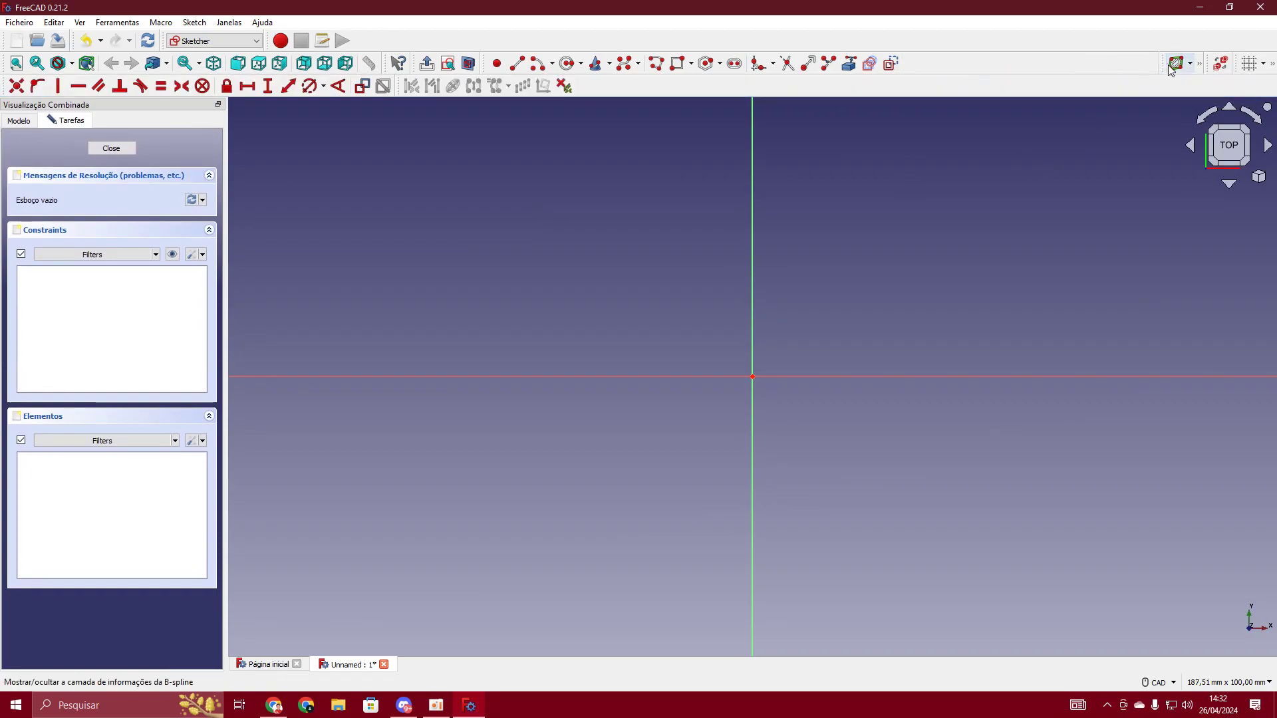
mouse_move(1162, 64)
mouse_down()
mouse_move(1153, 93)
mouse_move(1124, 63)
mouse_up()
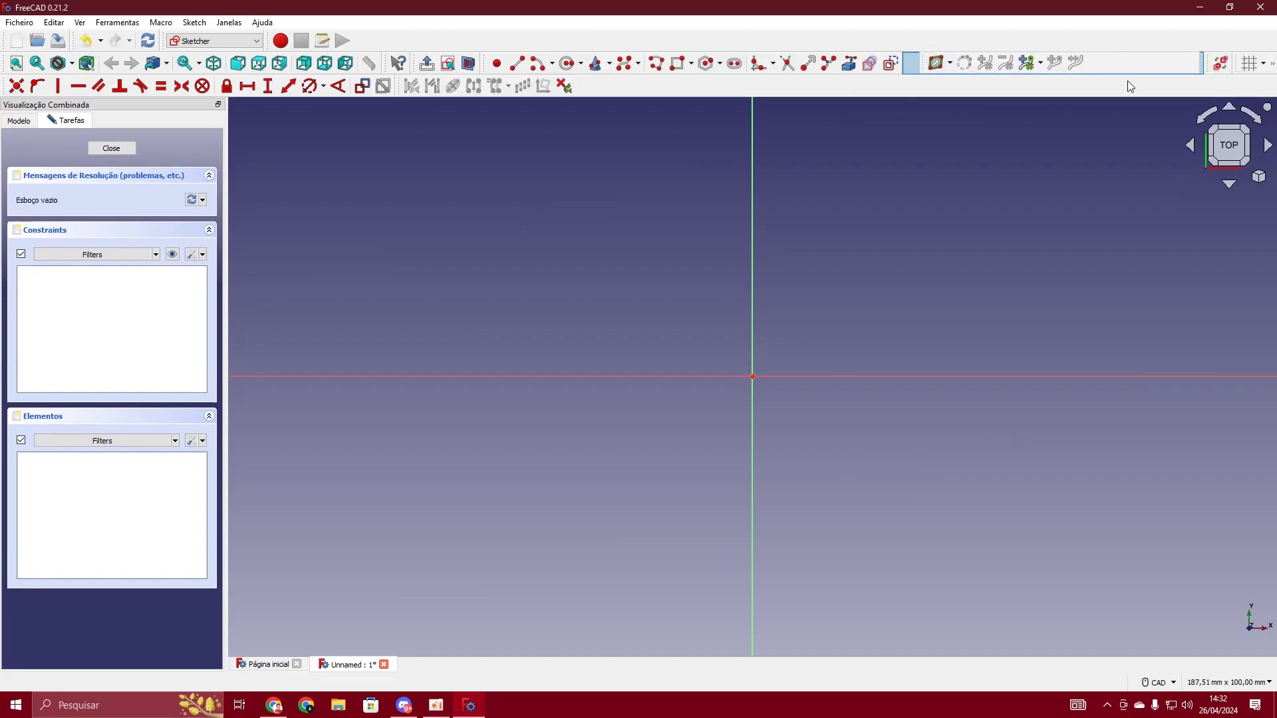
drag(1205, 63, 1196, 86)
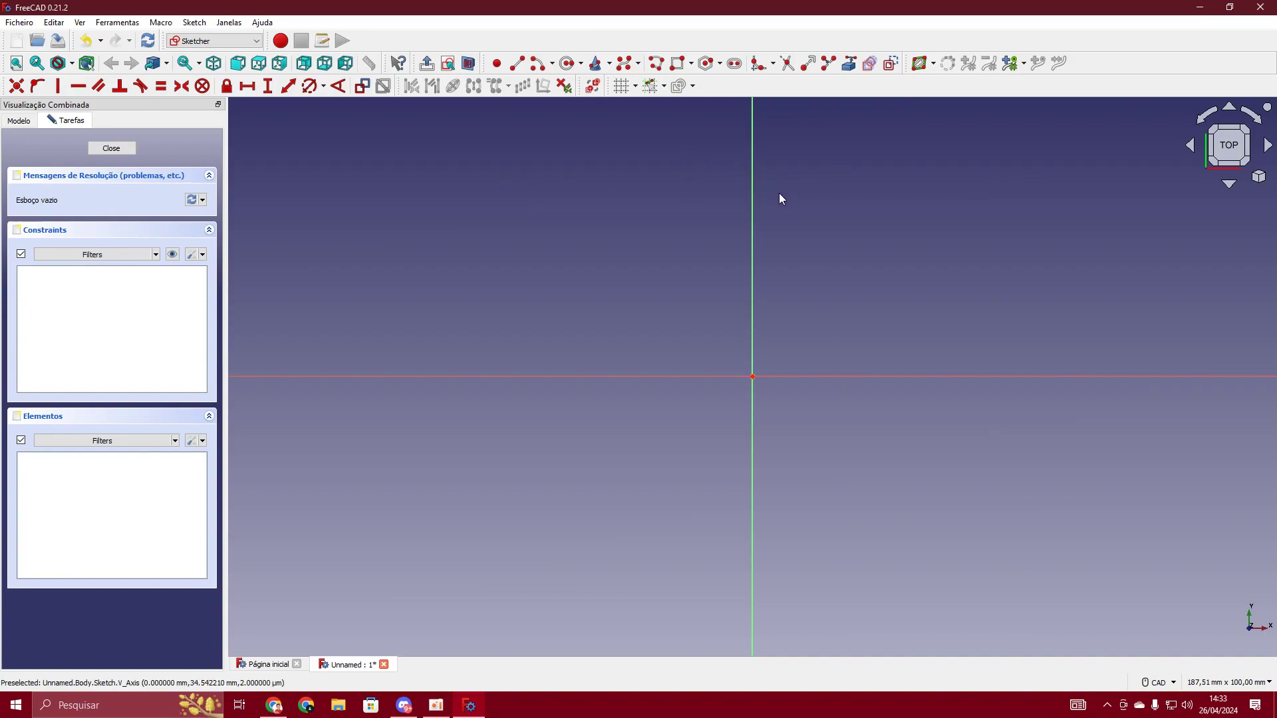
- Draw a closed four-sided polyline with two vertical sides left of the vertical axis, and pull its left side outward
click(656, 62)
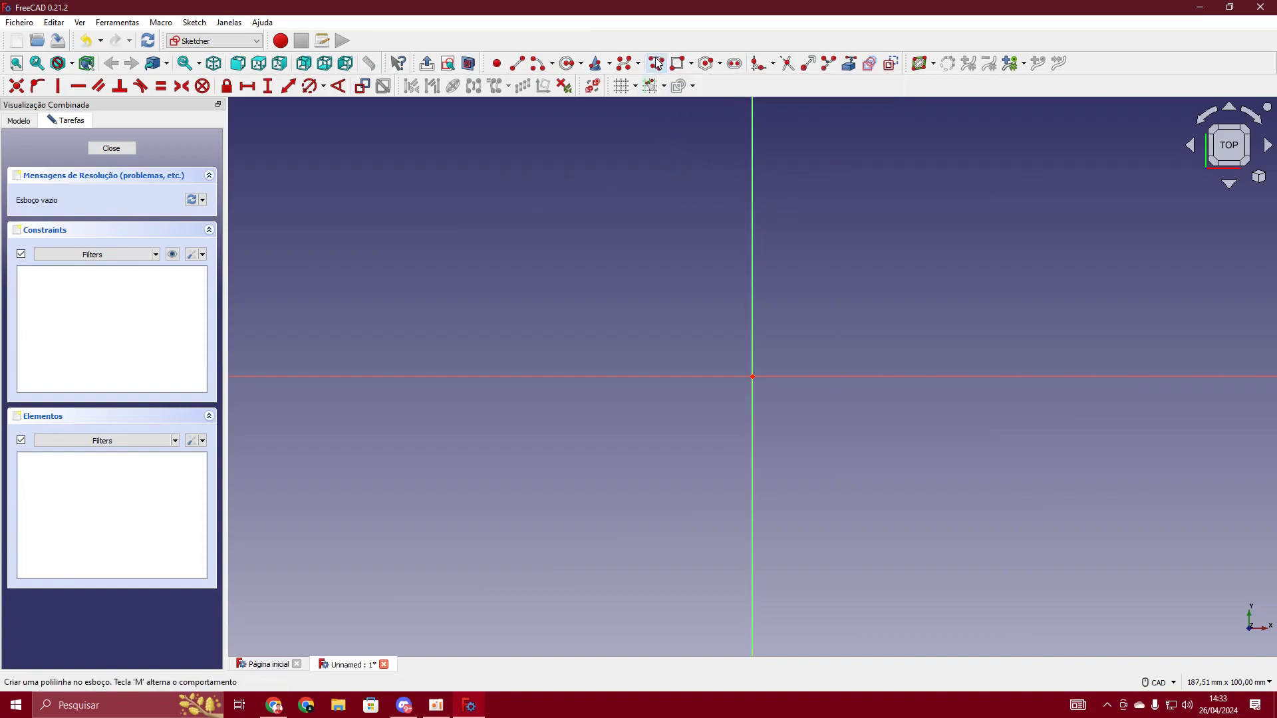
click(520, 254)
click(520, 440)
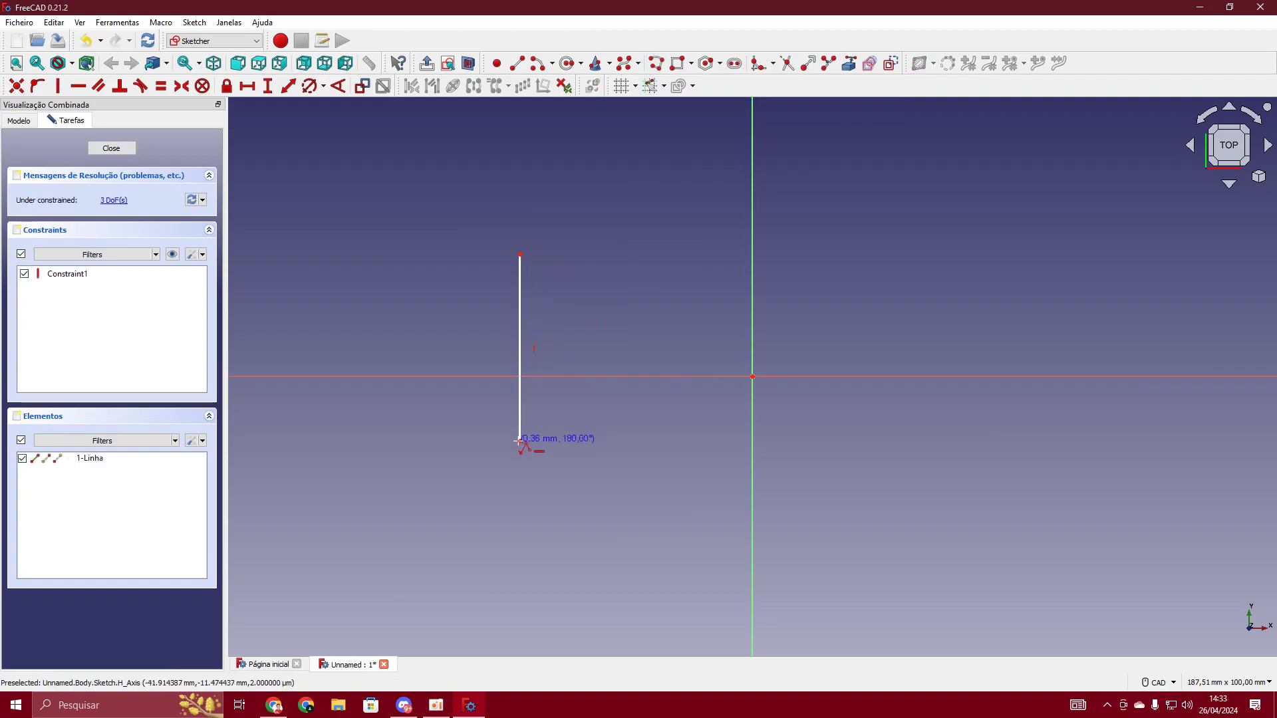
click(705, 449)
click(705, 264)
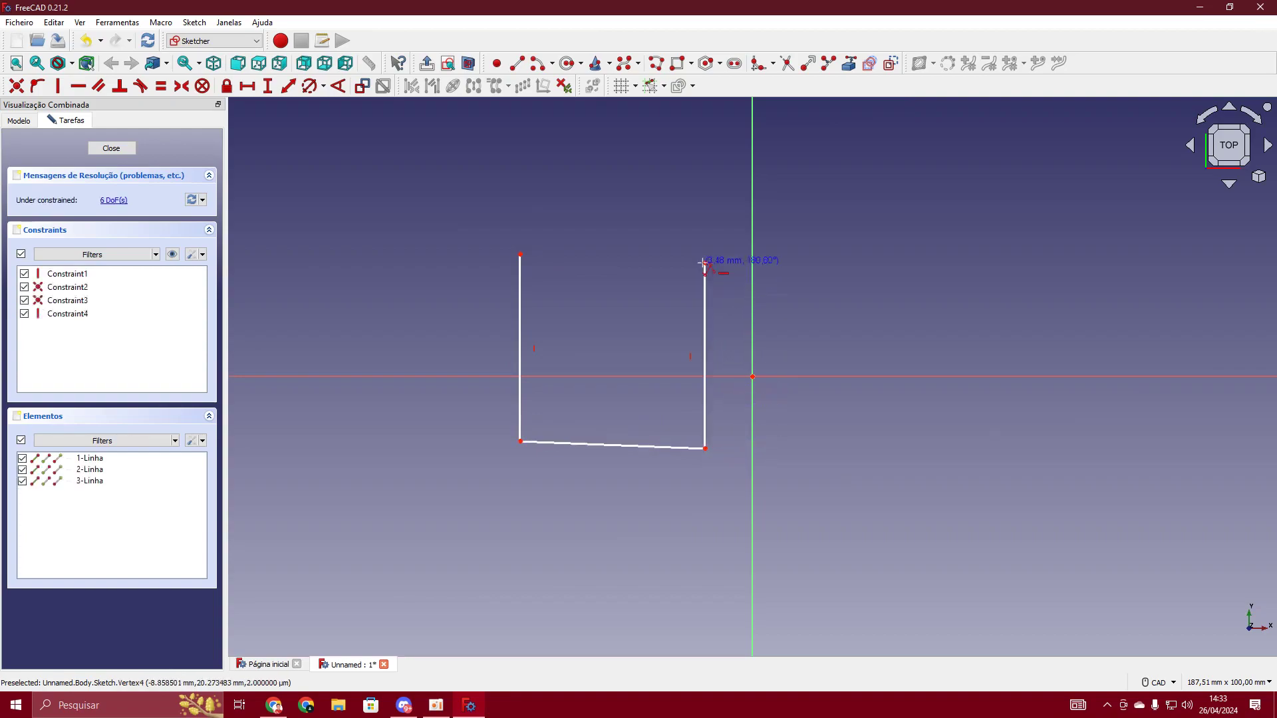
click(521, 254)
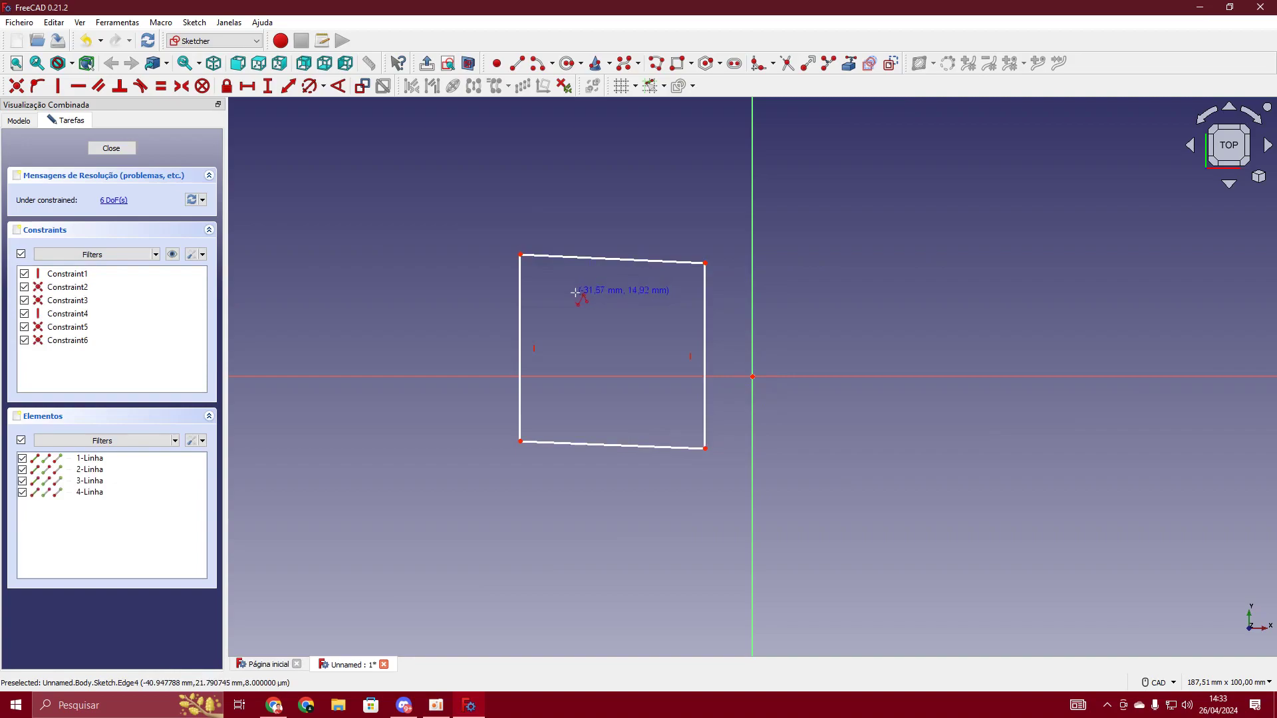
key(Escape)
drag(517, 271, 382, 322)
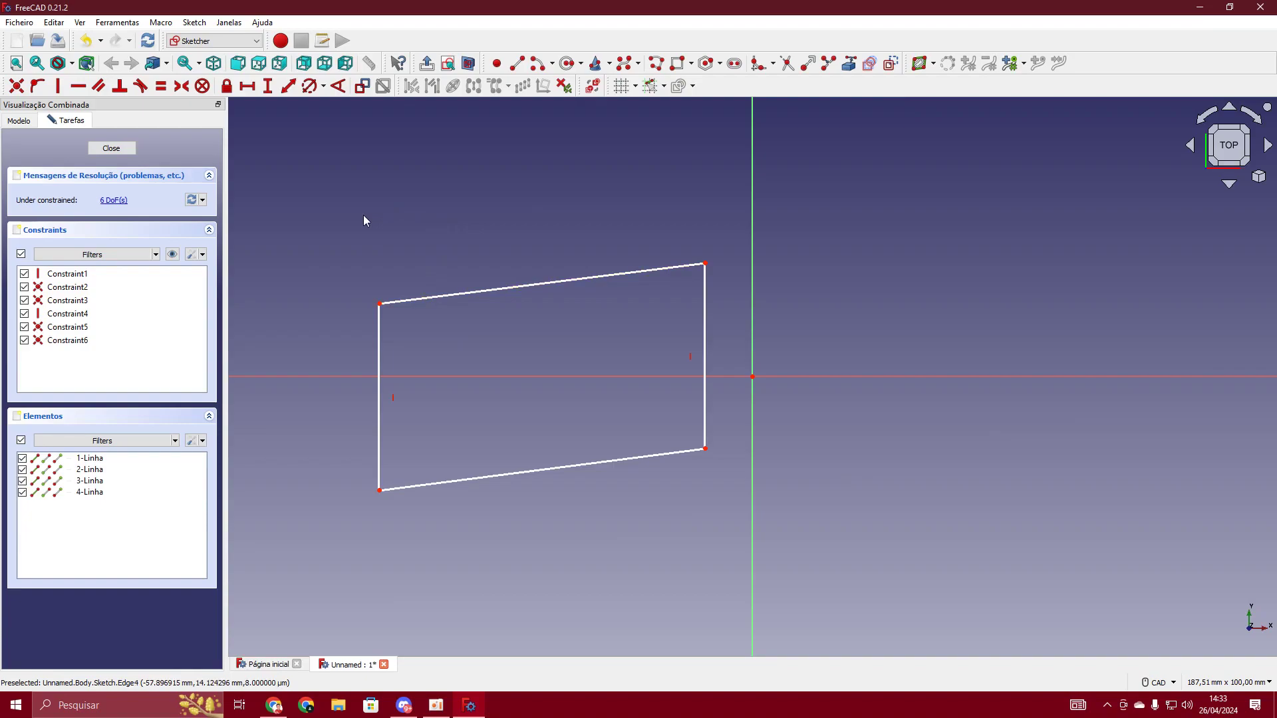
- Constrain the quadrilateral's upper and lower edges horizontal and resize the rectangle by its lower-right corner
key(h)
click(80, 87)
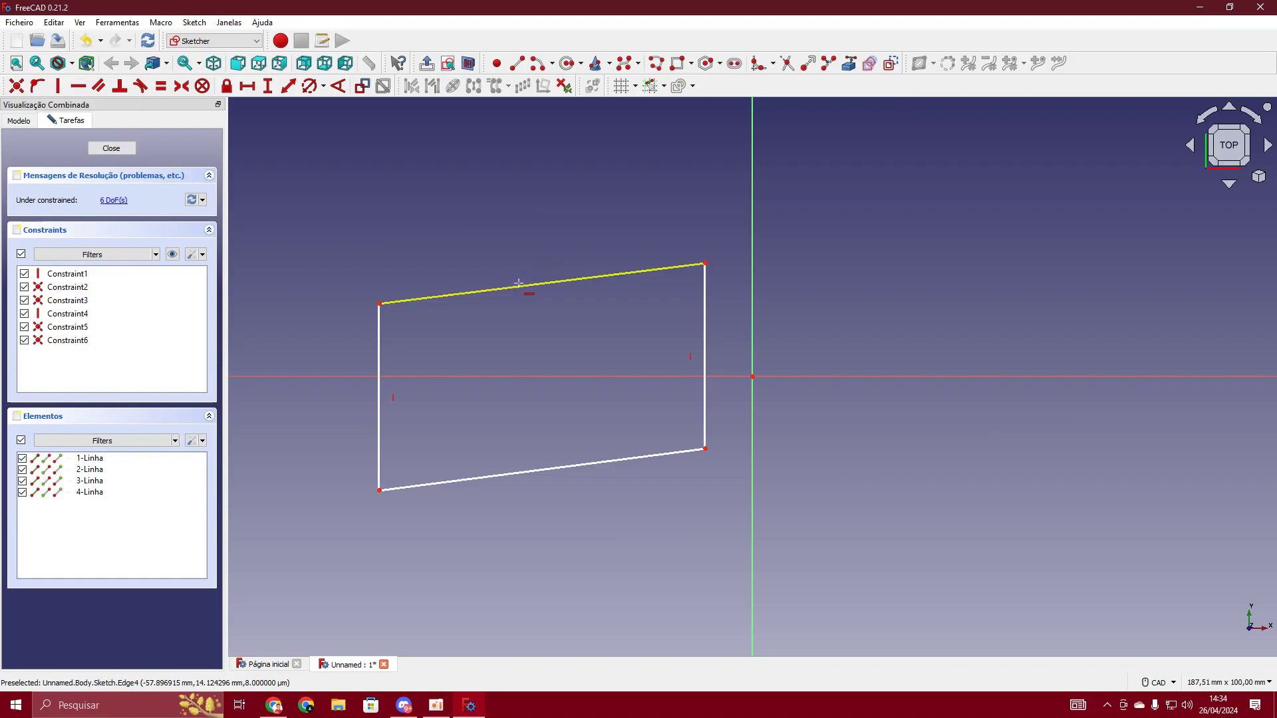
click(536, 286)
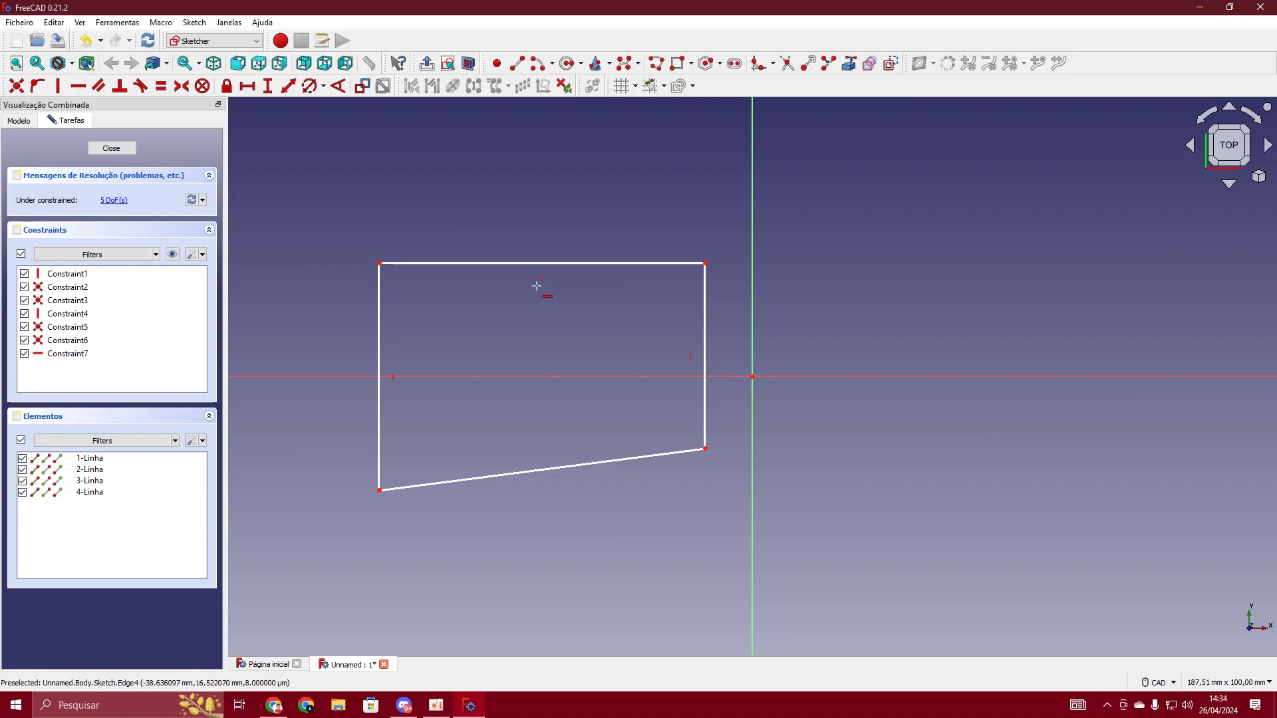
click(500, 476)
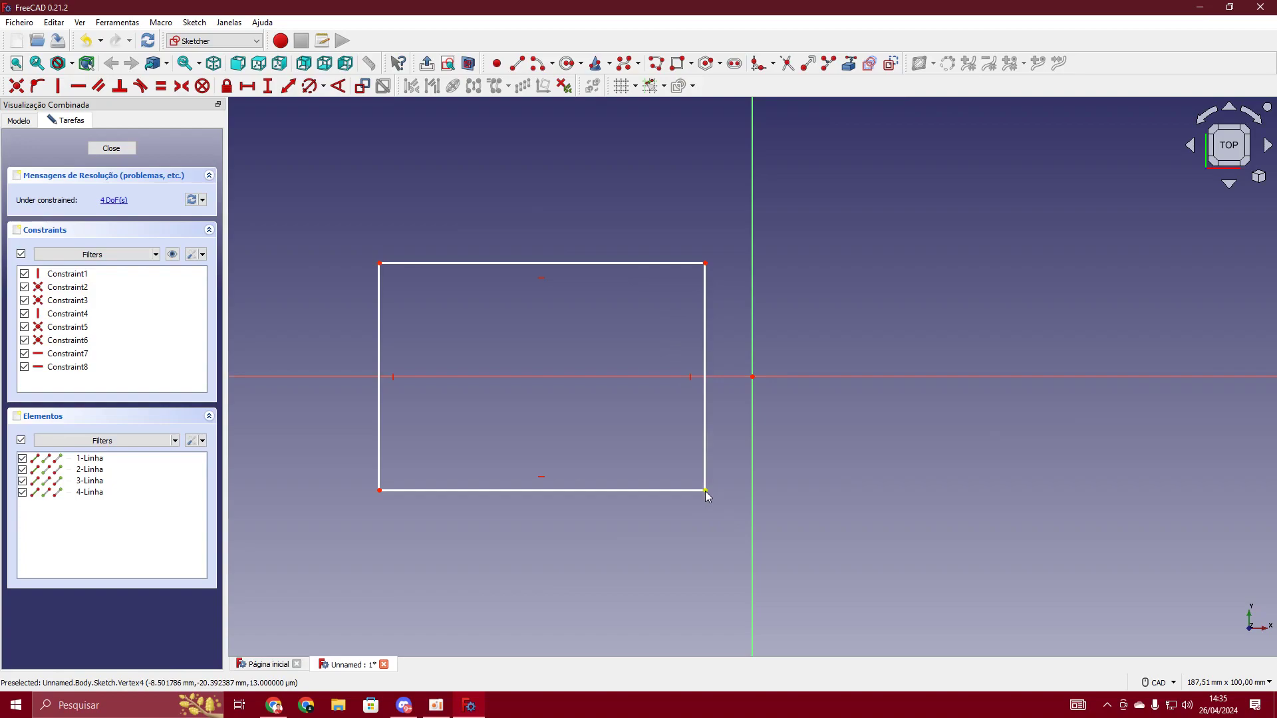
drag(705, 491, 918, 281)
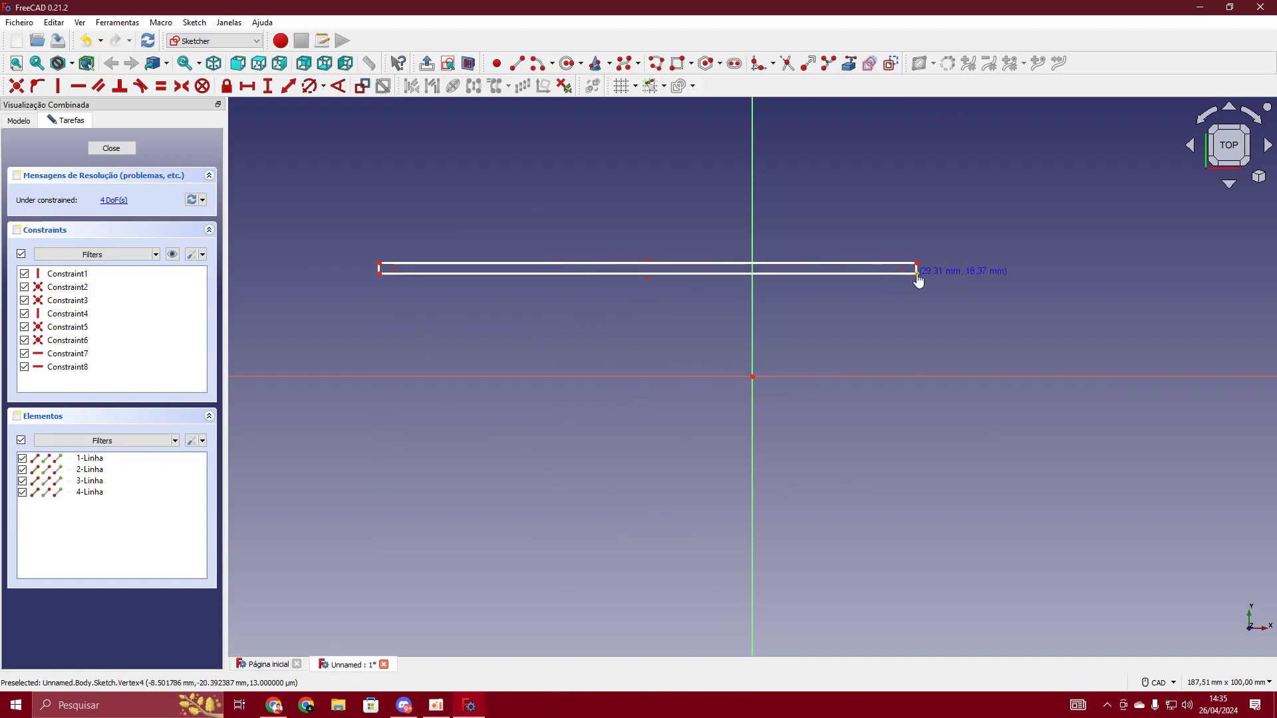
drag(919, 281, 728, 527)
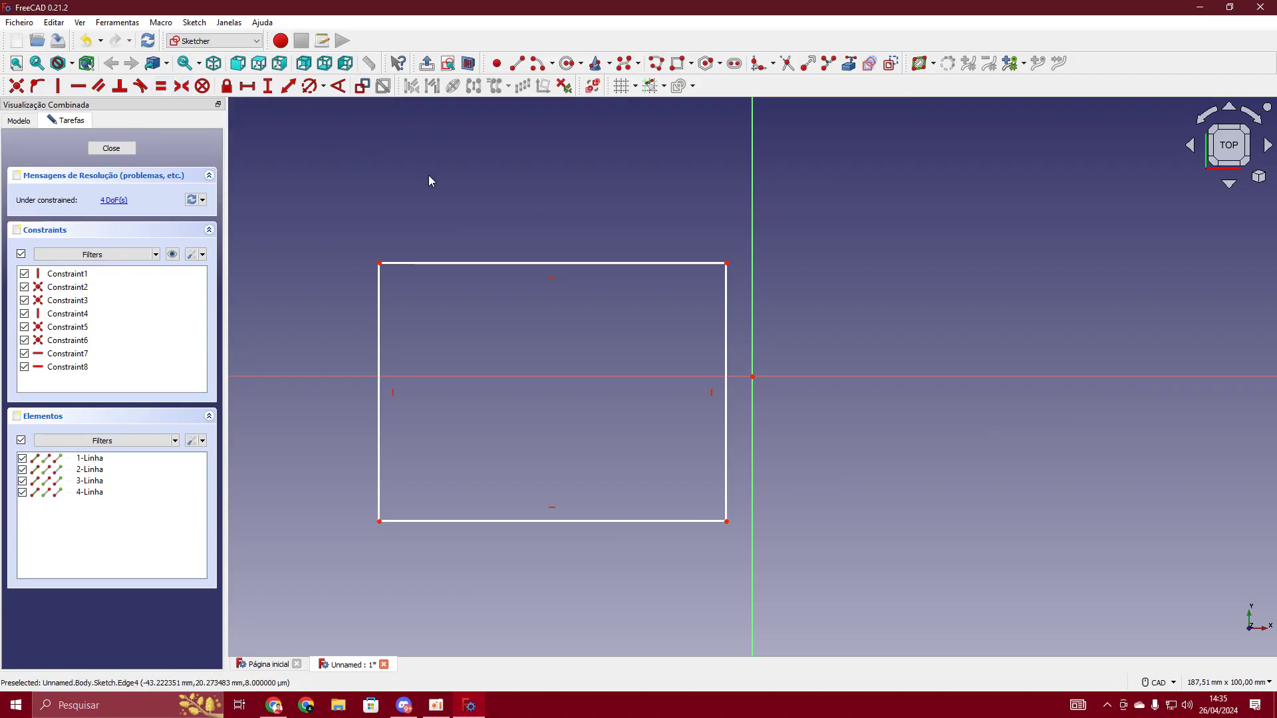
key(e)
click(161, 86)
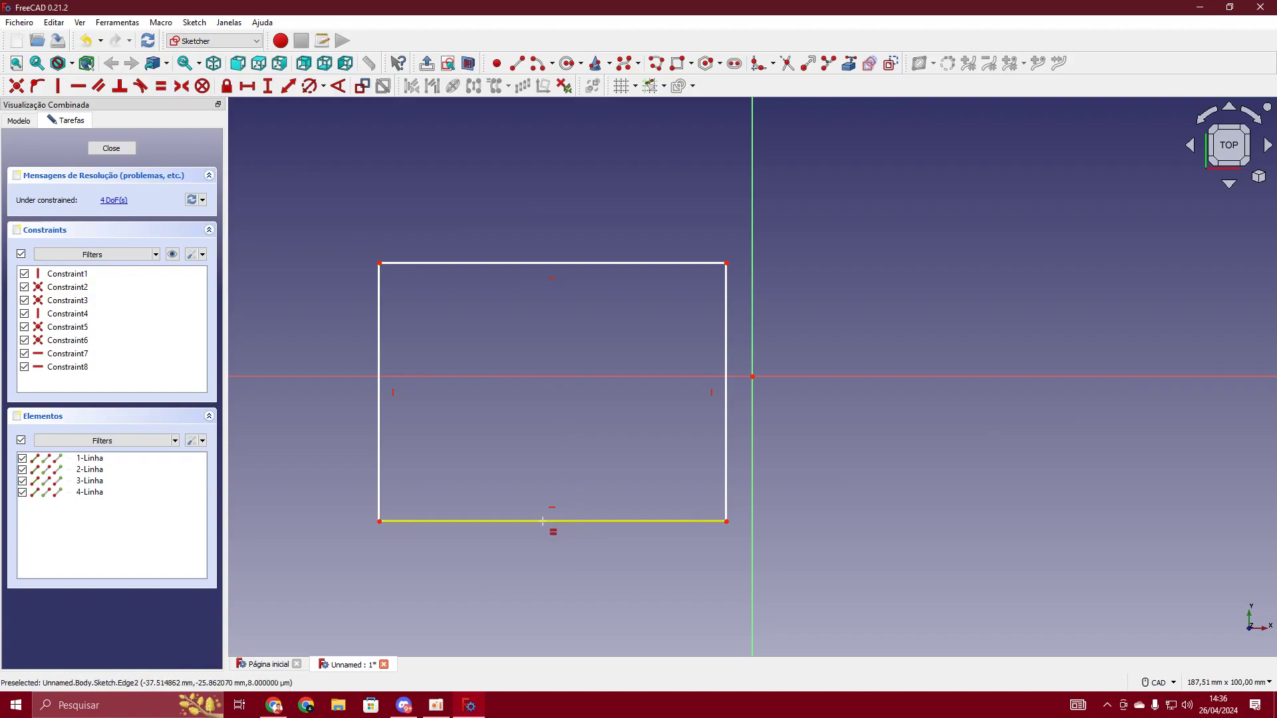
right_click(517, 339)
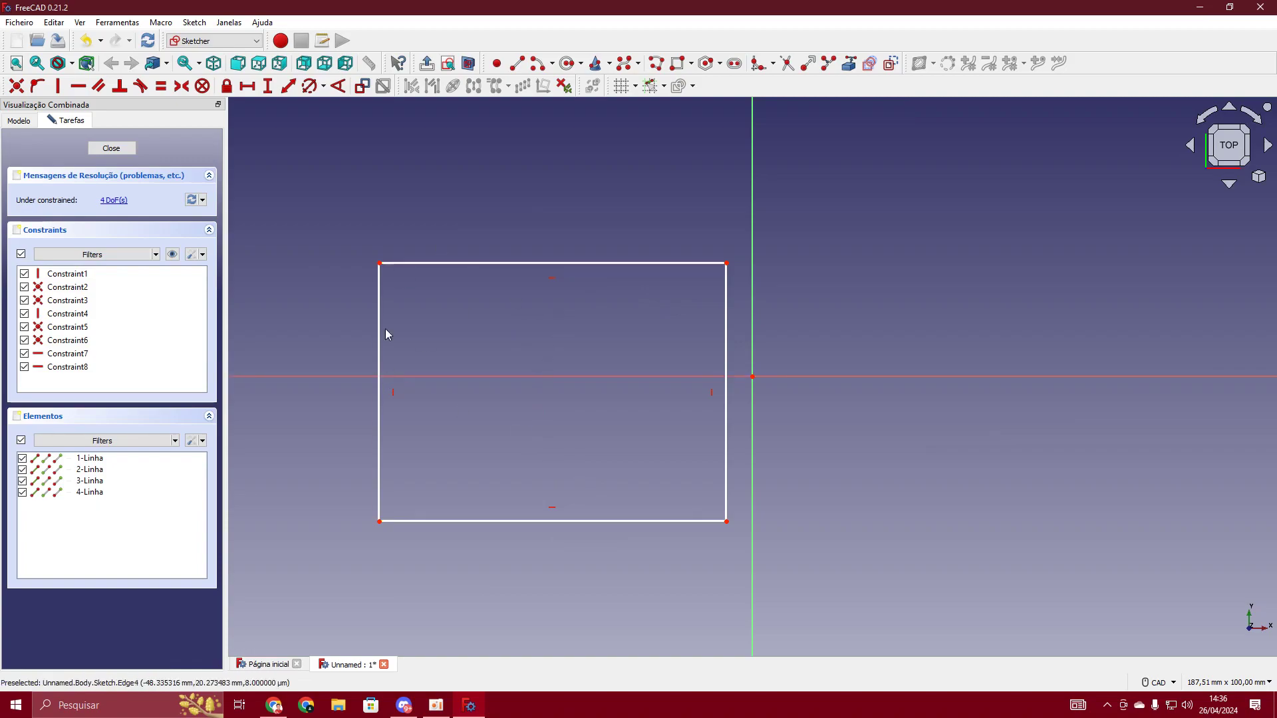
- Constrain the rectangle's upper and left edges to equal length and shrink the square by its lower-right corner
drag(722, 334, 634, 330)
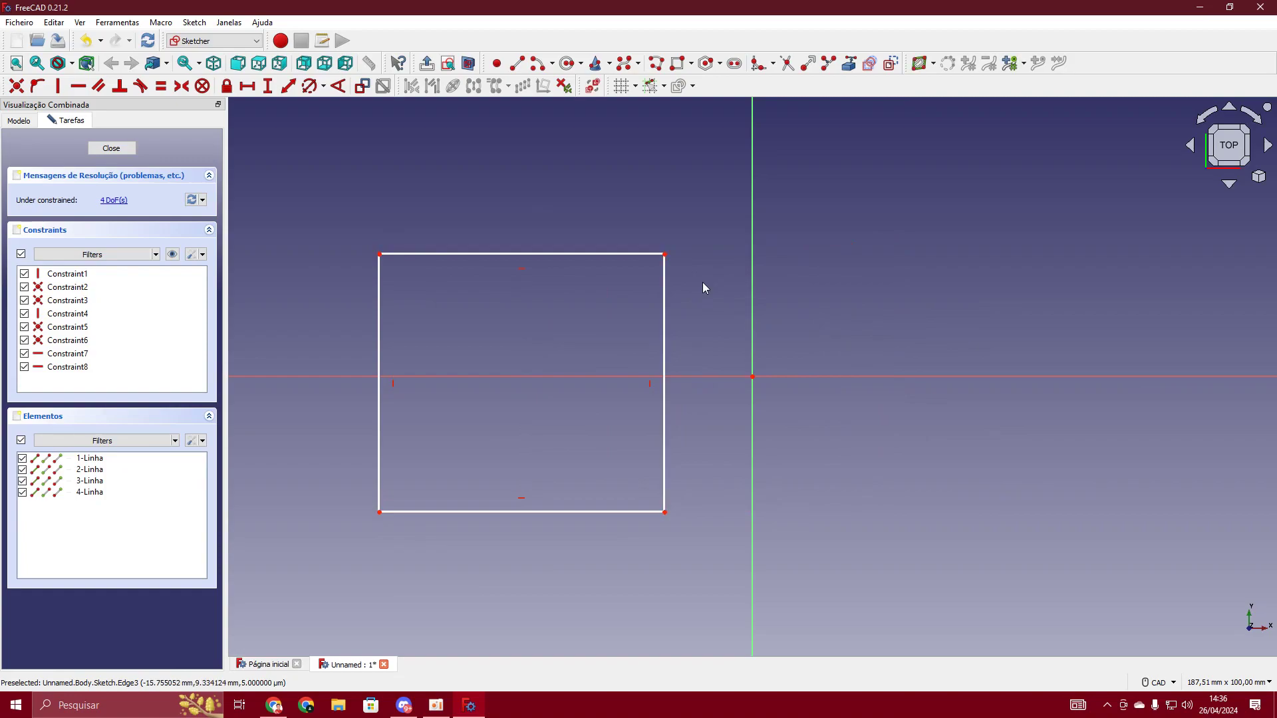
key(e)
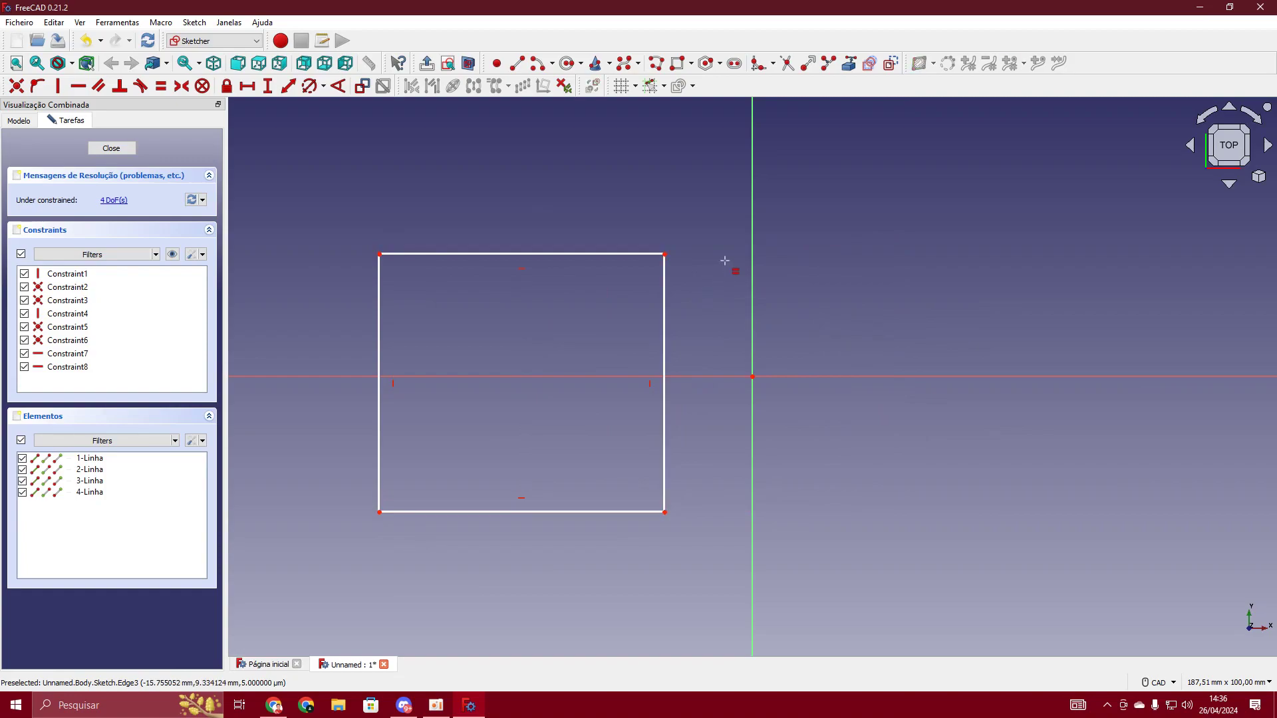
click(415, 254)
click(377, 308)
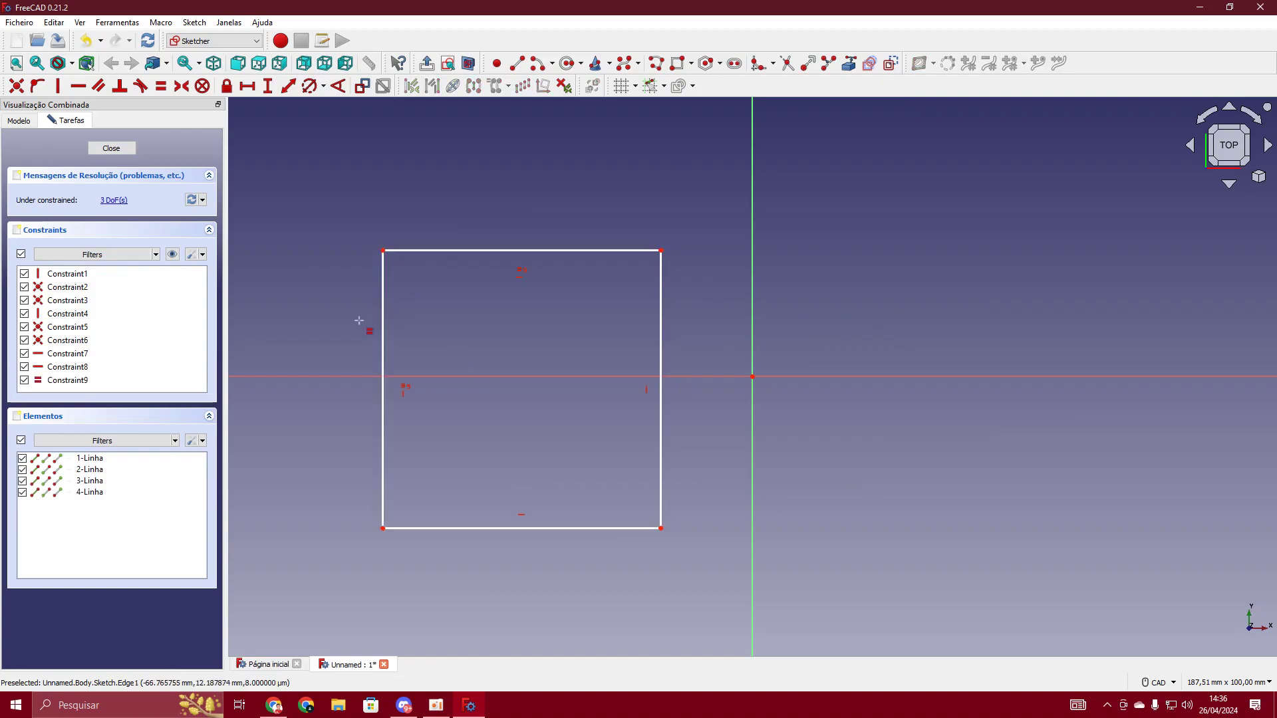
key(Escape)
drag(661, 529, 613, 449)
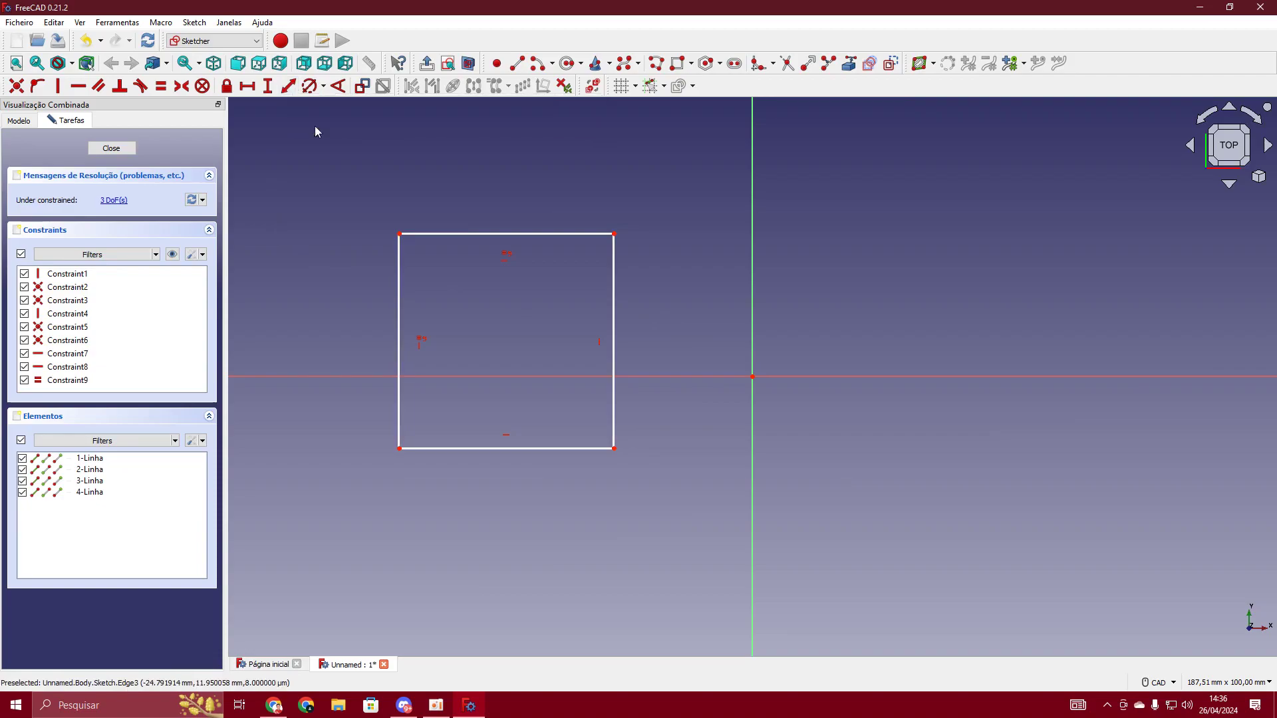
- Add a distance constraint of 40 mm to the square's right edge
key(k)
key(d)
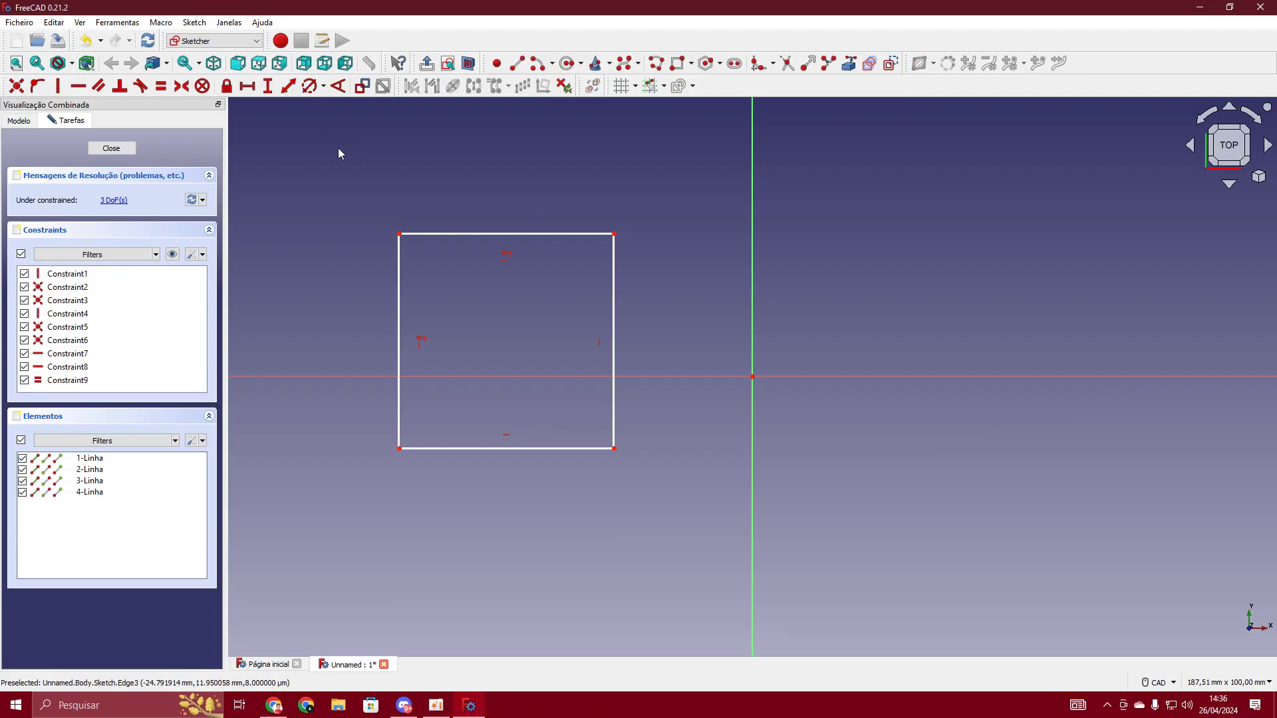
click(288, 86)
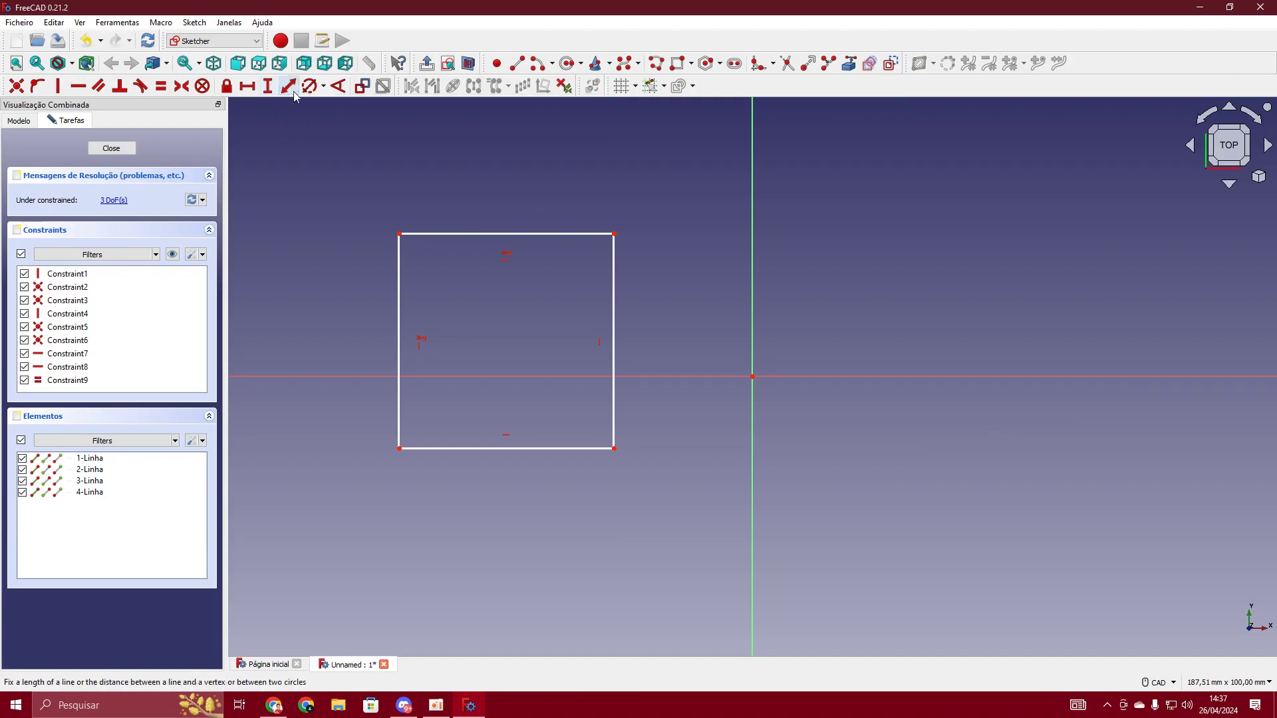
click(613, 278)
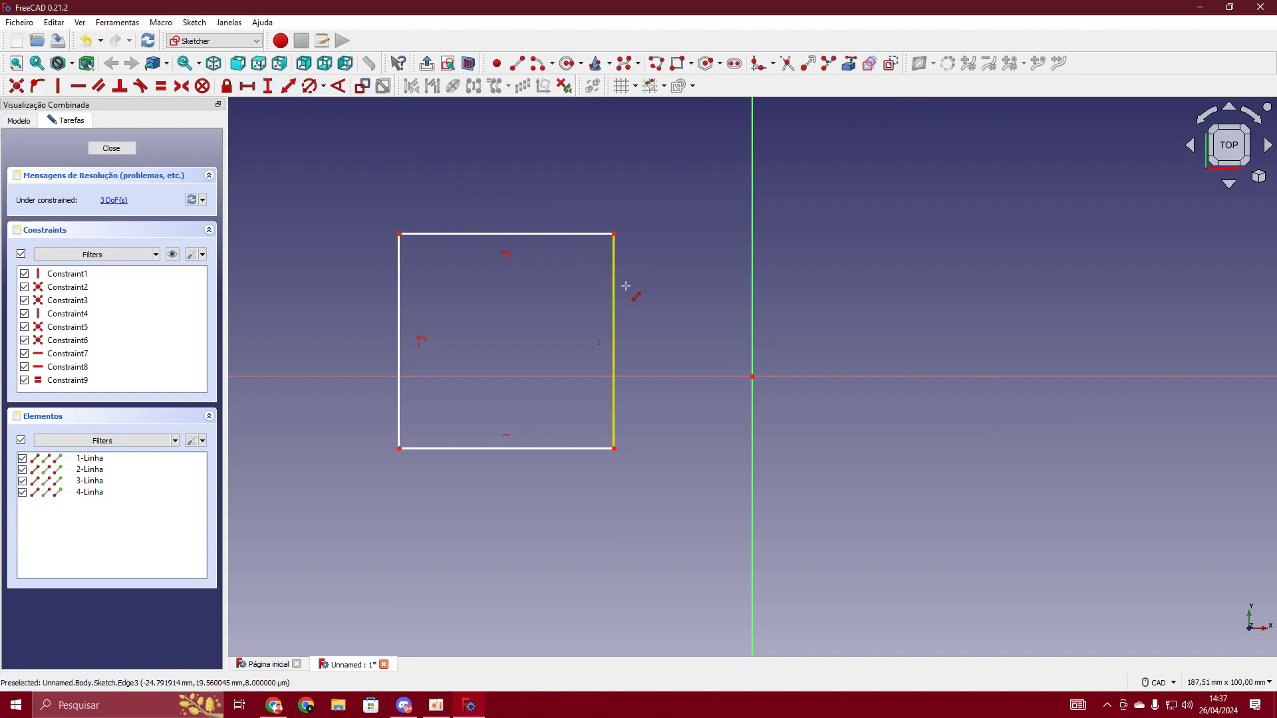
text(4)
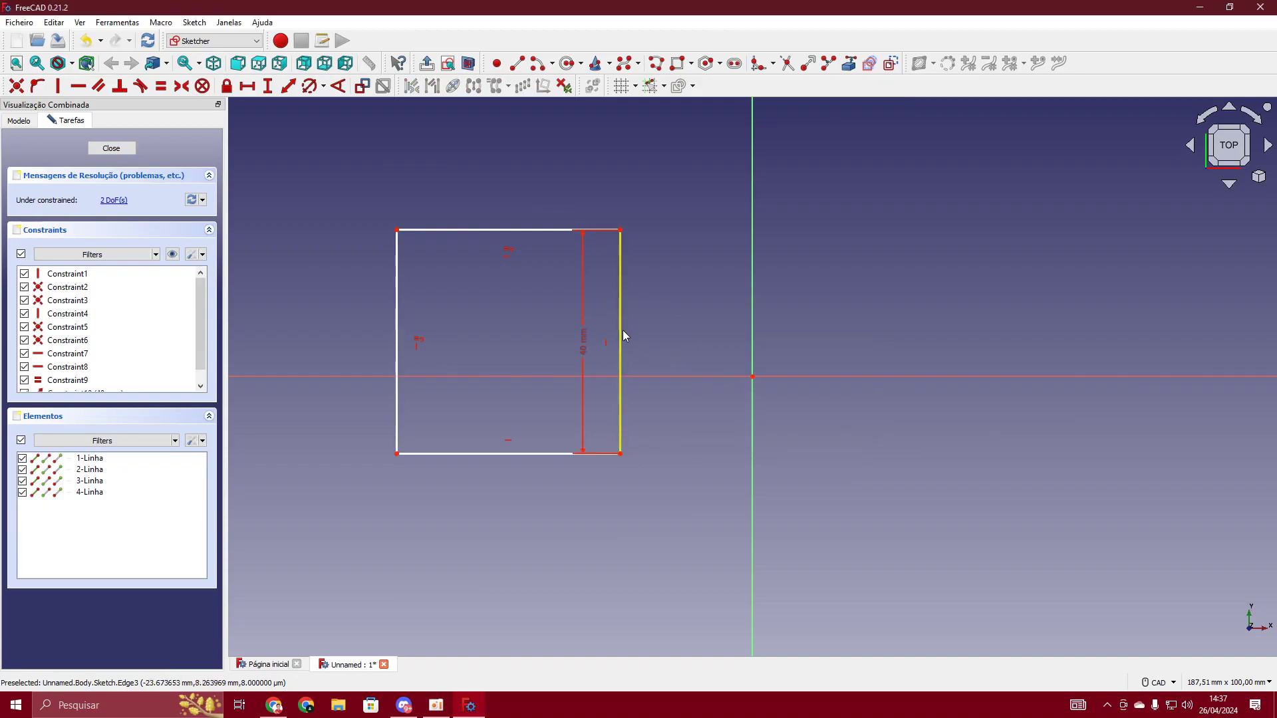
- Try to make the square's lower-right corner coincident with the sketch origin, and undo the constraint
mouse_move(619, 335)
mouse_down()
mouse_move(581, 271)
mouse_move(687, 387)
mouse_move(641, 331)
mouse_up()
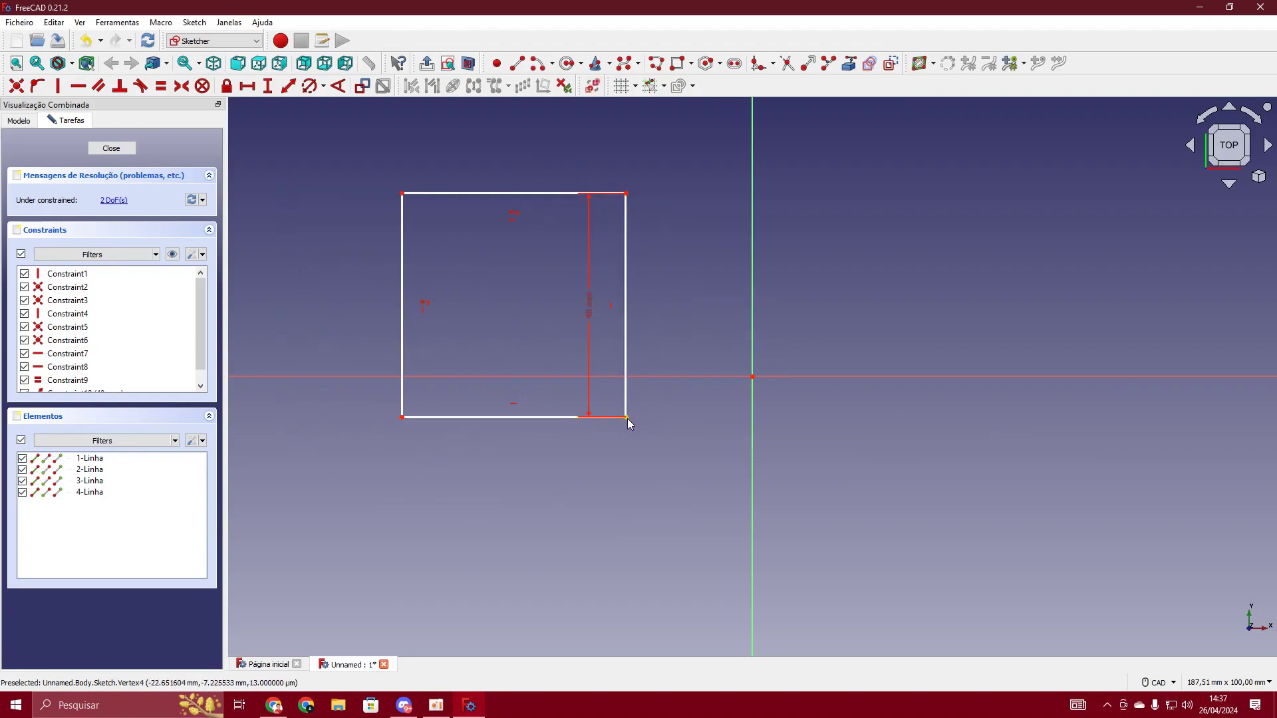
mouse_move(627, 421)
mouse_down()
mouse_move(677, 449)
mouse_move(546, 371)
mouse_move(630, 425)
mouse_up()
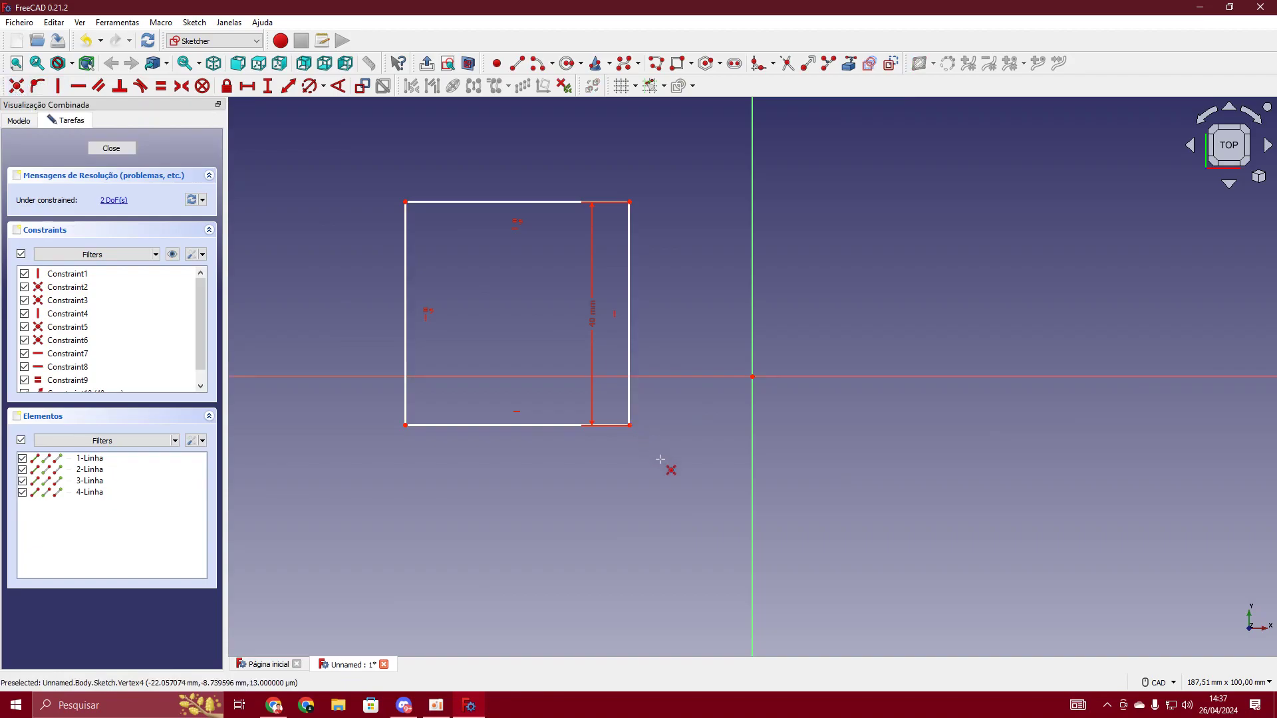
click(630, 427)
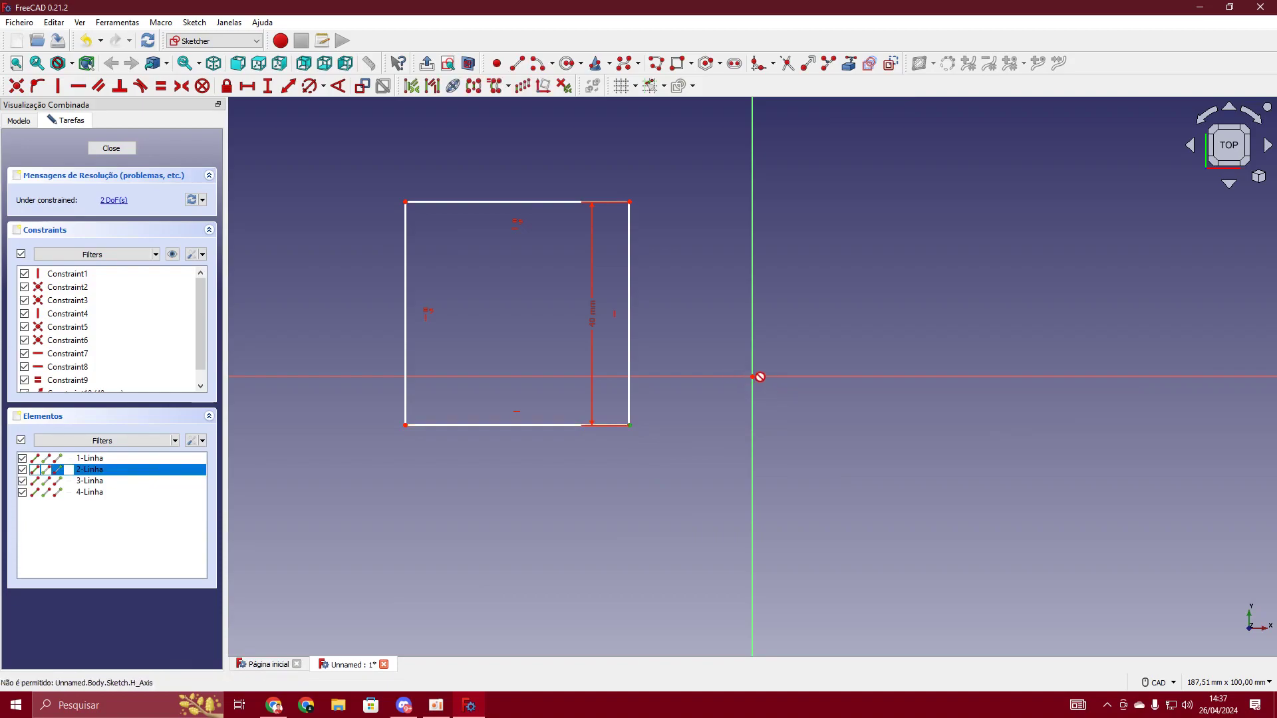
click(772, 372)
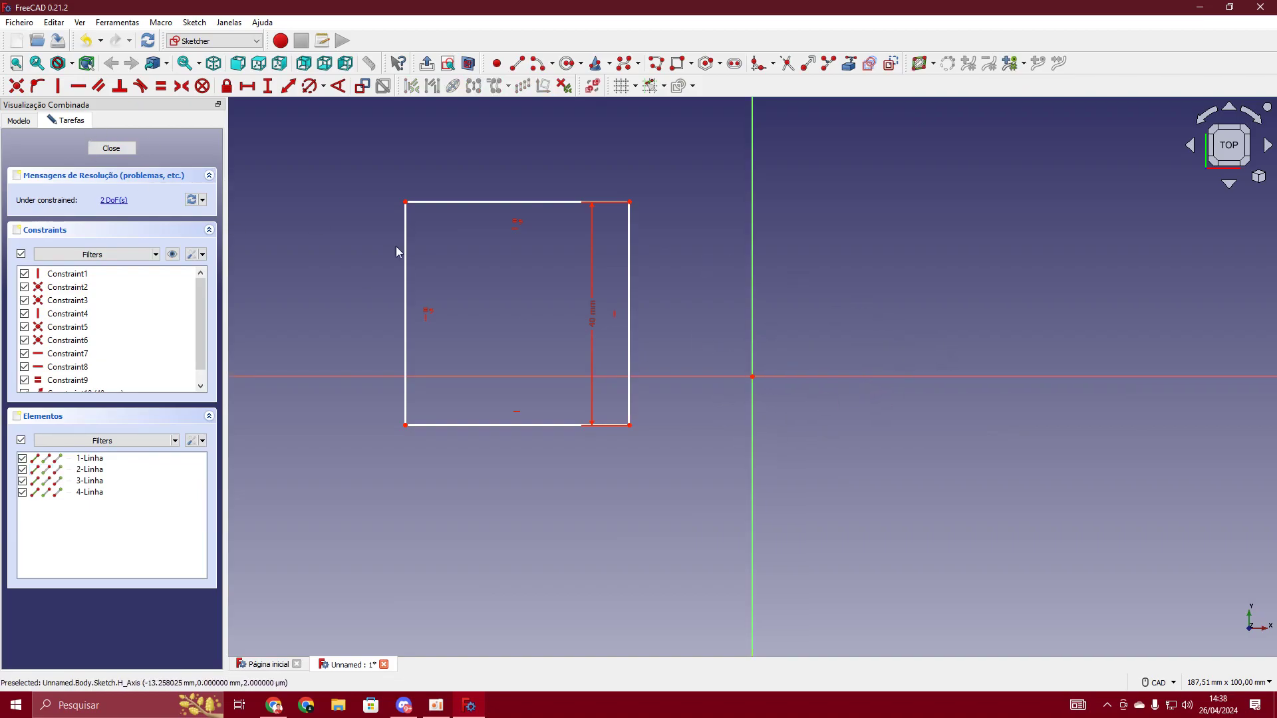
key(c)
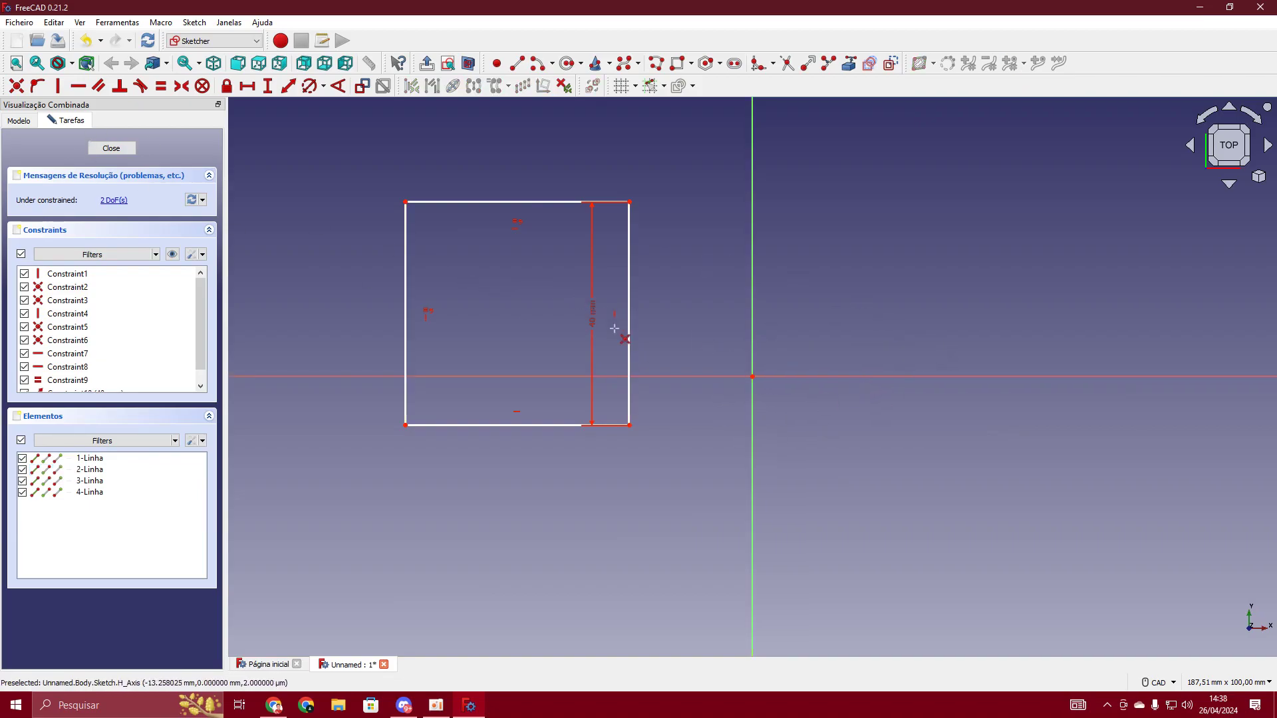
click(631, 424)
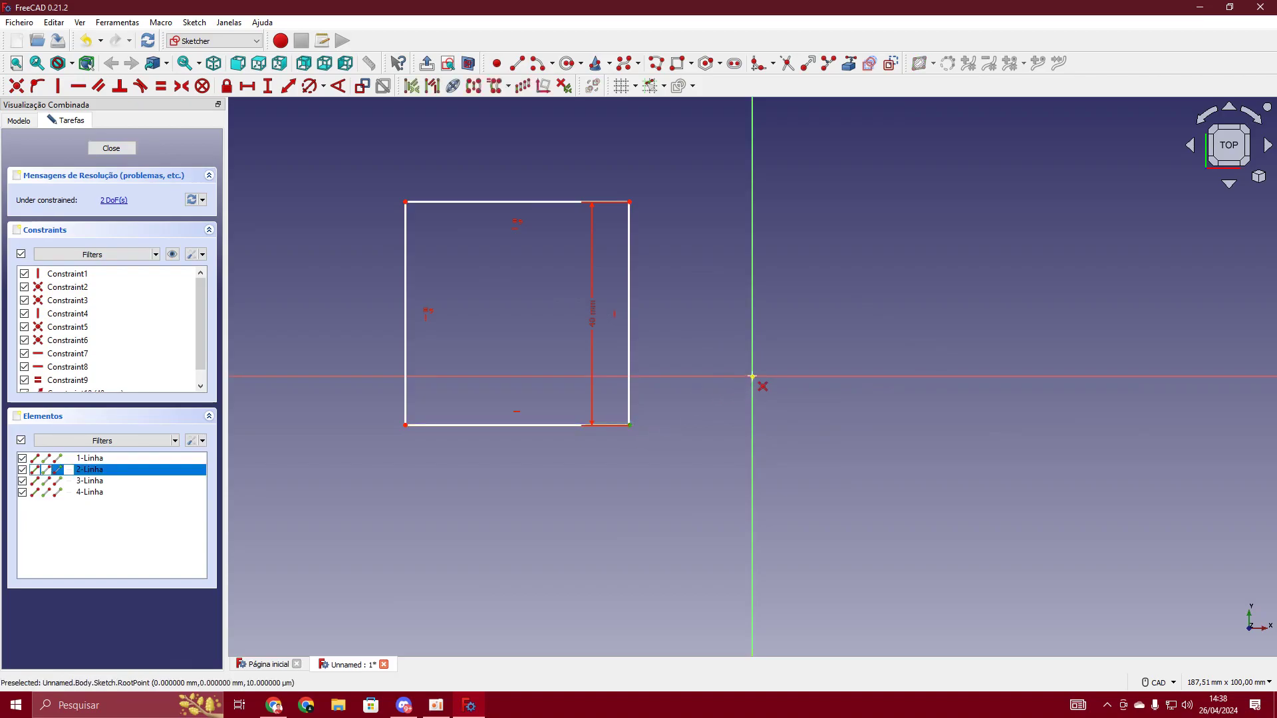
click(752, 377)
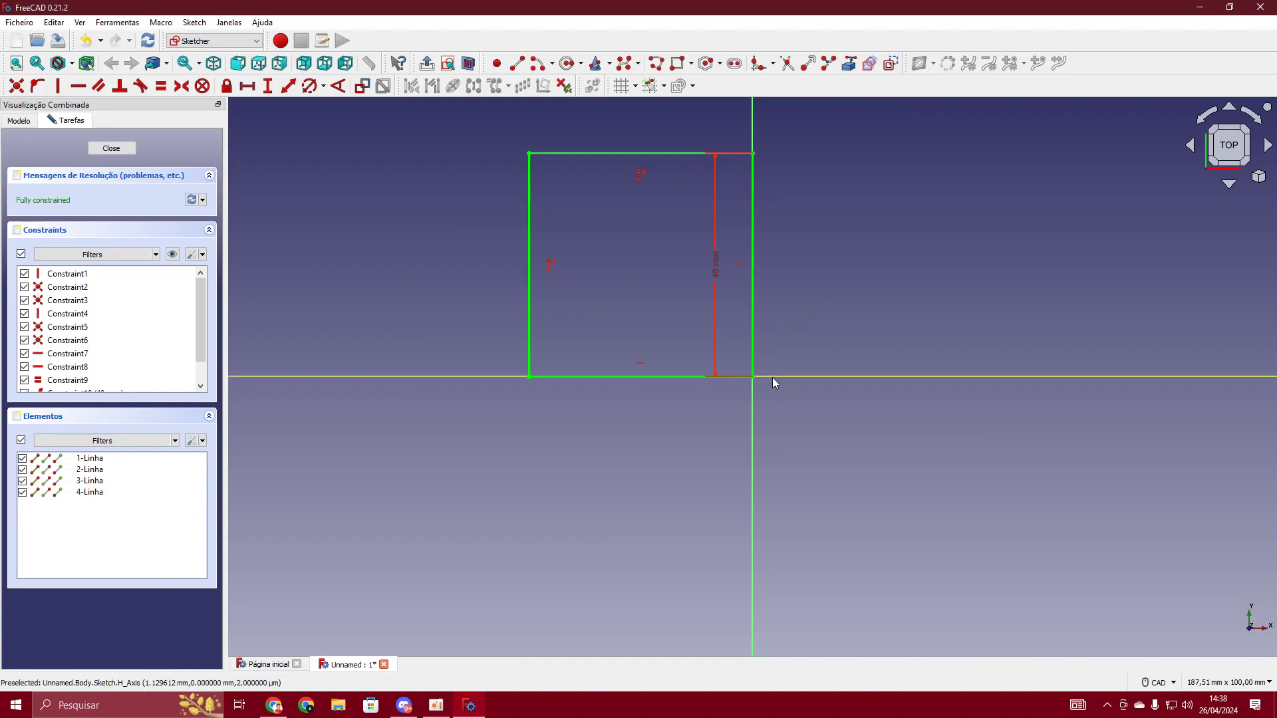
key(ctrl+z)
- Move the square over the origin and constrain the vertical distance from its upper-left corner to the origin to 20 mm
drag(629, 269, 862, 322)
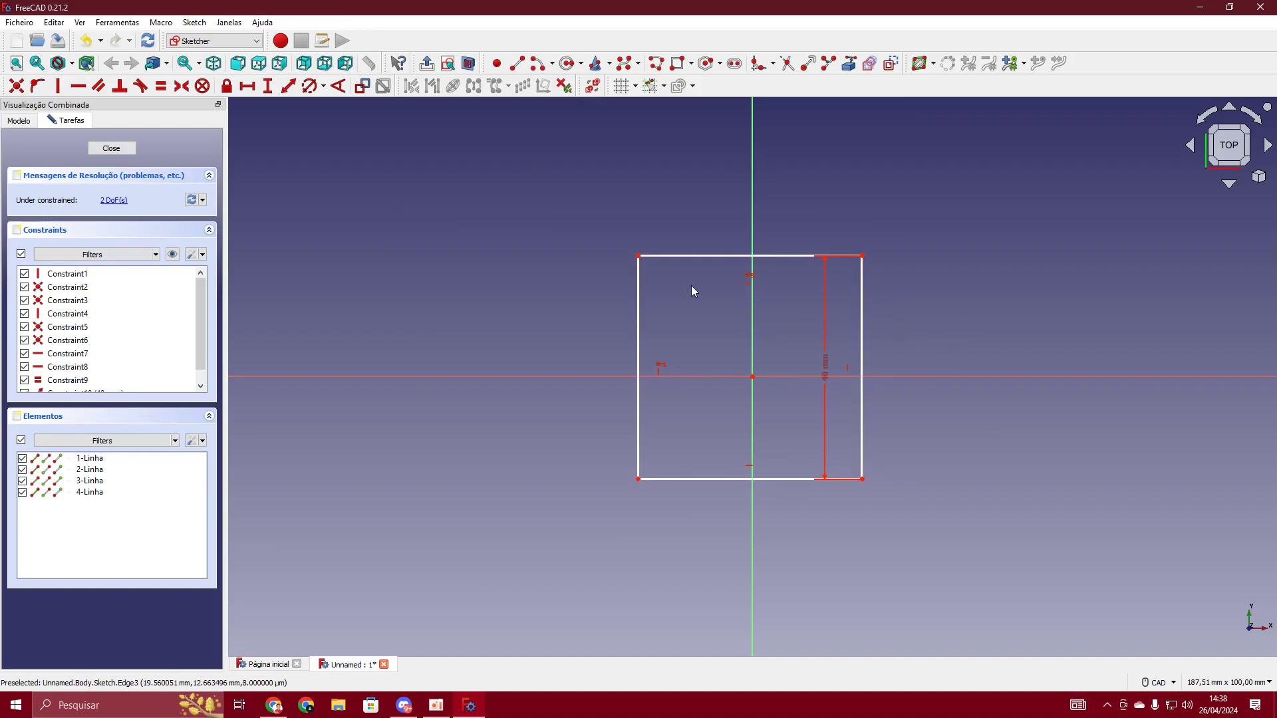
click(267, 87)
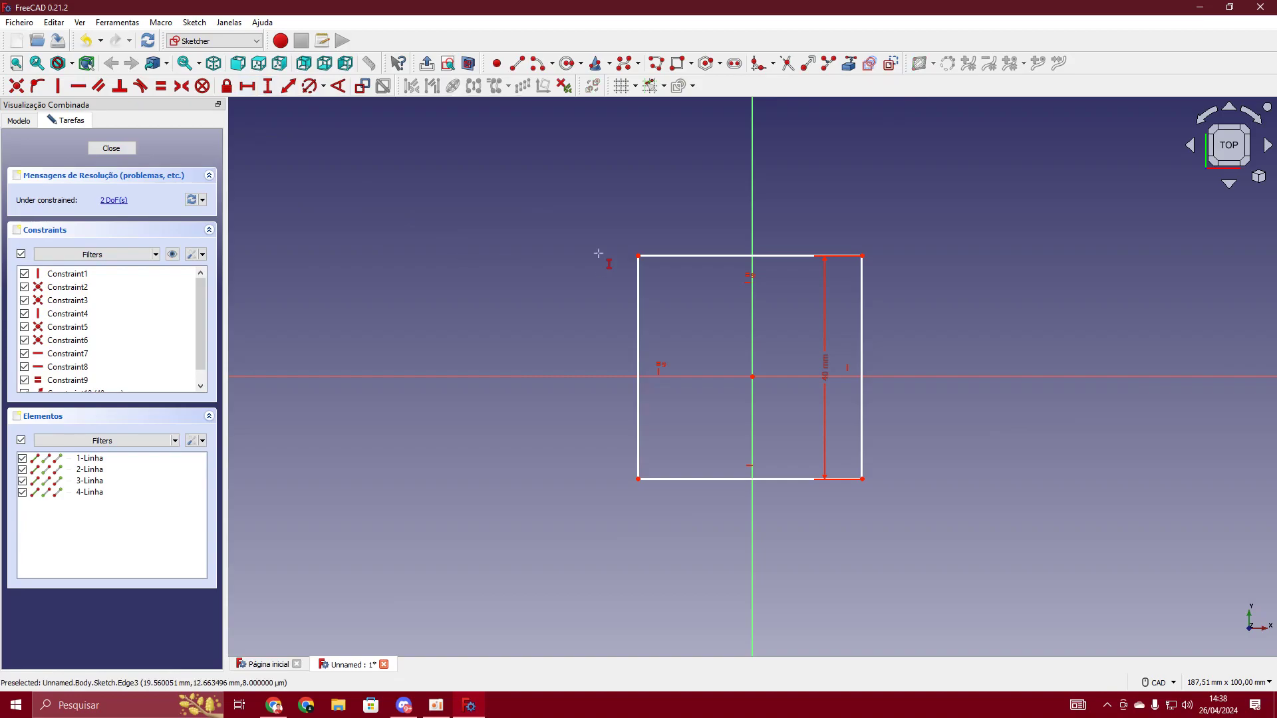
click(637, 255)
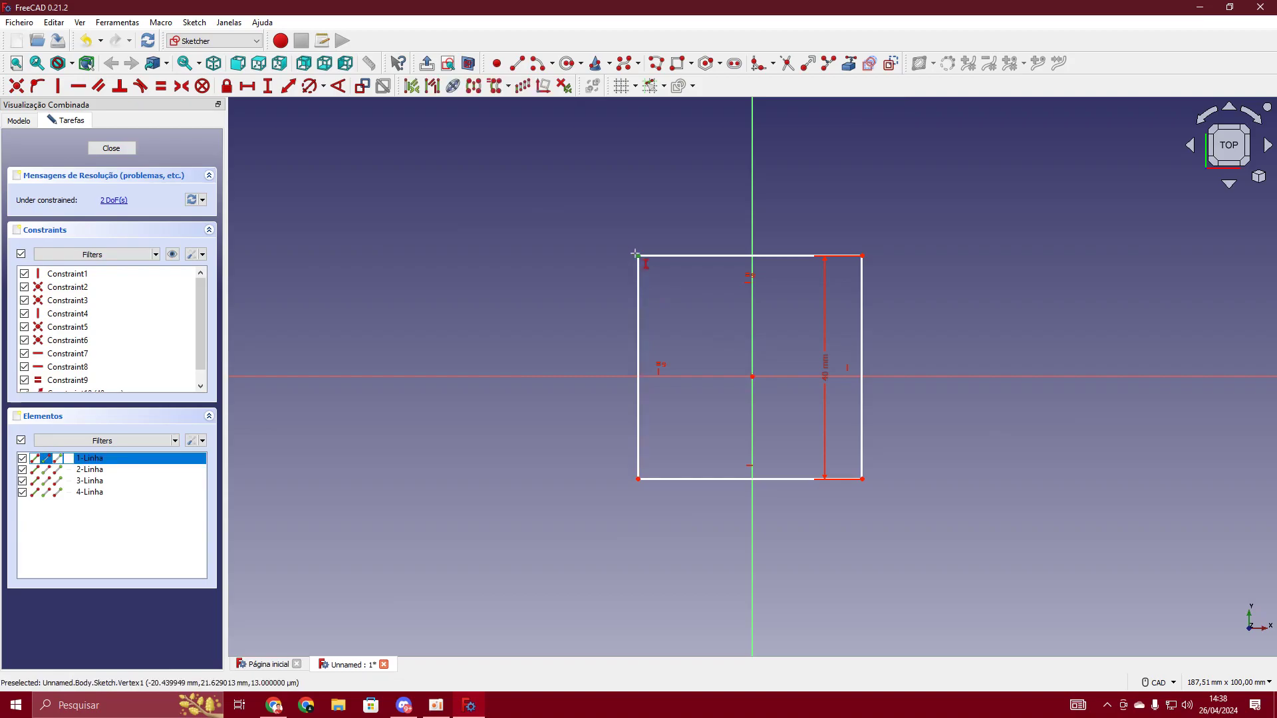
click(754, 376)
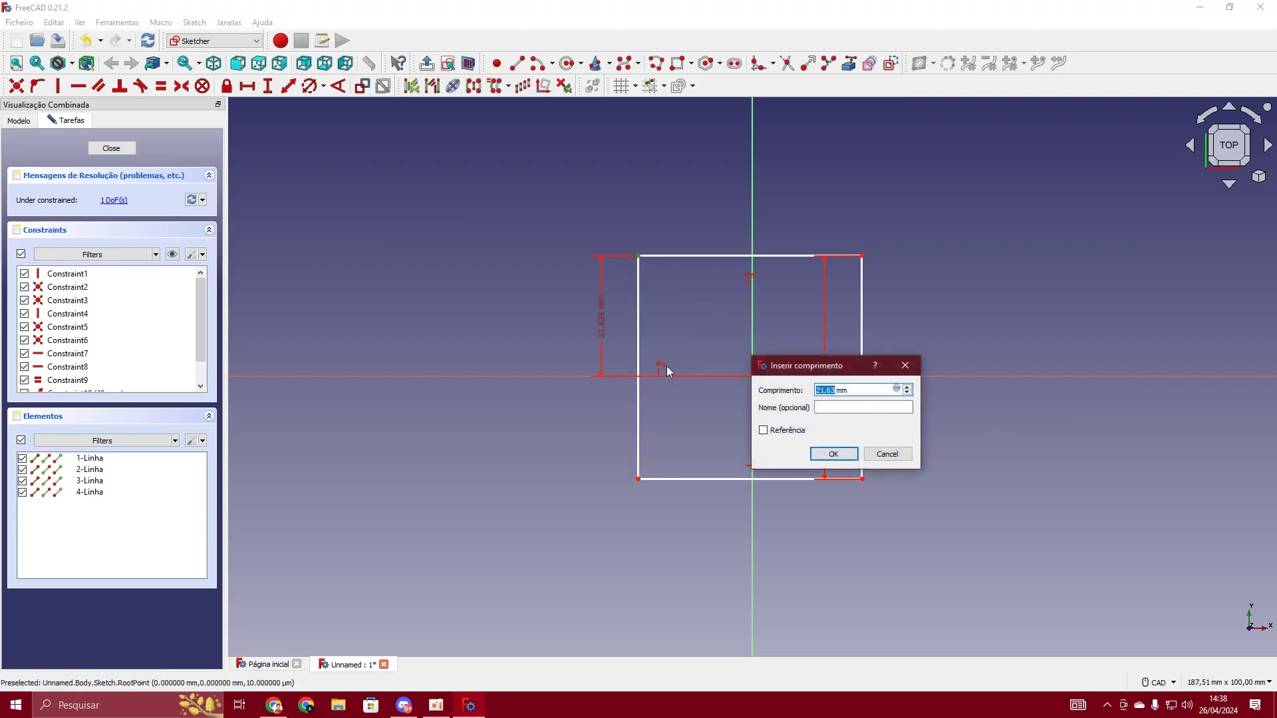
text(20)
key(Return)
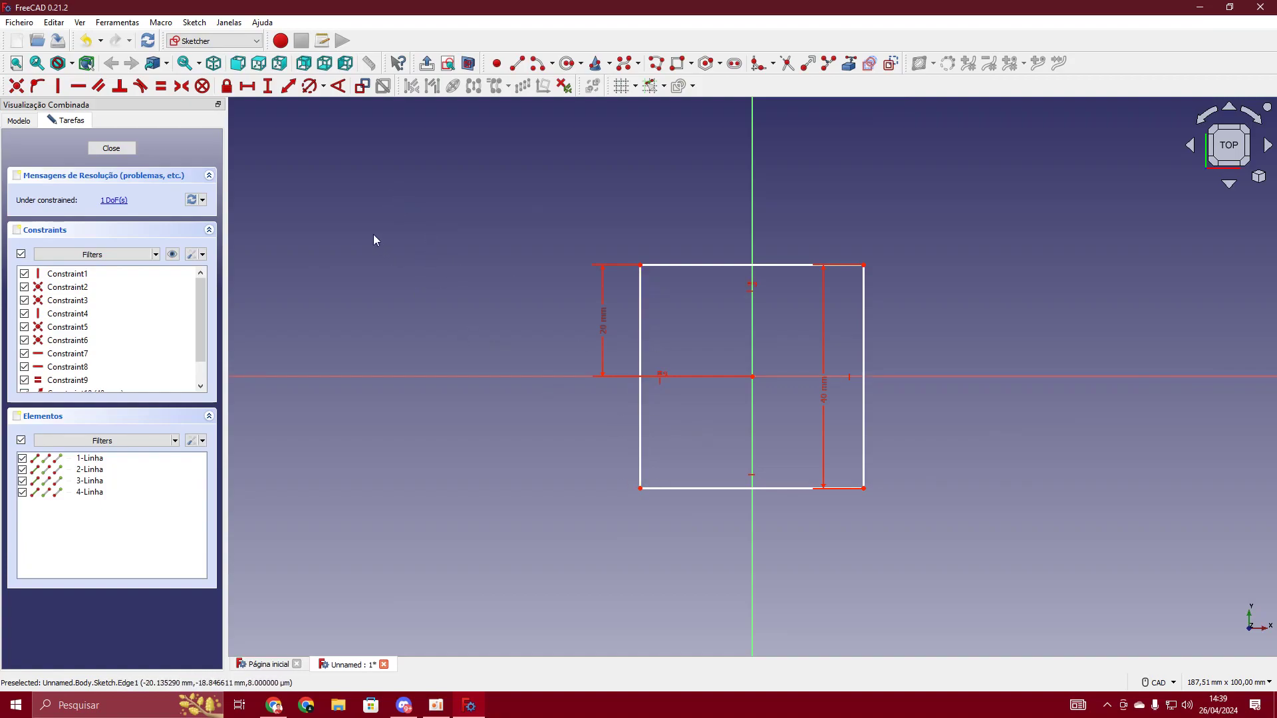
- Constrain the horizontal distance from the square's upper-left corner to the origin to 20 mm and close the sketch
click(250, 92)
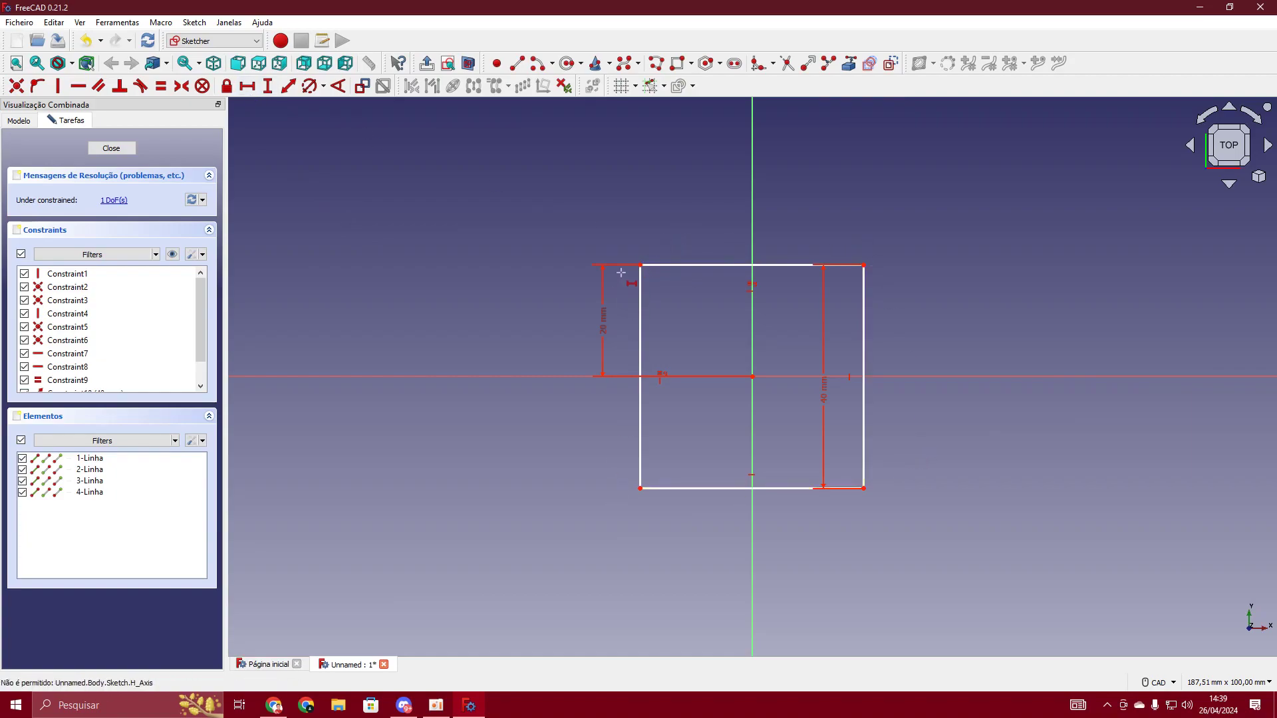
click(640, 264)
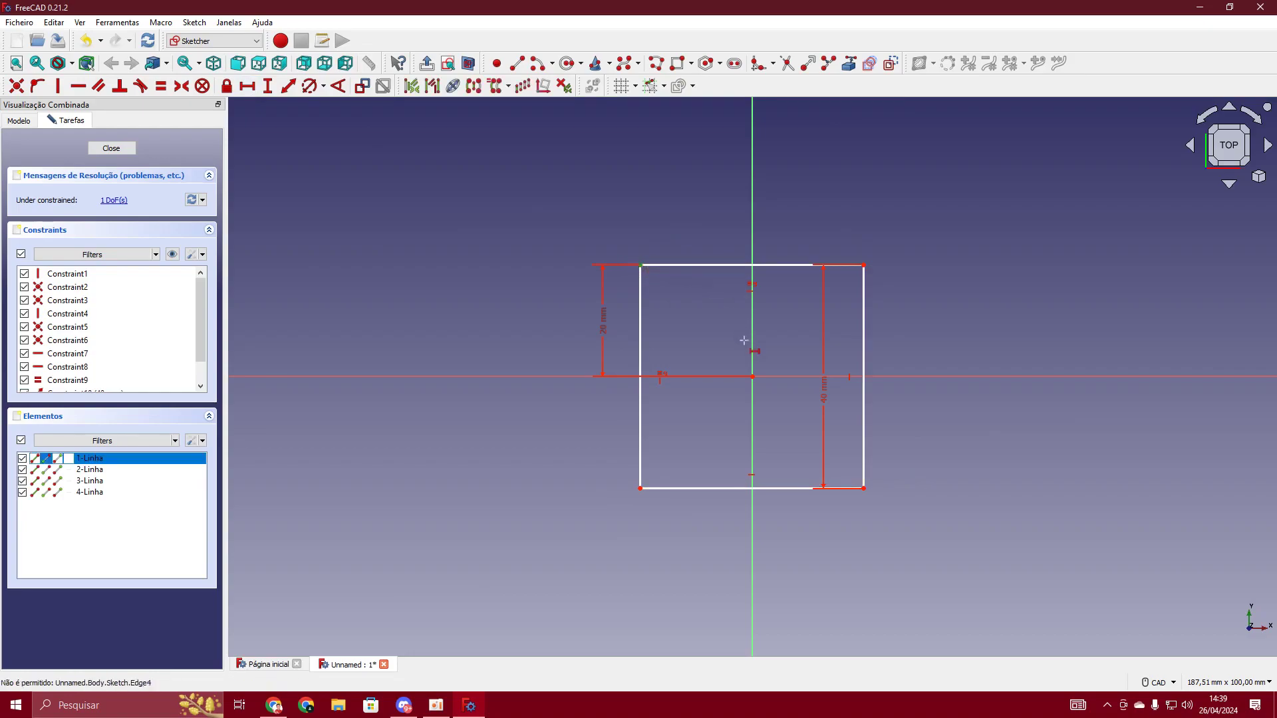
click(752, 376)
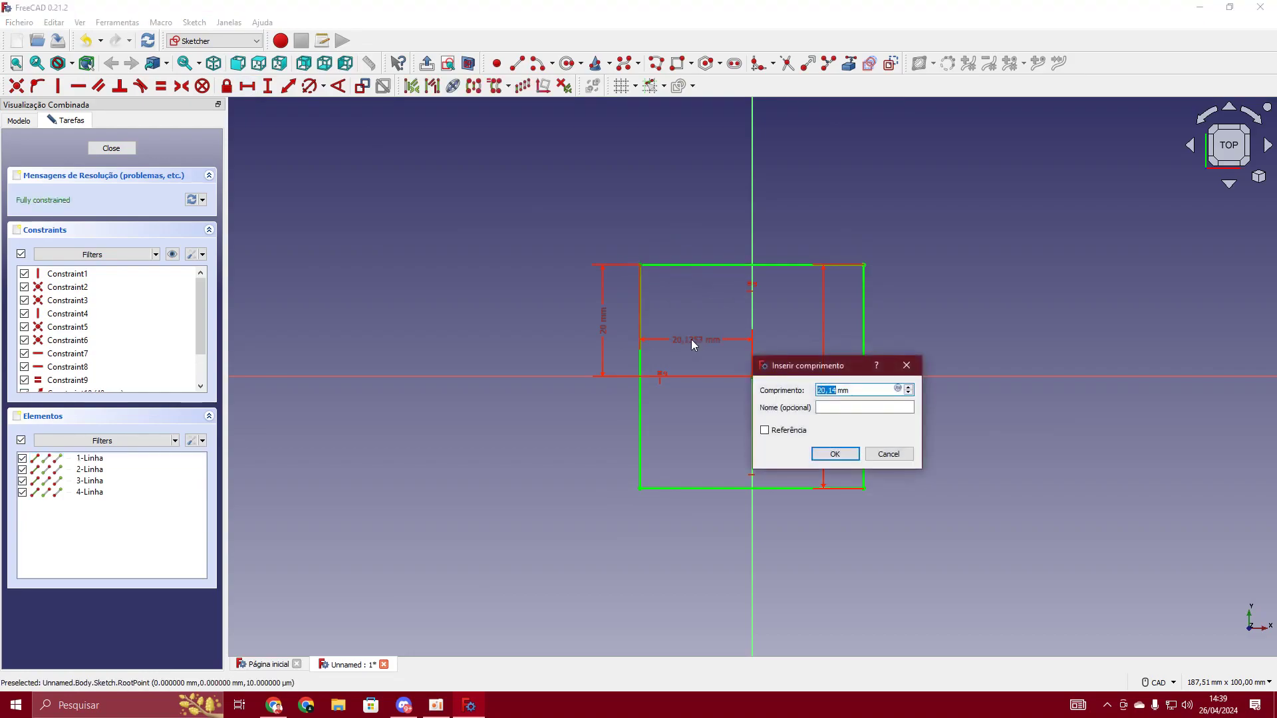
text(20)
key(Return)
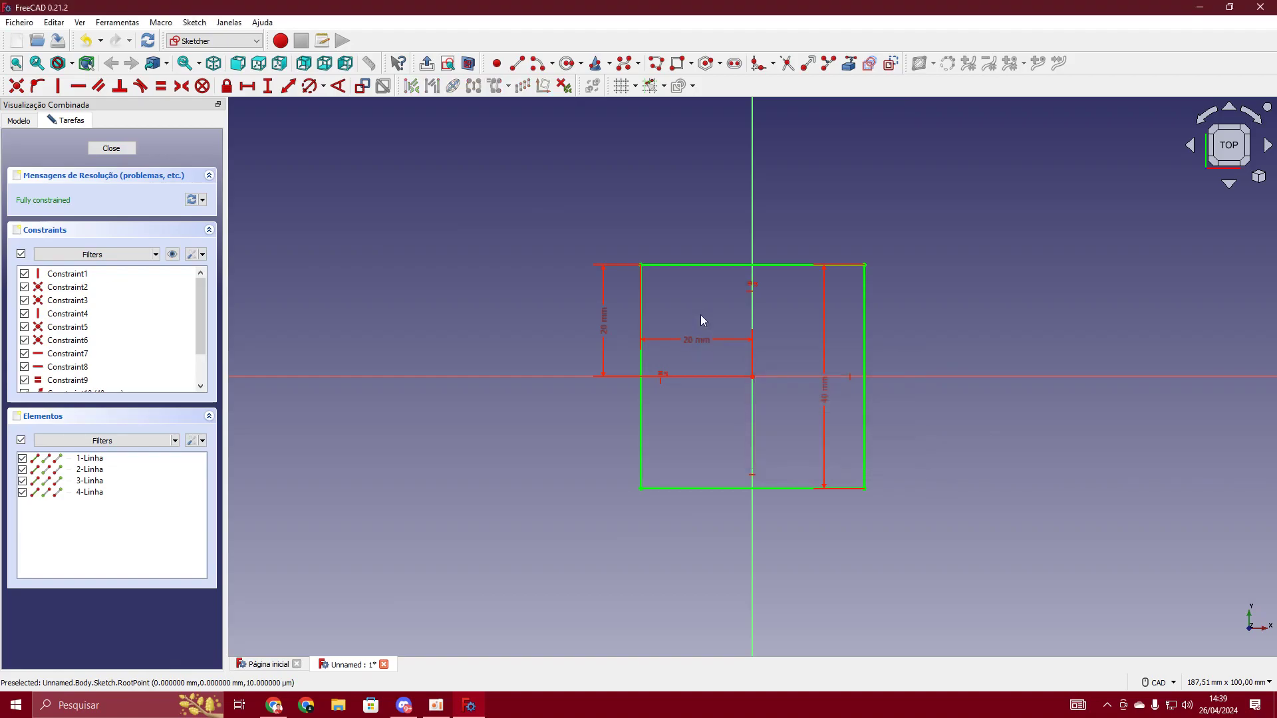
click(109, 149)
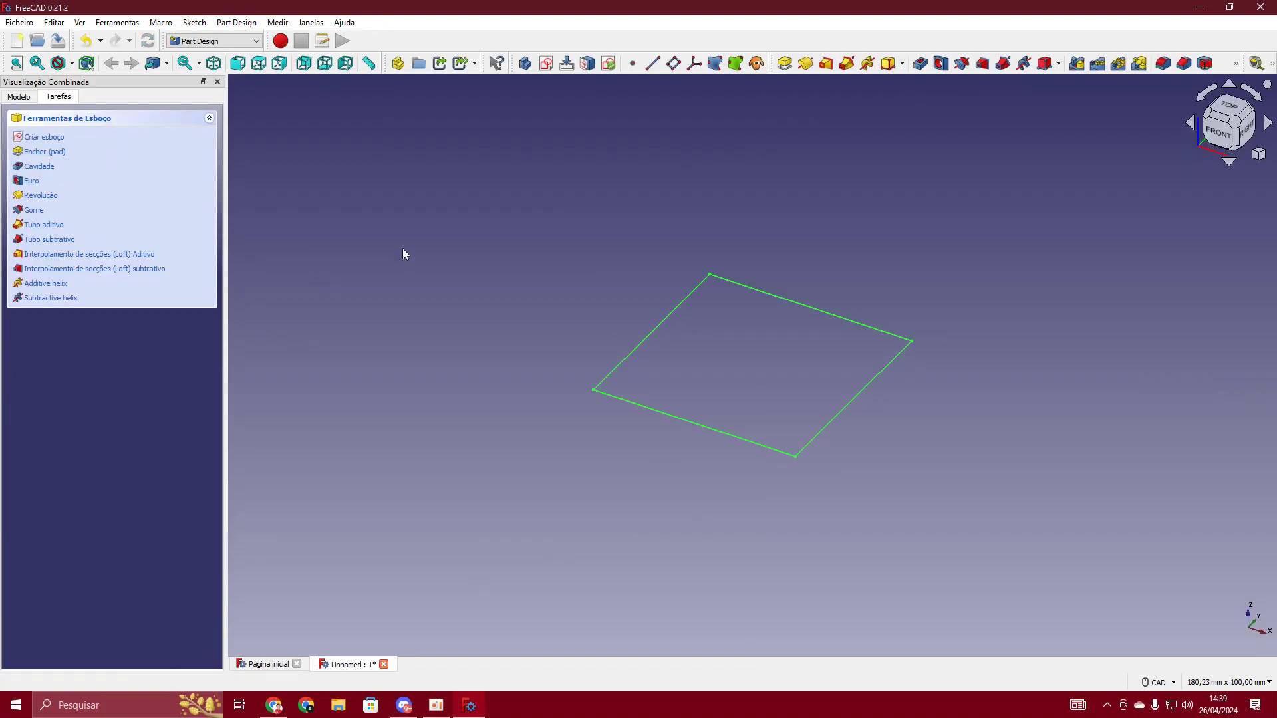
- Show the model tree and select the square's sketch inside the body
click(401, 198)
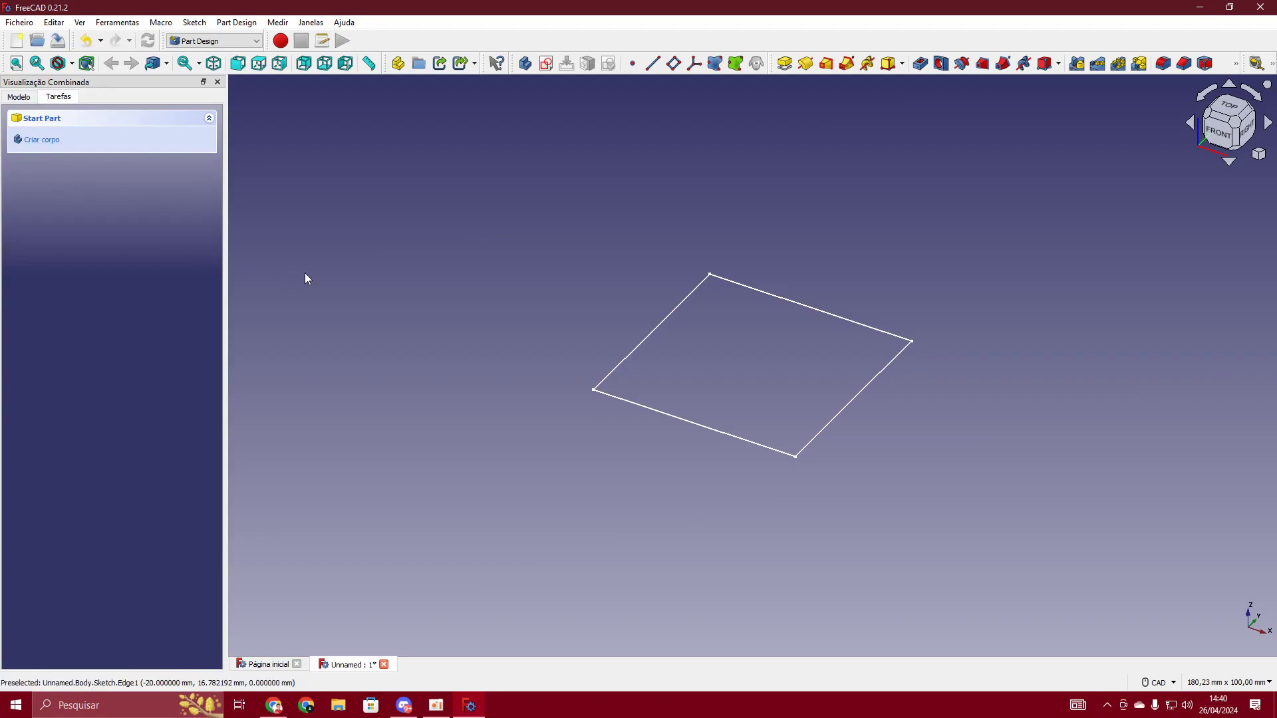
click(19, 97)
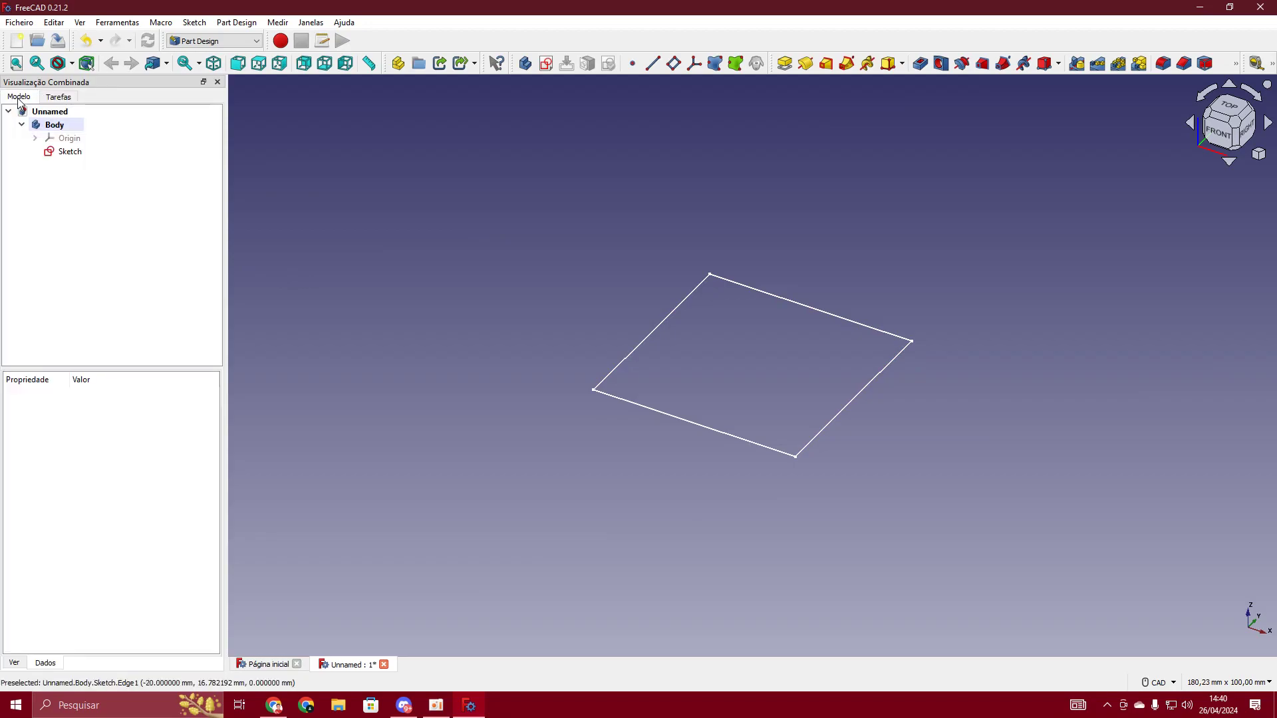
click(65, 154)
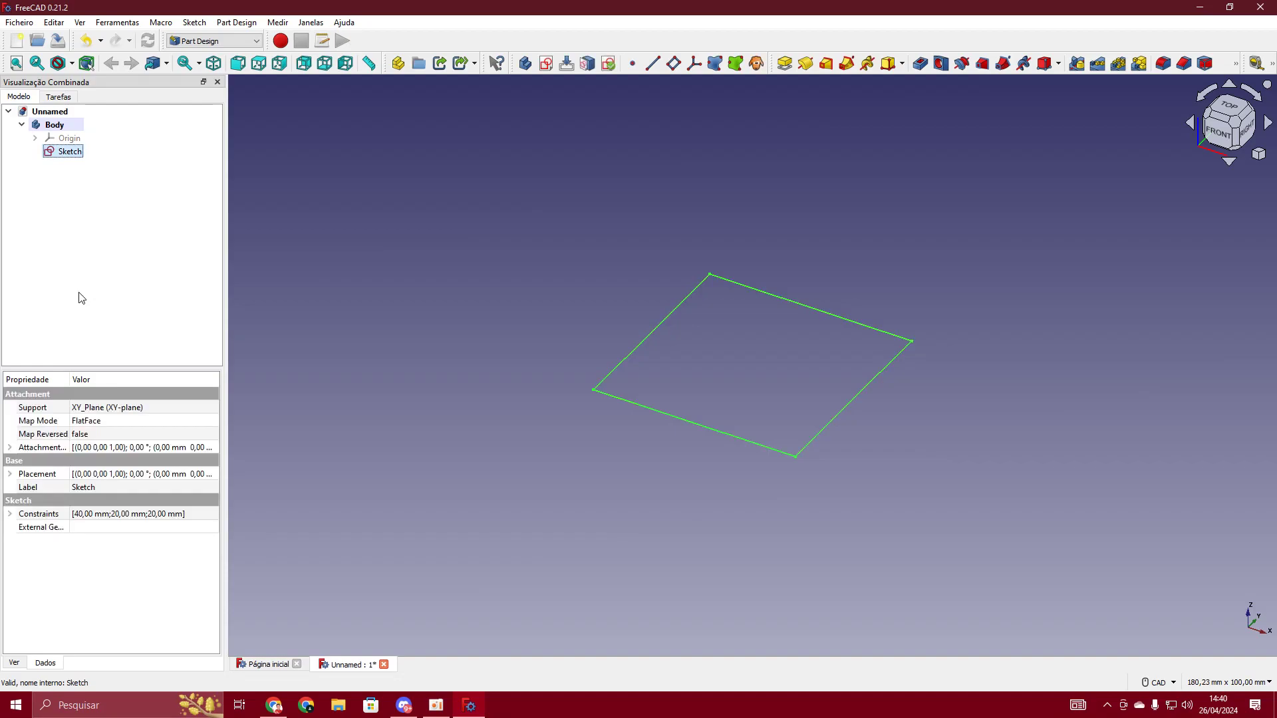
click(80, 297)
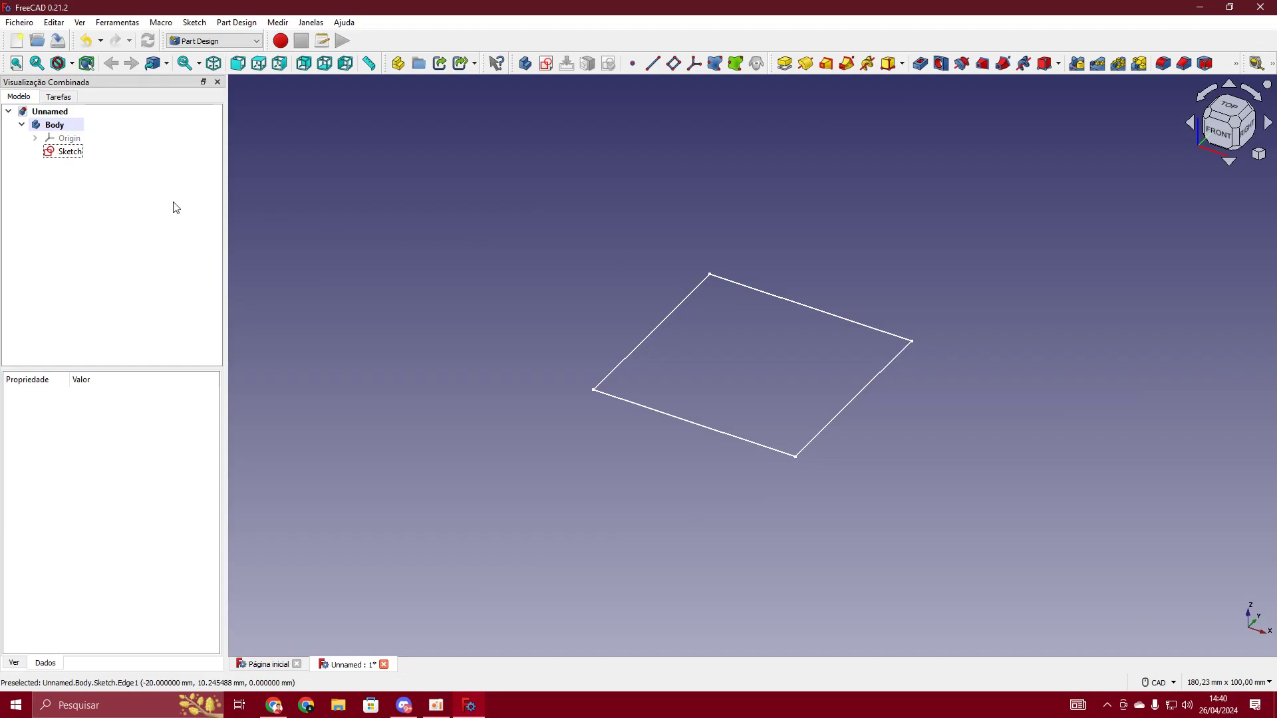
click(69, 152)
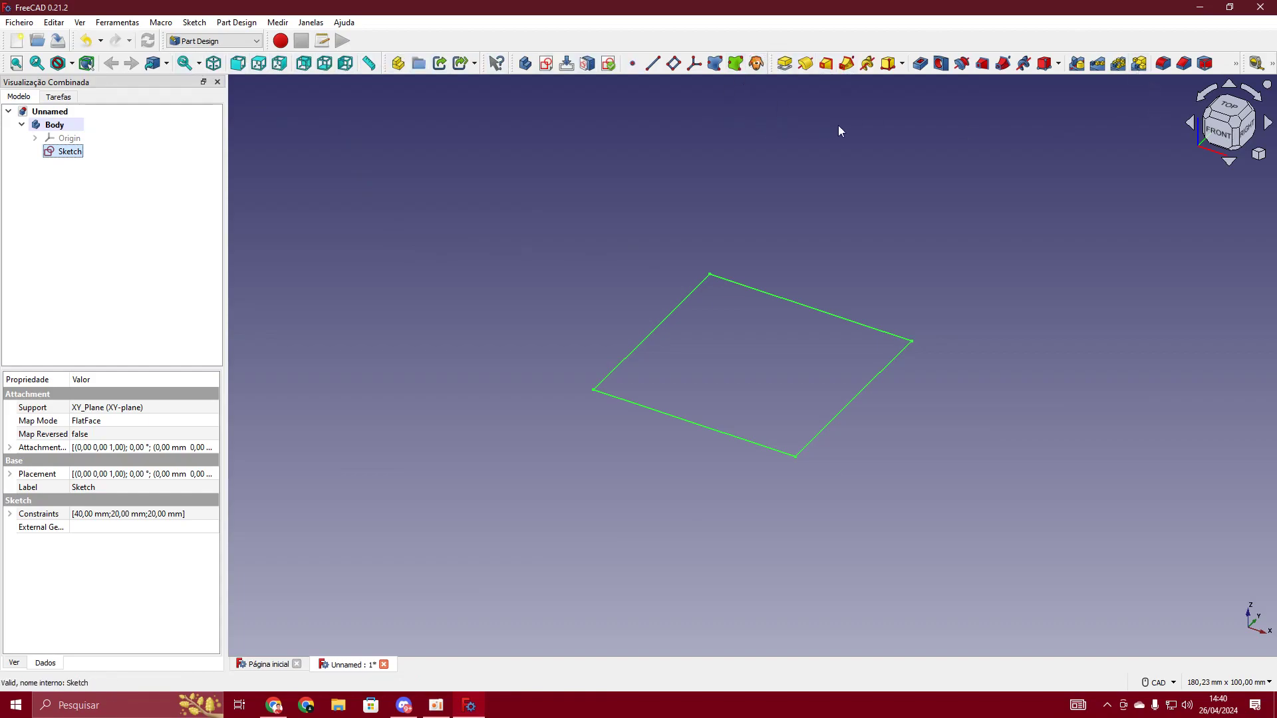
- Rearrange the Part Design toolbars so the modelling tools sit on a second row and the remaining tools are fully shown
drag(774, 63, 767, 93)
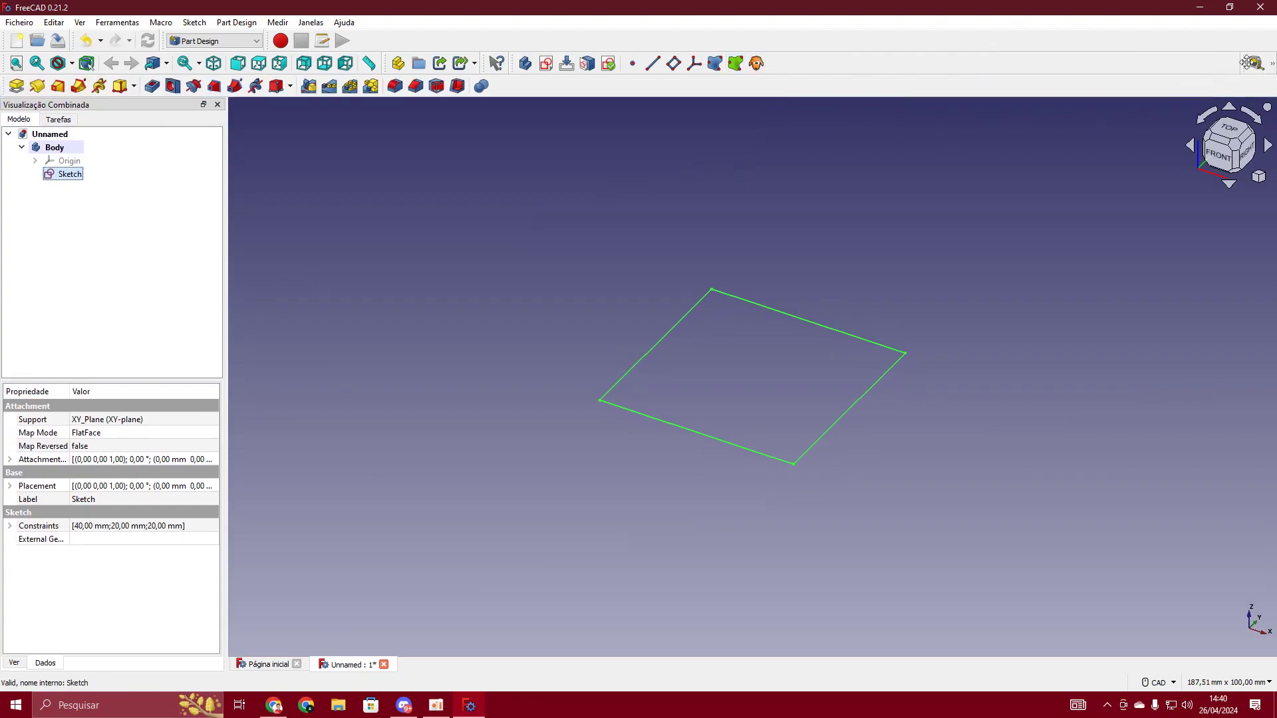
drag(1241, 69, 1175, 78)
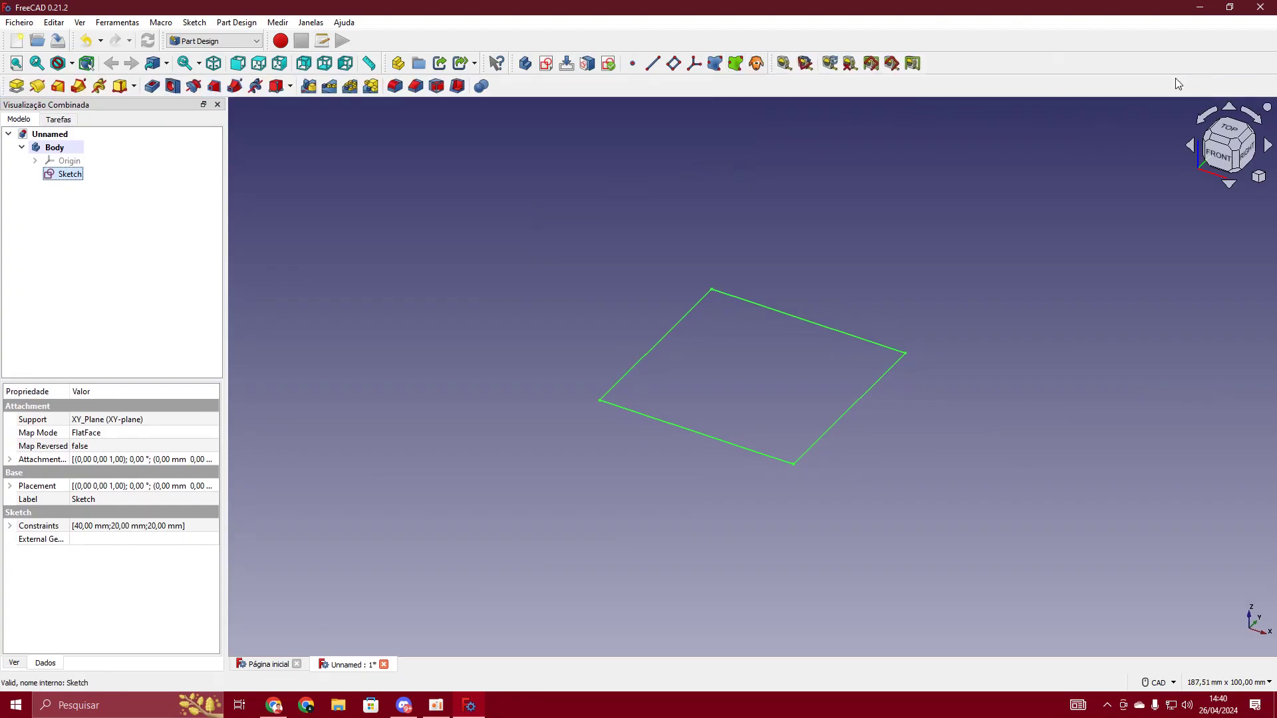
click(891, 220)
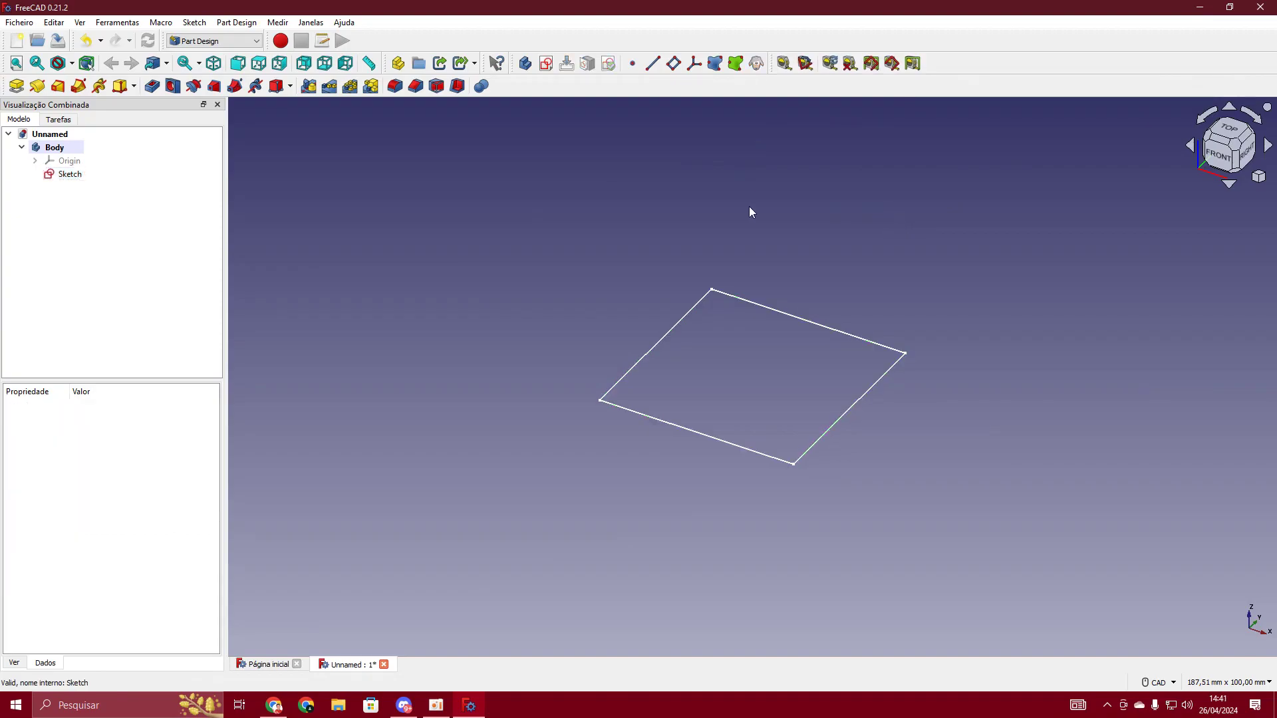
- Pad the square sketch to a length of 3 mm along its normal
click(70, 175)
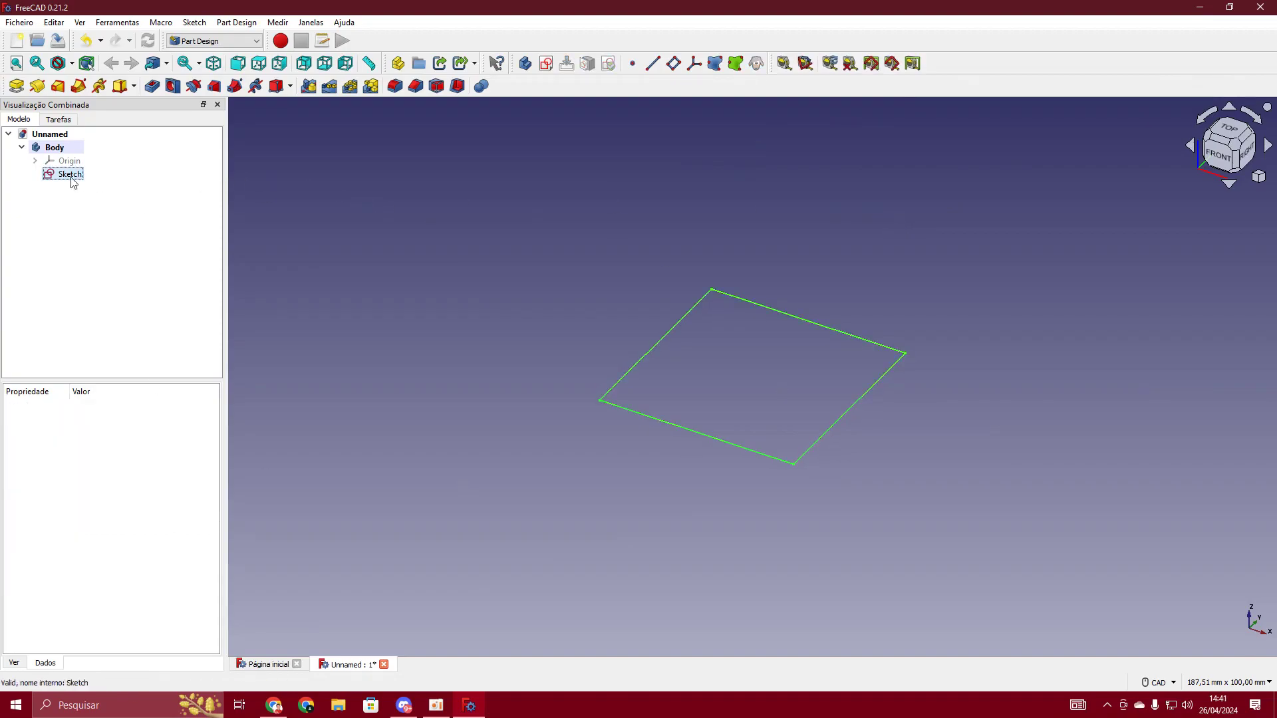
click(16, 86)
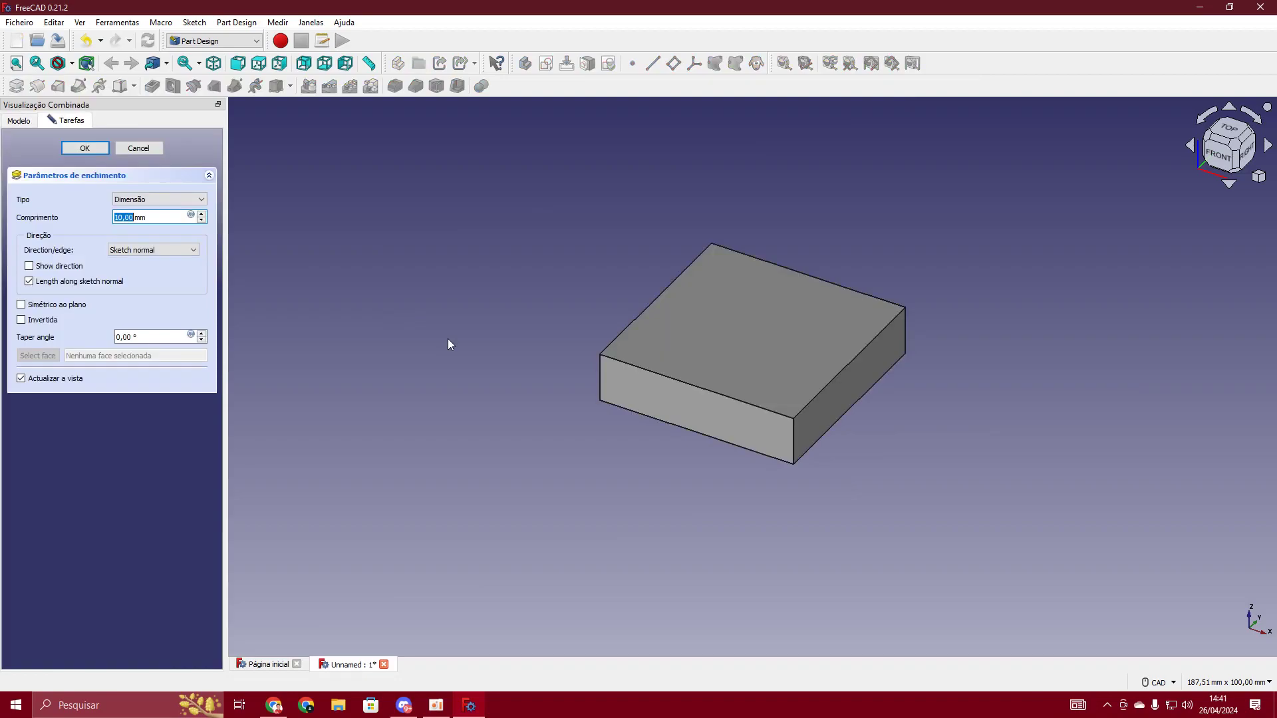
text(3)
click(74, 149)
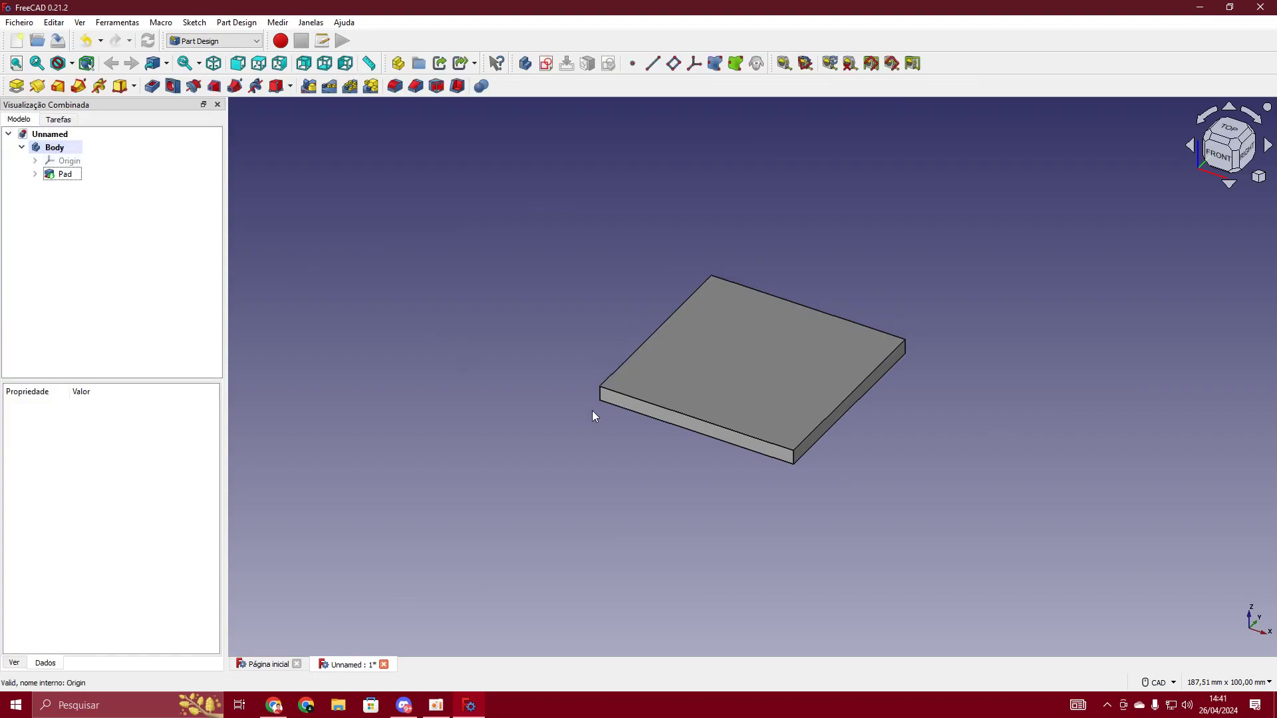
- Switch the 3D navigation style to Gesture and try it out on the plate
click(864, 382)
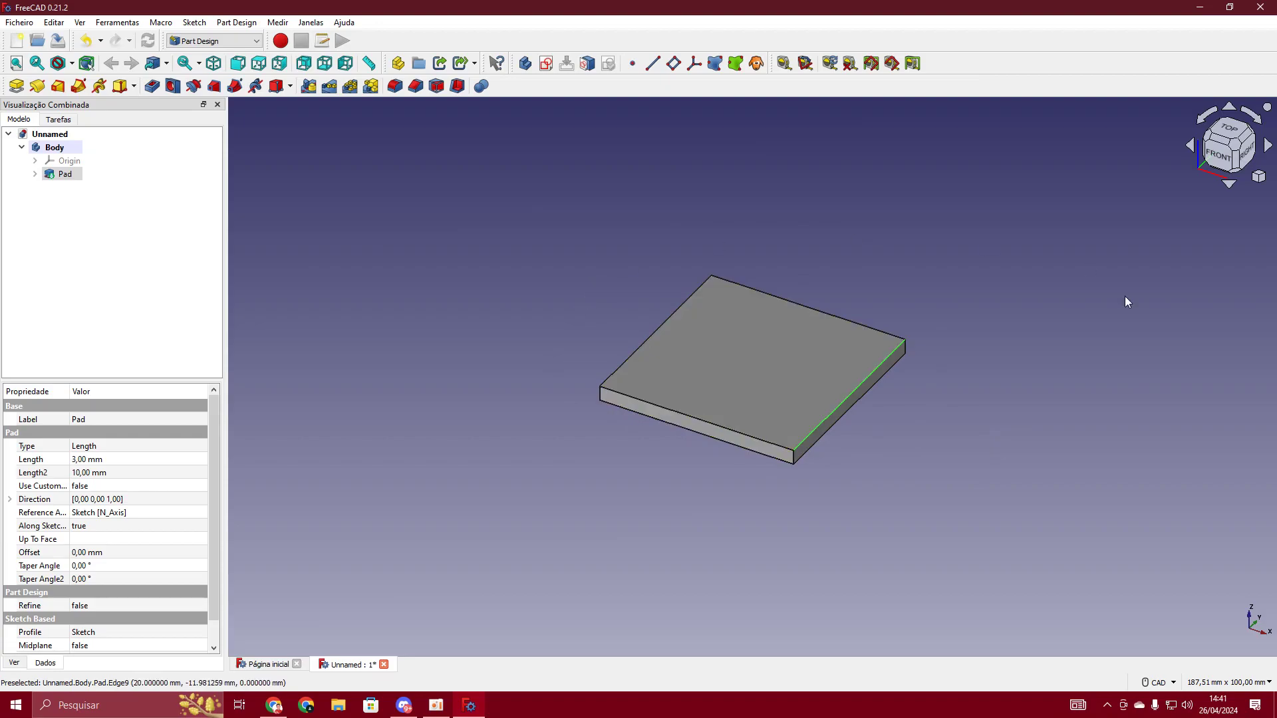
click(1170, 685)
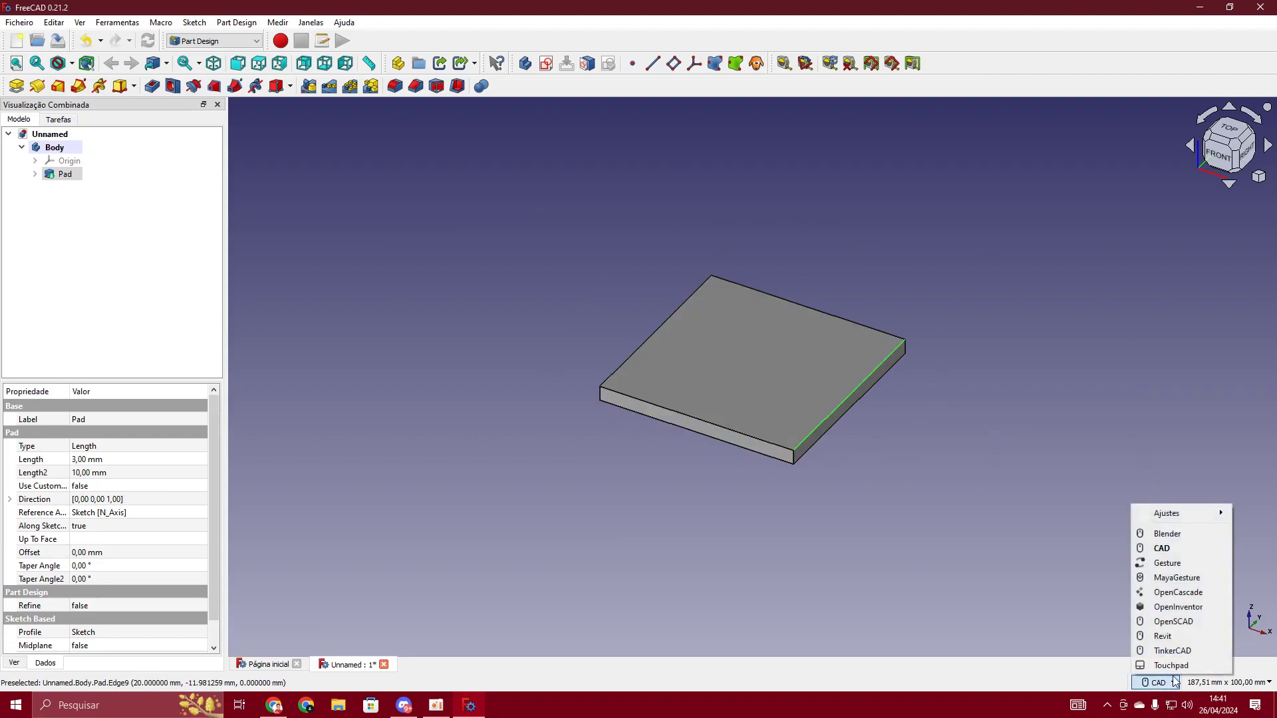
click(1199, 564)
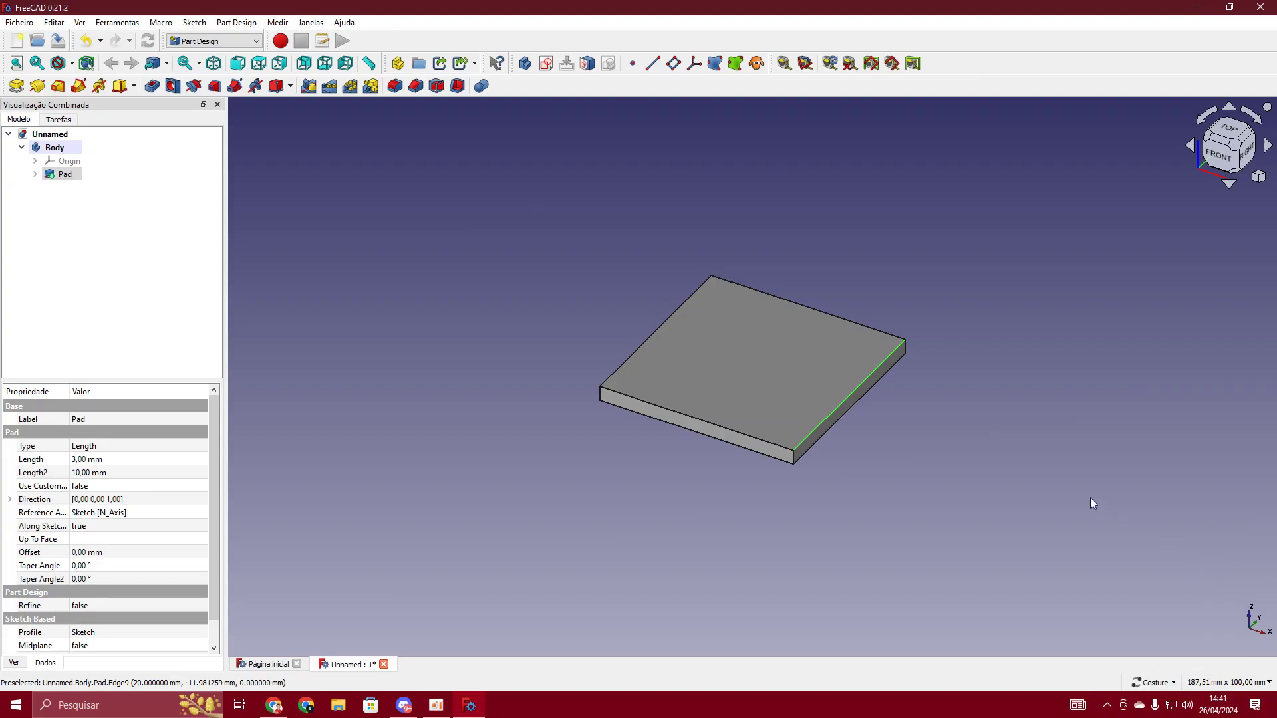
drag(1091, 505, 916, 455)
right_drag(916, 455, 832, 432)
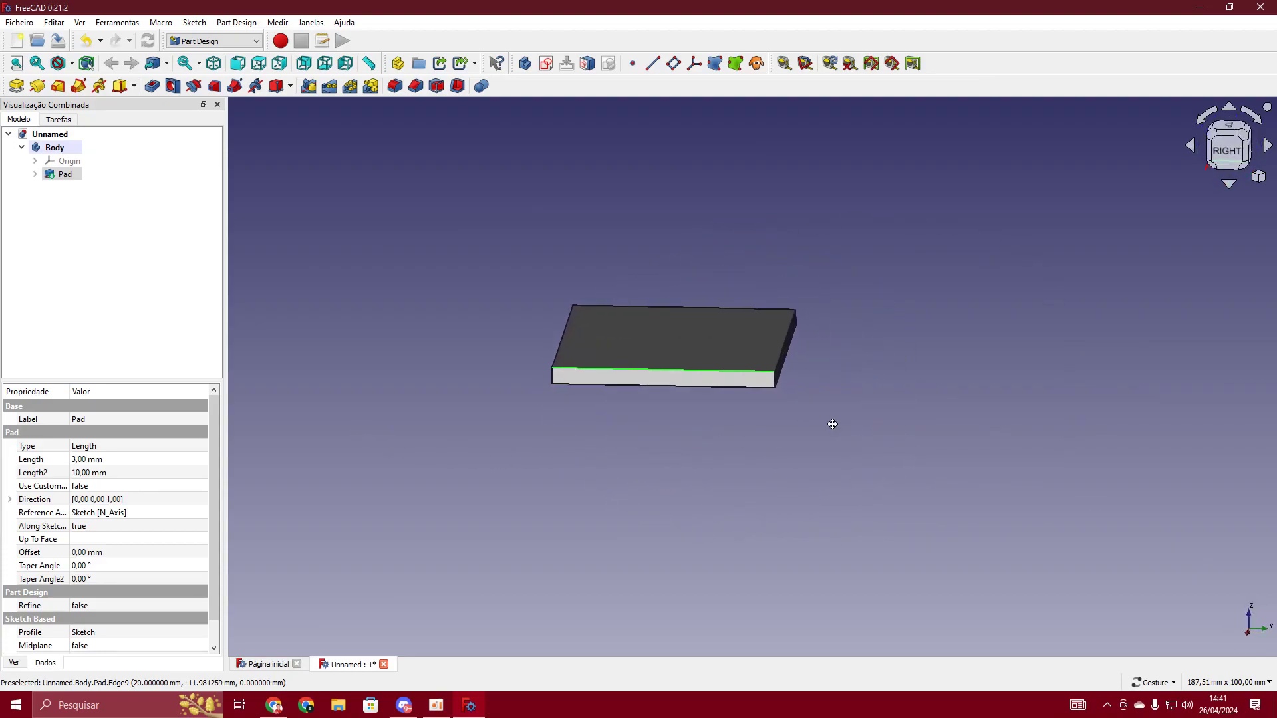
right_drag(818, 427, 770, 452)
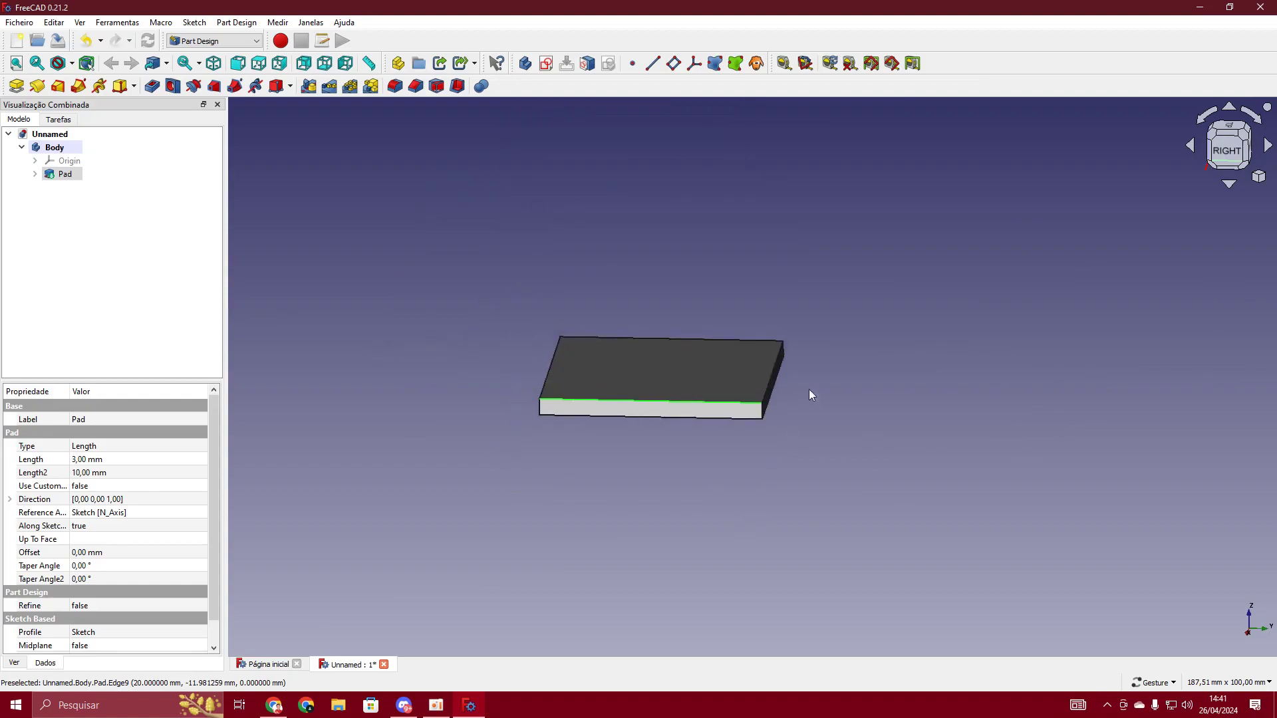
scroll(808, 389, down, 5)
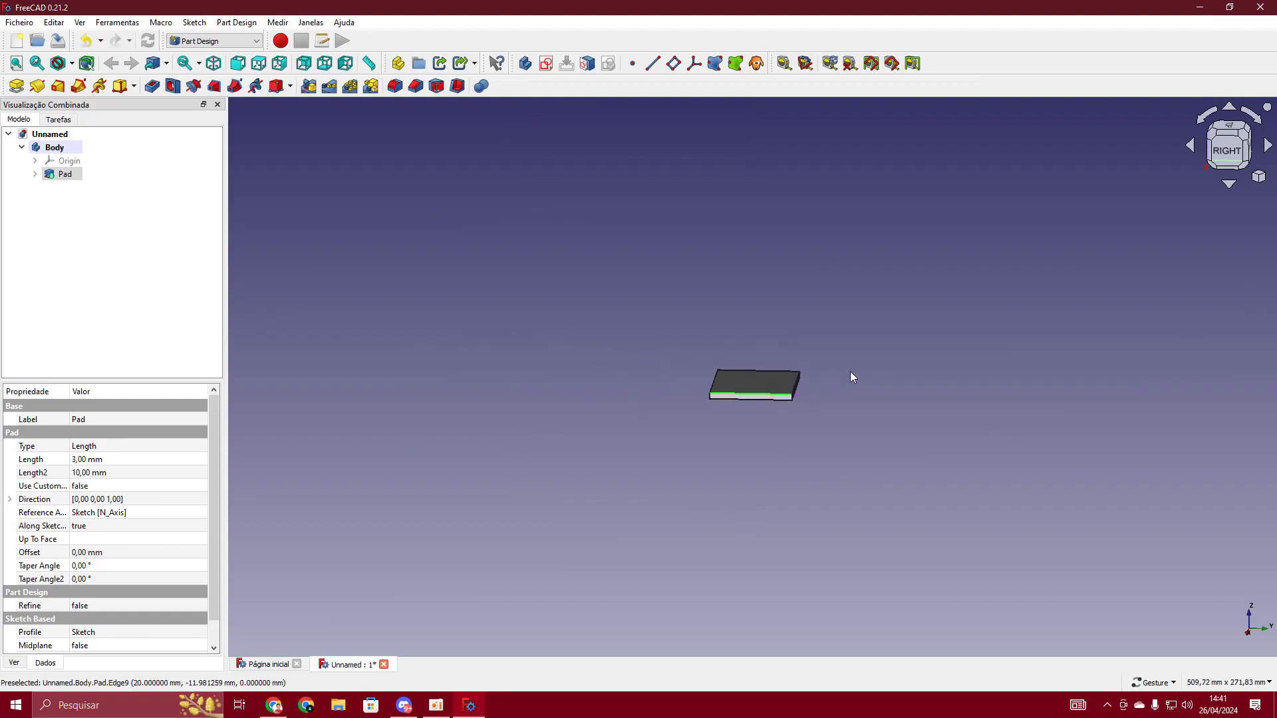
drag(904, 359, 718, 389)
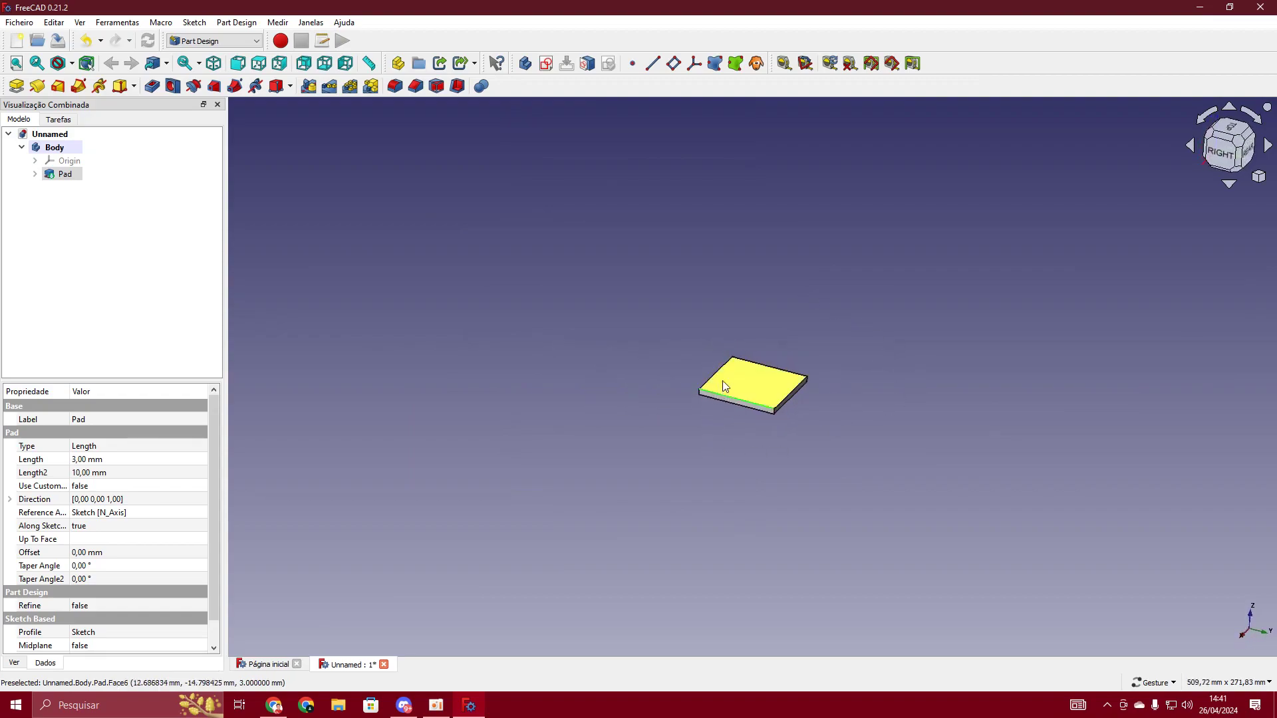
- View the plate from the top, rotate that view upright, and return to an enlarged isometric view
click(1036, 321)
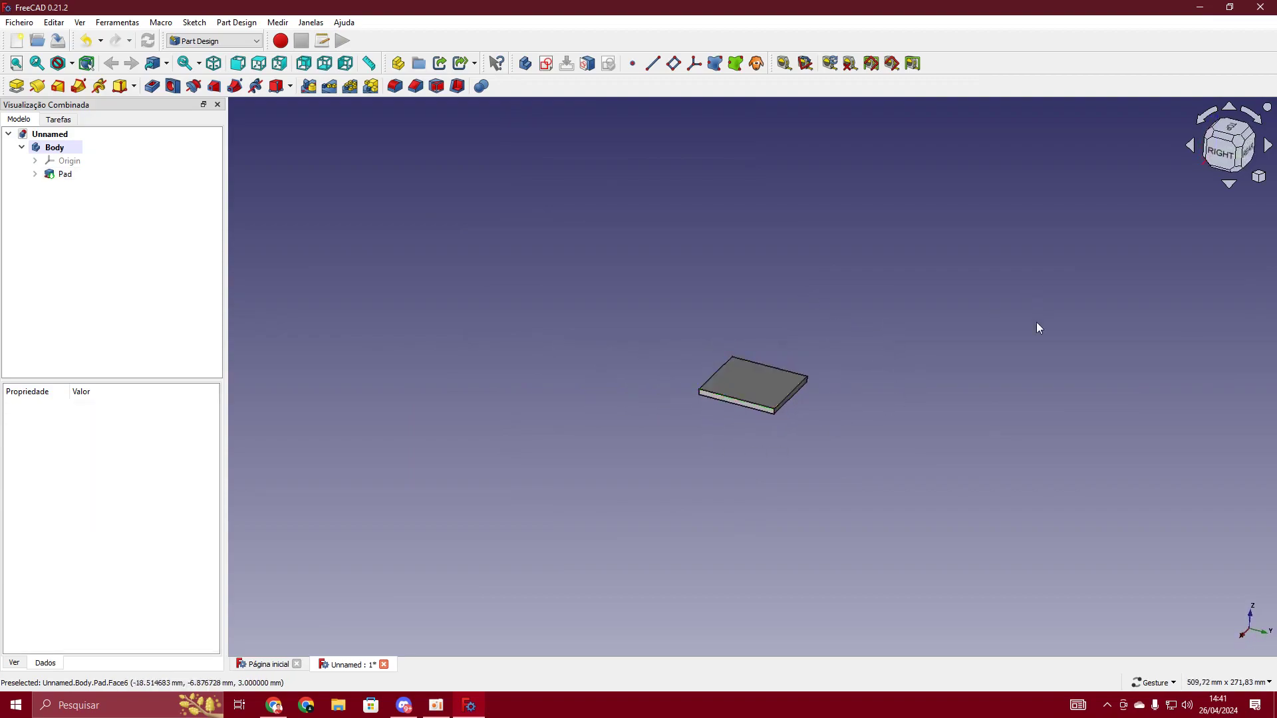
click(1231, 133)
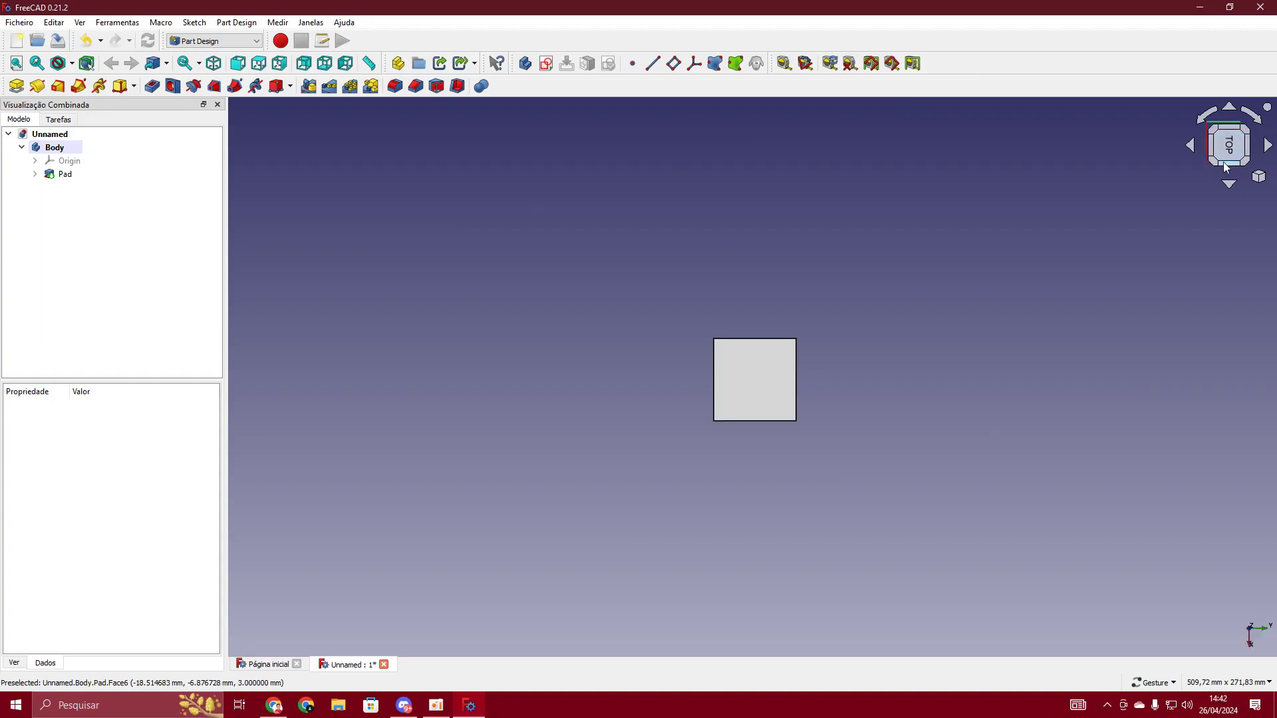
click(1209, 114)
click(1211, 115)
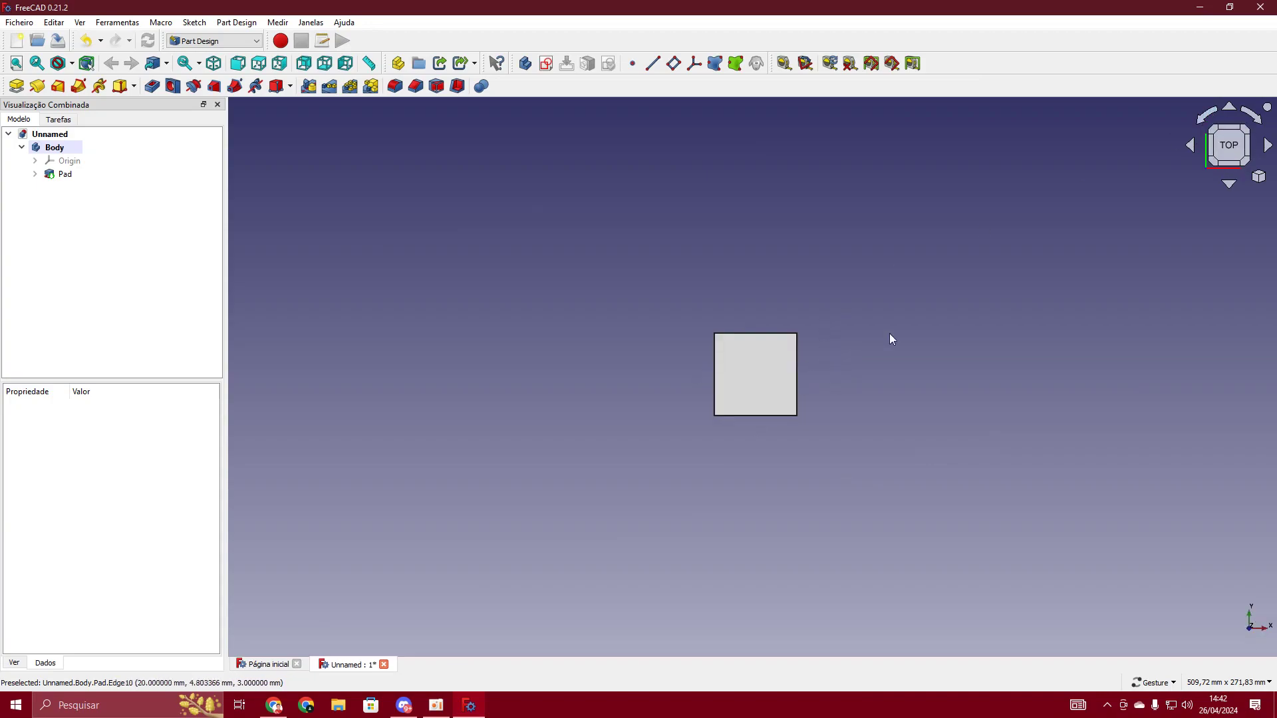
click(1259, 178)
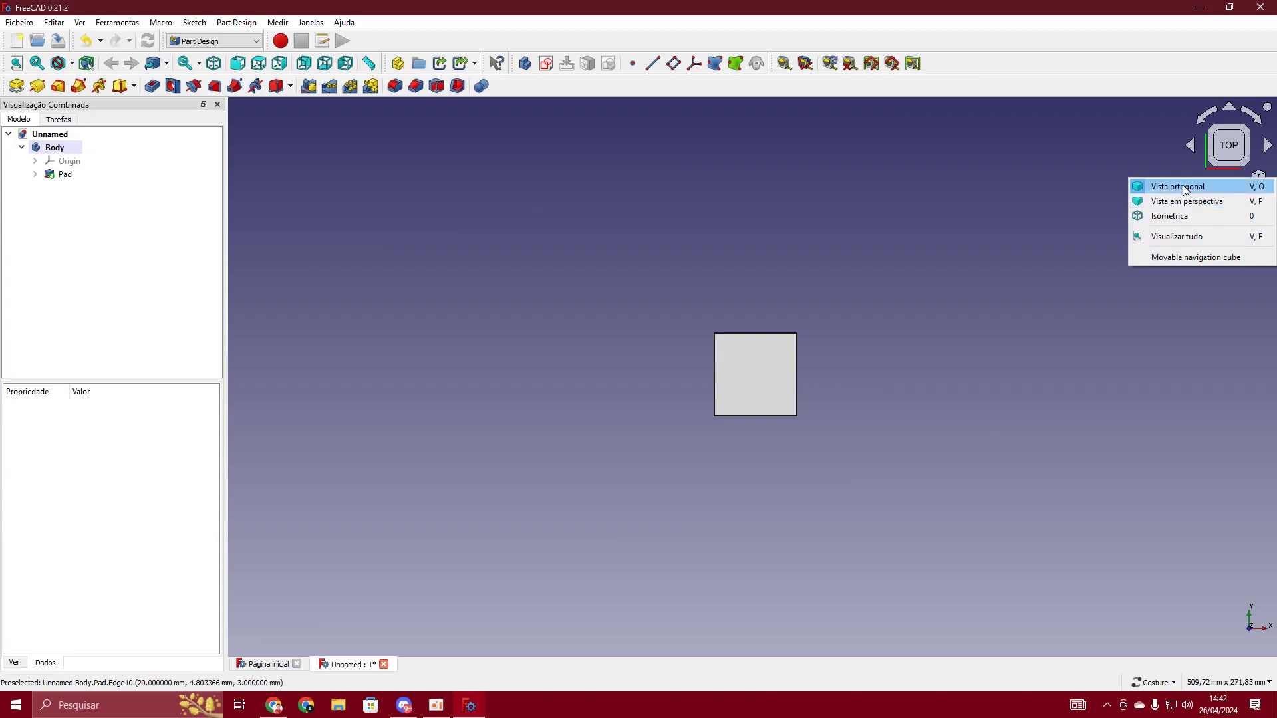
click(1211, 223)
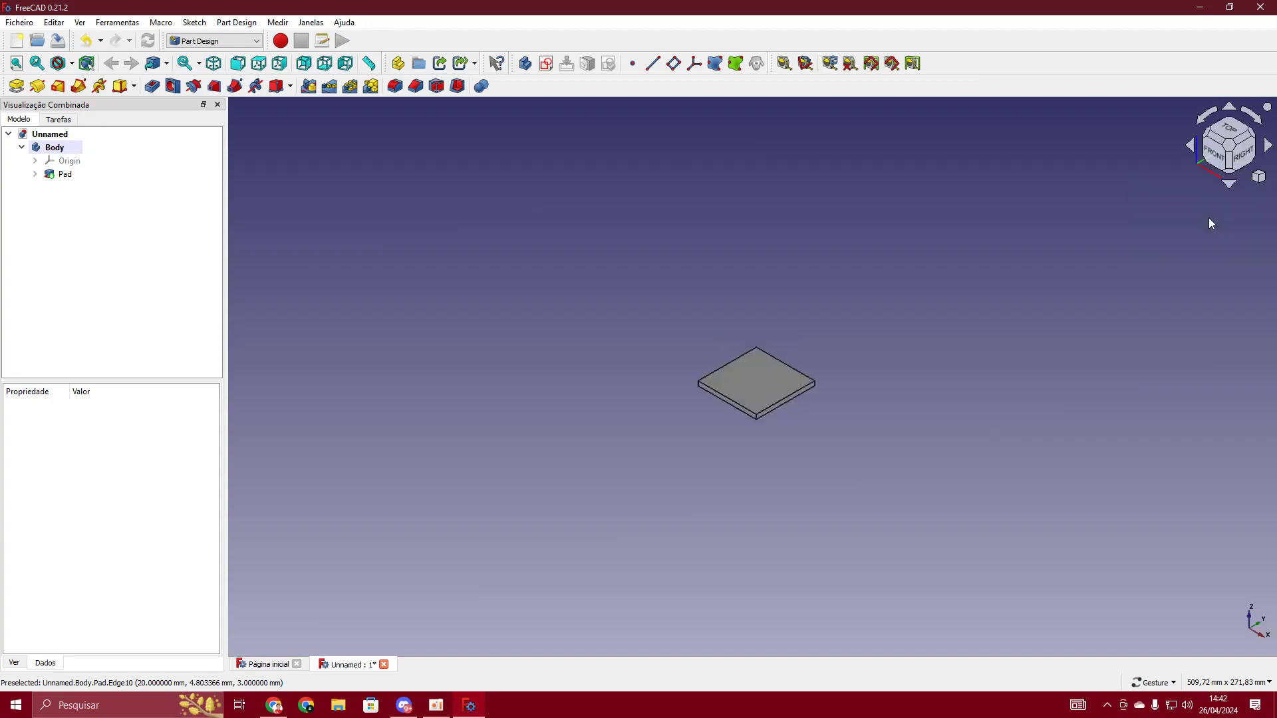
scroll(768, 391, up, 5)
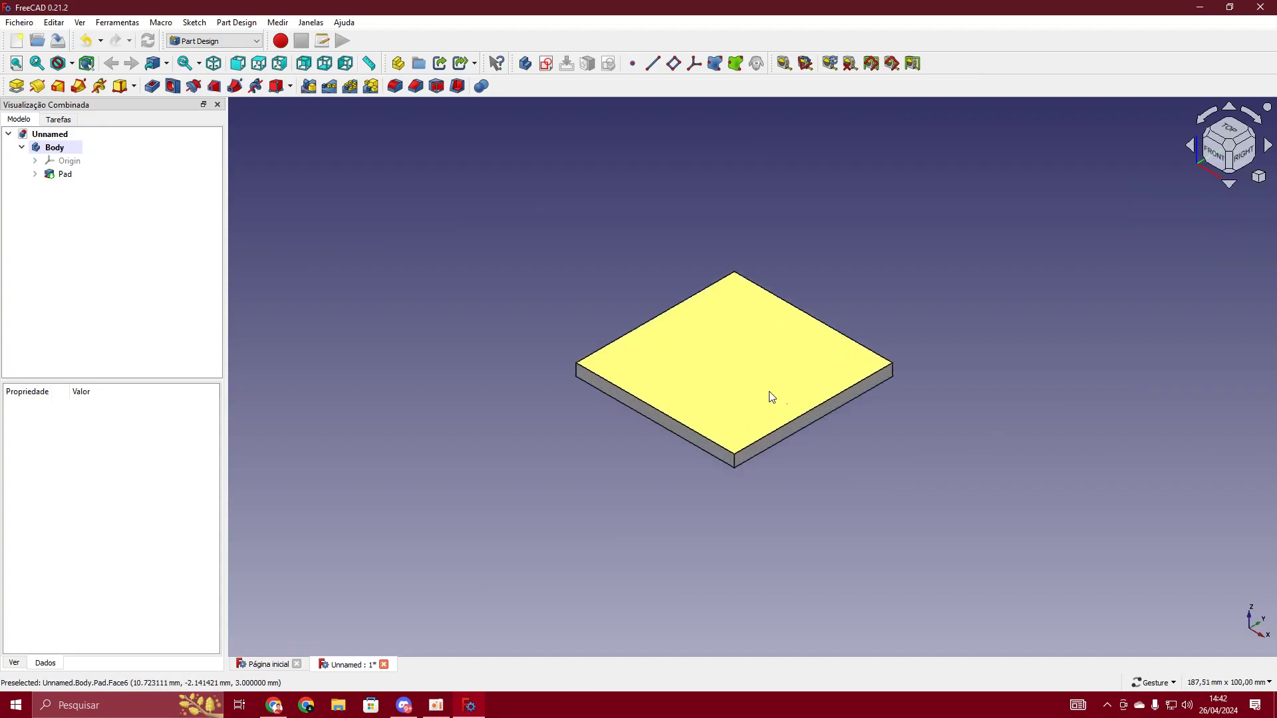
- Switch the 3D view to perspective projection and examine the plate from another angle
click(1259, 178)
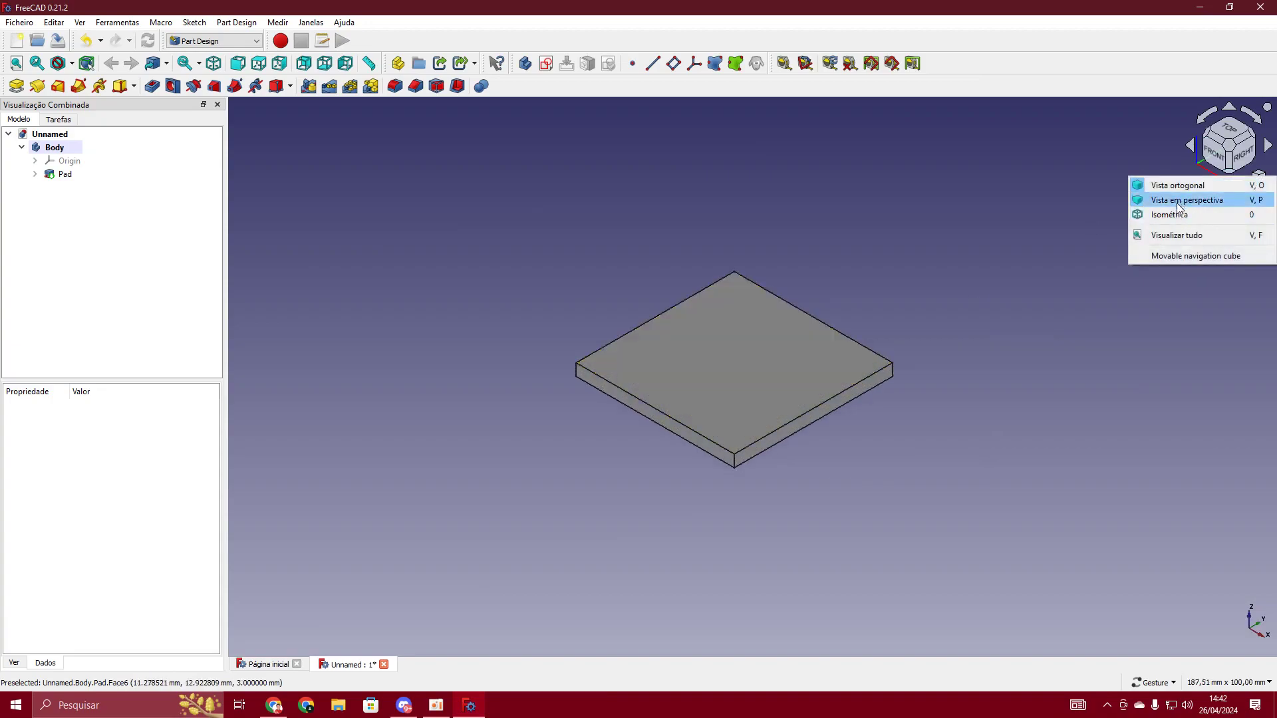
click(1178, 200)
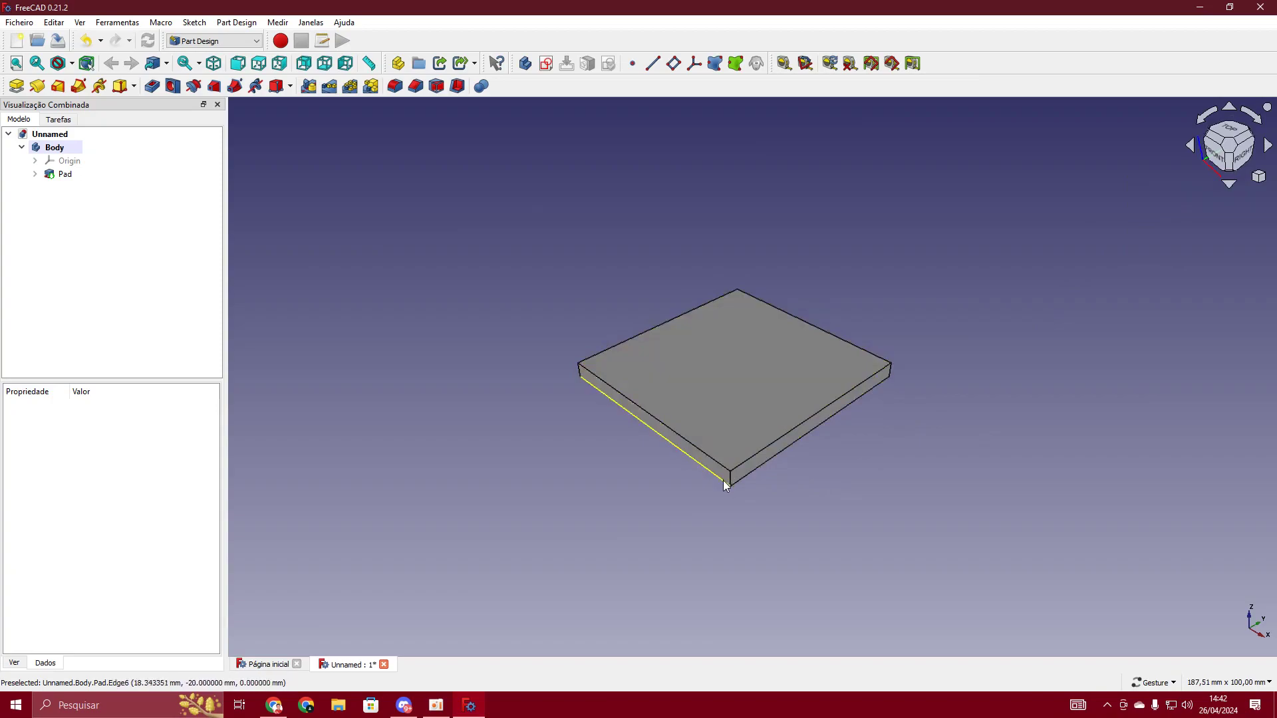
drag(725, 486, 871, 474)
scroll(765, 502, up, 5)
scroll(871, 474, down, 6)
scroll(821, 427, up, 3)
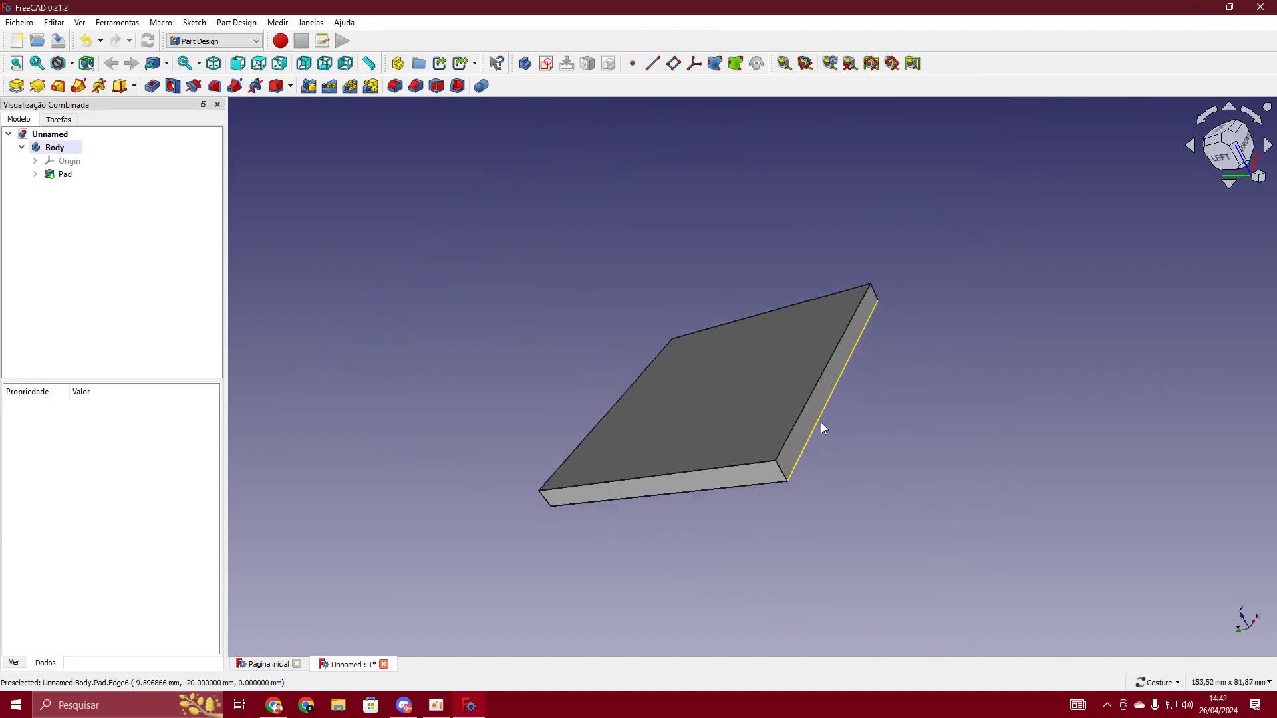
- Restore the orthographic projection and show the plate isometrically
click(1263, 177)
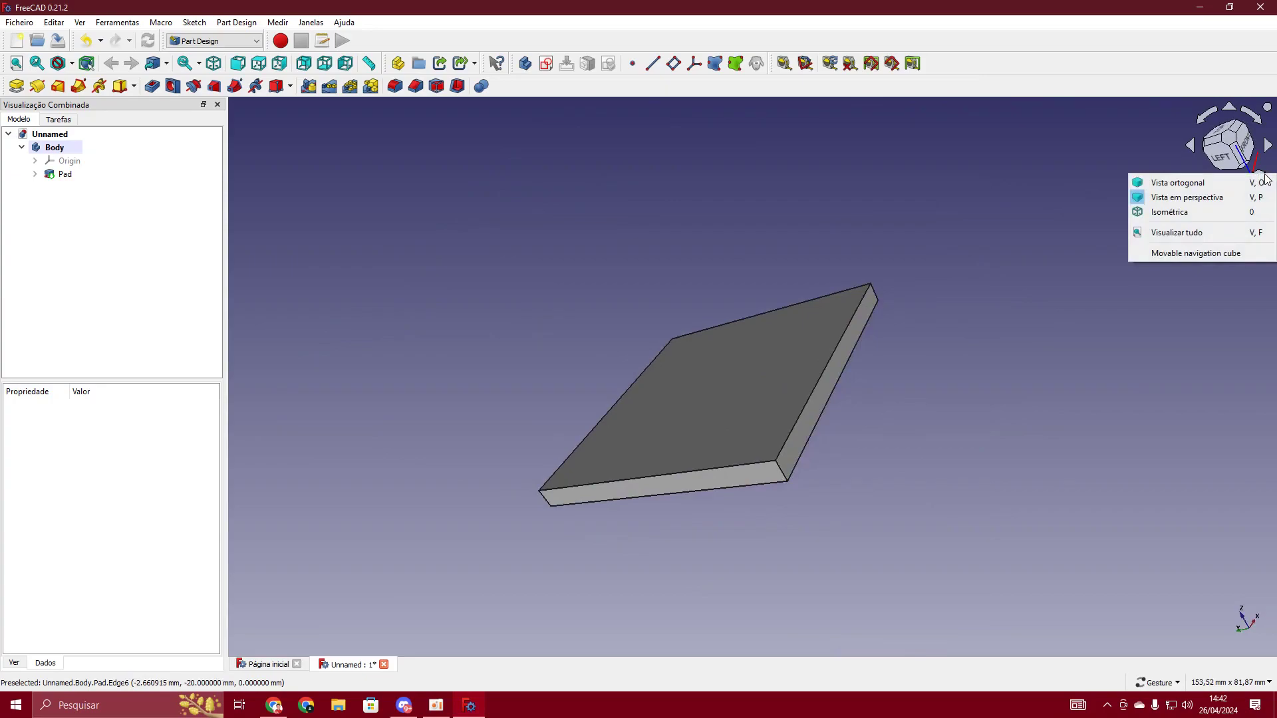
click(1175, 184)
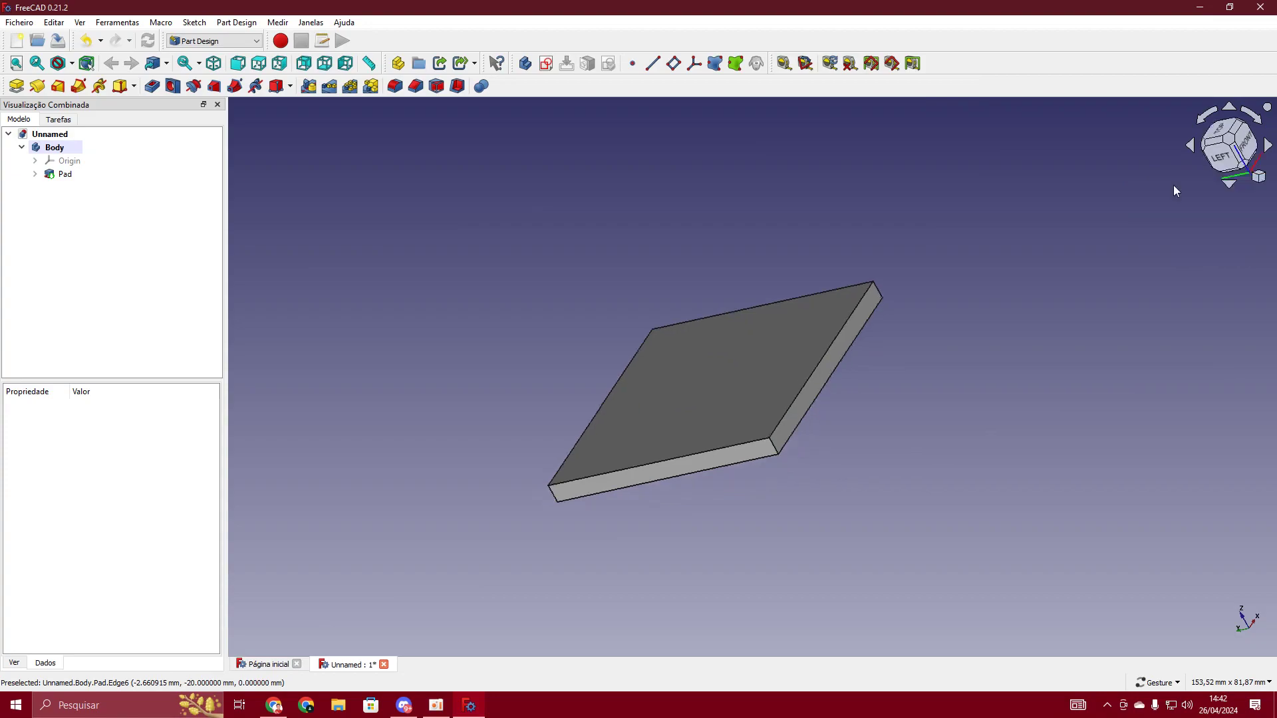
click(1263, 178)
click(1197, 214)
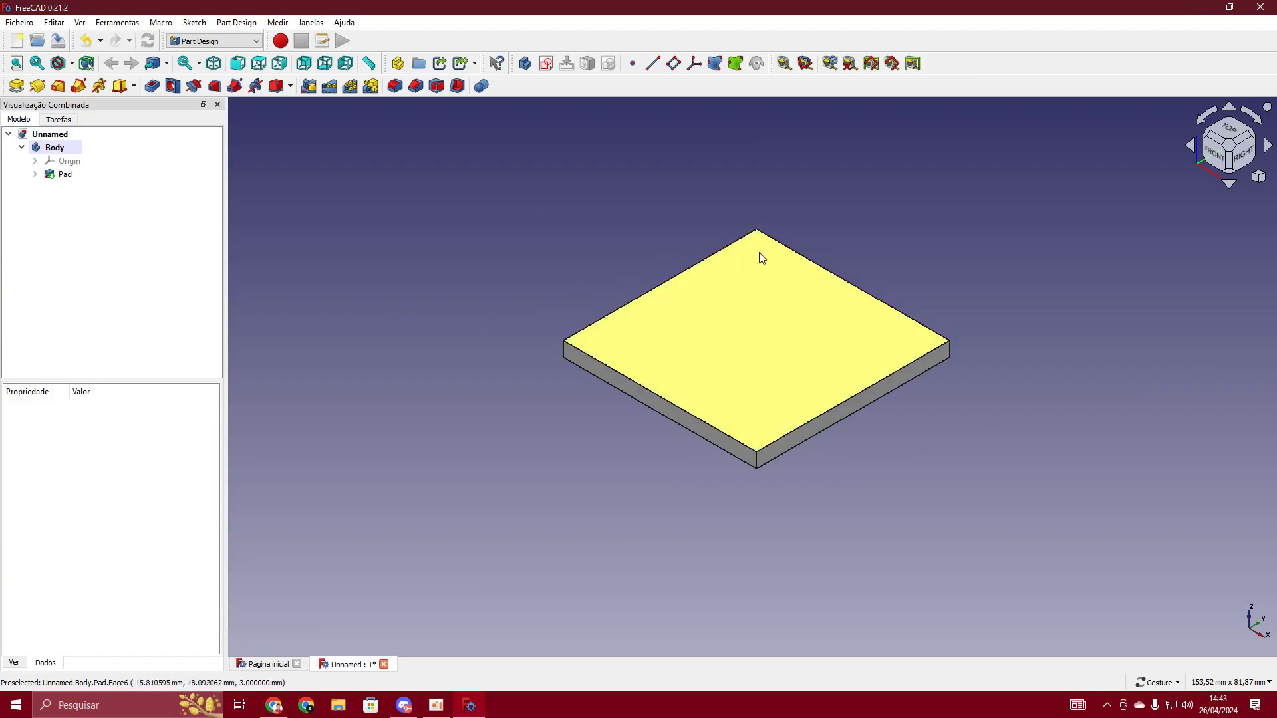
- Start a new sketch on the plate's top face
click(725, 369)
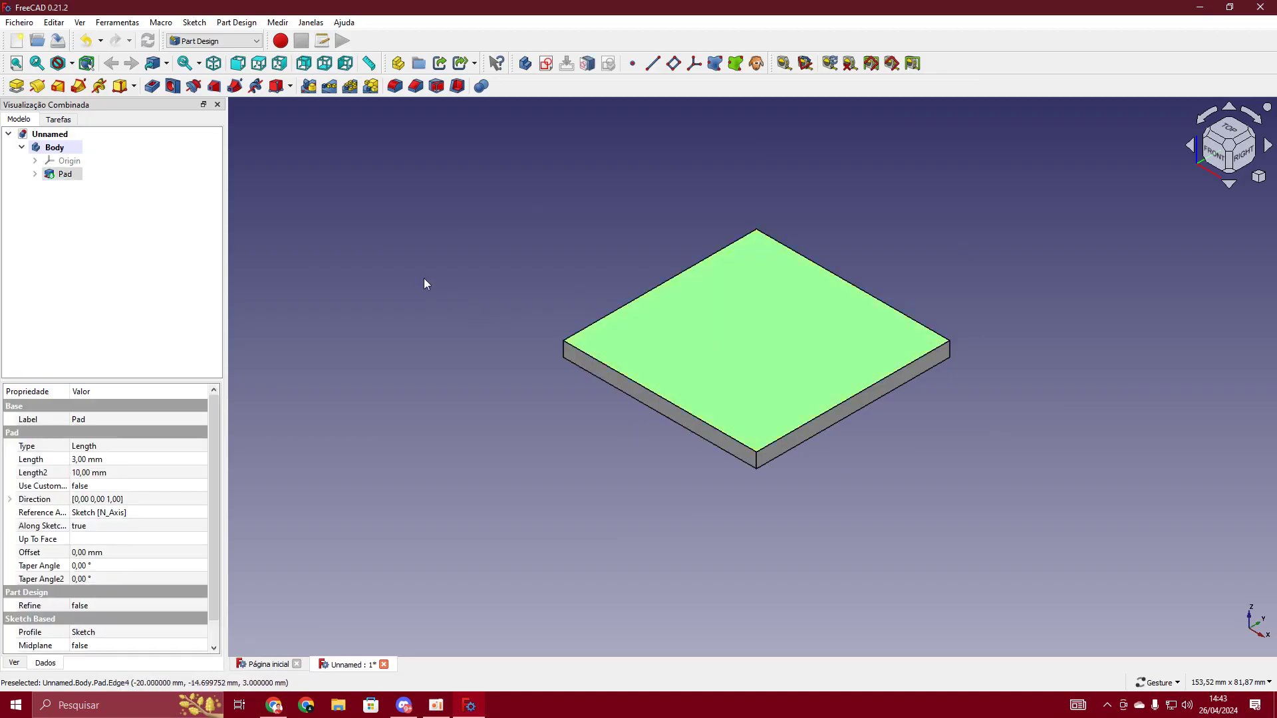
click(58, 120)
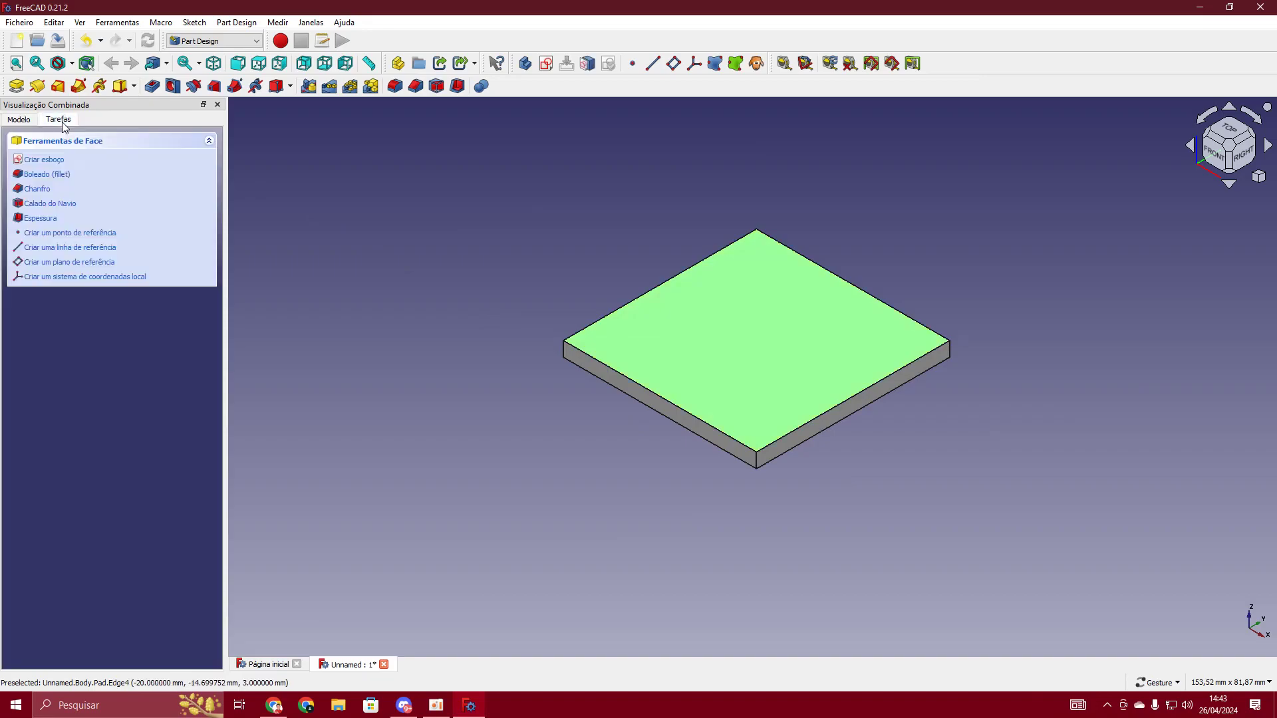
click(44, 160)
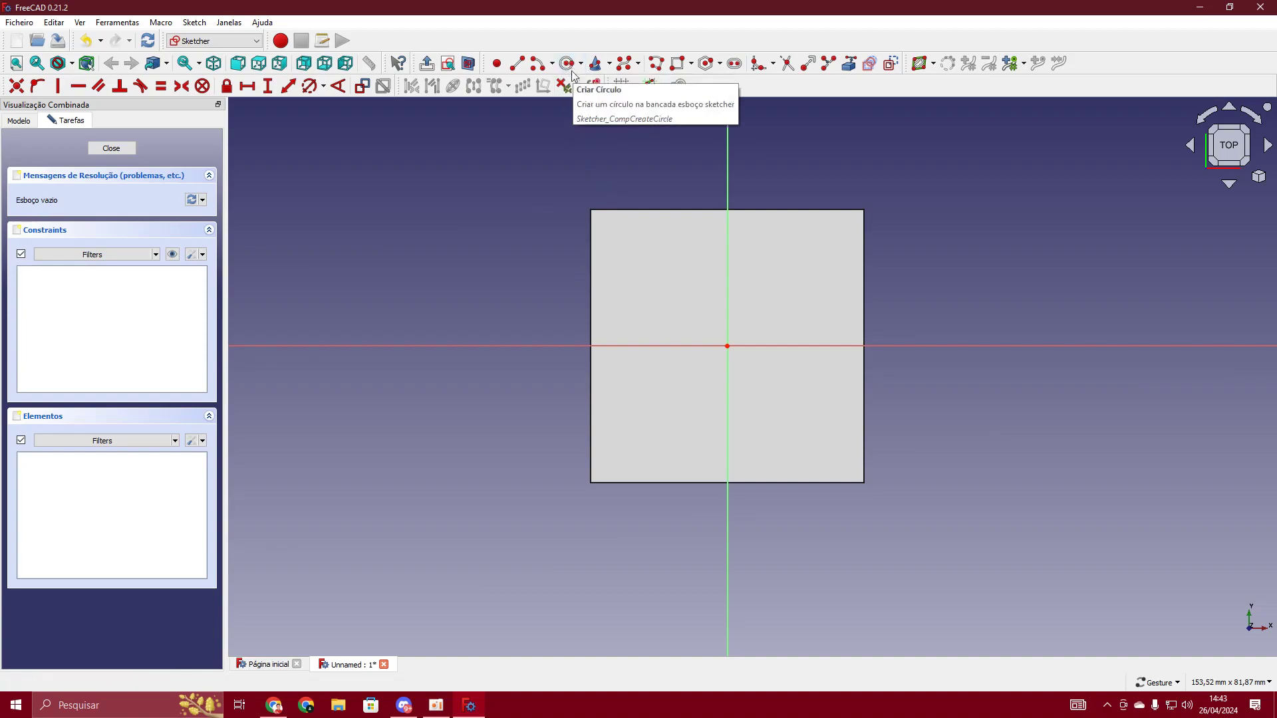
- Sketch a circle about 13 mm in diameter at the plate's upper-left corner
click(623, 239)
click(697, 258)
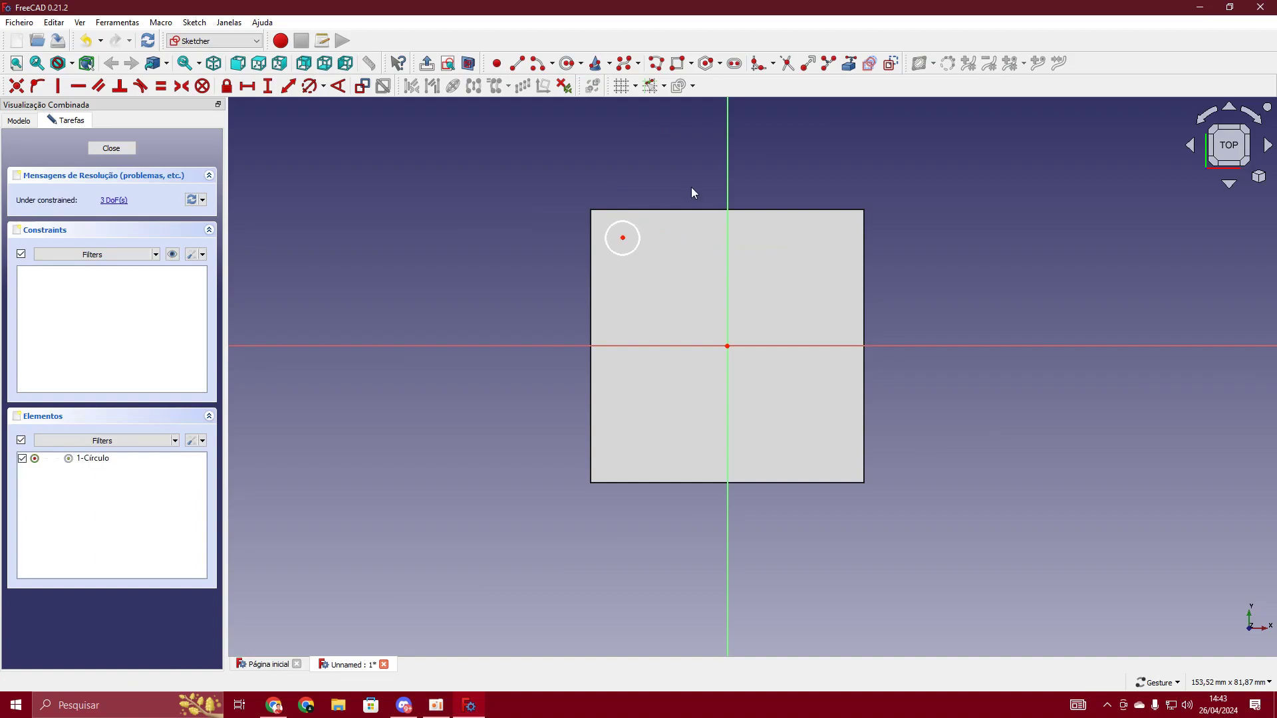
drag(634, 250, 613, 231)
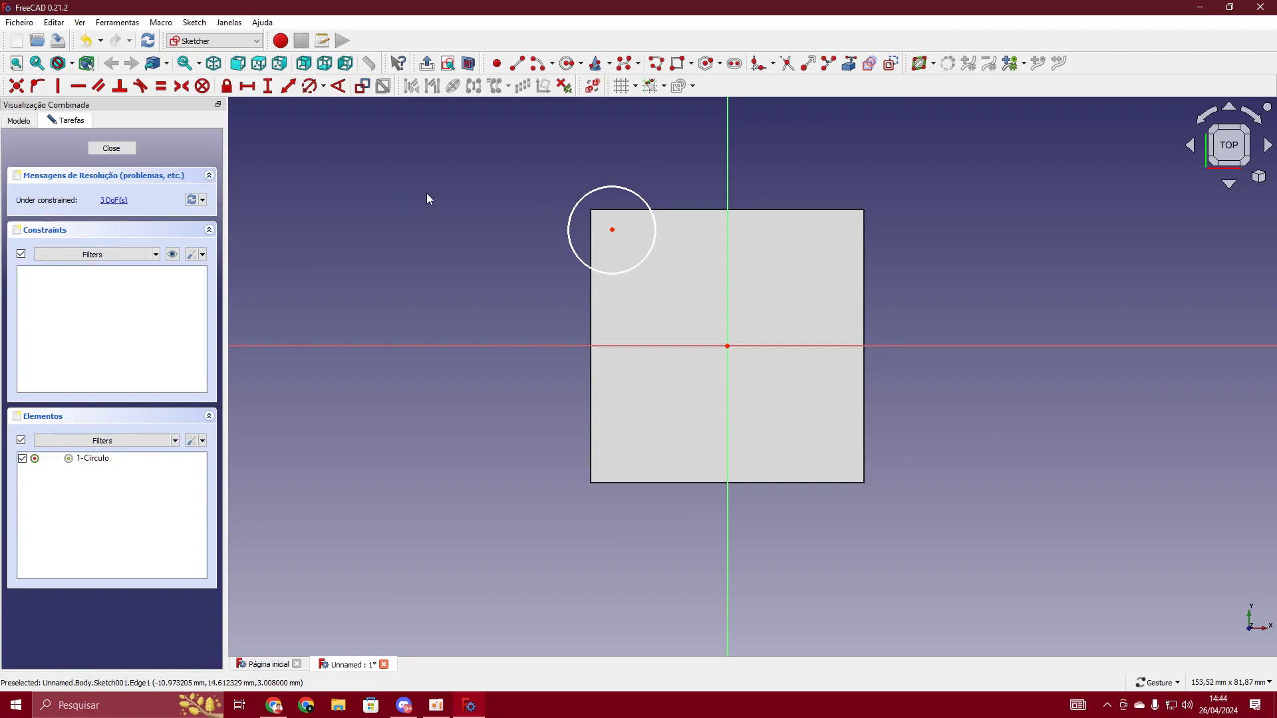
- Constrain the circle's diameter to 4 mm
click(268, 85)
key(Escape)
click(324, 88)
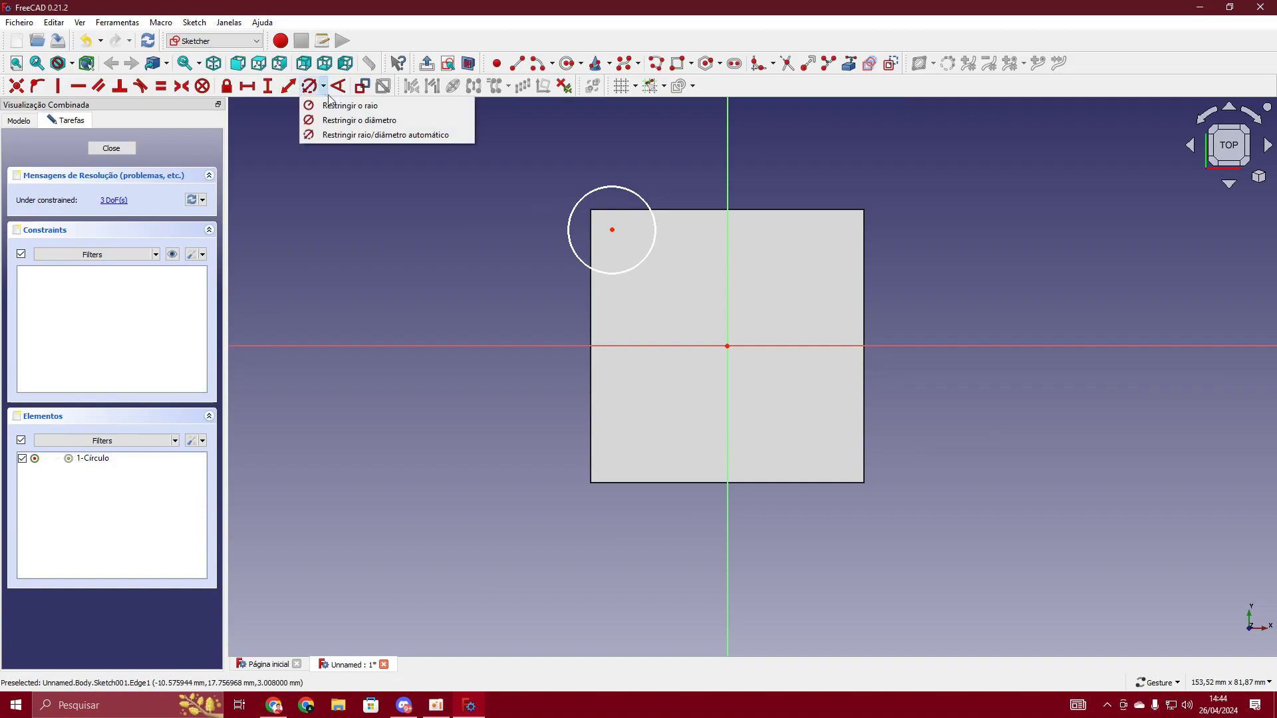
click(399, 122)
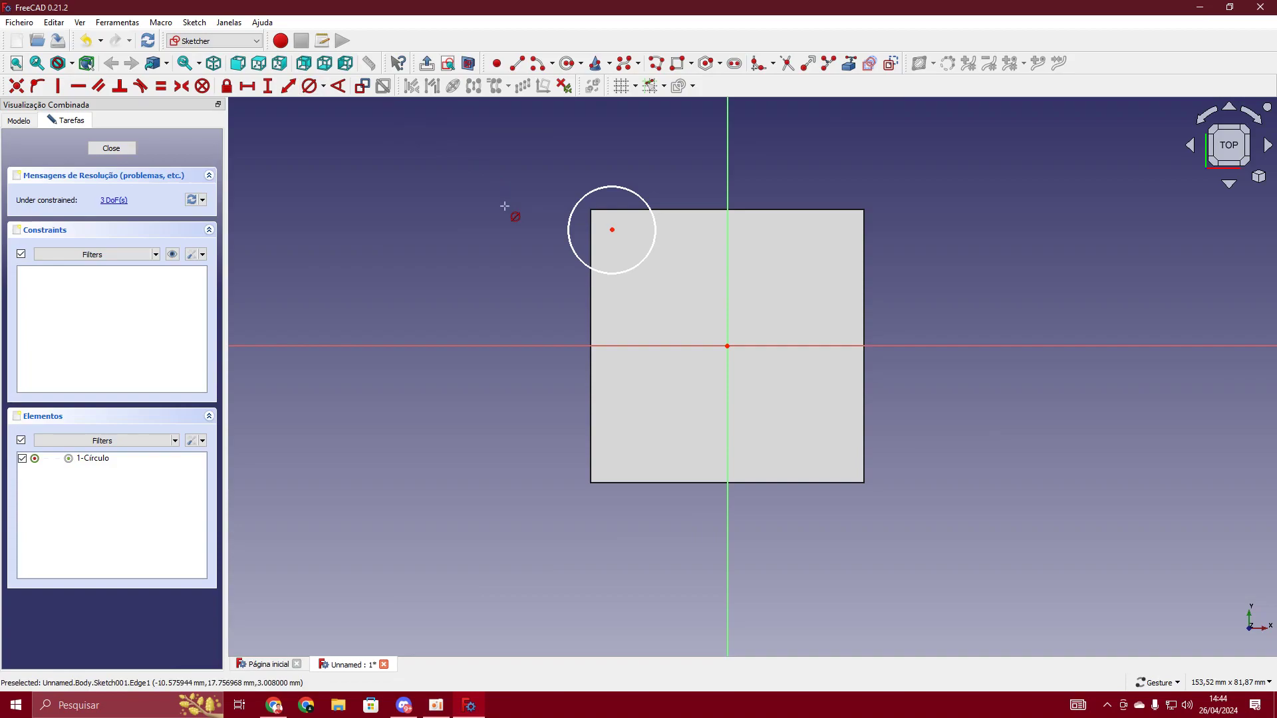
click(624, 188)
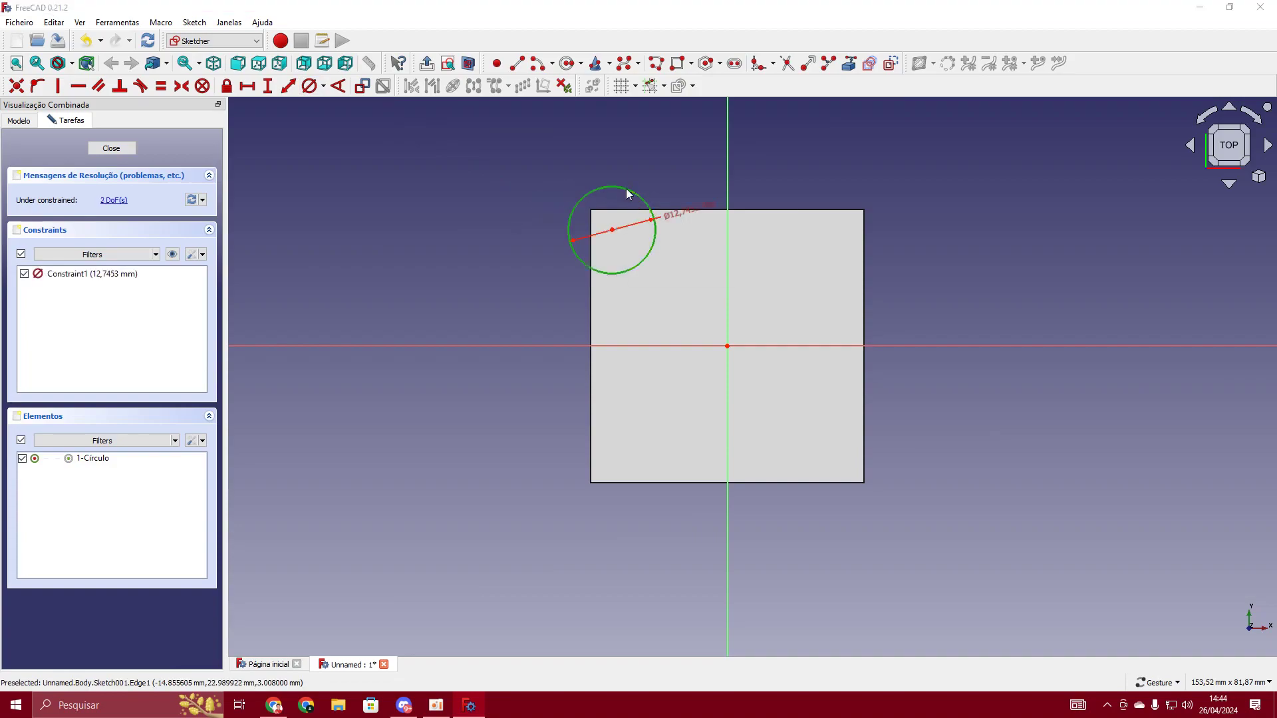
text(4mm)
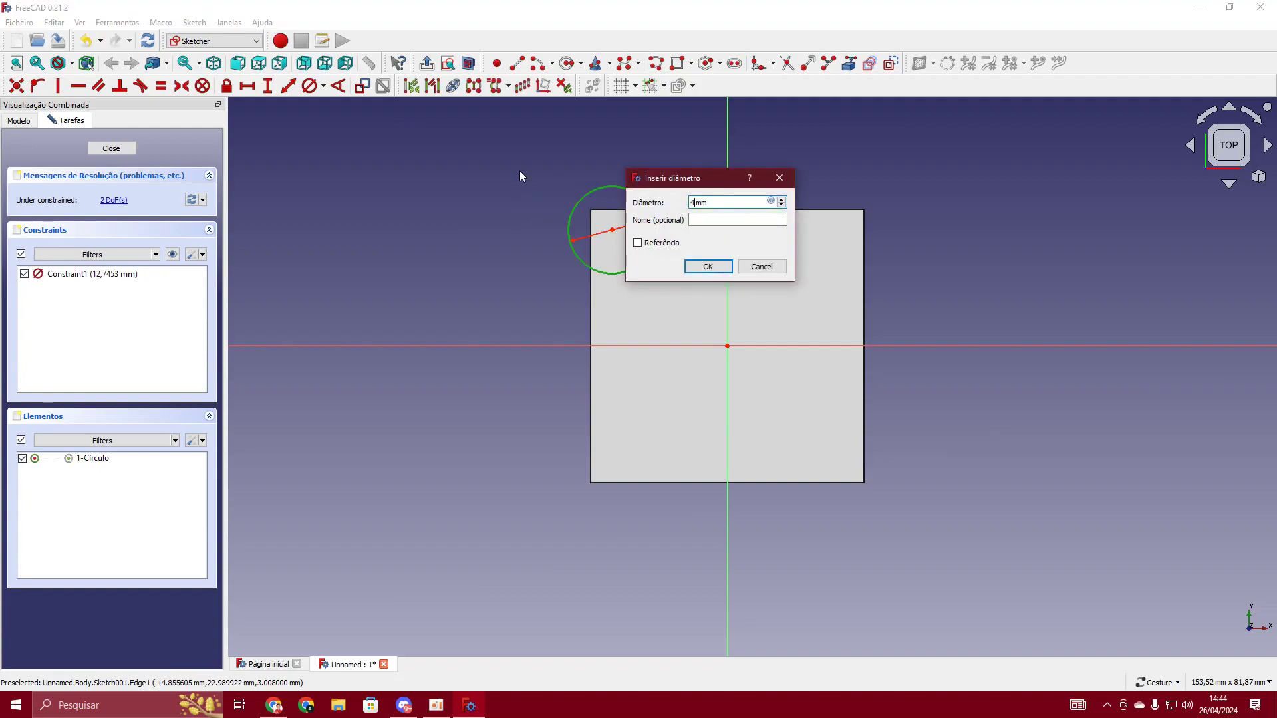
click(707, 266)
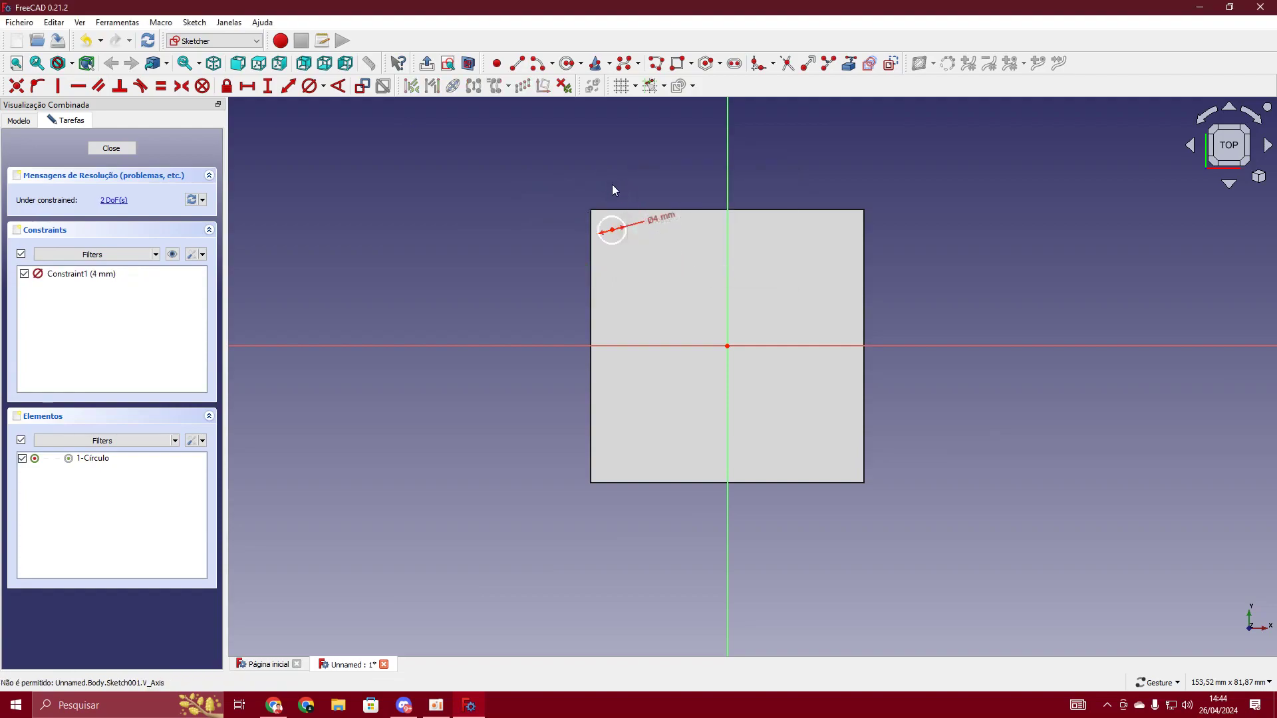
- Move the circle slightly closer to the upper-left corner and bring in the plate's upper edge as external geometry
scroll(619, 236, up, 2)
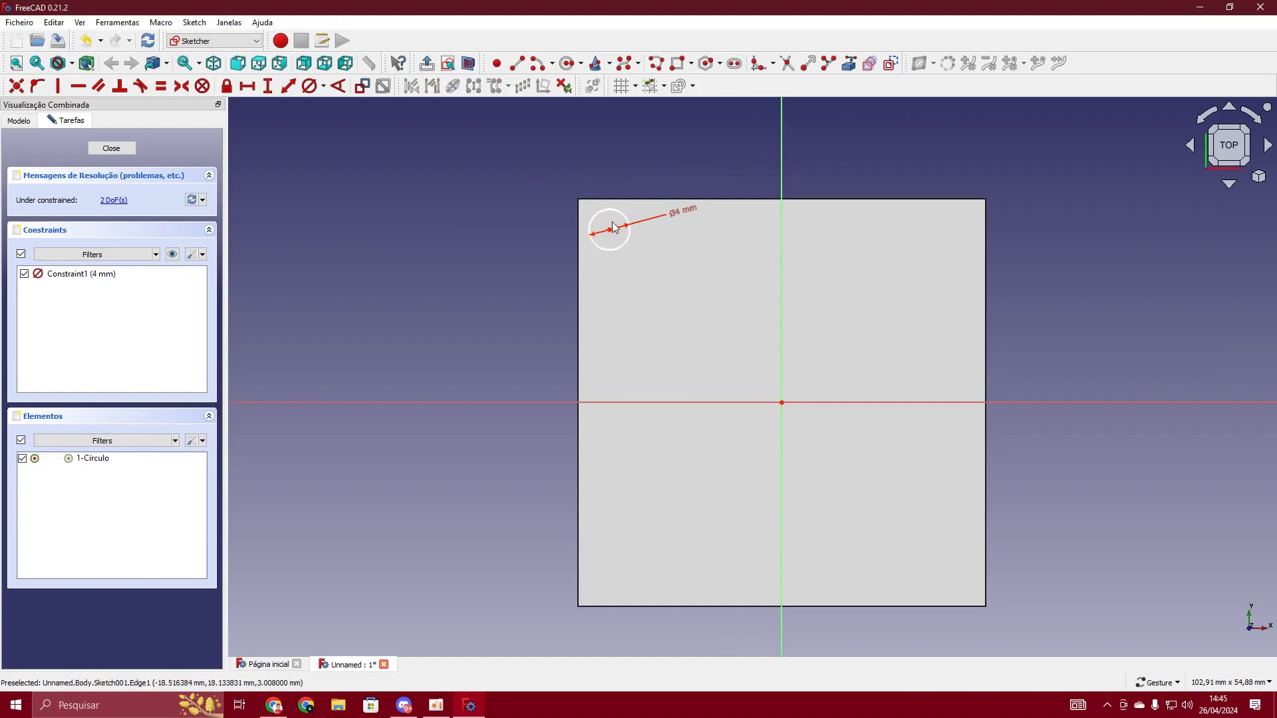
mouse_move(602, 218)
mouse_down()
mouse_move(814, 356)
mouse_move(772, 390)
mouse_move(609, 231)
mouse_up()
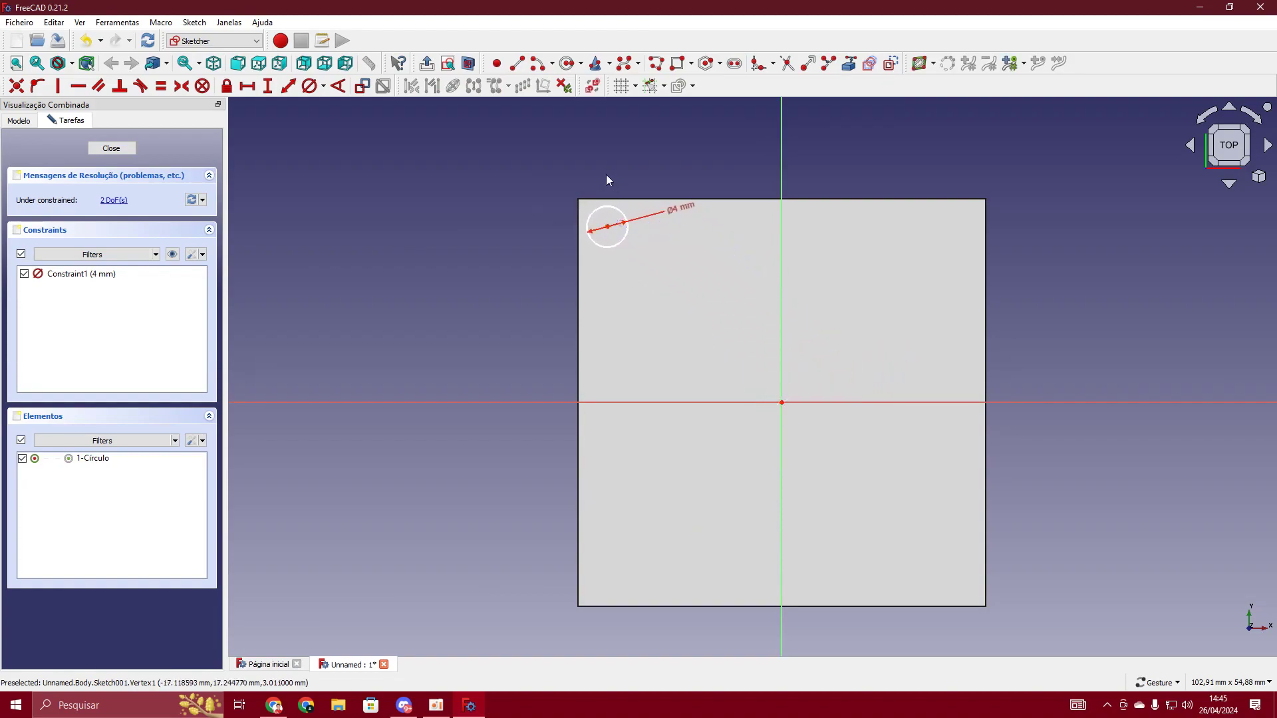
click(246, 87)
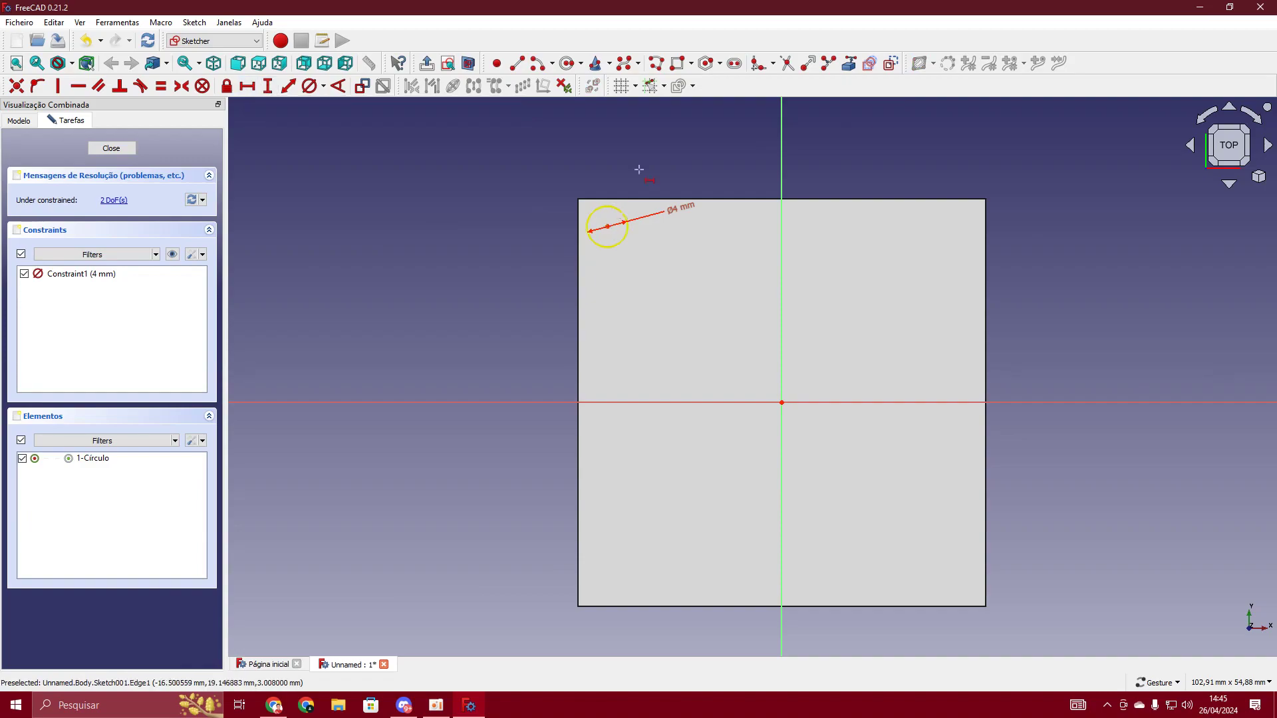
click(849, 67)
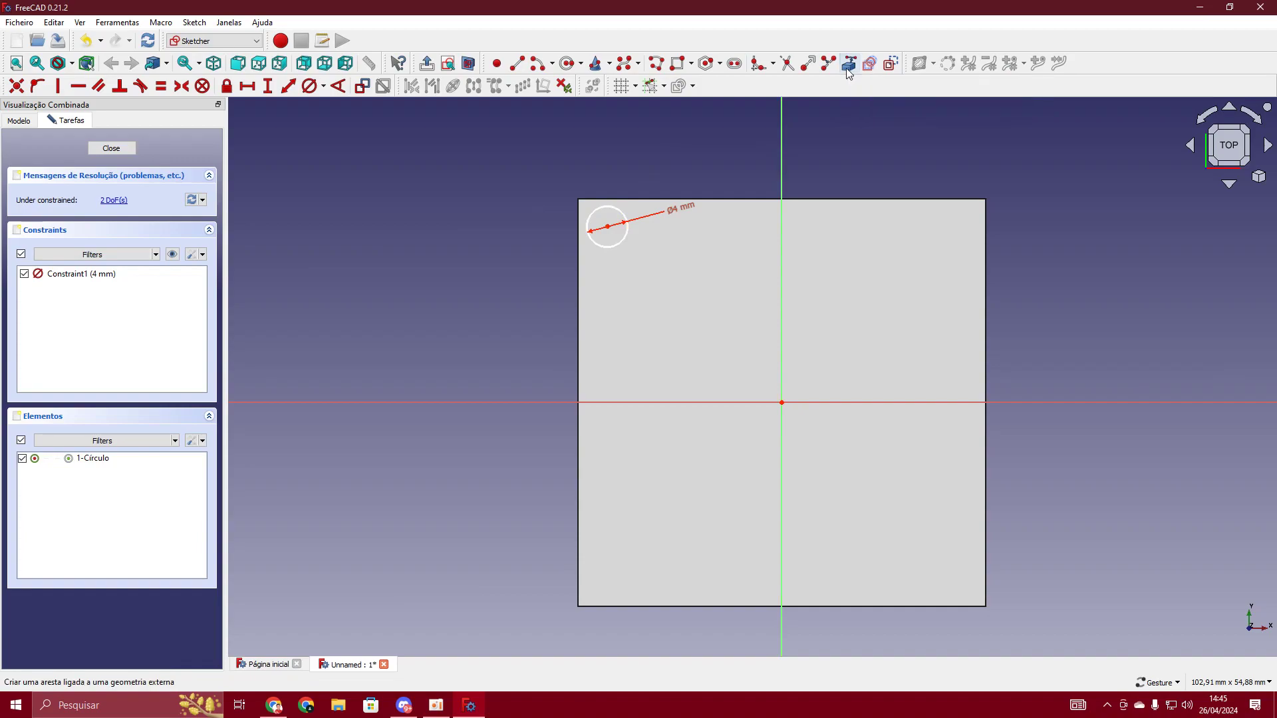
click(850, 197)
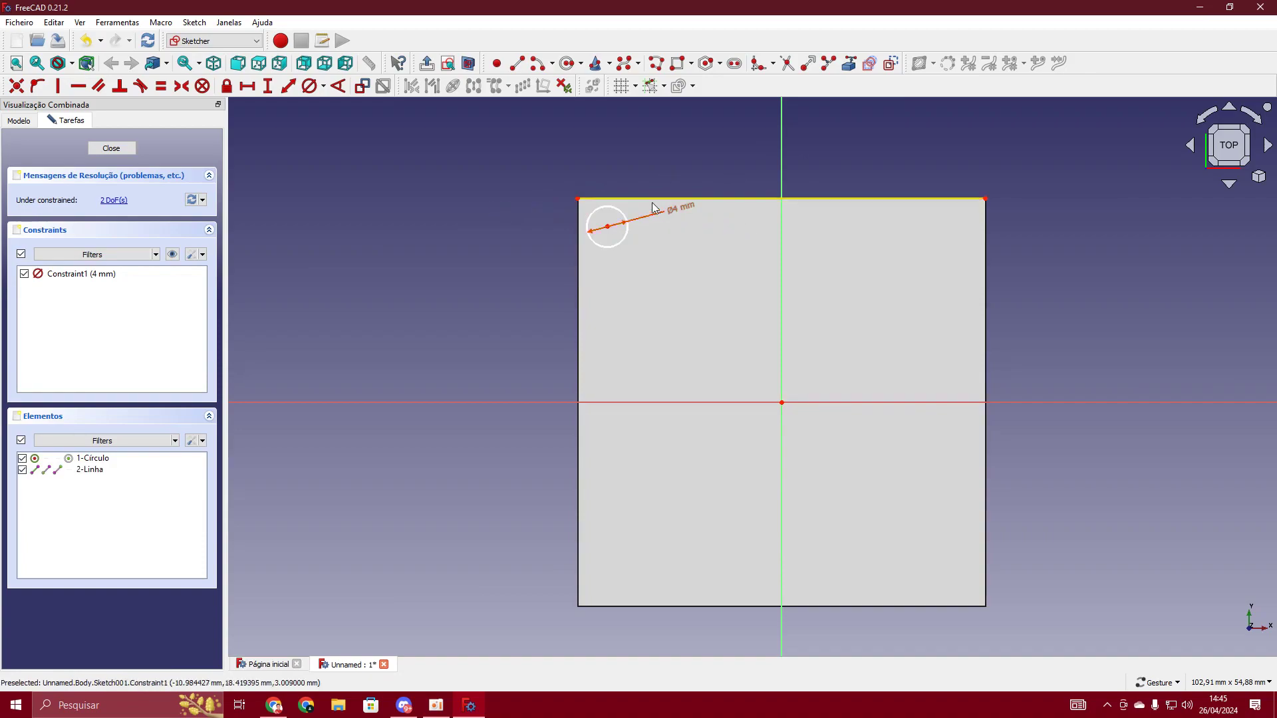
- Add a reference length dimension to the projected upper edge and place it above the plate
click(296, 93)
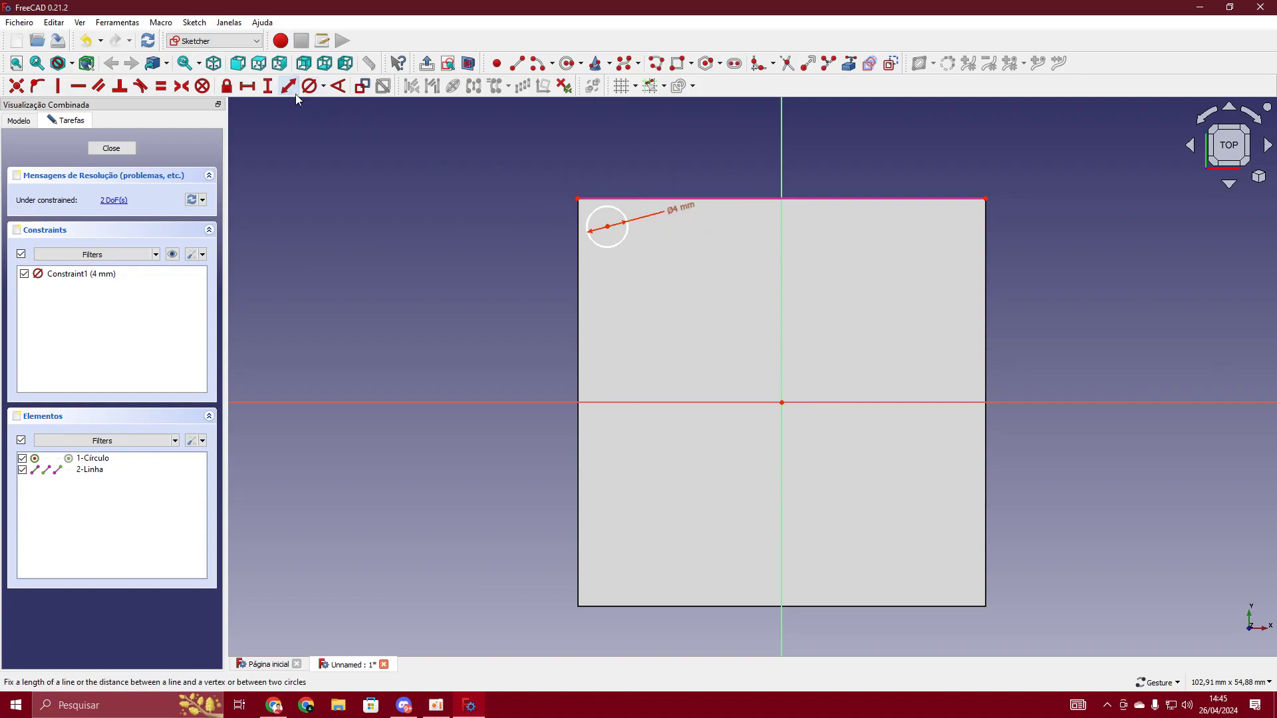
click(843, 198)
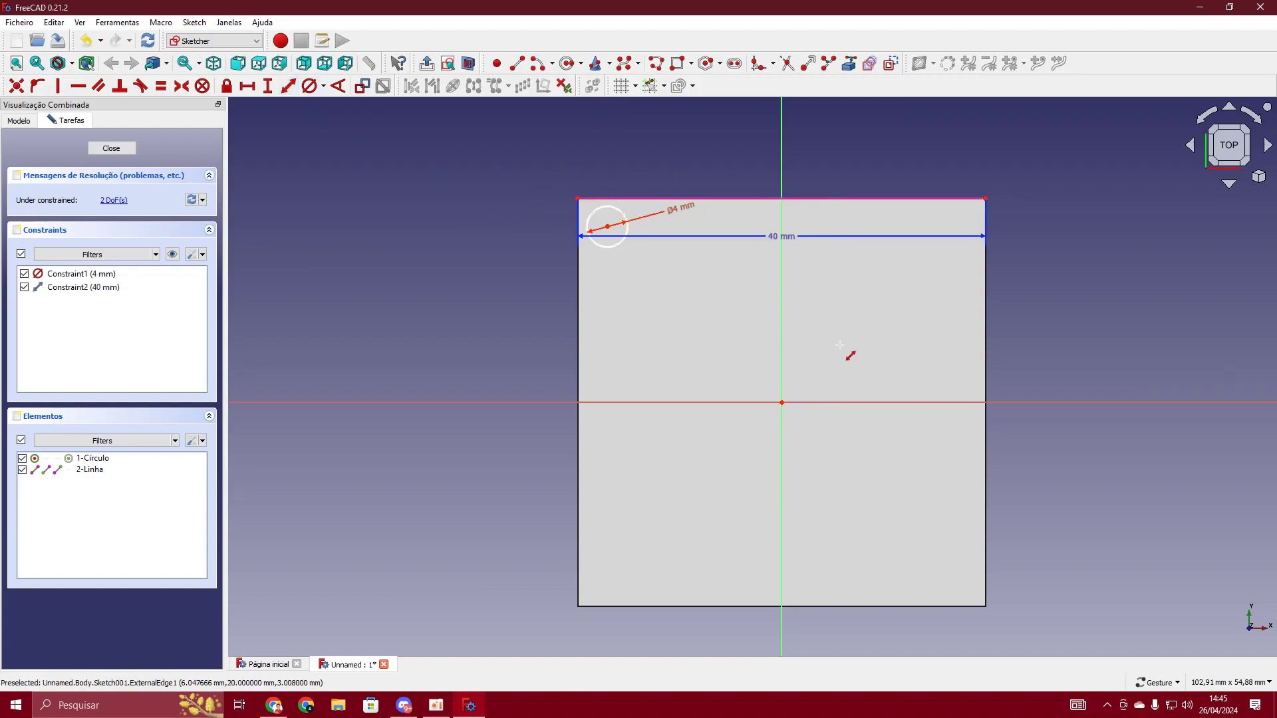
drag(792, 237, 755, 176)
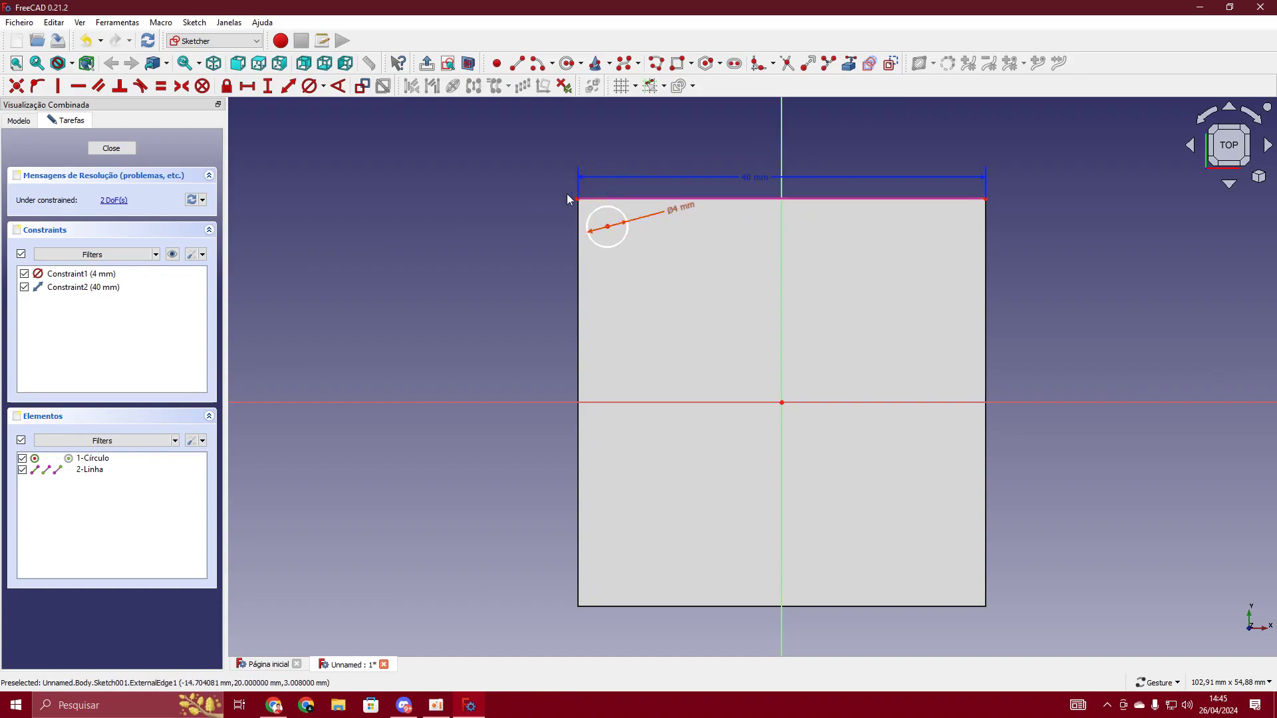
- Constrain the horizontal distance between the plate's upper-left corner and the circle's centre to 2 mm
click(246, 87)
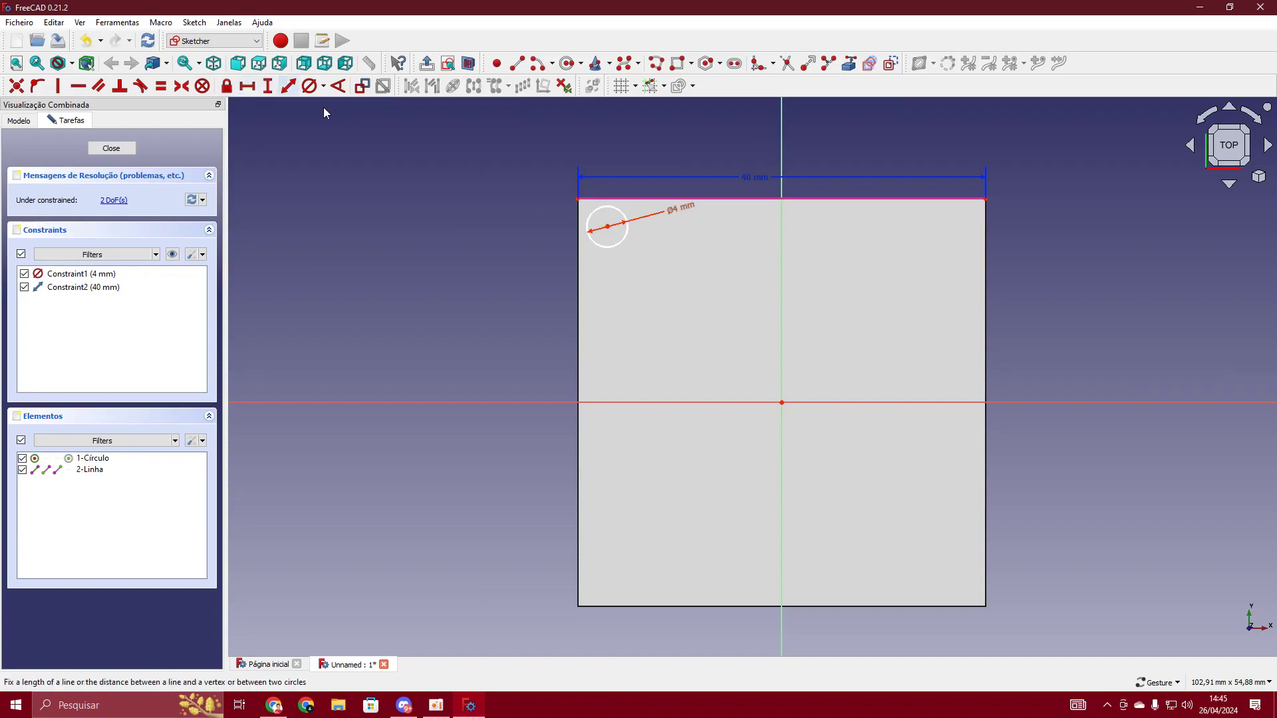
click(576, 198)
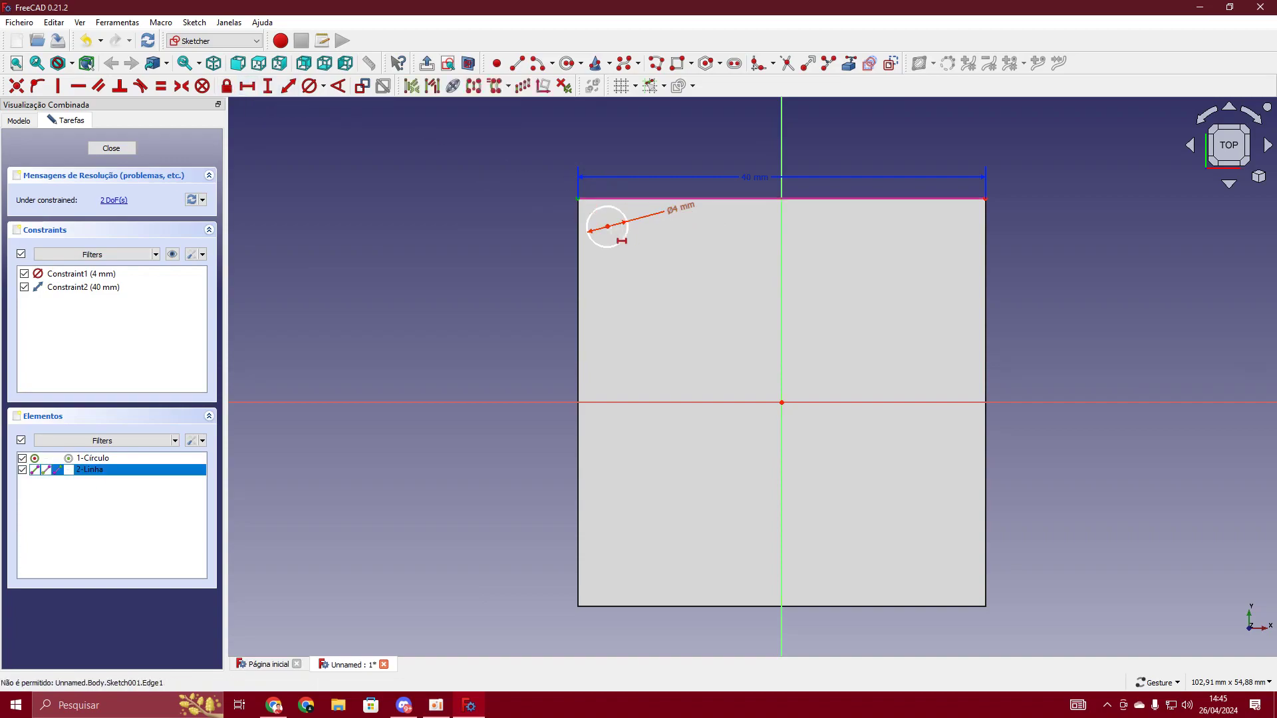
click(606, 226)
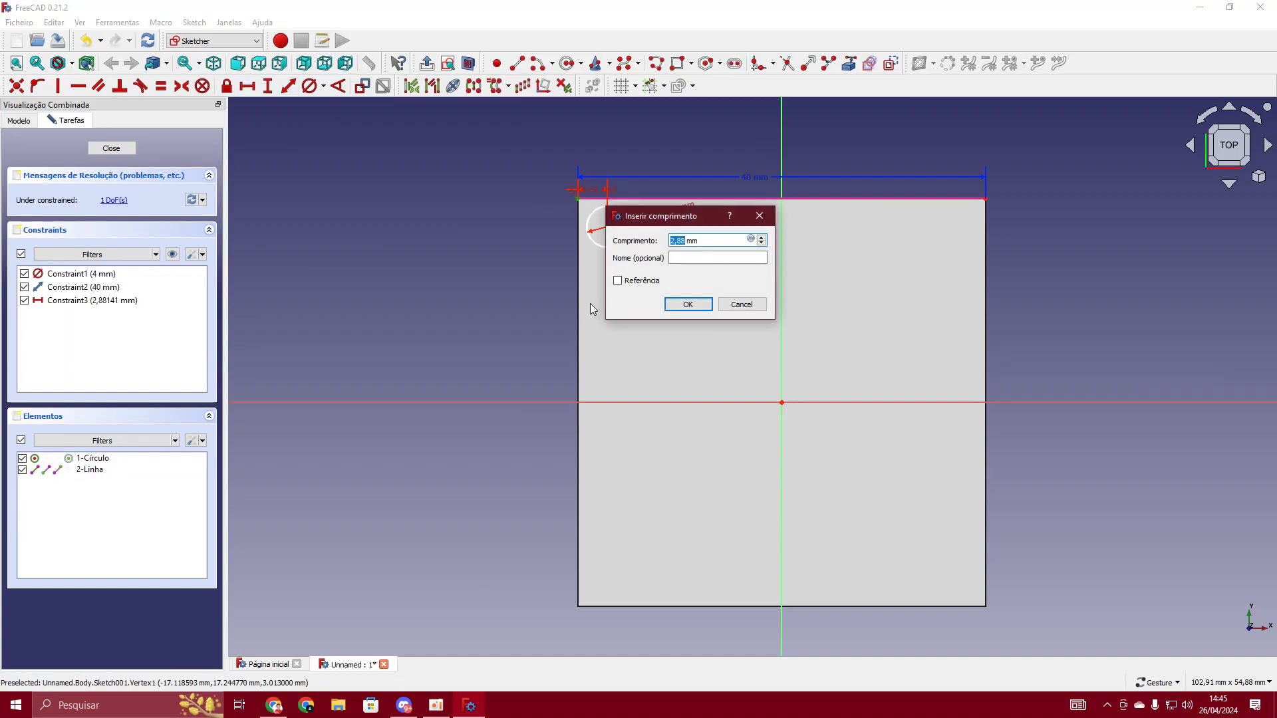
text(2)
click(689, 304)
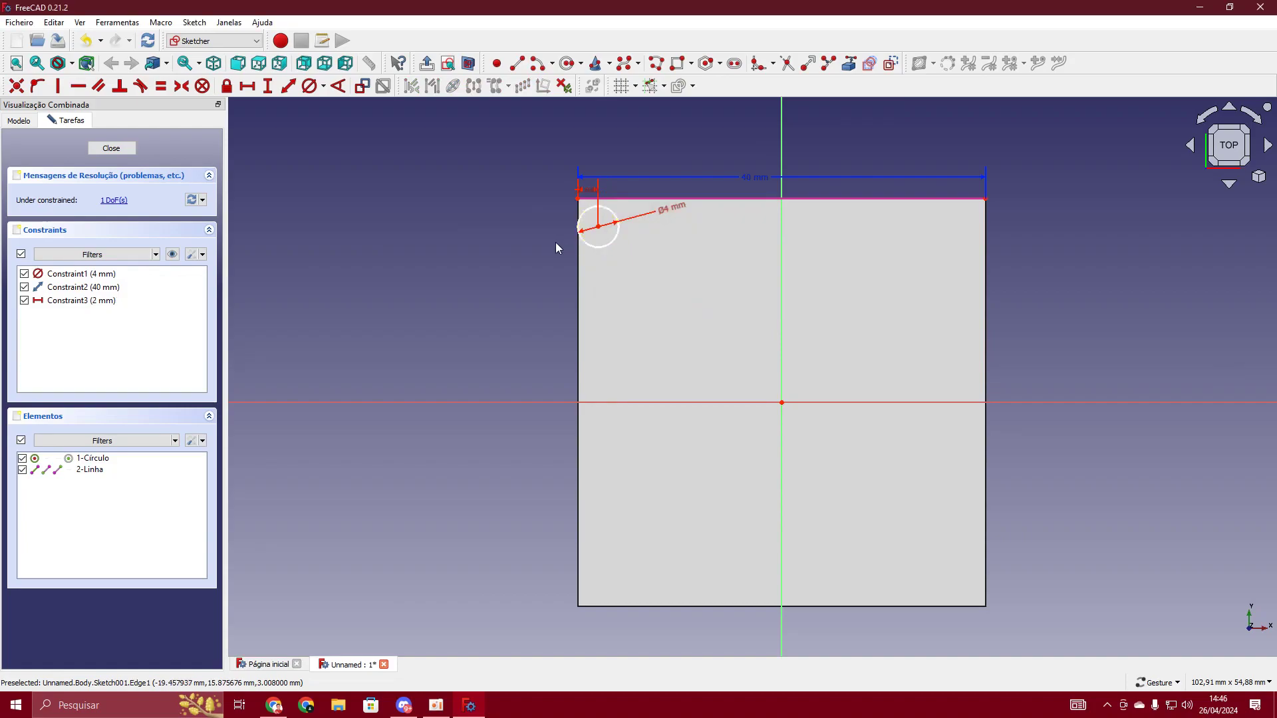
- Set the horizontal distance between the plate's upper-left corner and the circle's centre to 5 mm
double_click(592, 192)
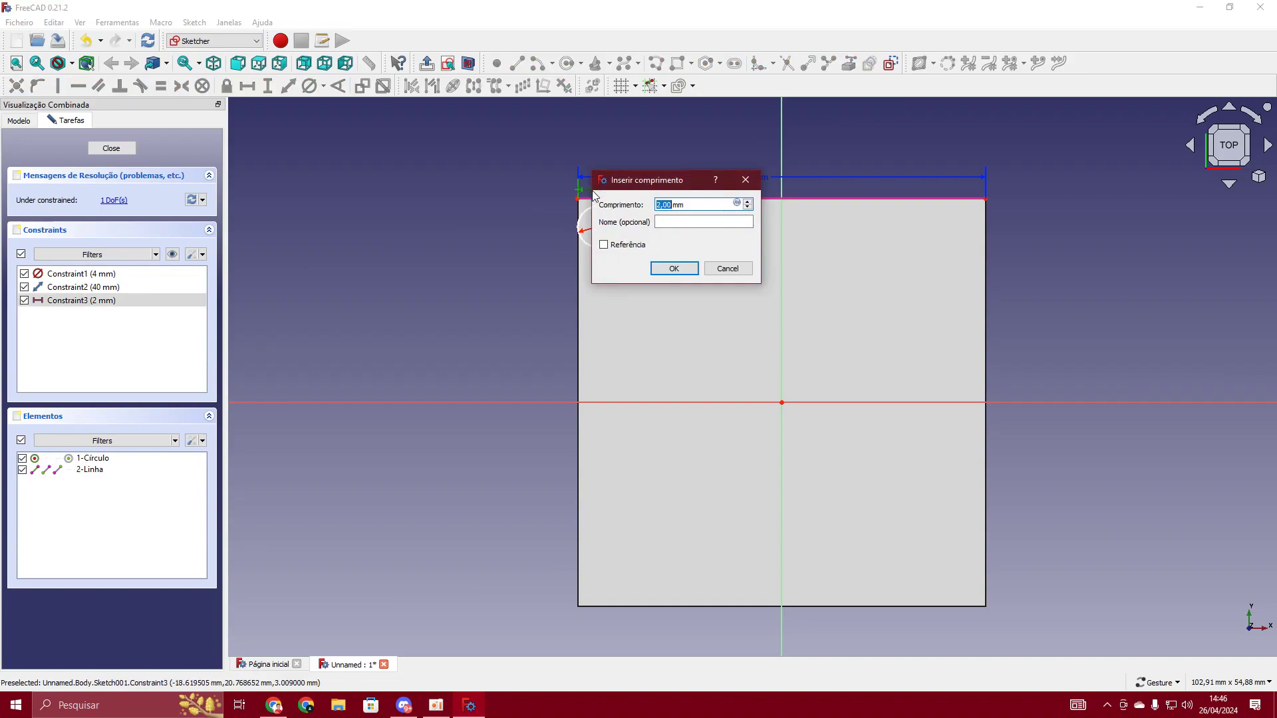
text(5)
click(682, 267)
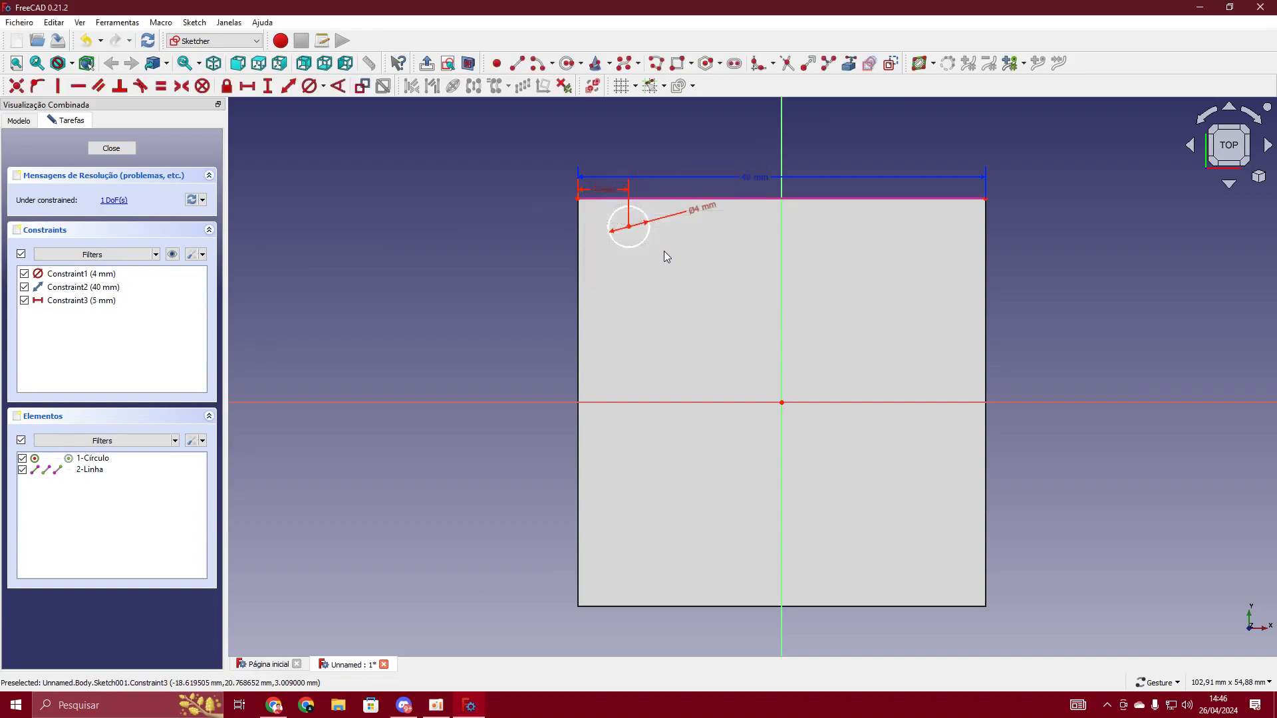
- Set the circle centre's horizontal distance from the plate's upper-left corner to 3 mm
double_click(600, 189)
text(3)
click(681, 268)
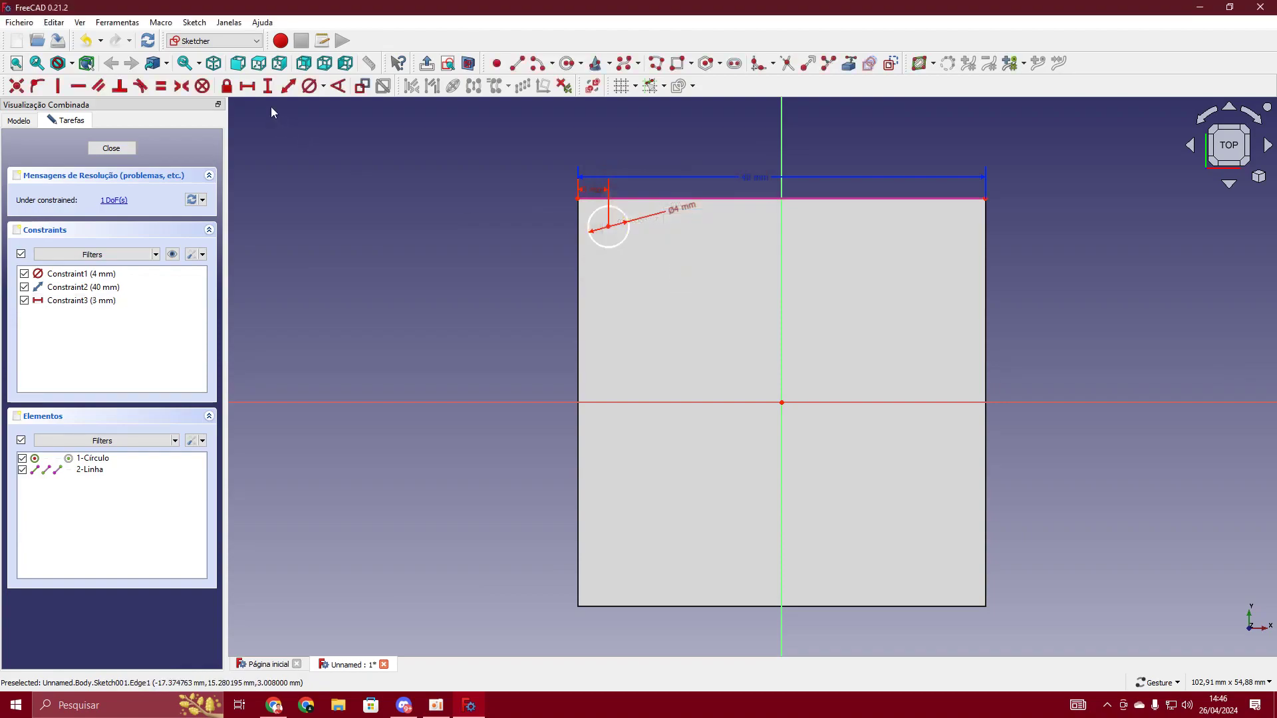
- Constrain the vertical distance between the plate's upper-left corner and the circle's centre to 3 mm
click(577, 198)
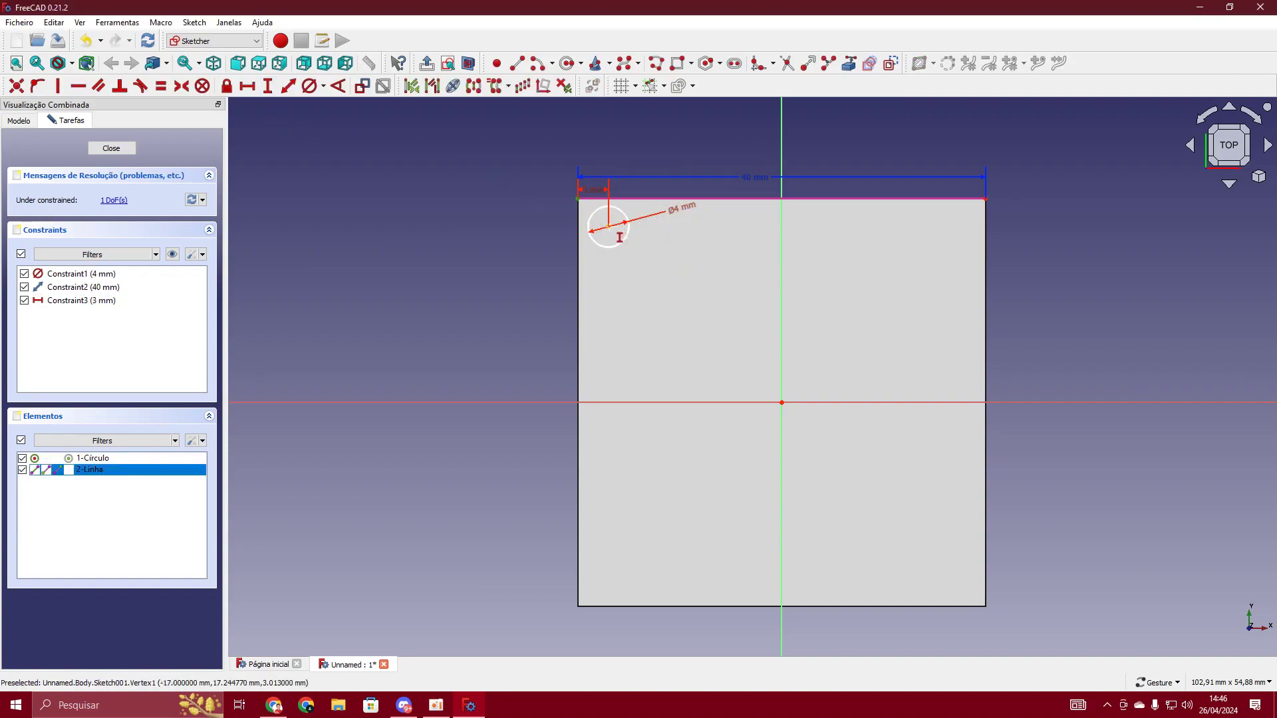
click(608, 227)
text(3)
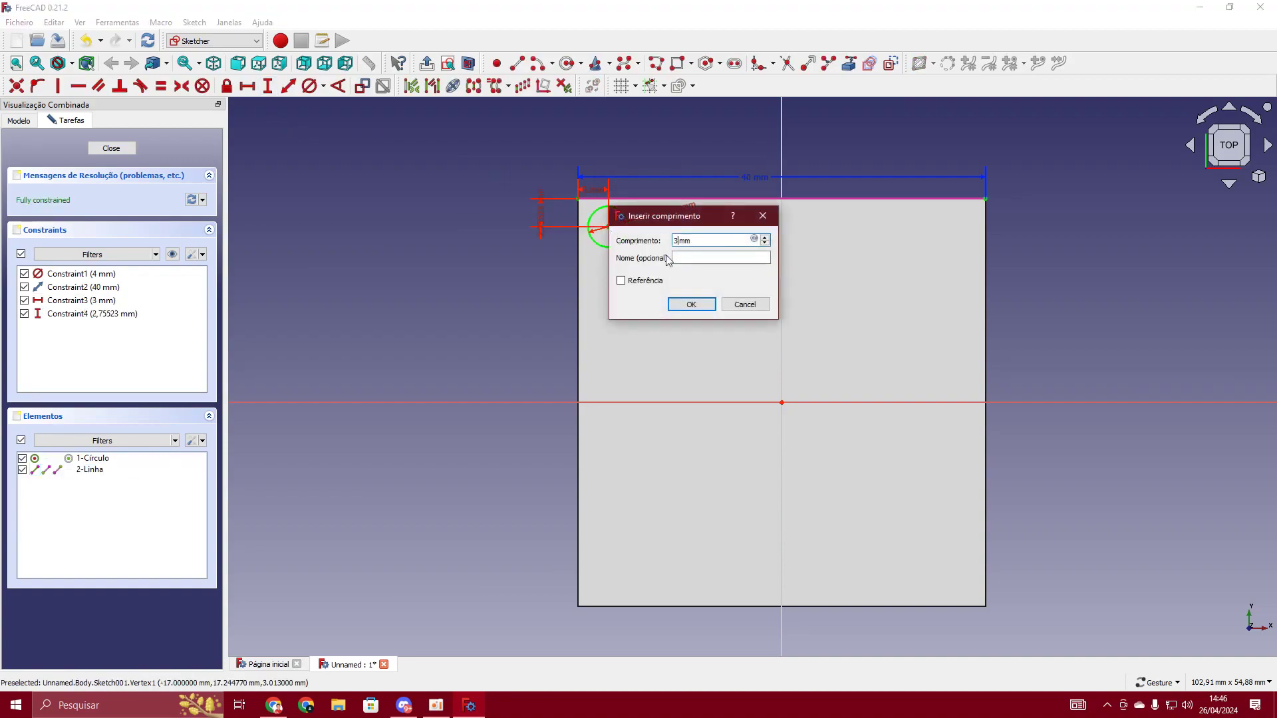
click(690, 302)
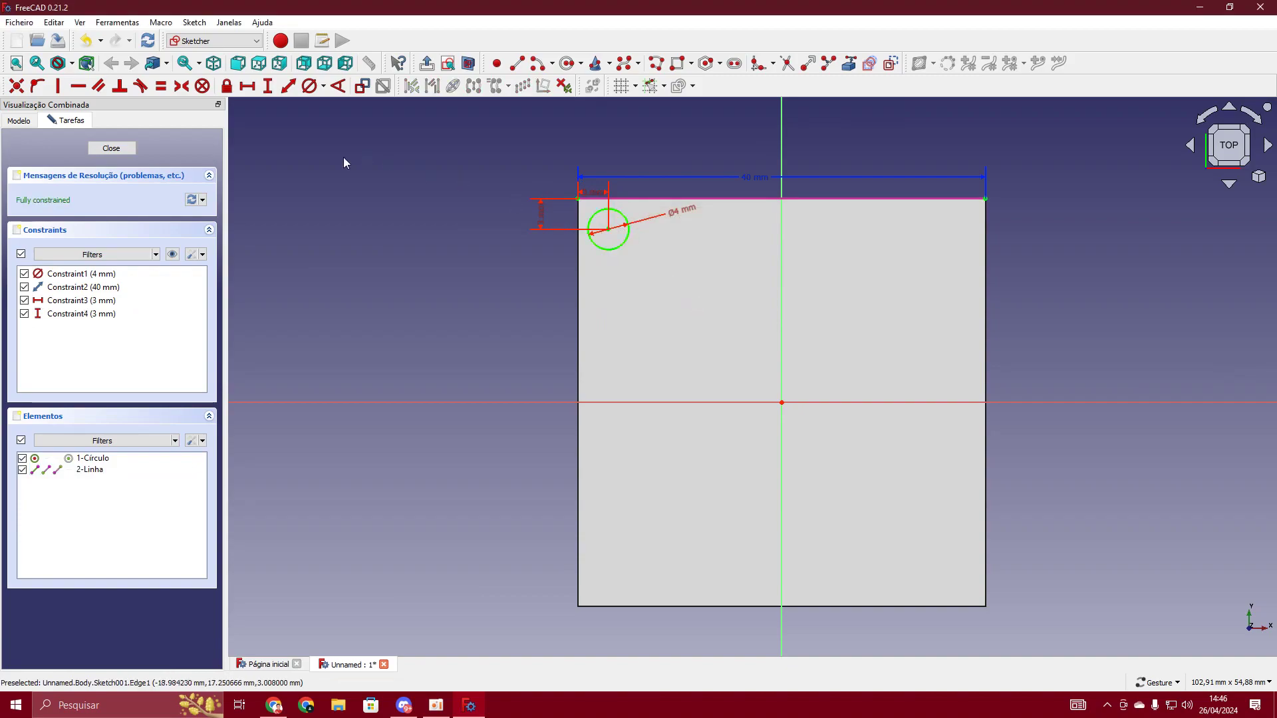
- Close the sketch and cut the circle into the plate as a 5 mm deep pocket
click(113, 152)
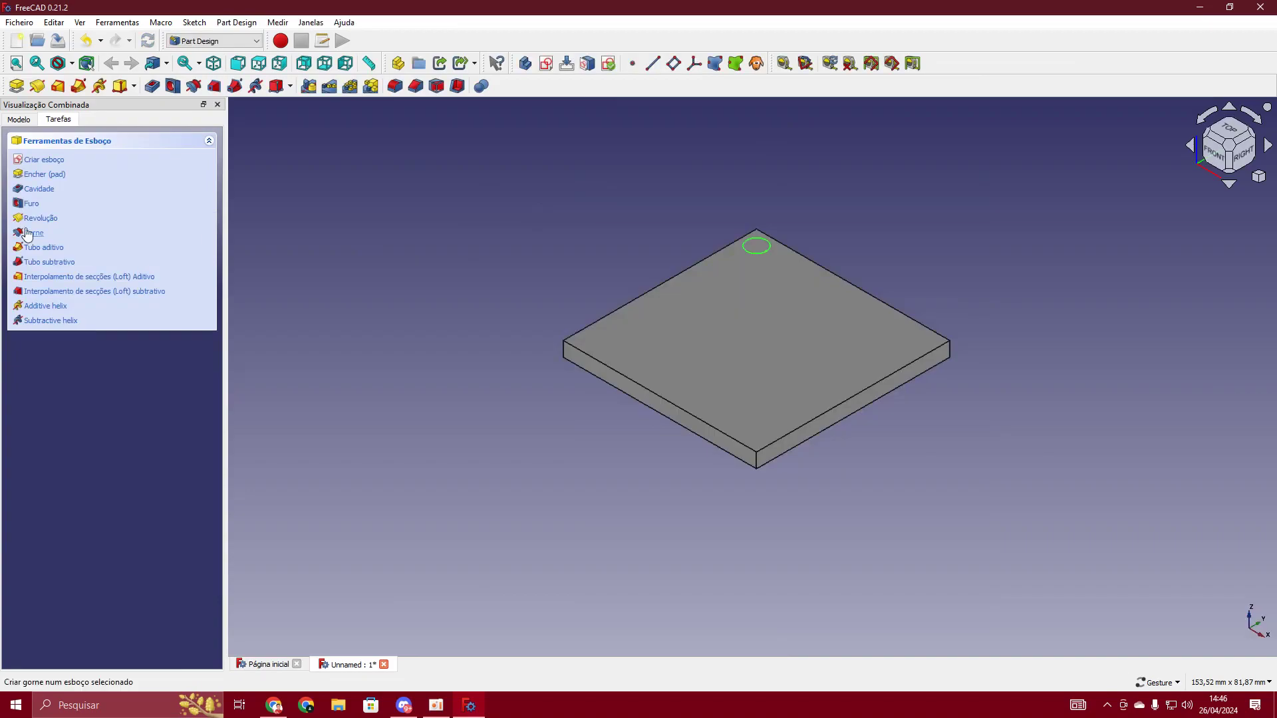
click(46, 191)
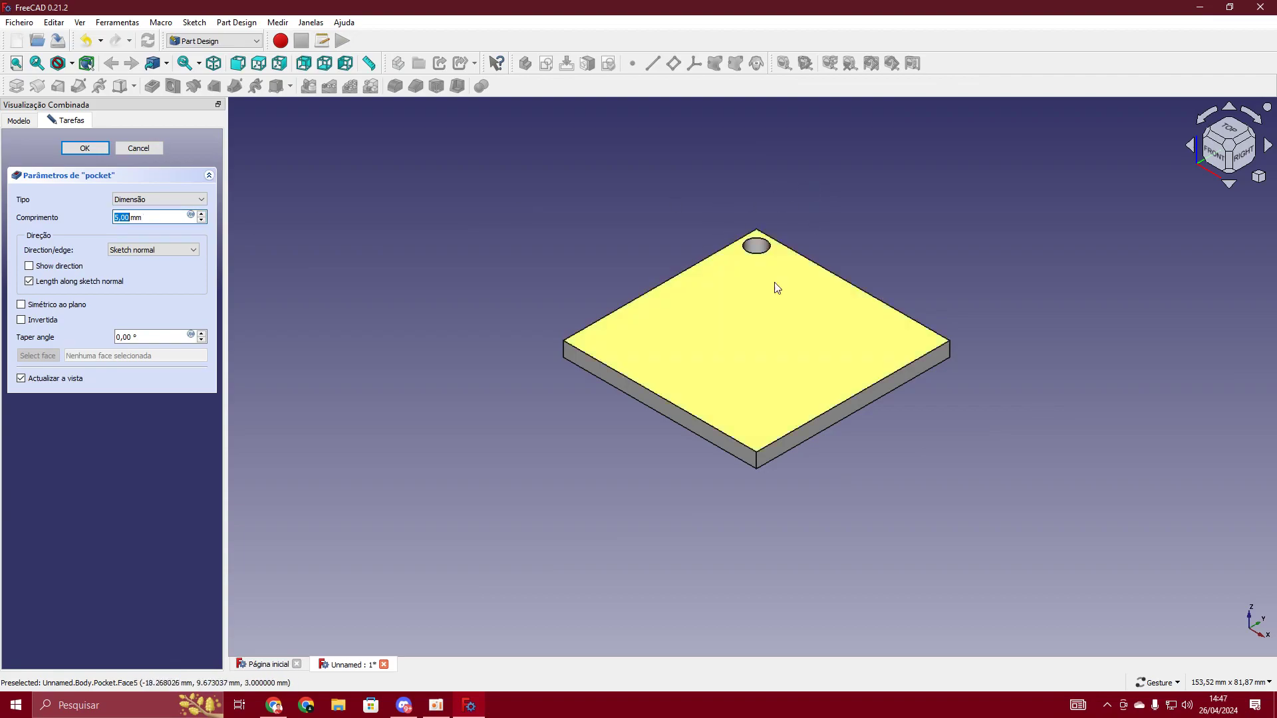
click(85, 148)
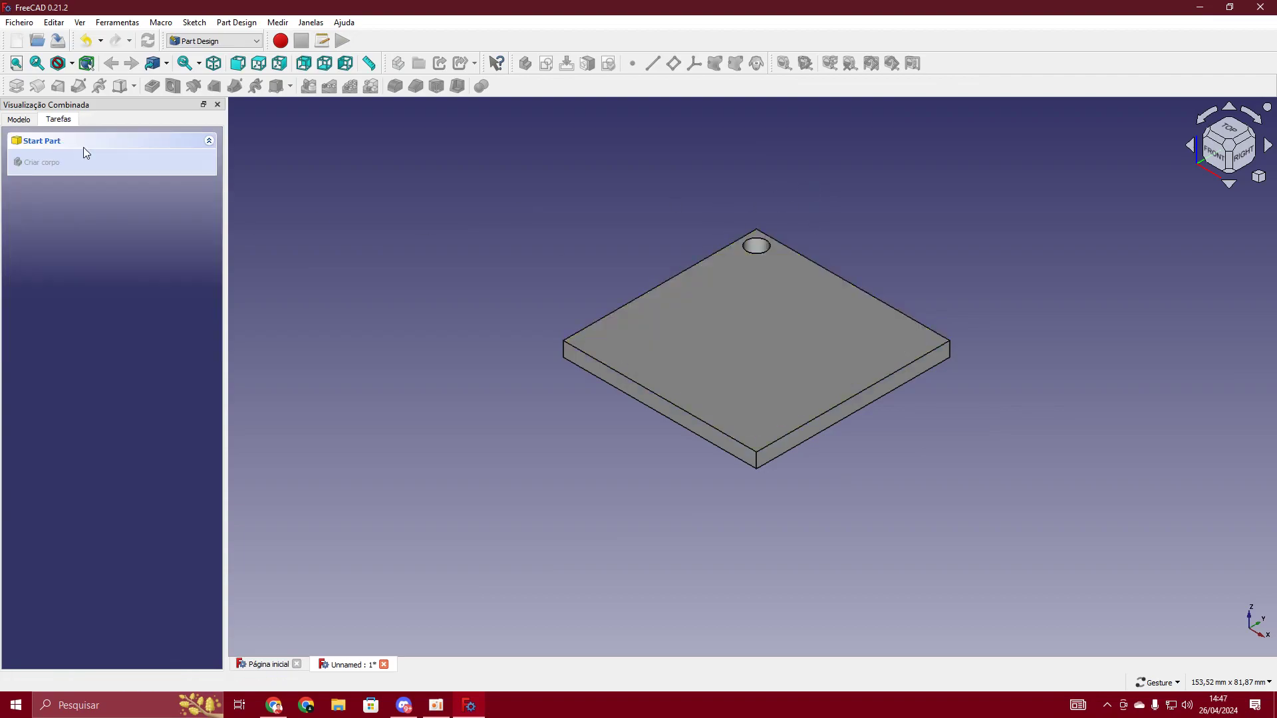
- Display the model tree and switch to the Draft workbench
drag(829, 197, 788, 253)
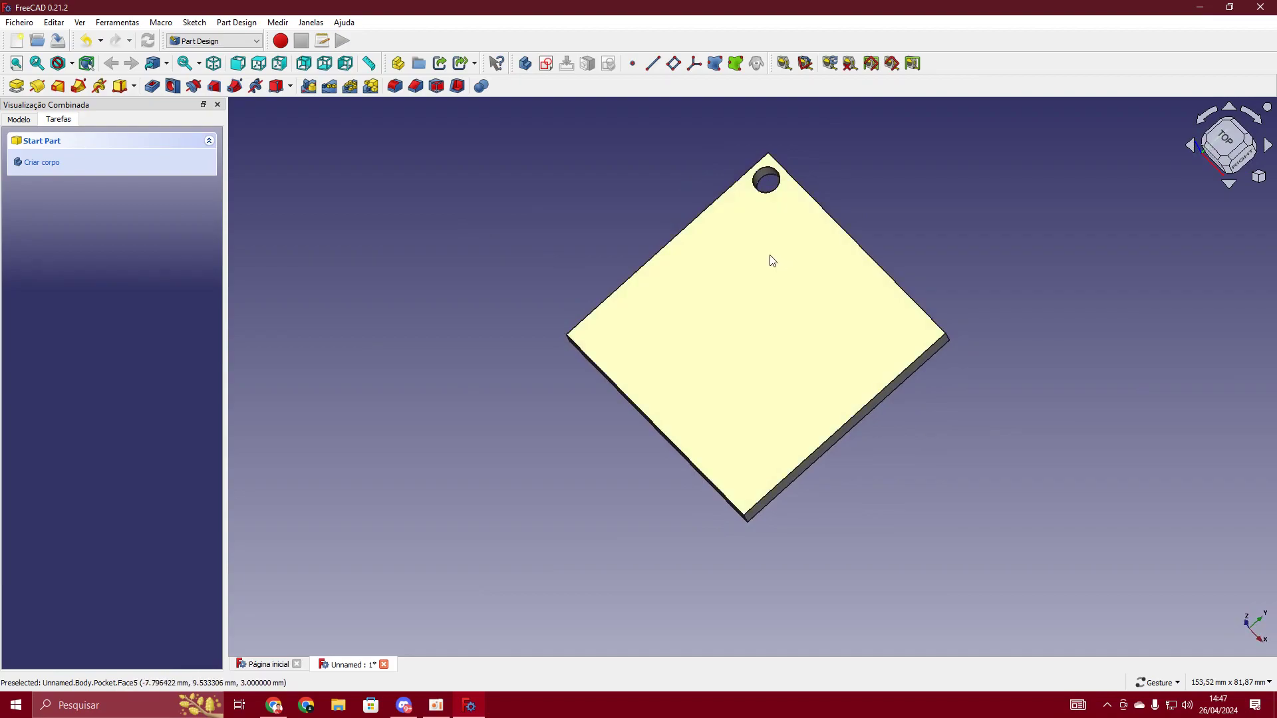
click(19, 119)
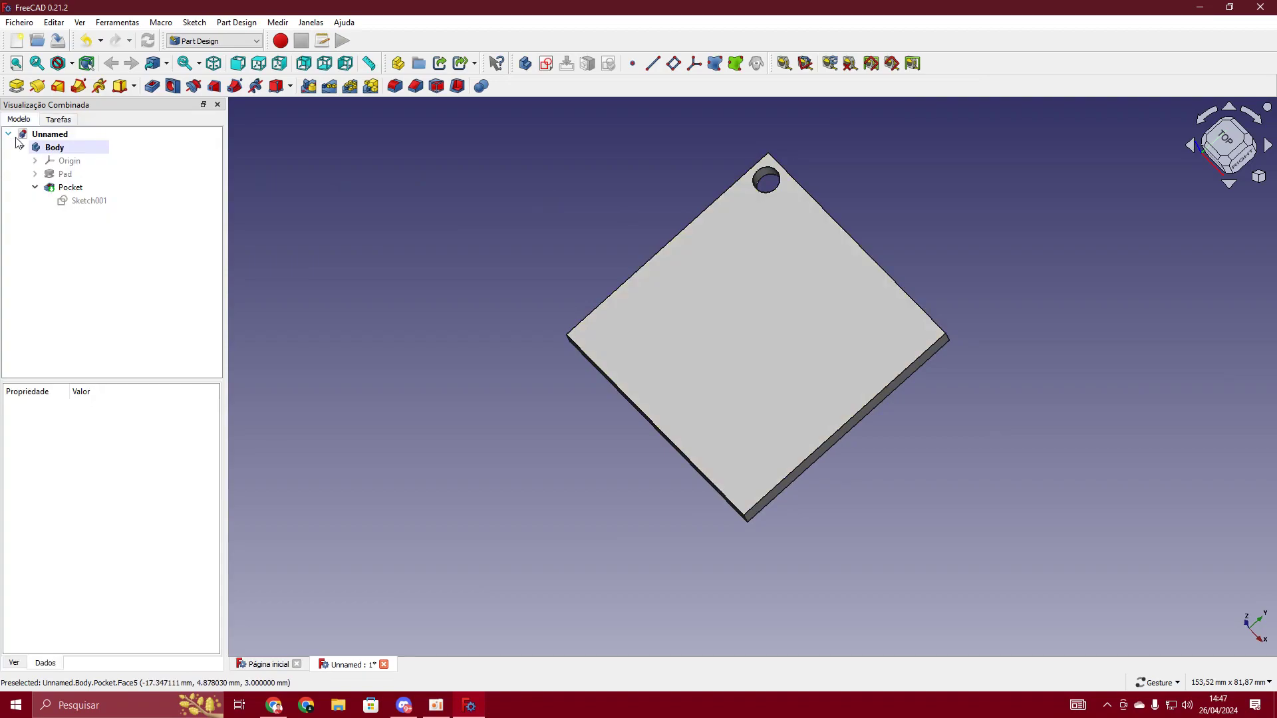
click(1228, 140)
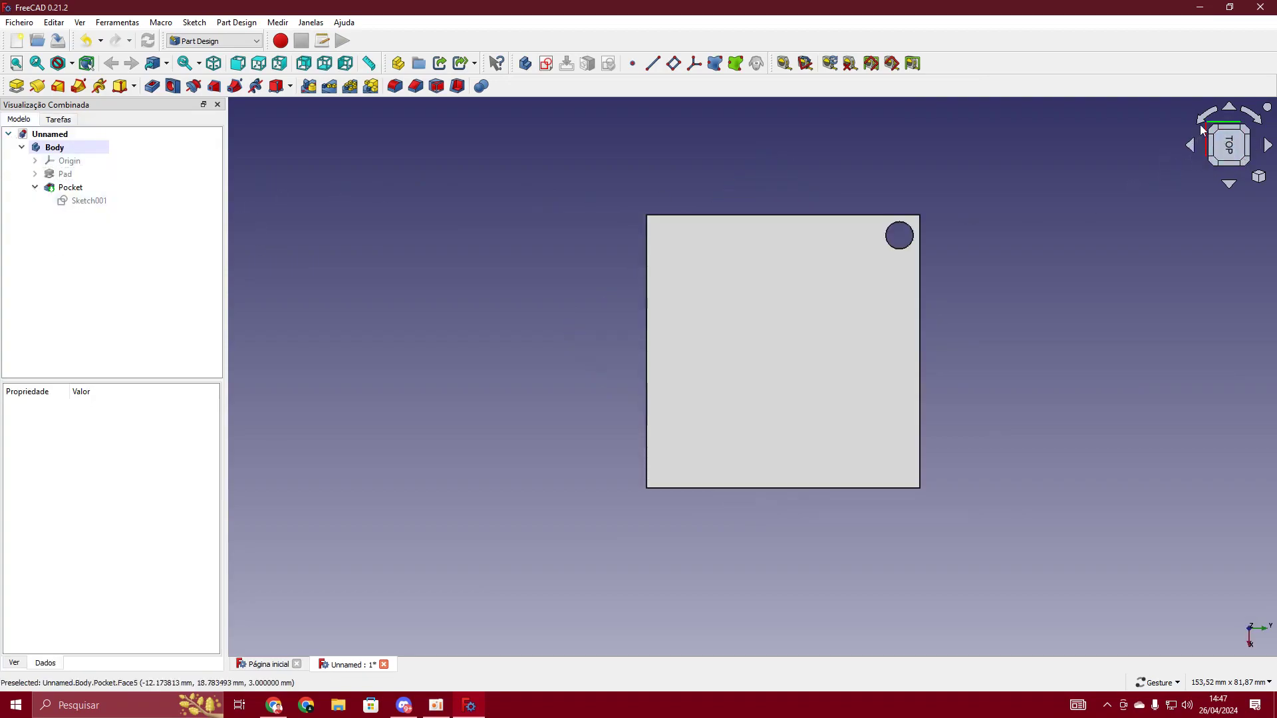
click(1209, 119)
click(1208, 118)
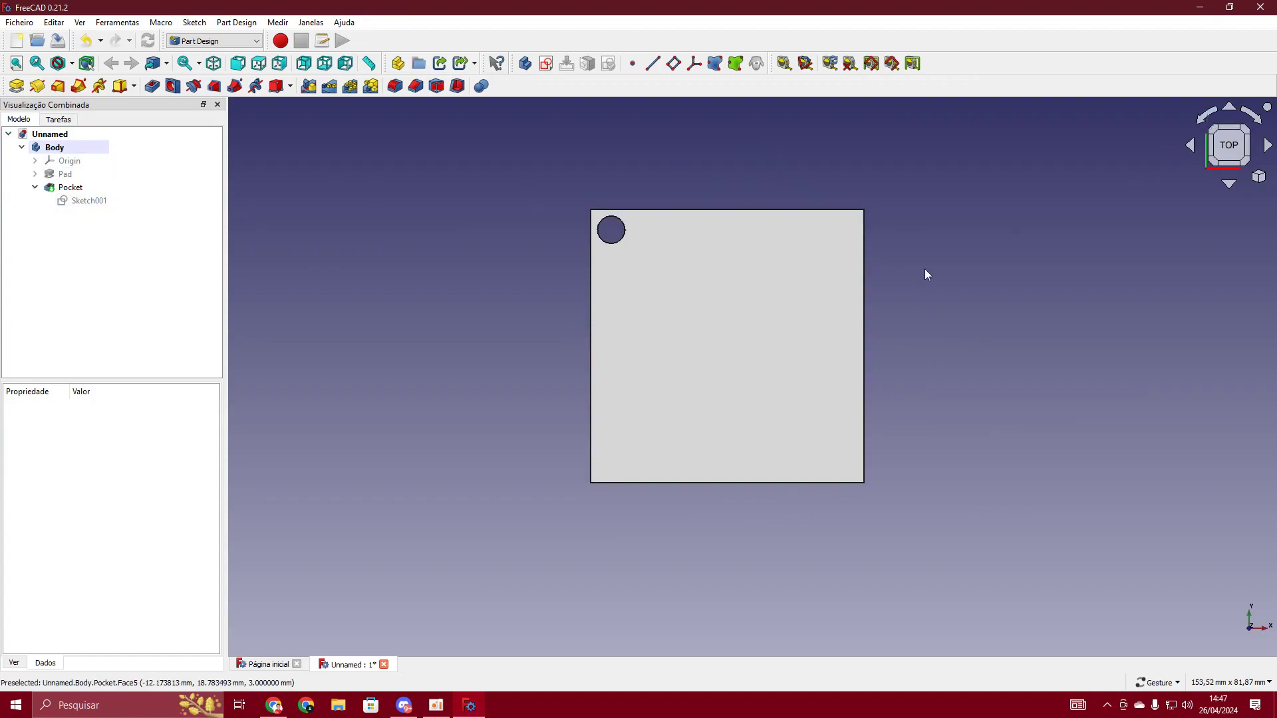
click(197, 41)
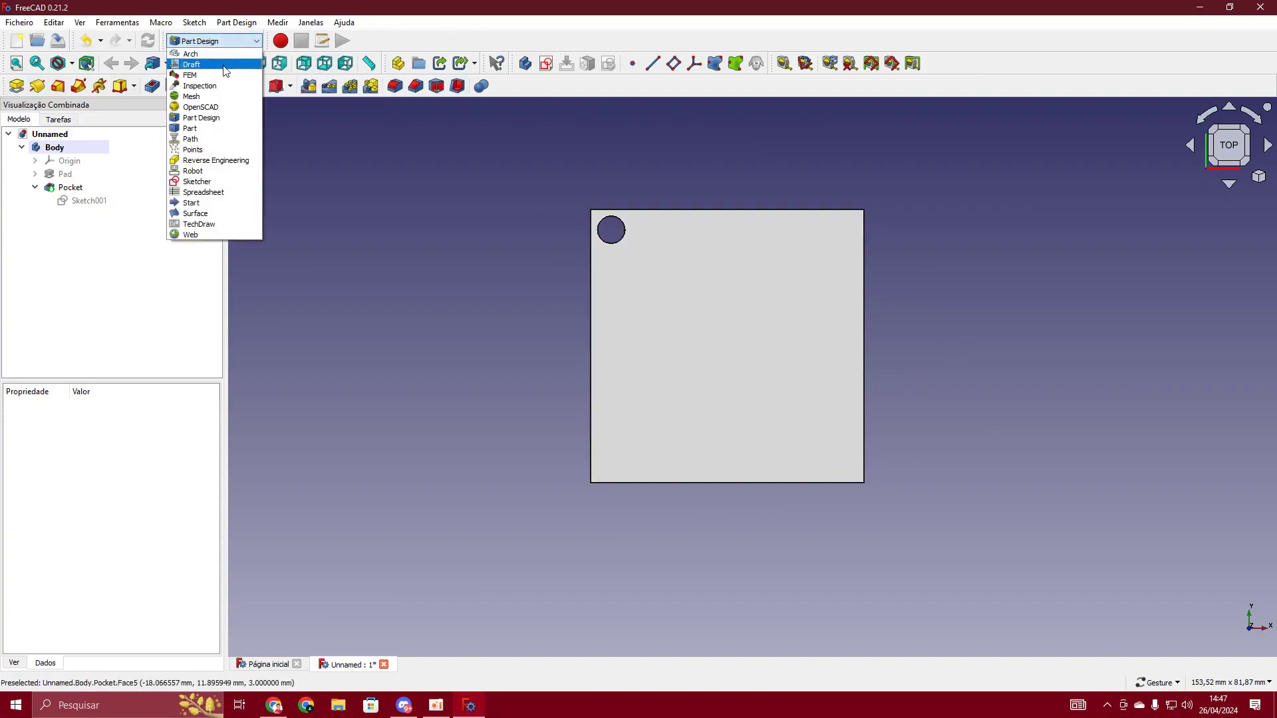
click(224, 66)
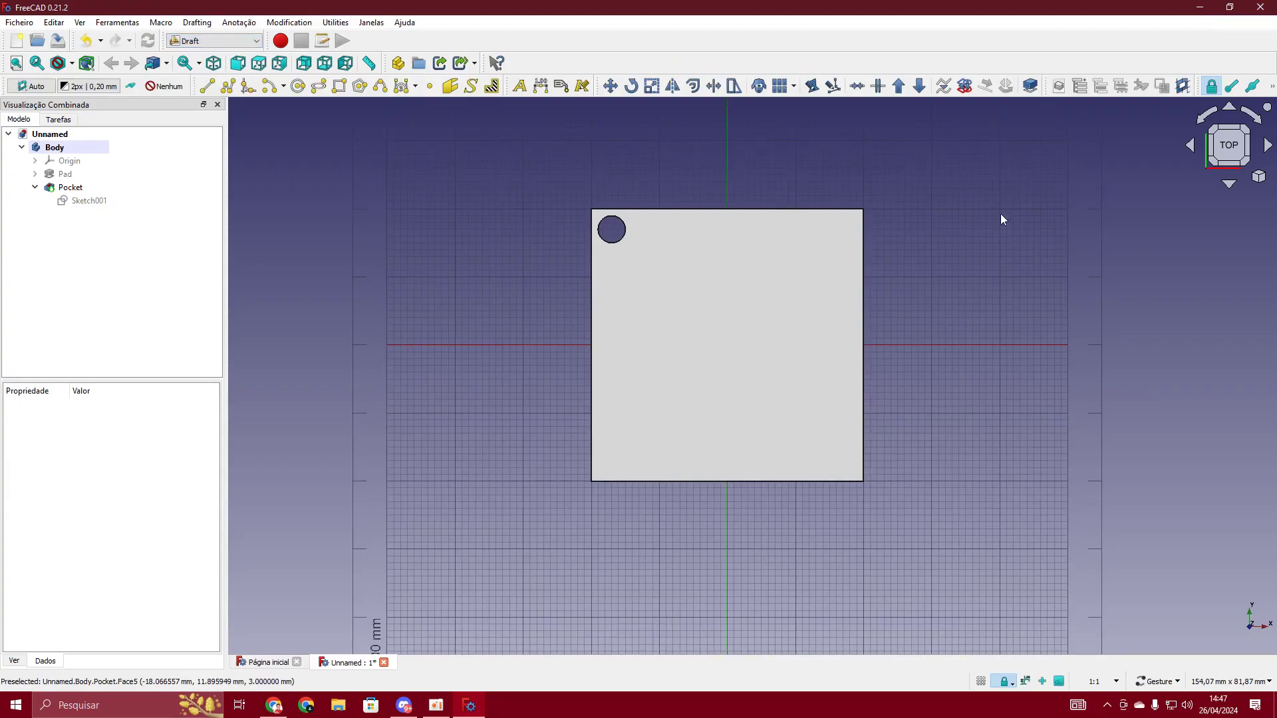
- Align the Draft working plane to the plate's top face
click(1259, 177)
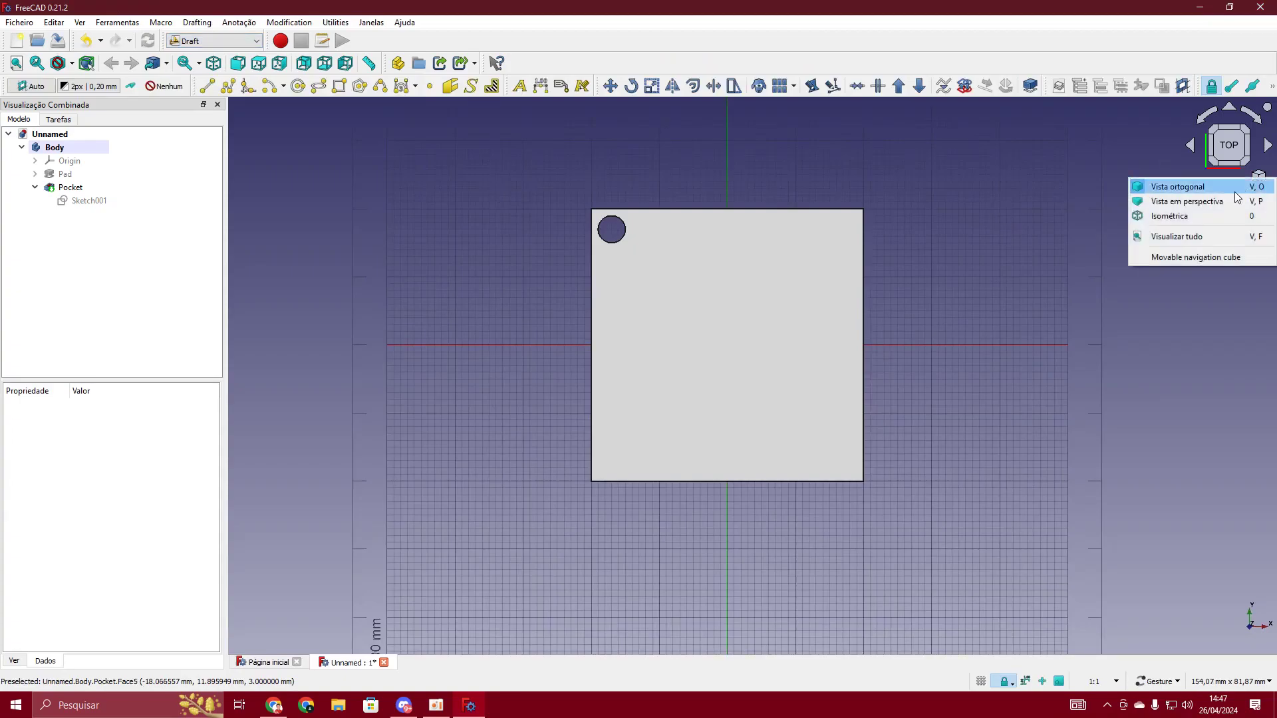
click(1177, 216)
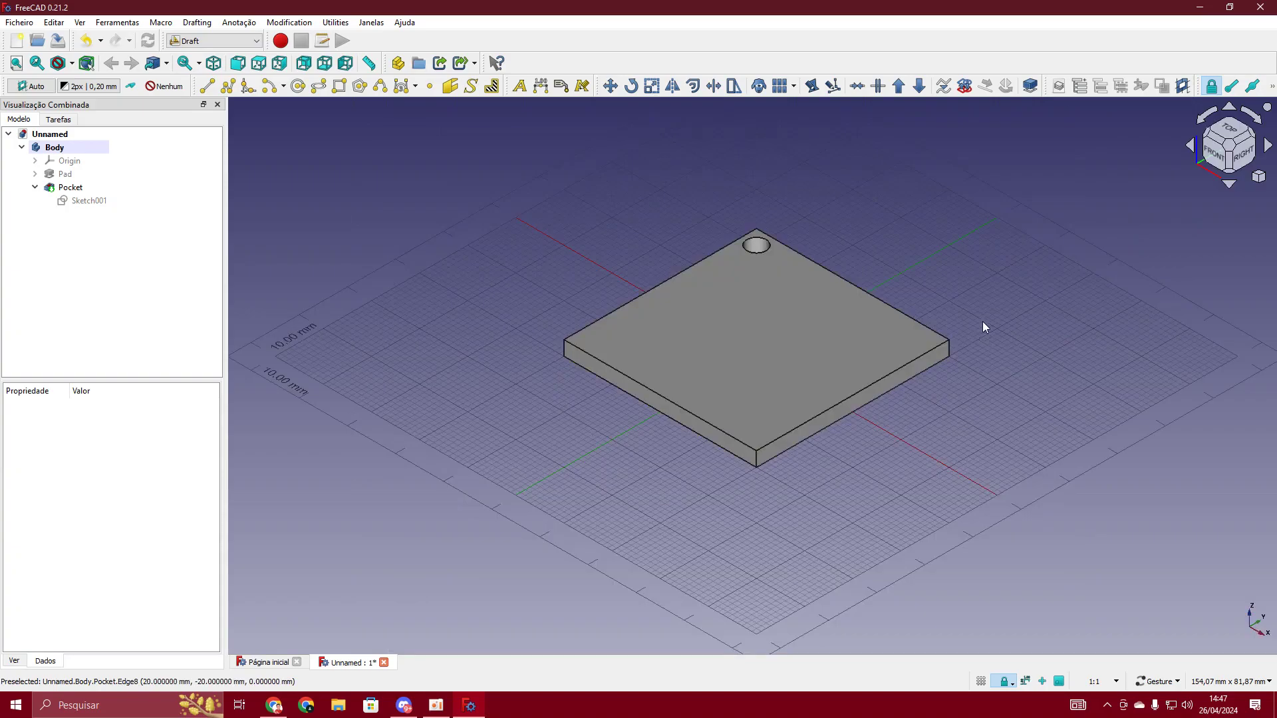
click(735, 367)
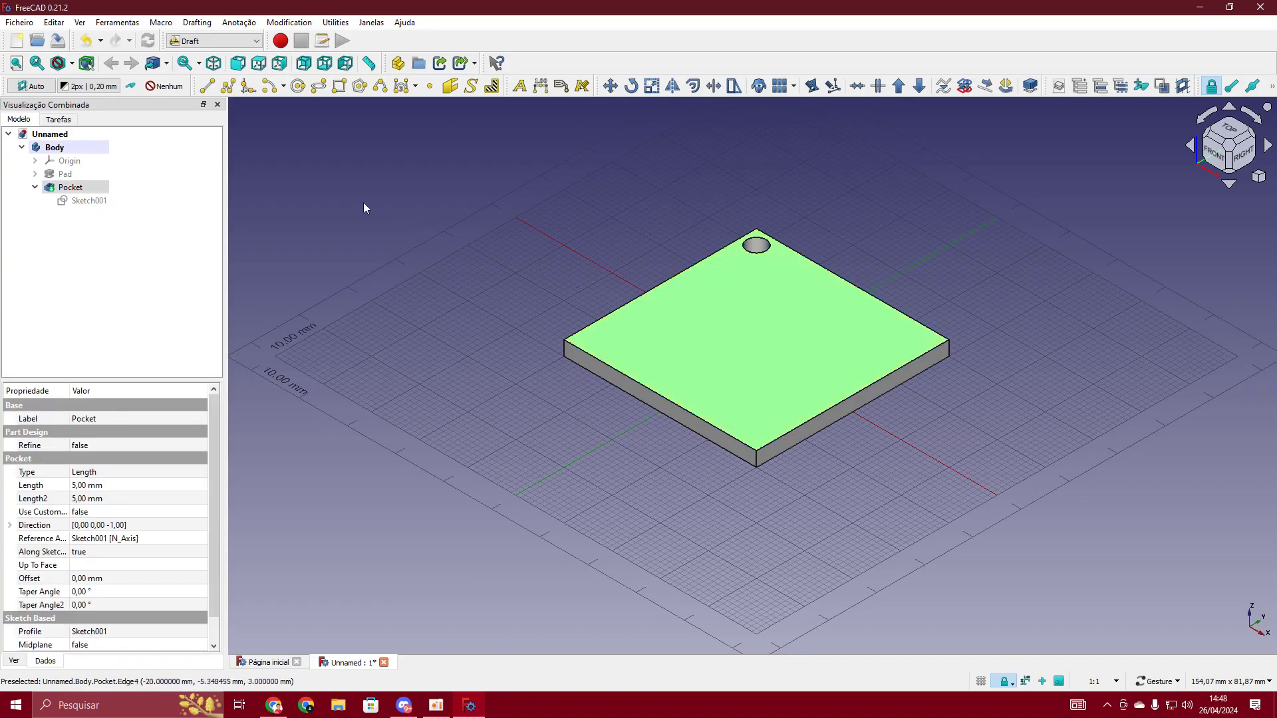
click(34, 86)
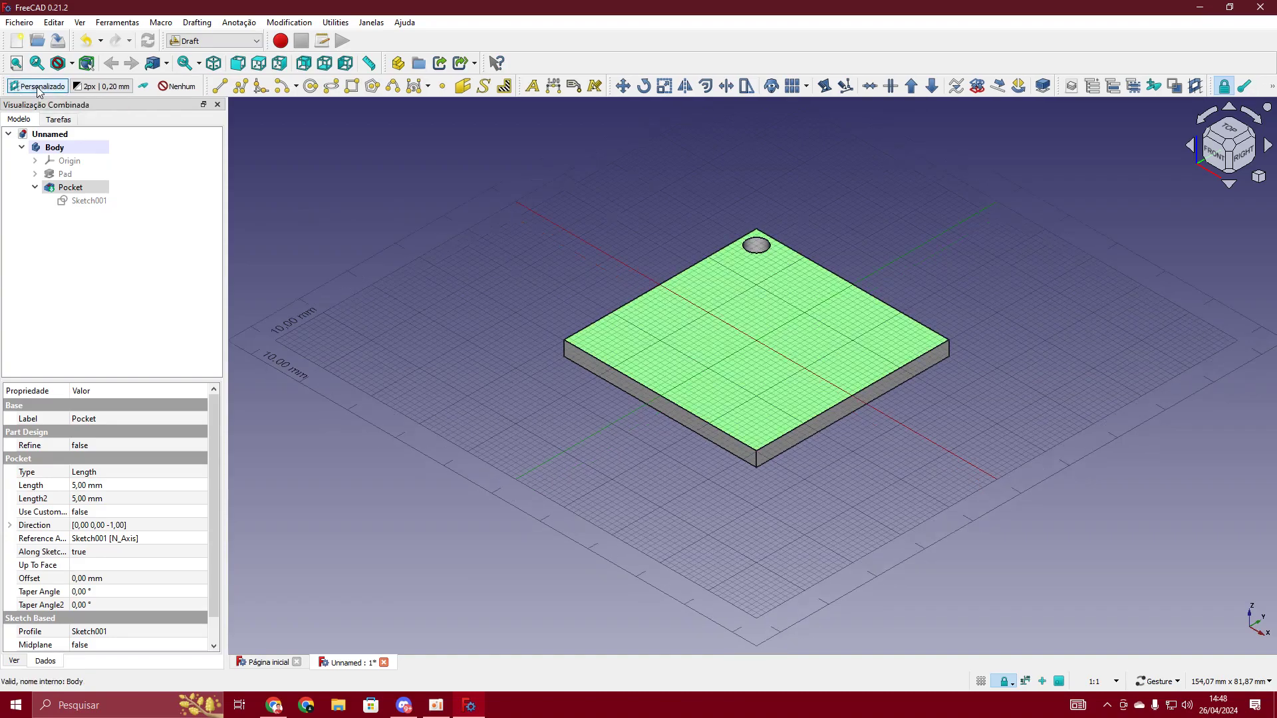
- Align the working plane to the plate's front side face and return it to the top face
click(405, 202)
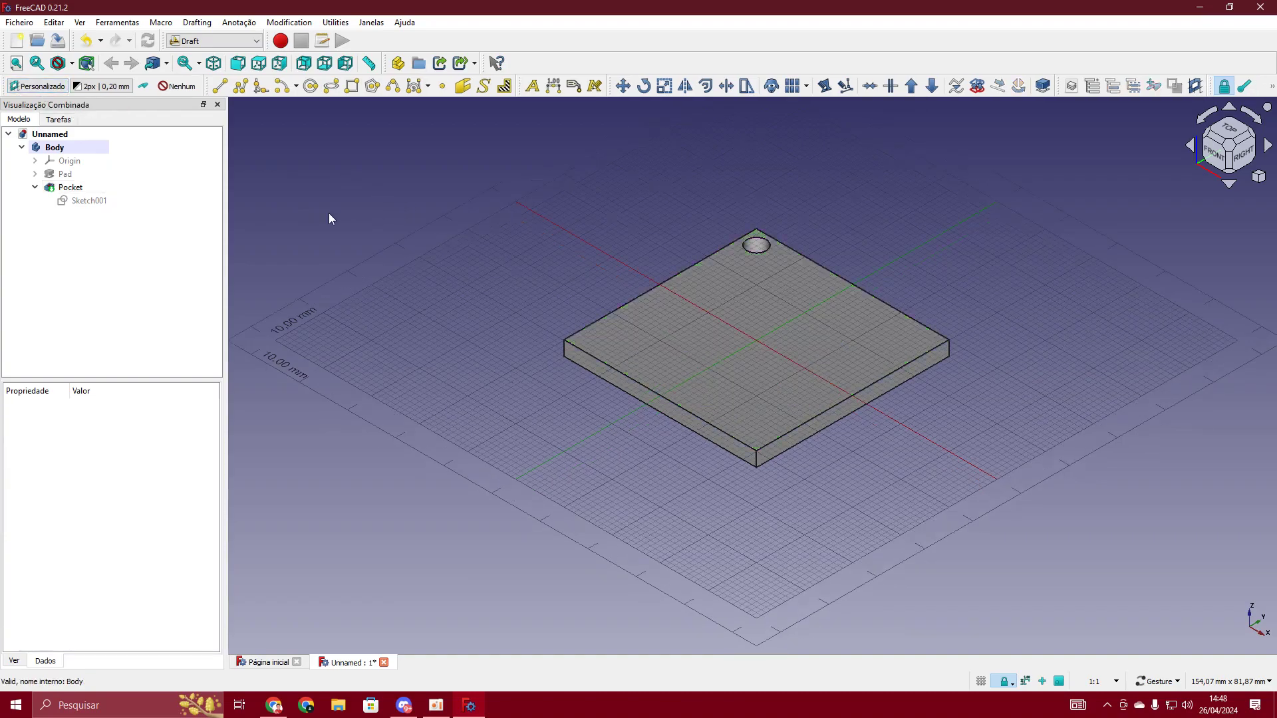
click(640, 392)
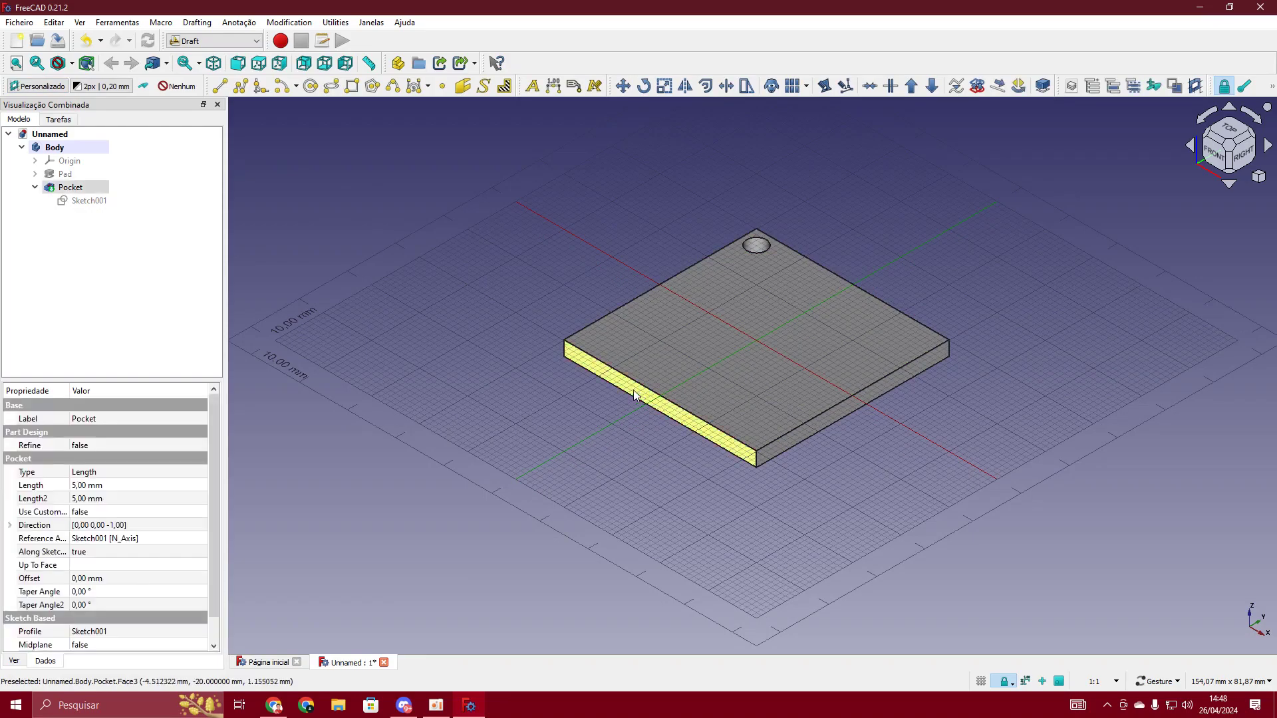
click(33, 88)
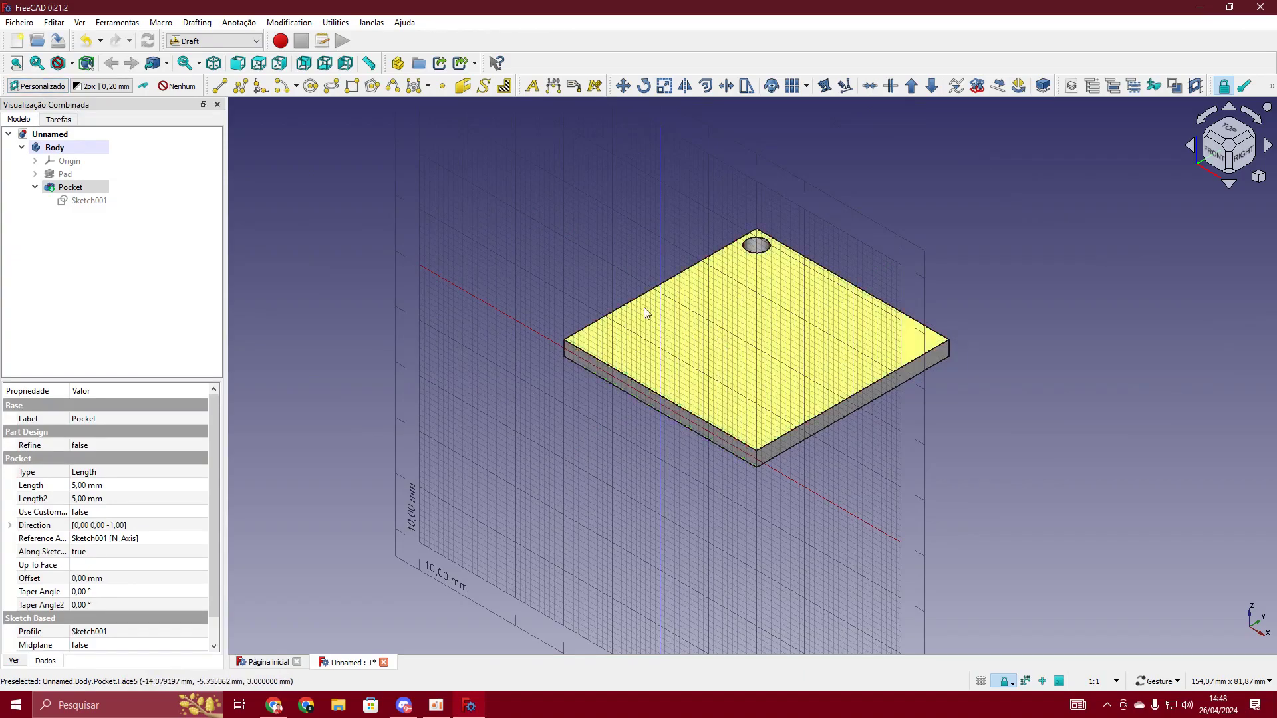
click(722, 344)
click(38, 87)
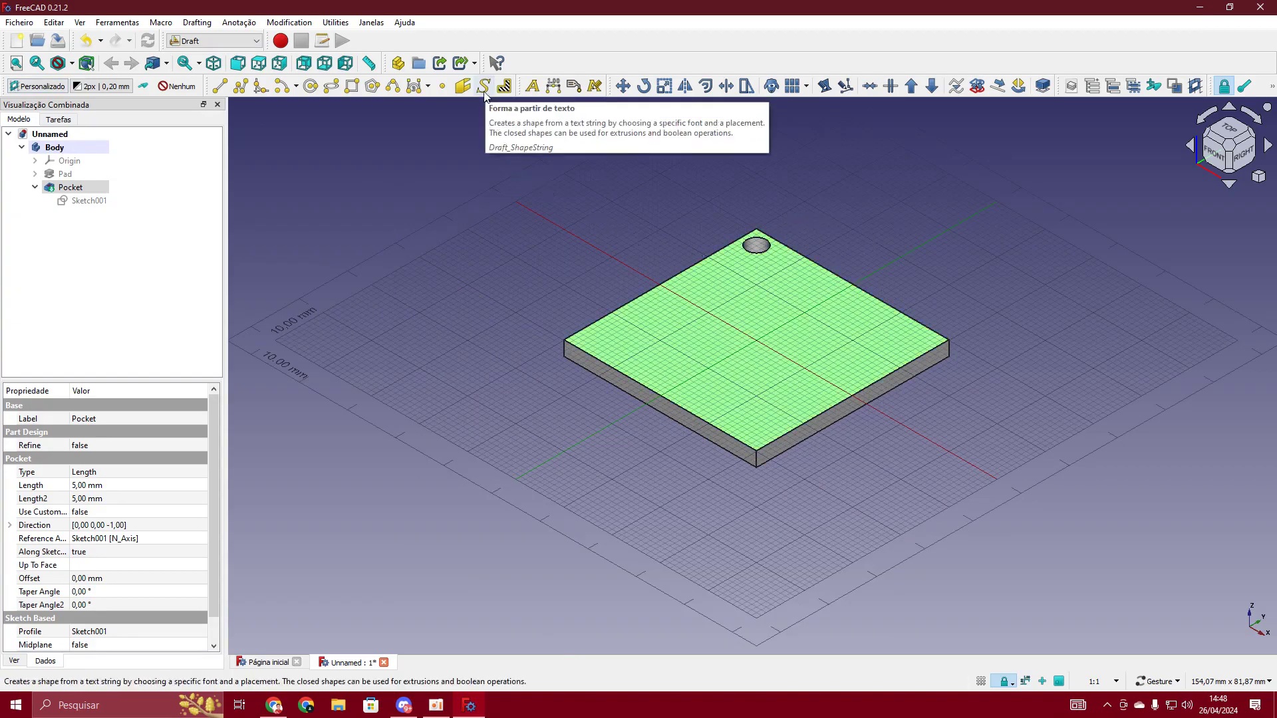
- Start a ShapeString on the top face at about X -12.03, Y -15.66, Z 3 mm and enter a first name as its text
click(484, 91)
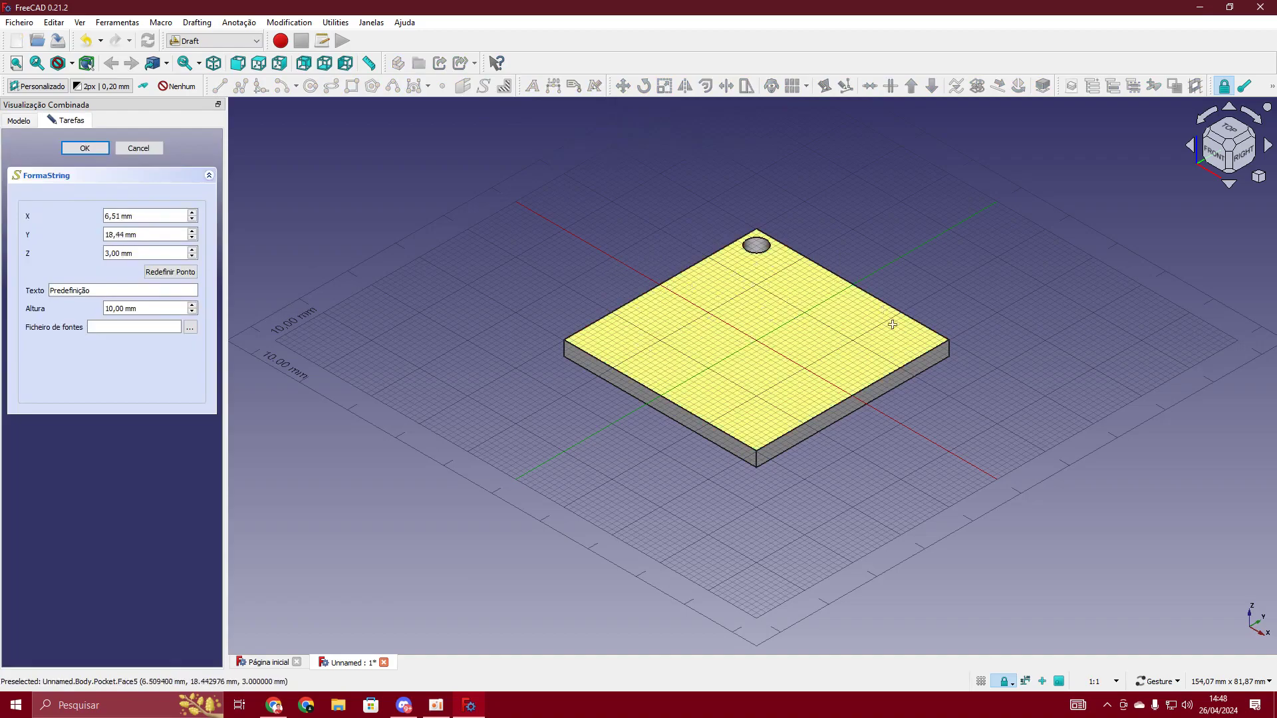
click(732, 332)
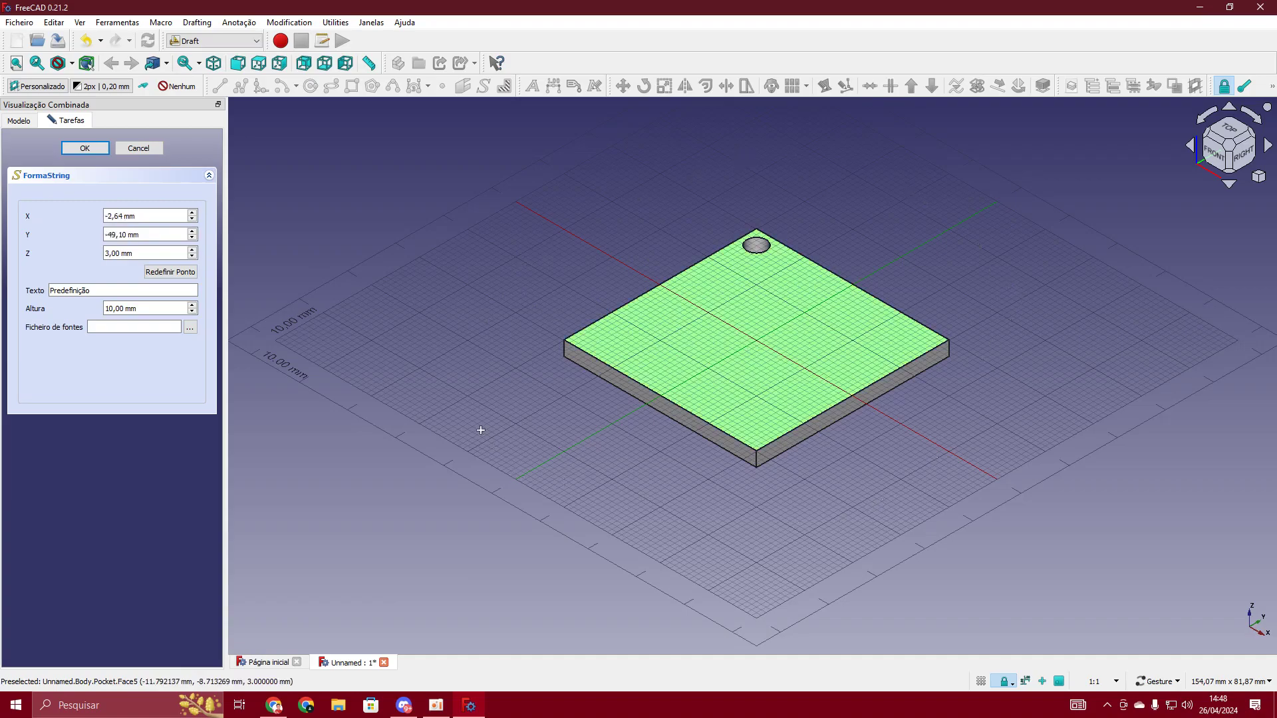
click(623, 349)
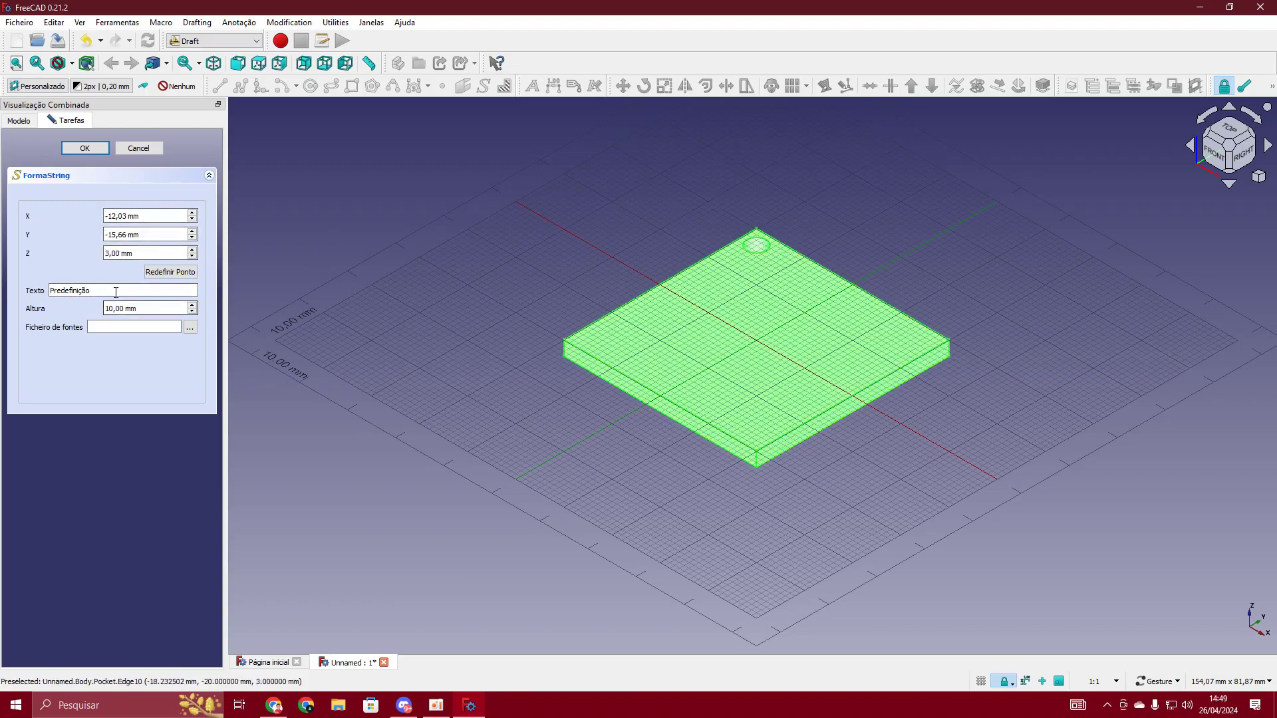
drag(113, 291, 17, 291)
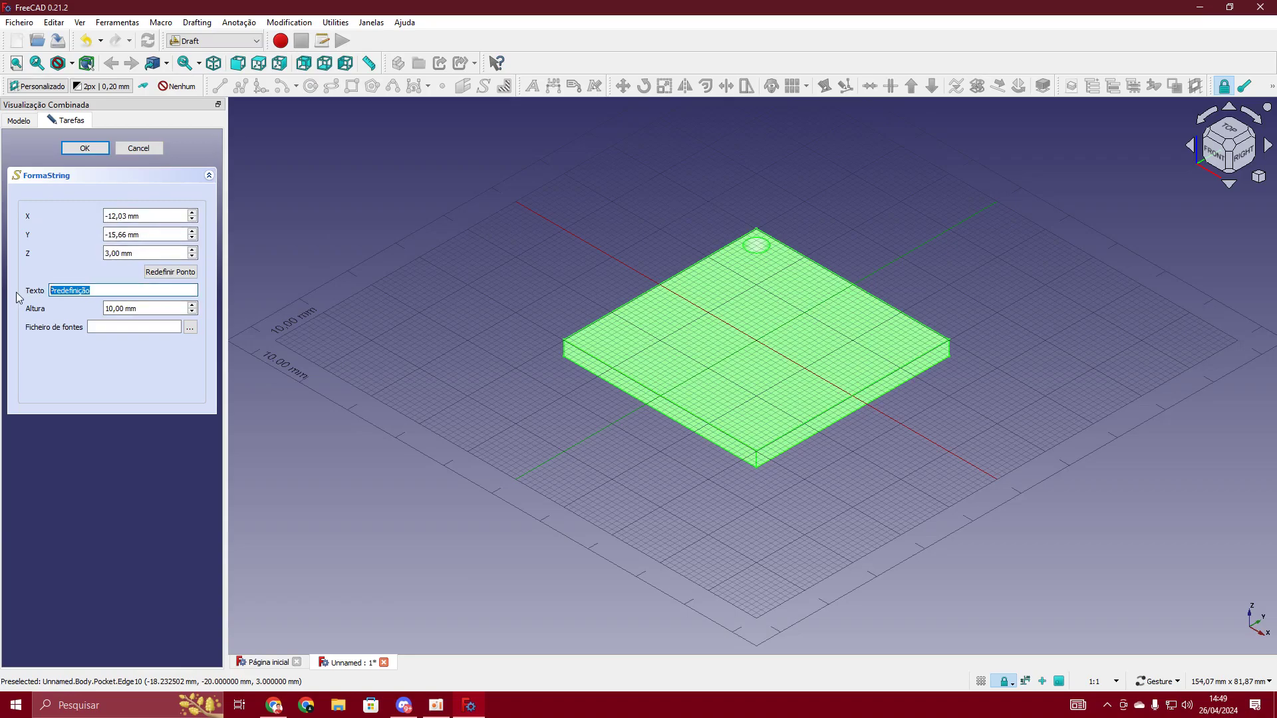
text(João)
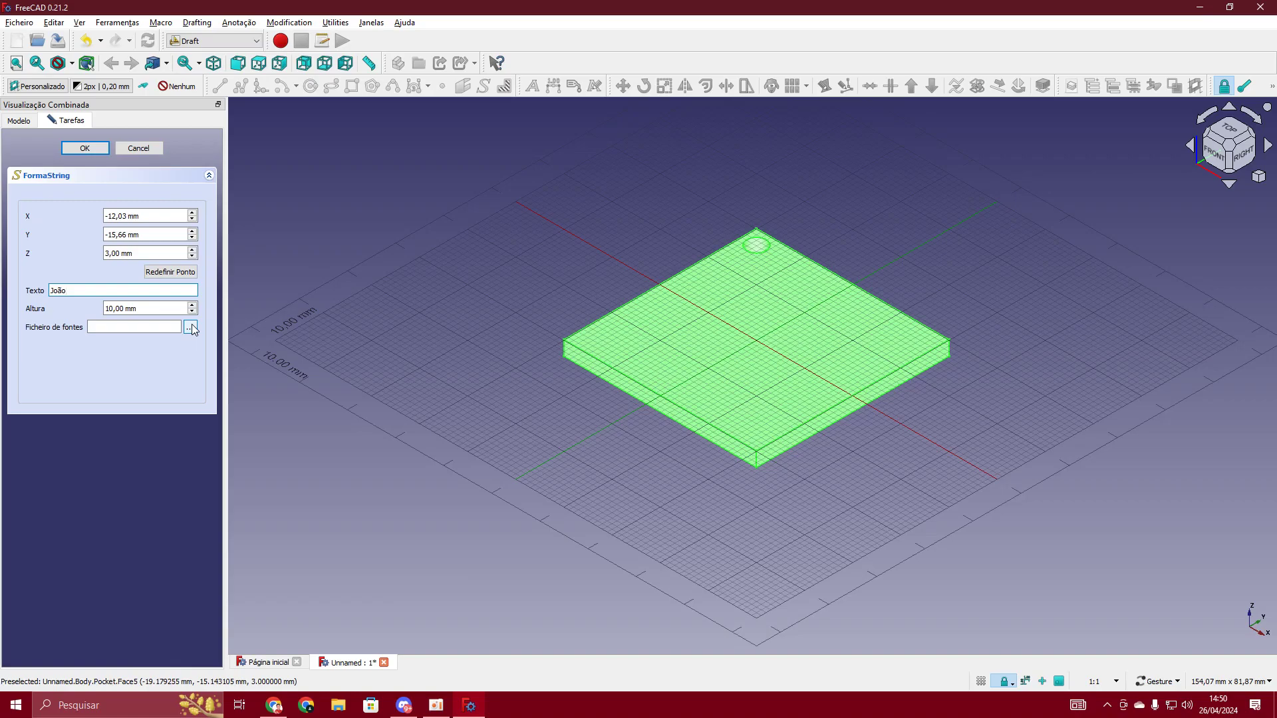
- Switch to the Chrome browser, open the DaFont site from the search results and look through its recently added fonts
key(alt+Tab)
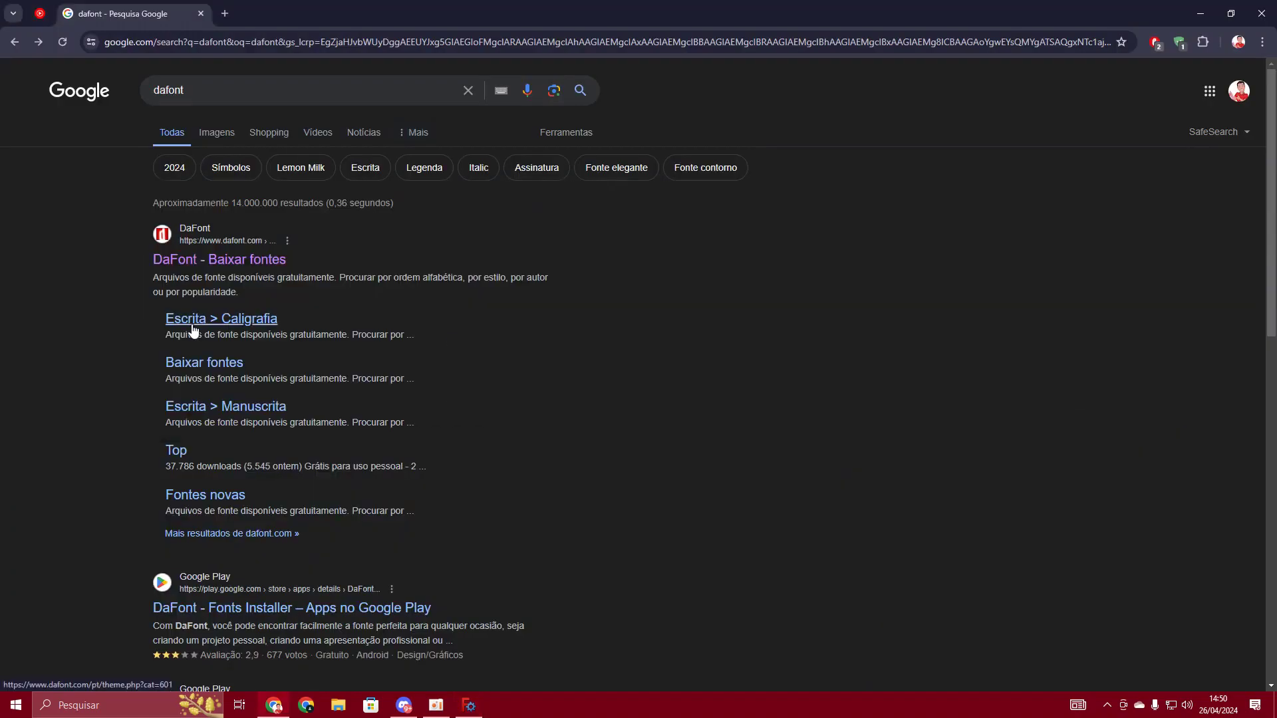
click(174, 260)
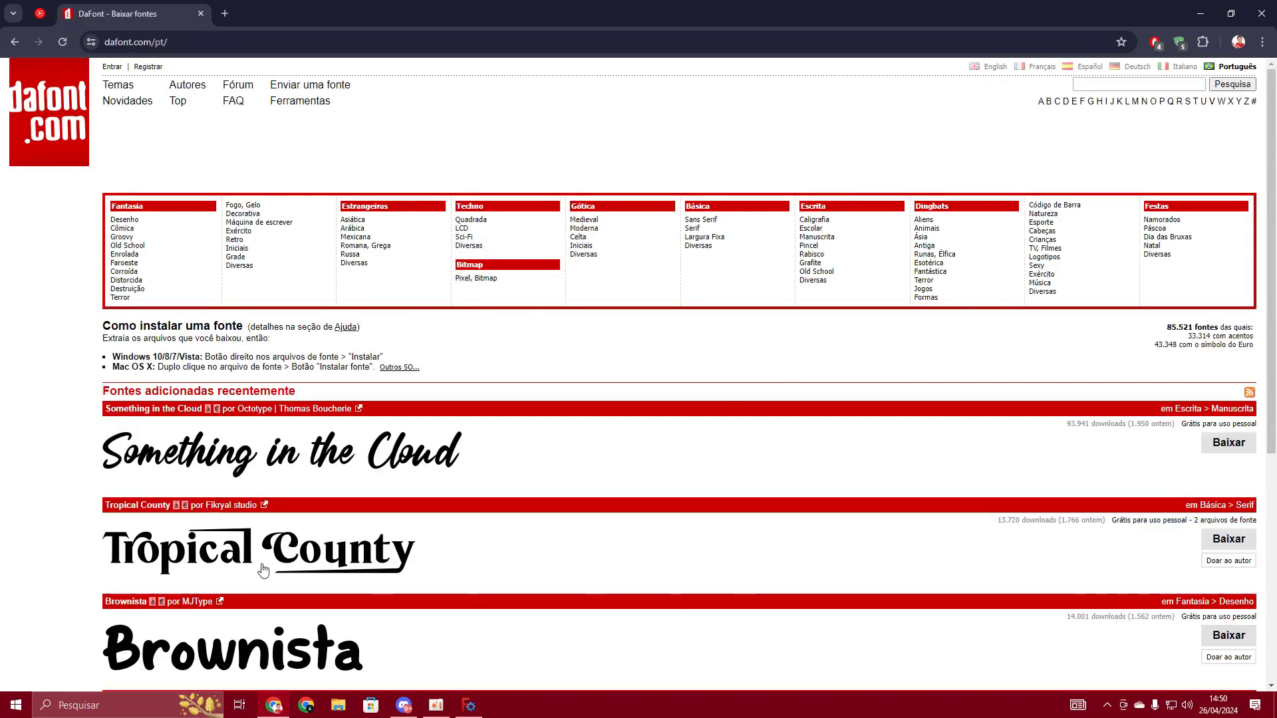
scroll(517, 425, down, 4)
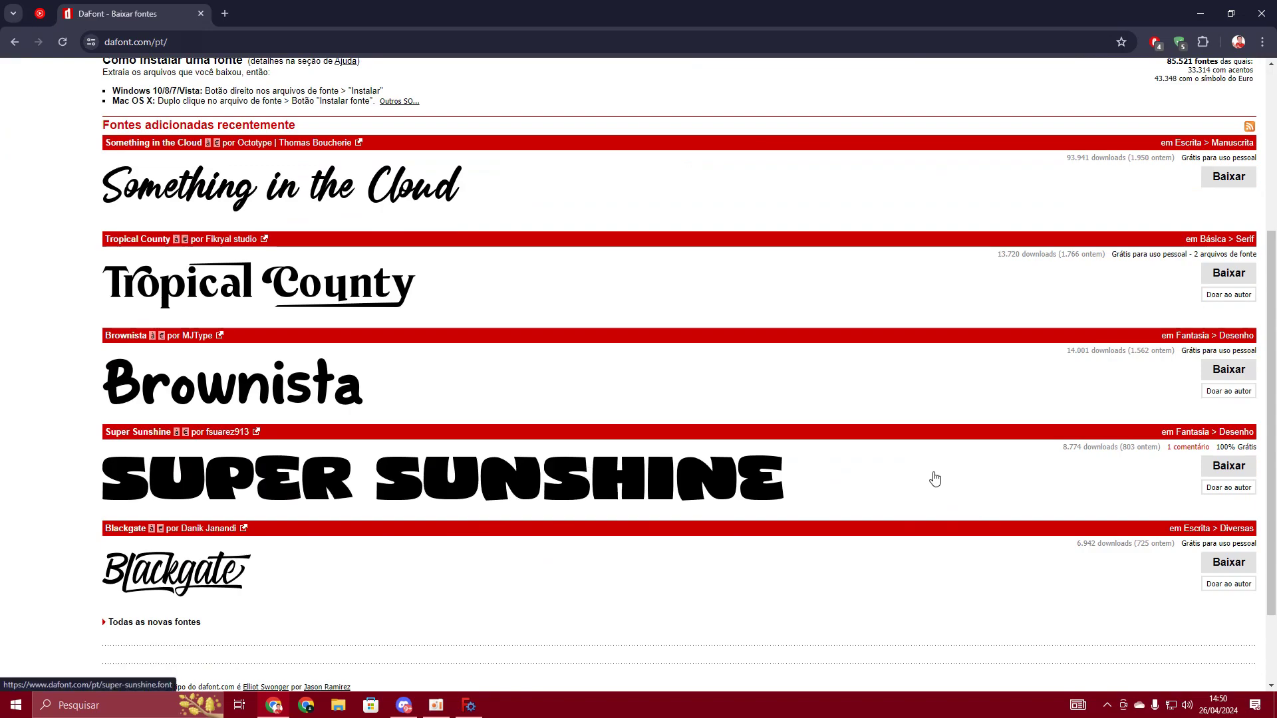
scroll(926, 463, up, 3)
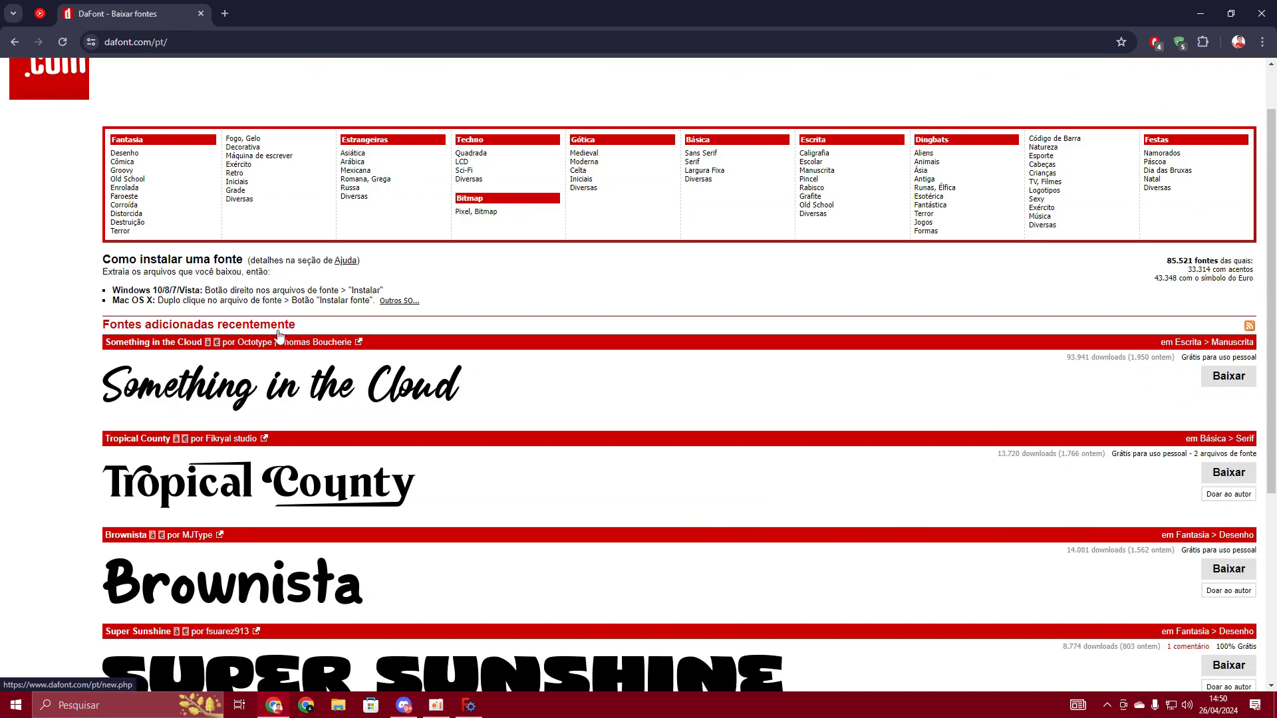
- Open the Fantasia > Terror font category and look through its fonts
click(132, 237)
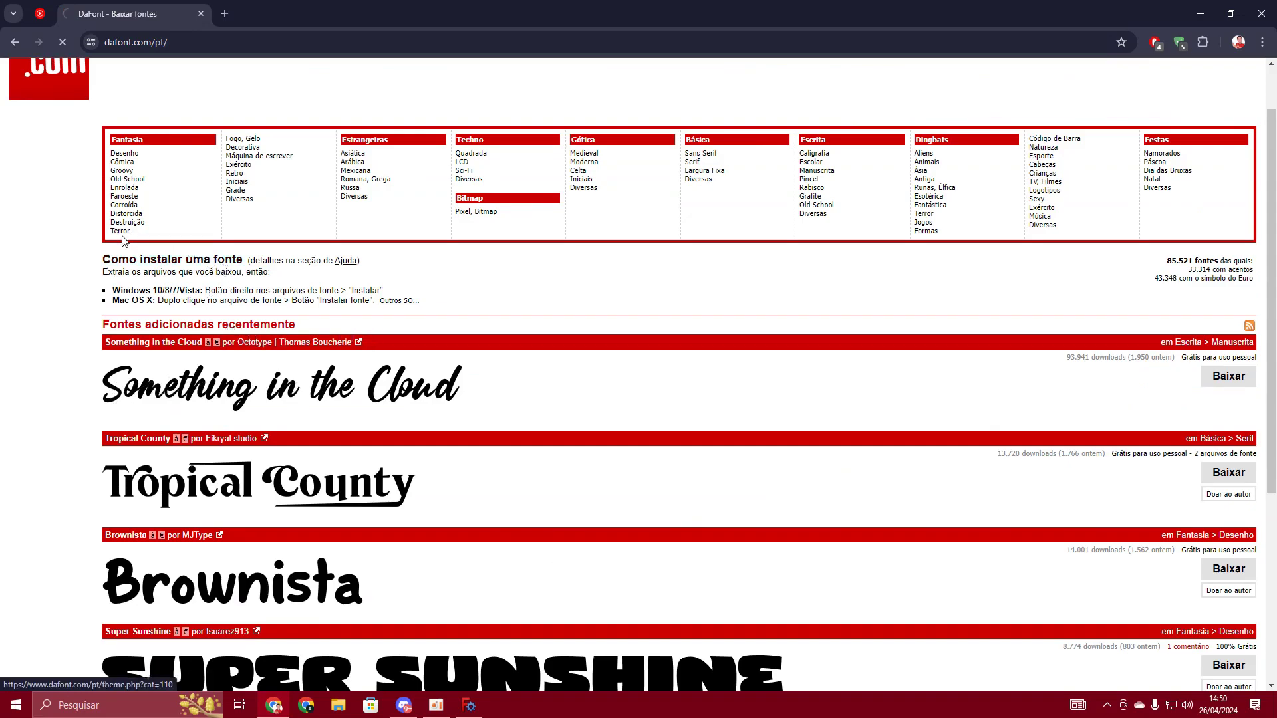
scroll(84, 323, down, 2)
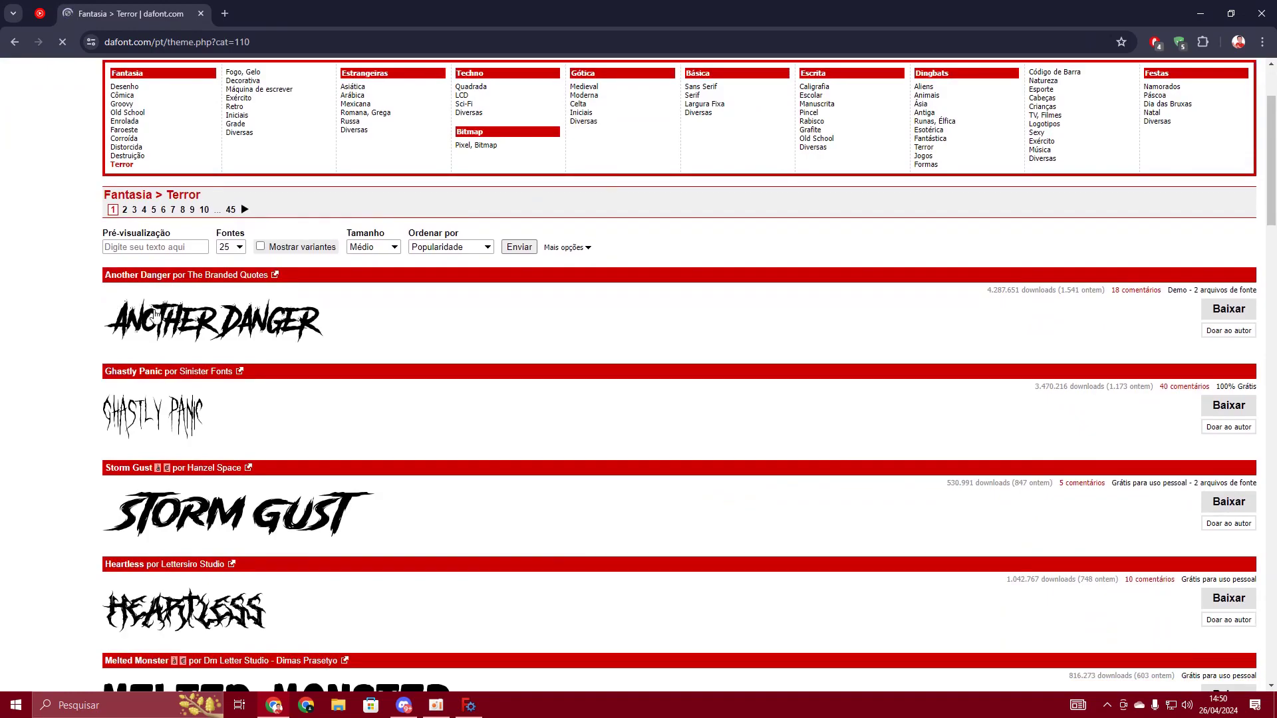
scroll(231, 362, down, 1)
scroll(231, 362, down, 1)
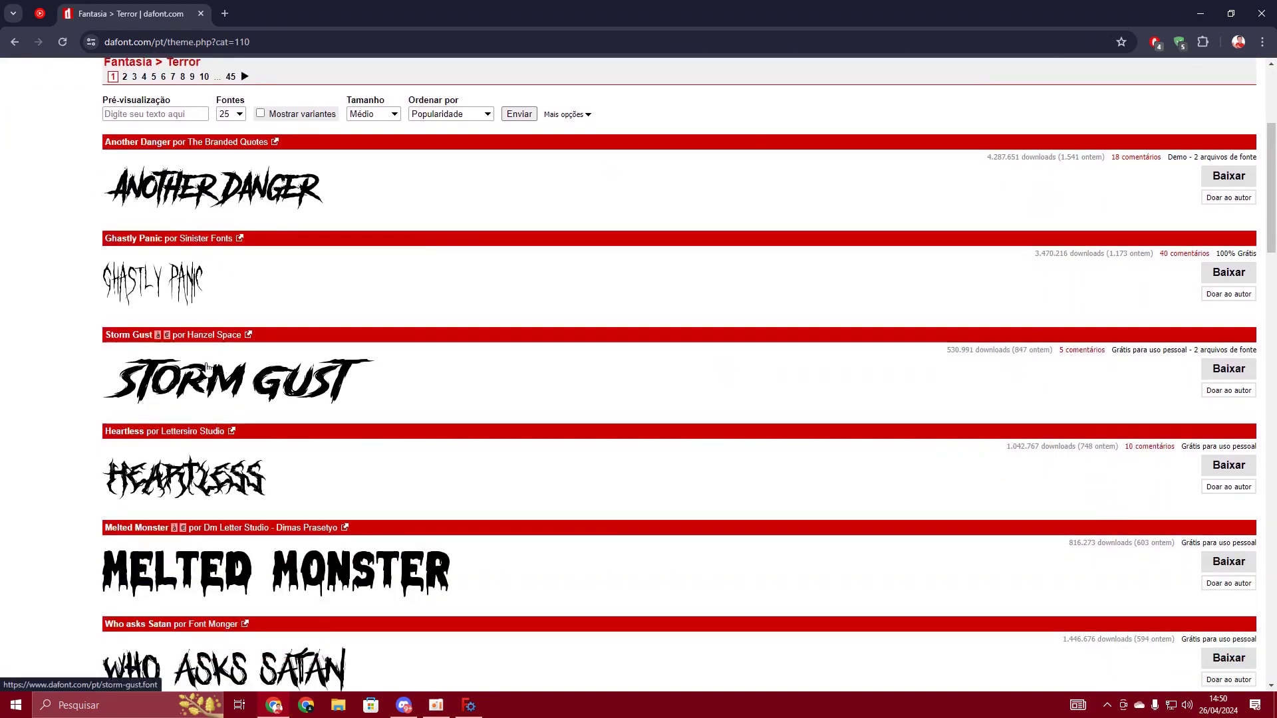
- Look through more of the Terror fonts and return to the DaFont home page
scroll(231, 400, down, 5)
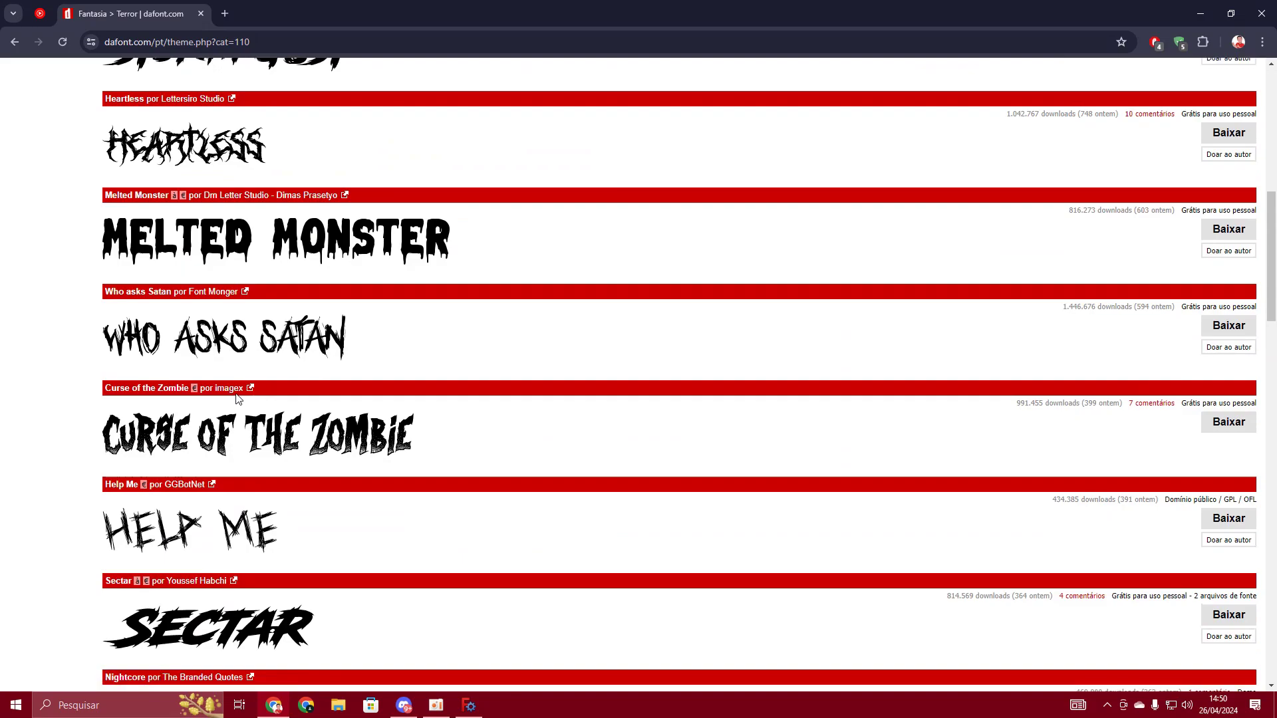
scroll(426, 273, down, 4)
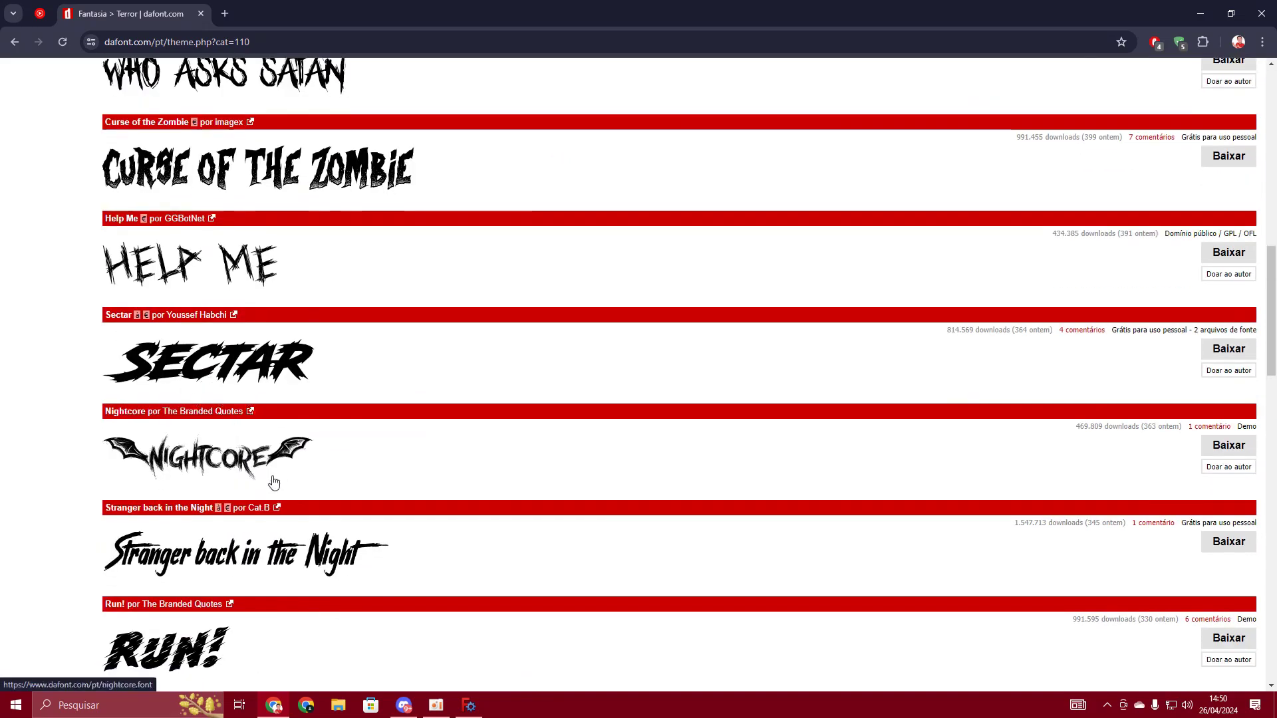
scroll(332, 486, down, 4)
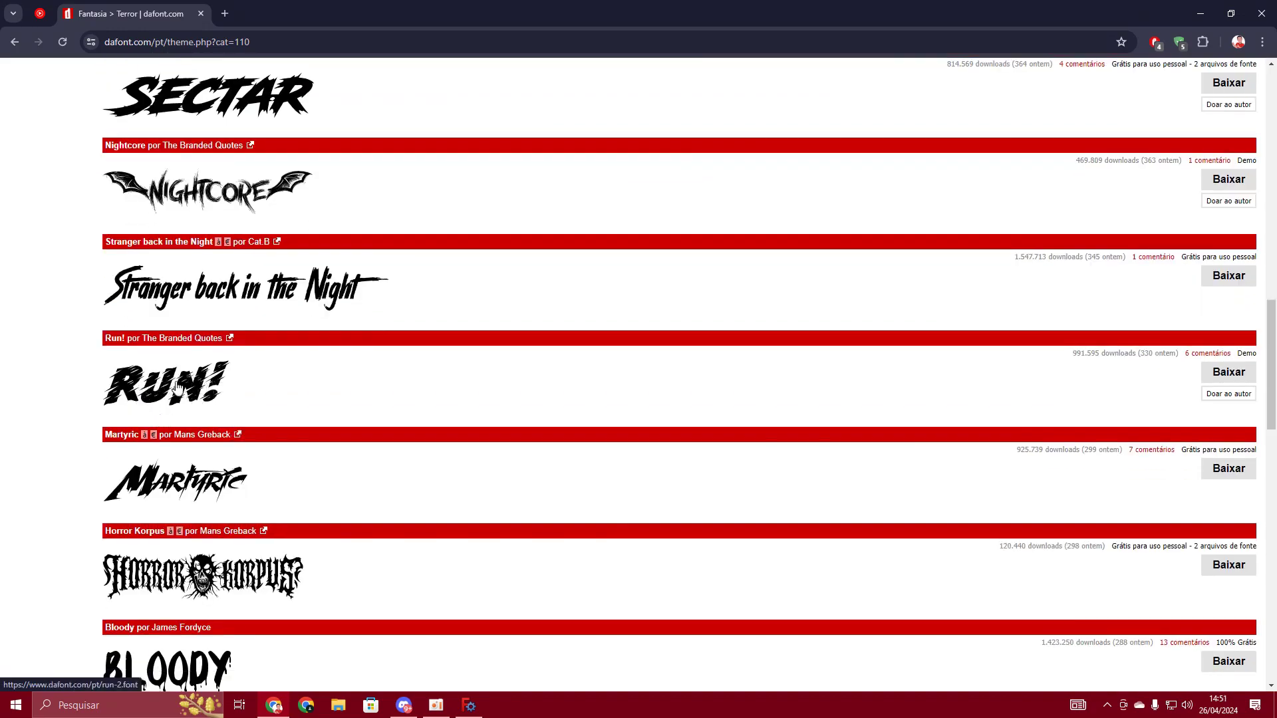
scroll(226, 506, up, 15)
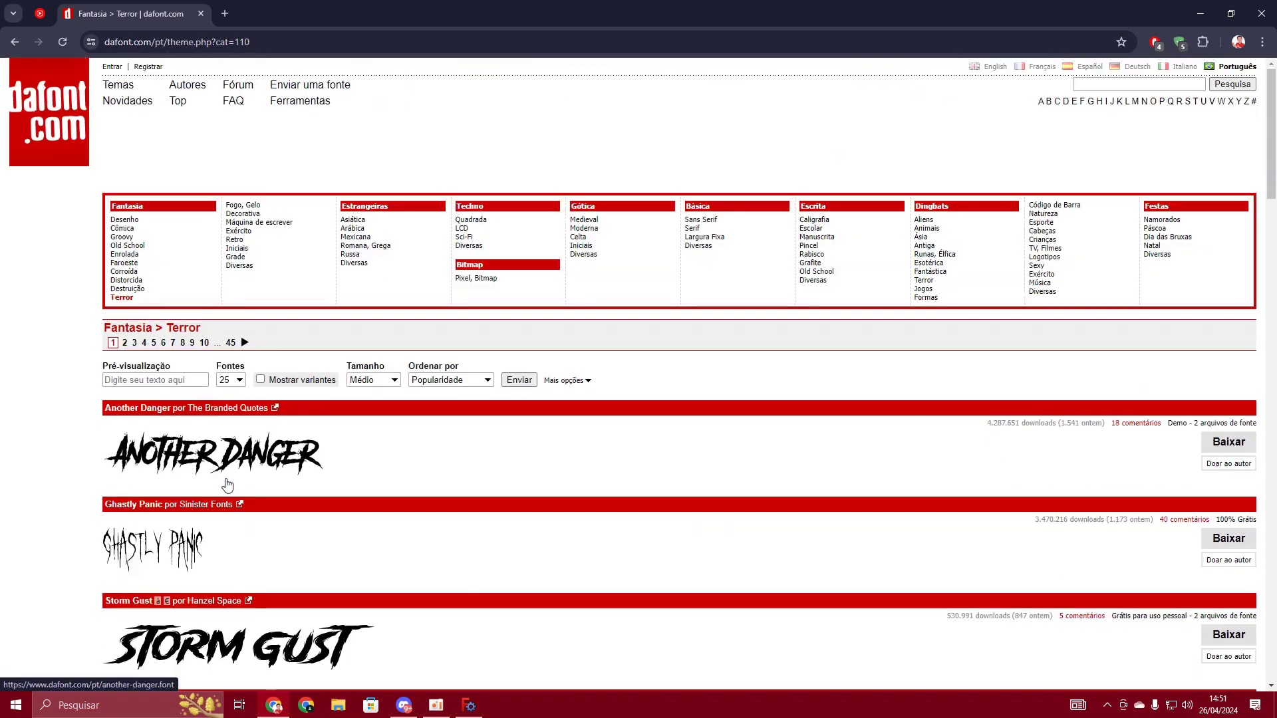
click(14, 41)
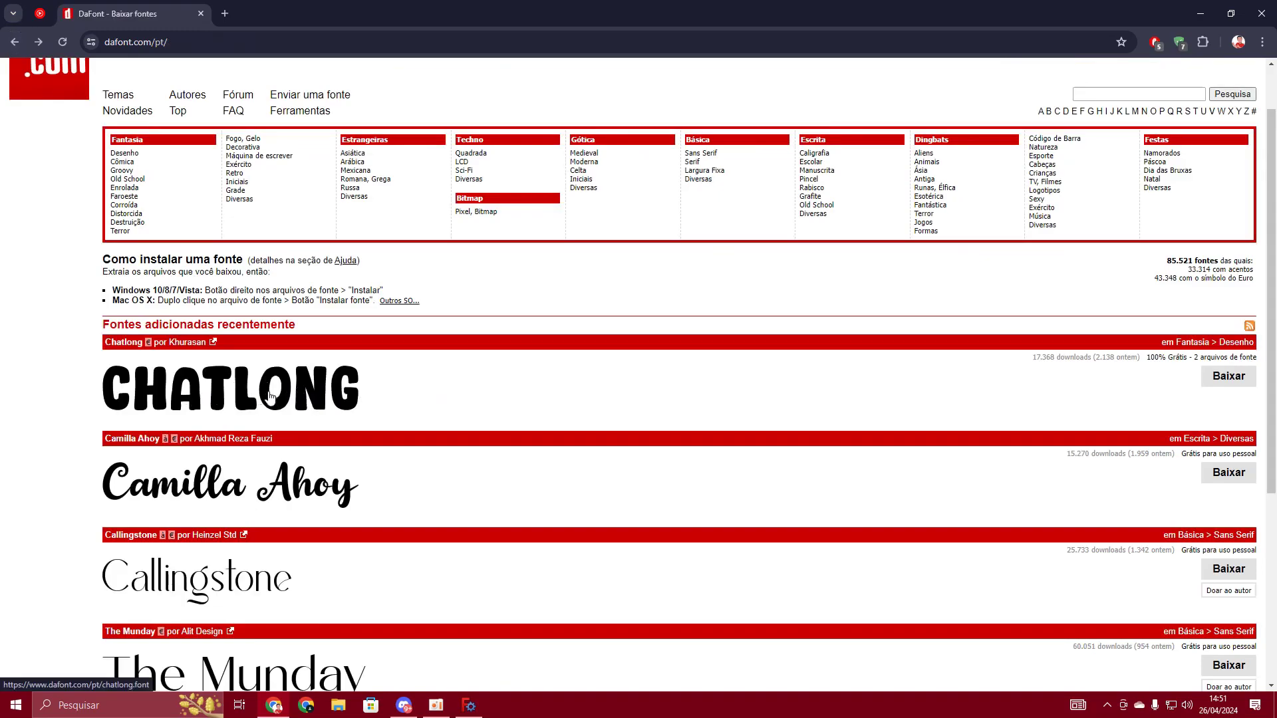
- Download the Chatlong font from the recently added fonts into the Nova pasta folder
scroll(269, 396, down, 5)
scroll(207, 313, up, 3)
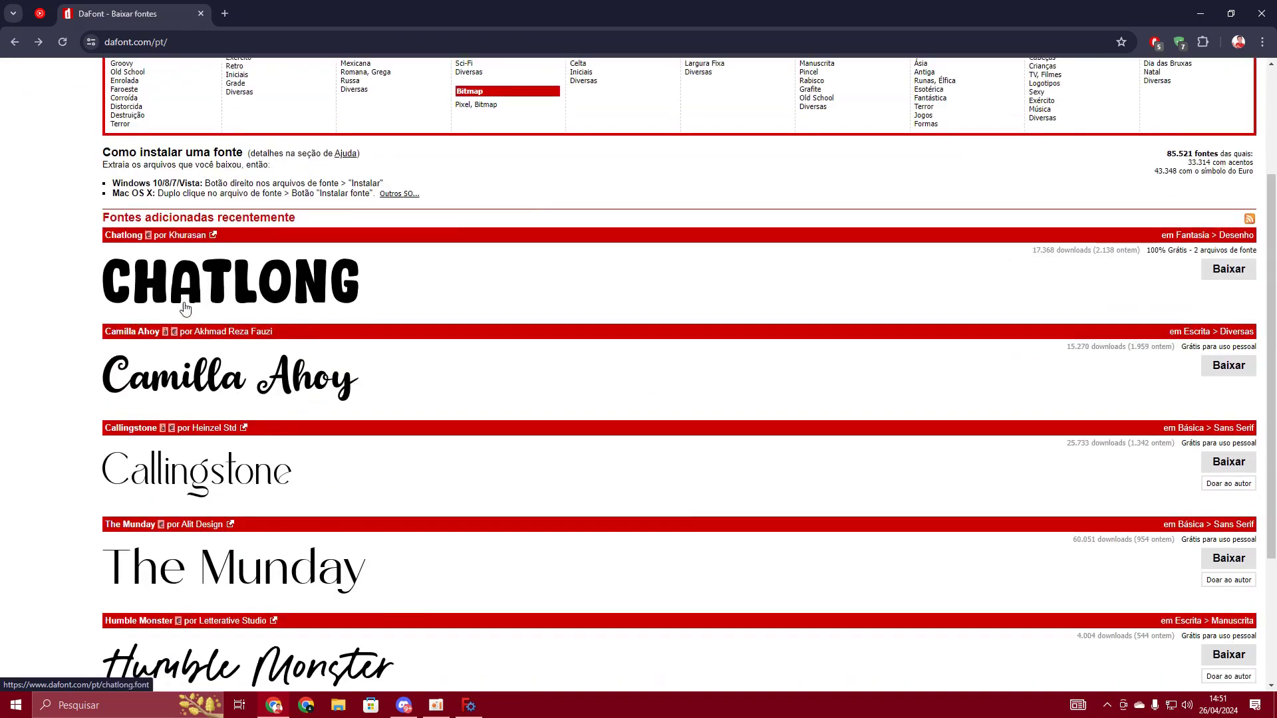
click(1223, 271)
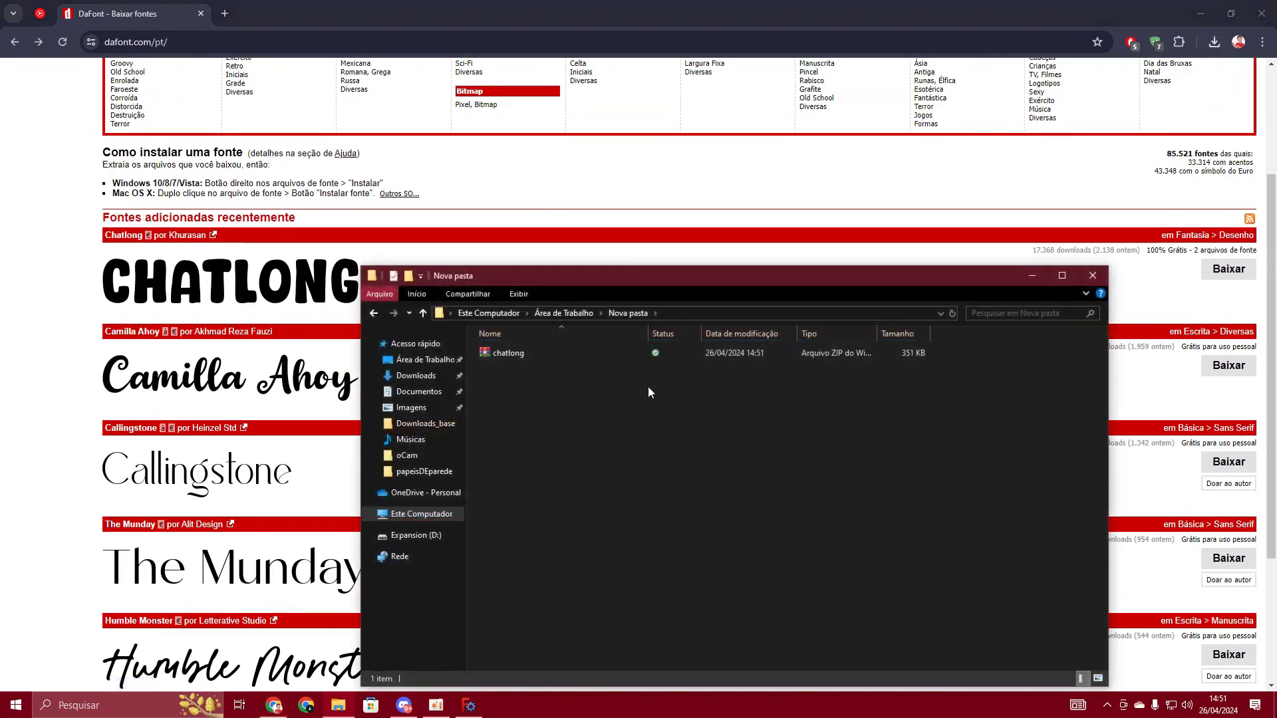
- Extract the chatlong archive directly into the Nova pasta folder
click(527, 352)
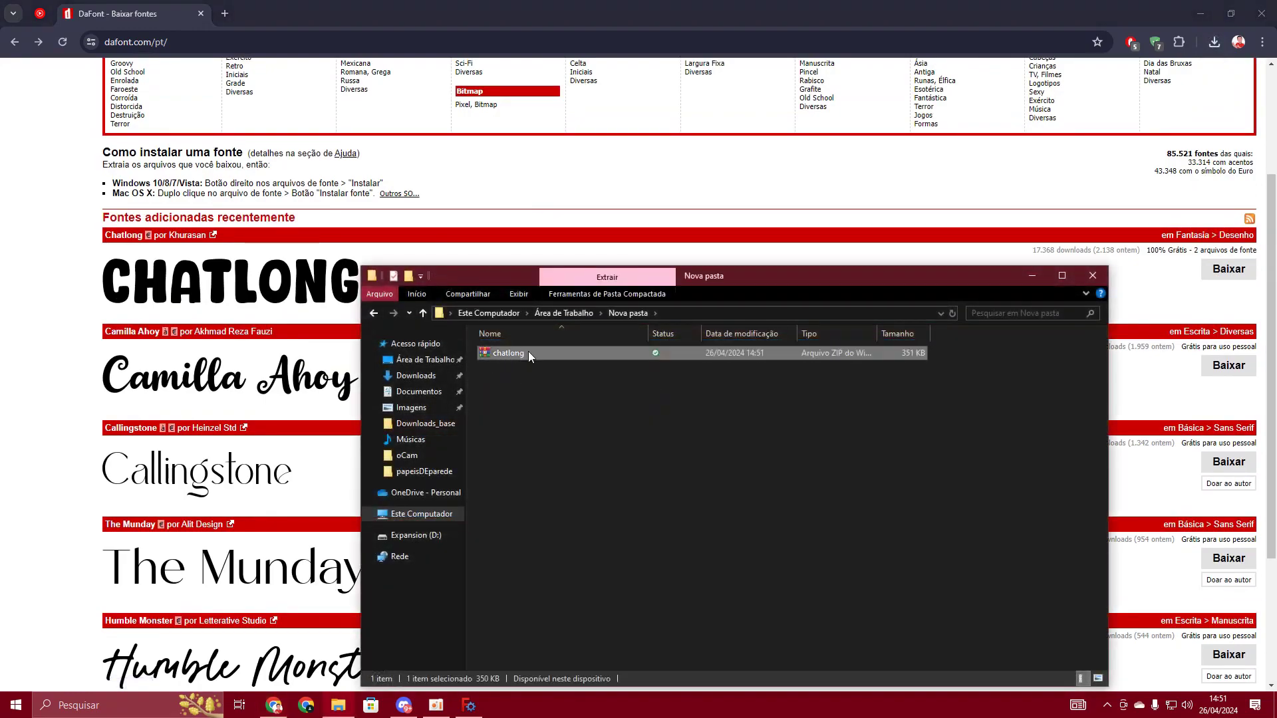
click(557, 398)
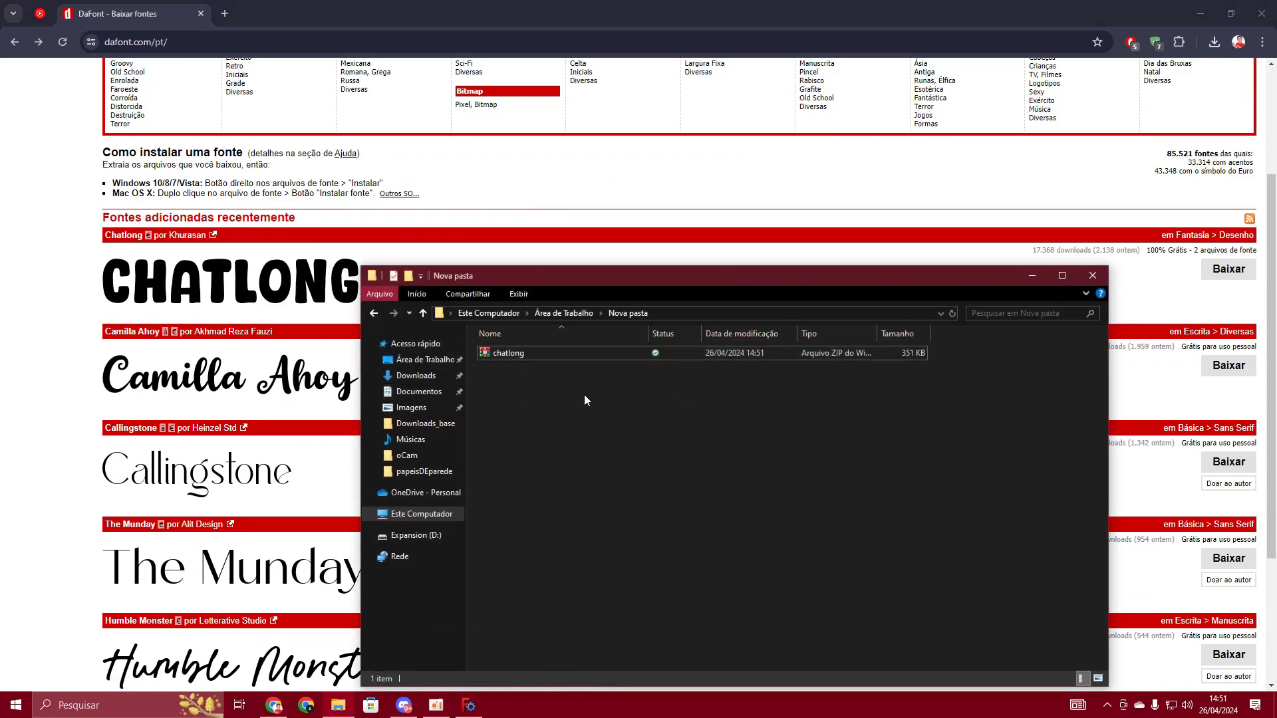
right_click(501, 351)
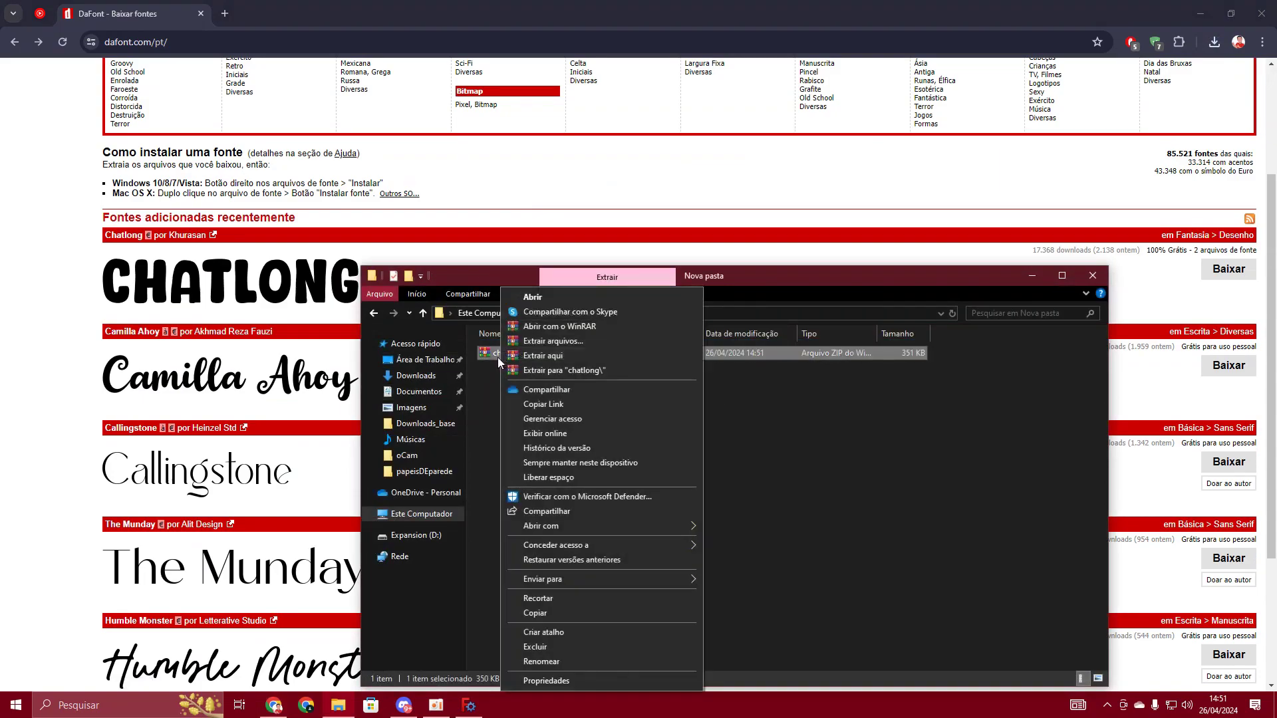
click(545, 355)
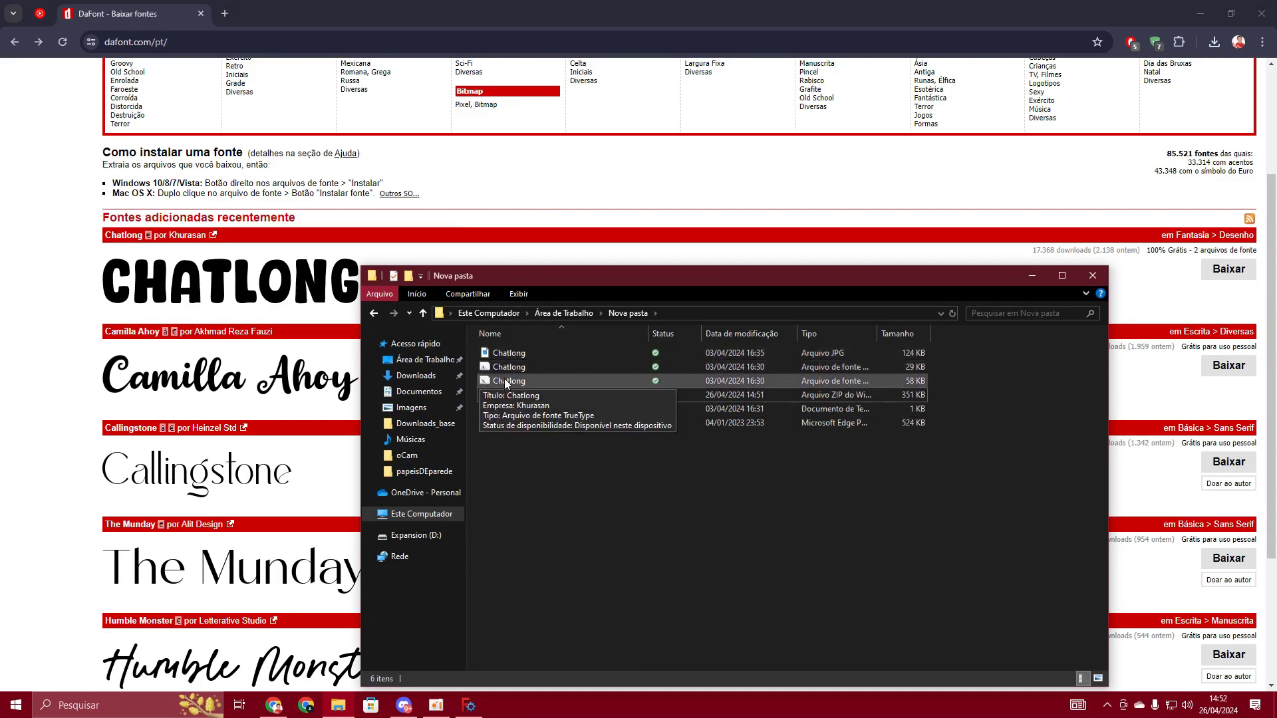
- Switch back to FreeCAD, set Chatlong.otf from Desktop/Nova pasta as the ShapeString's font file and create the text
mouse_move(470, 715)
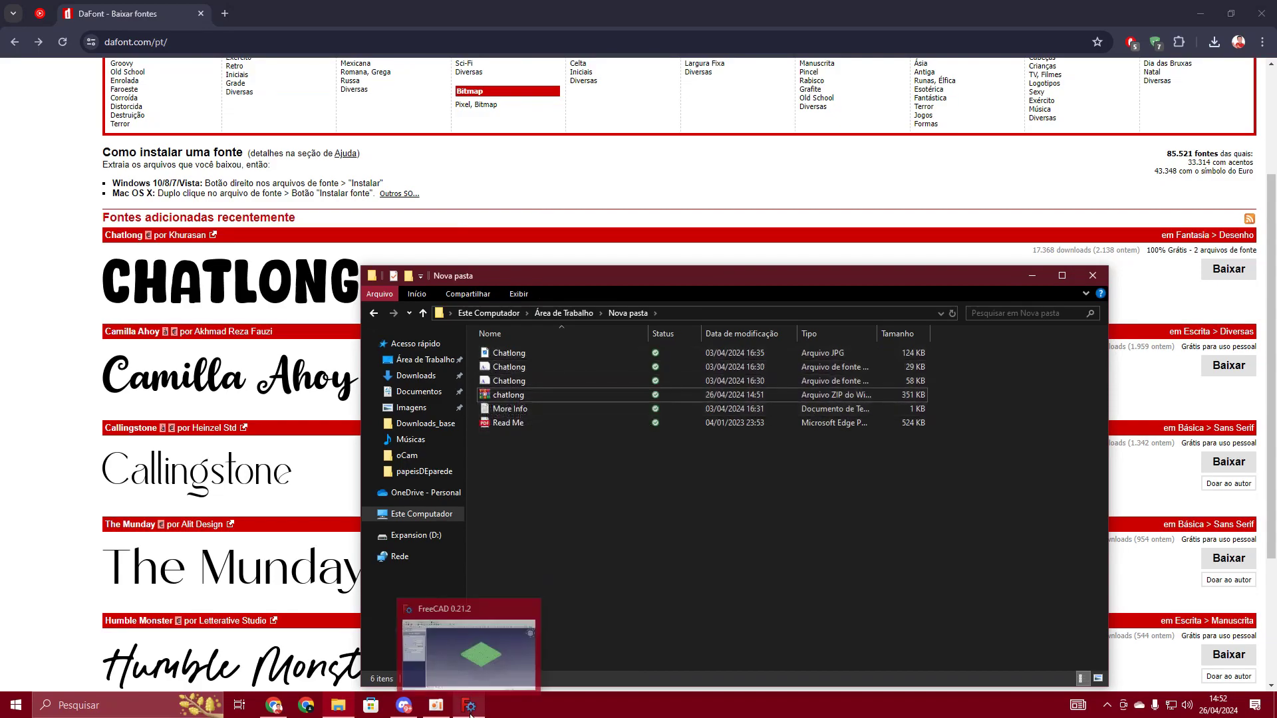
click(470, 711)
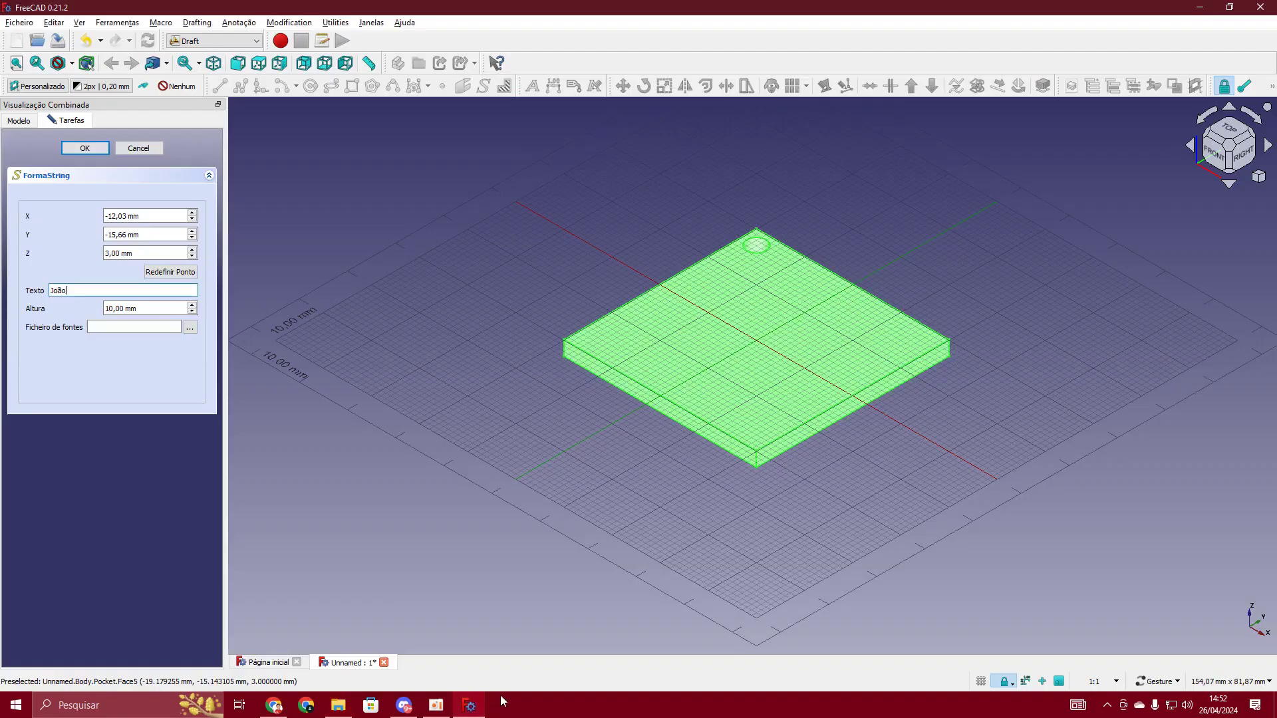
click(190, 328)
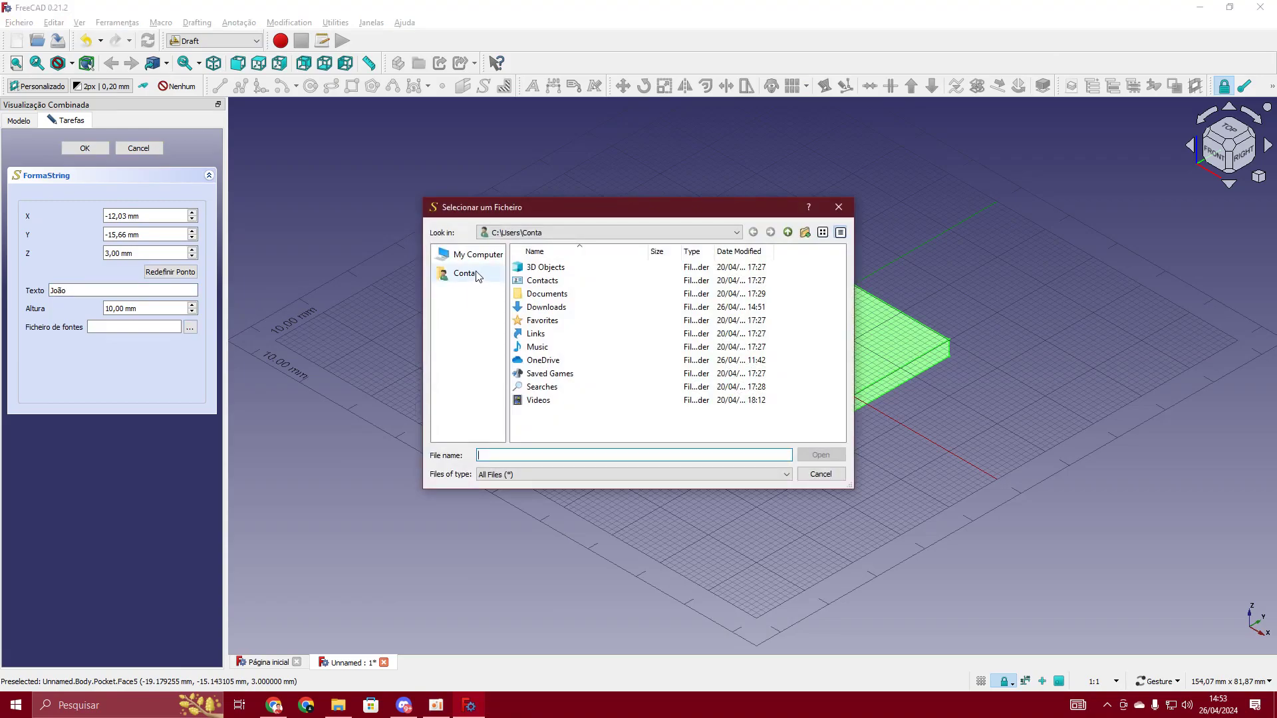
double_click(565, 335)
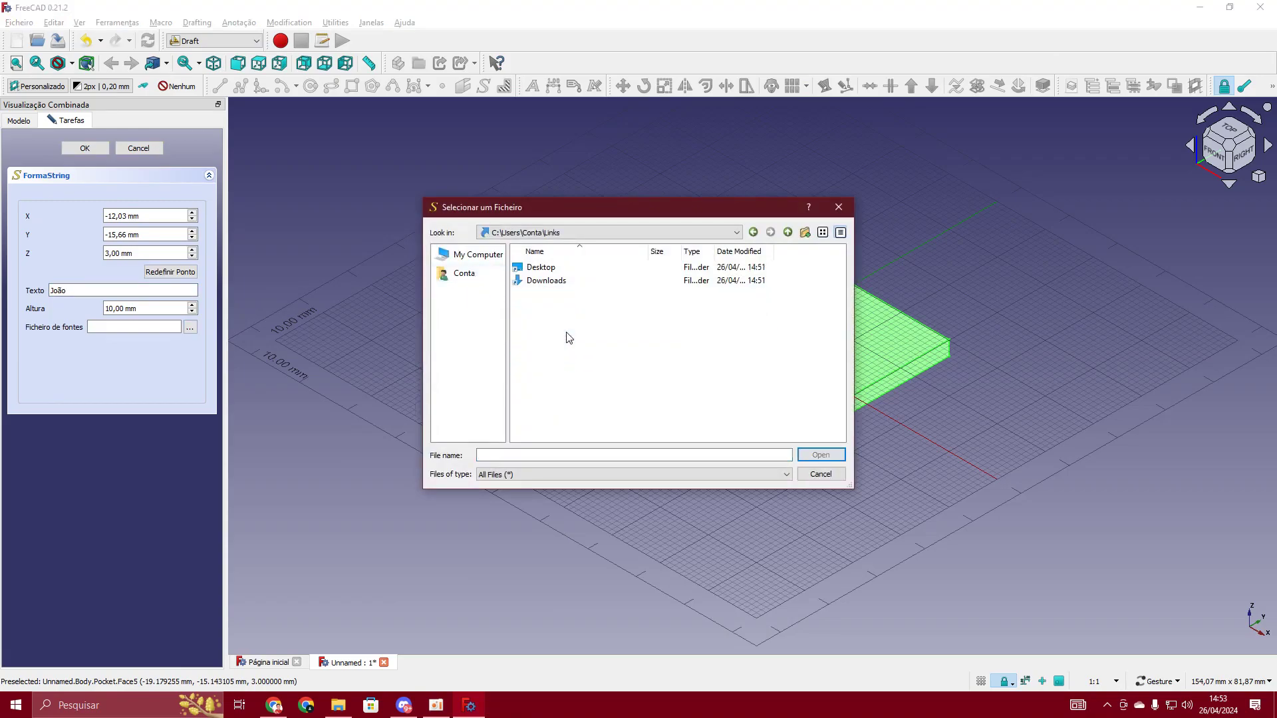
double_click(575, 267)
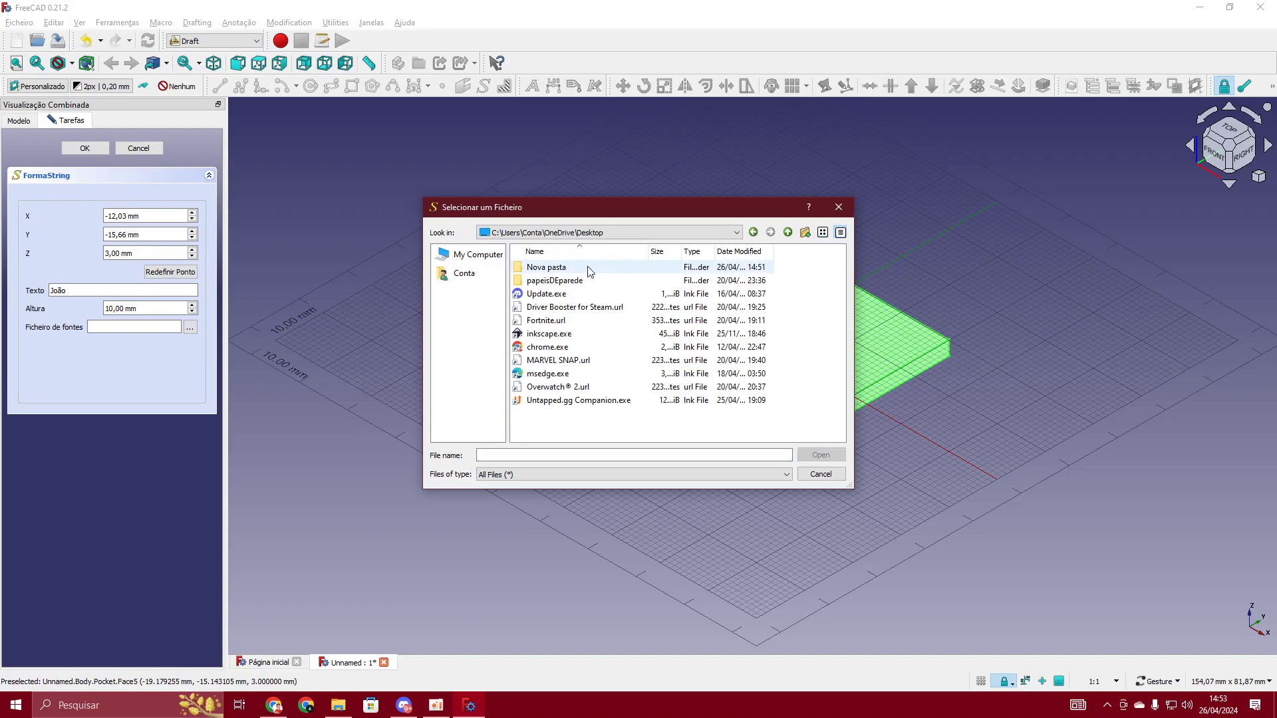
double_click(586, 267)
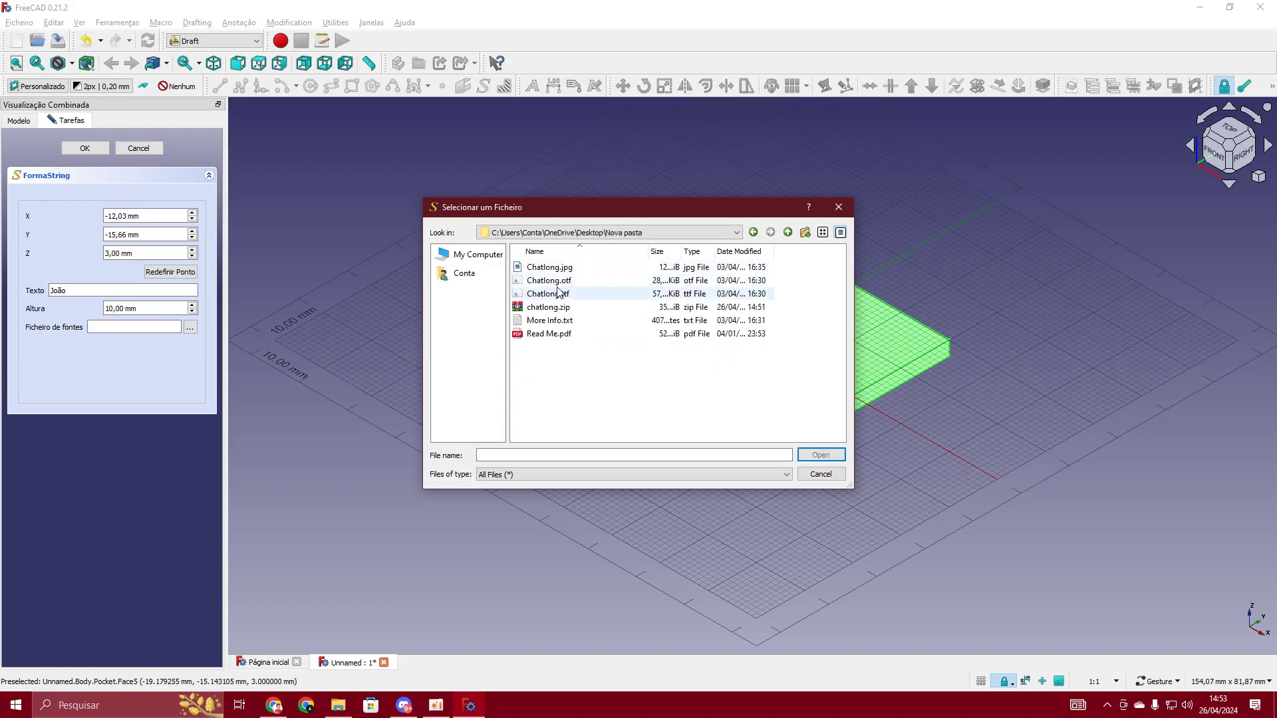
click(556, 282)
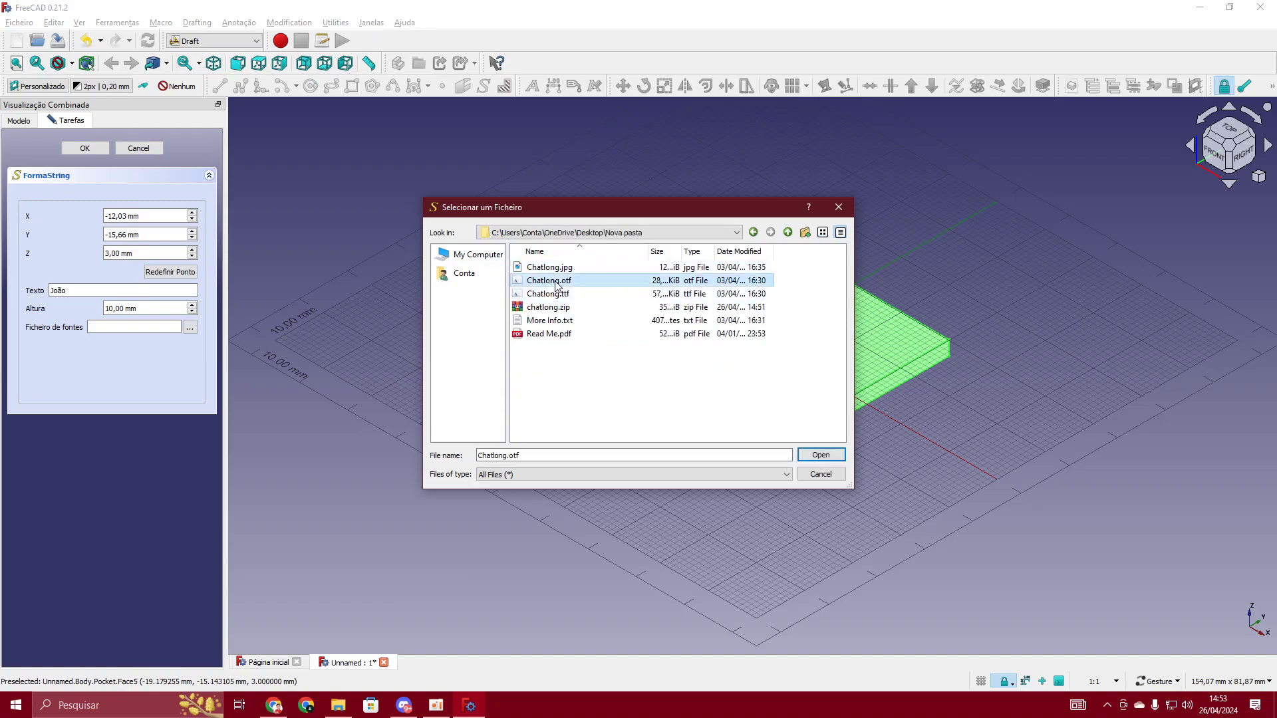
click(820, 456)
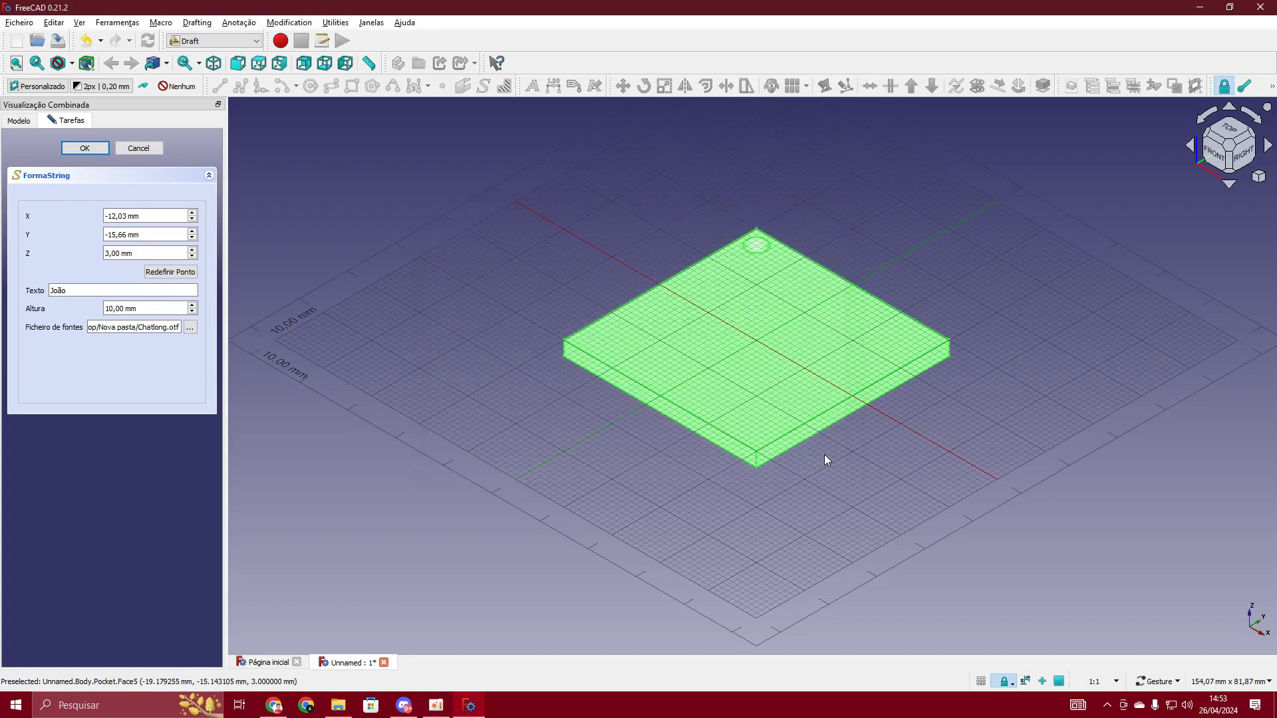
click(85, 148)
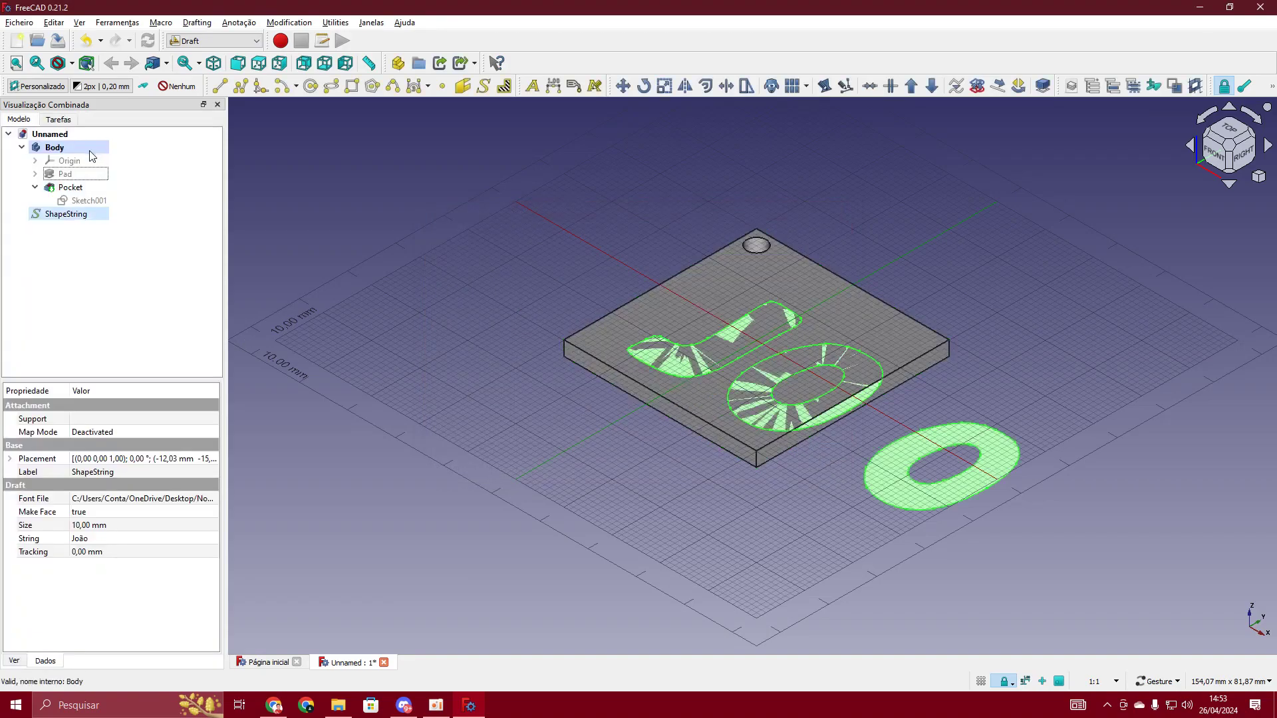
- Edit the ShapeString on the plate and replace its text with the single letter J
drag(674, 501, 797, 569)
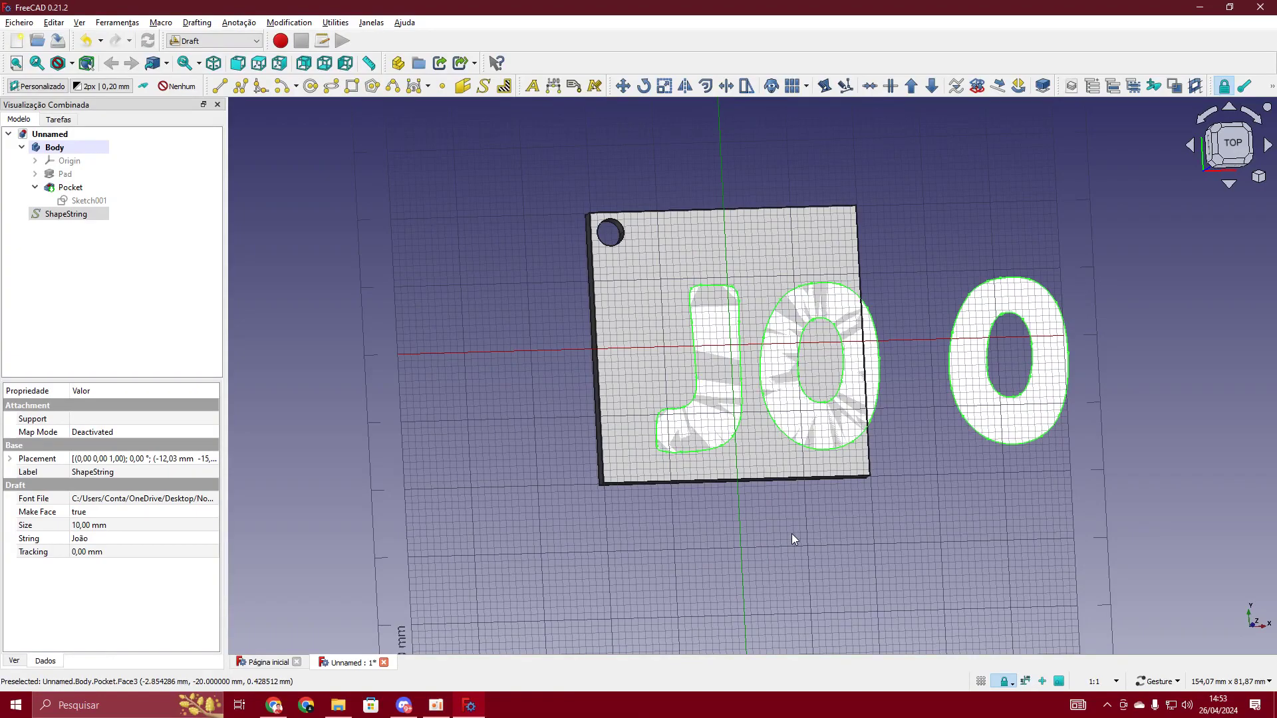
double_click(69, 213)
click(83, 291)
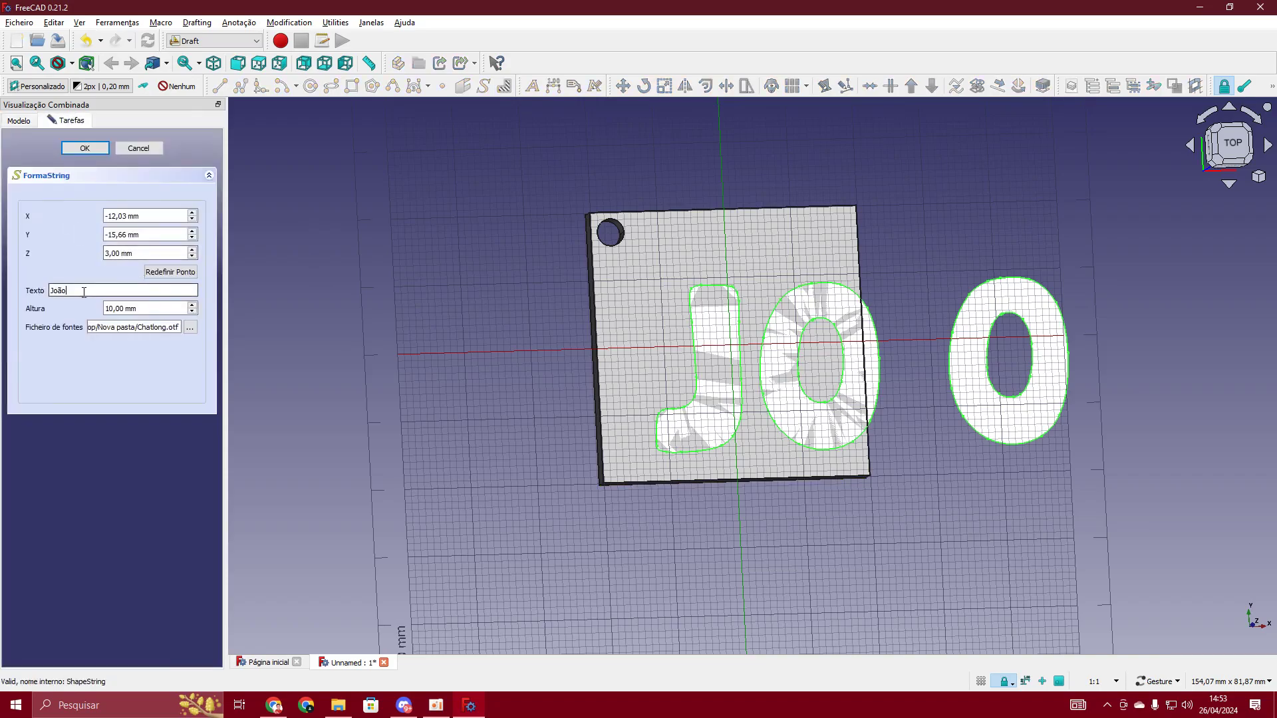
click(86, 148)
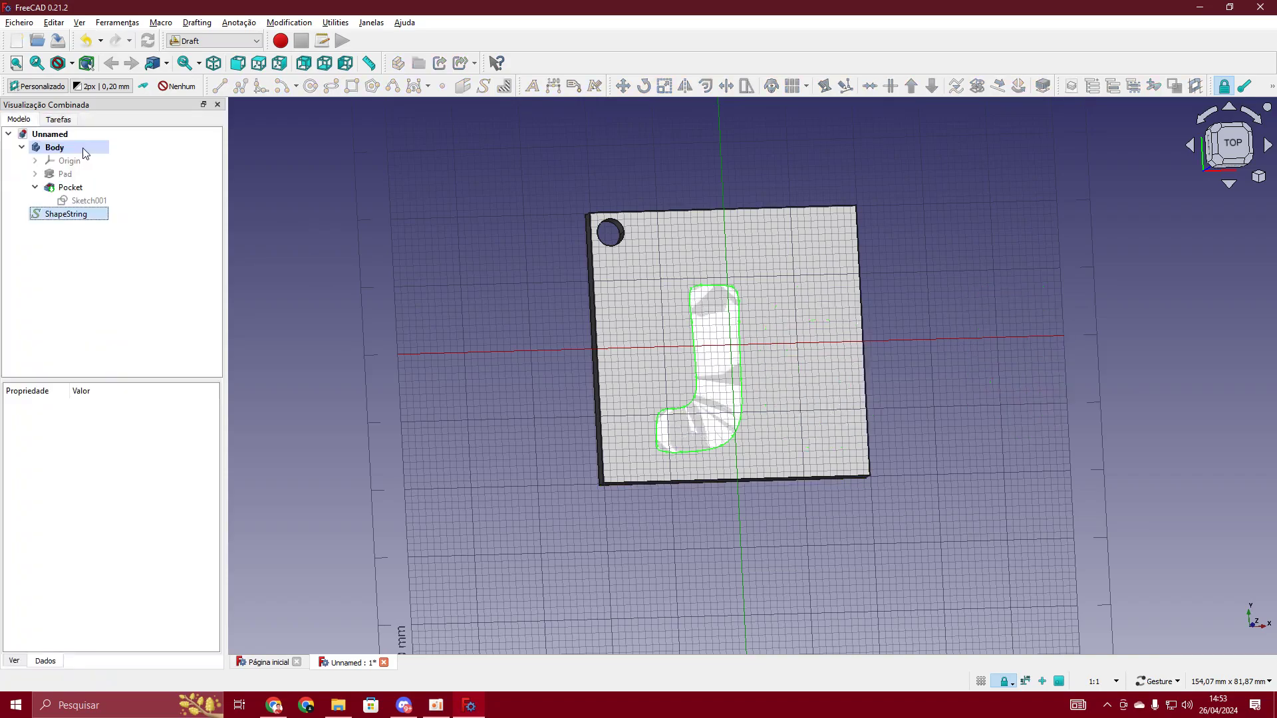
- Rotate the J ShapeString about 45° counterclockwise around a point at about X 10, Y 0 mm, using a vertical base direction
click(92, 267)
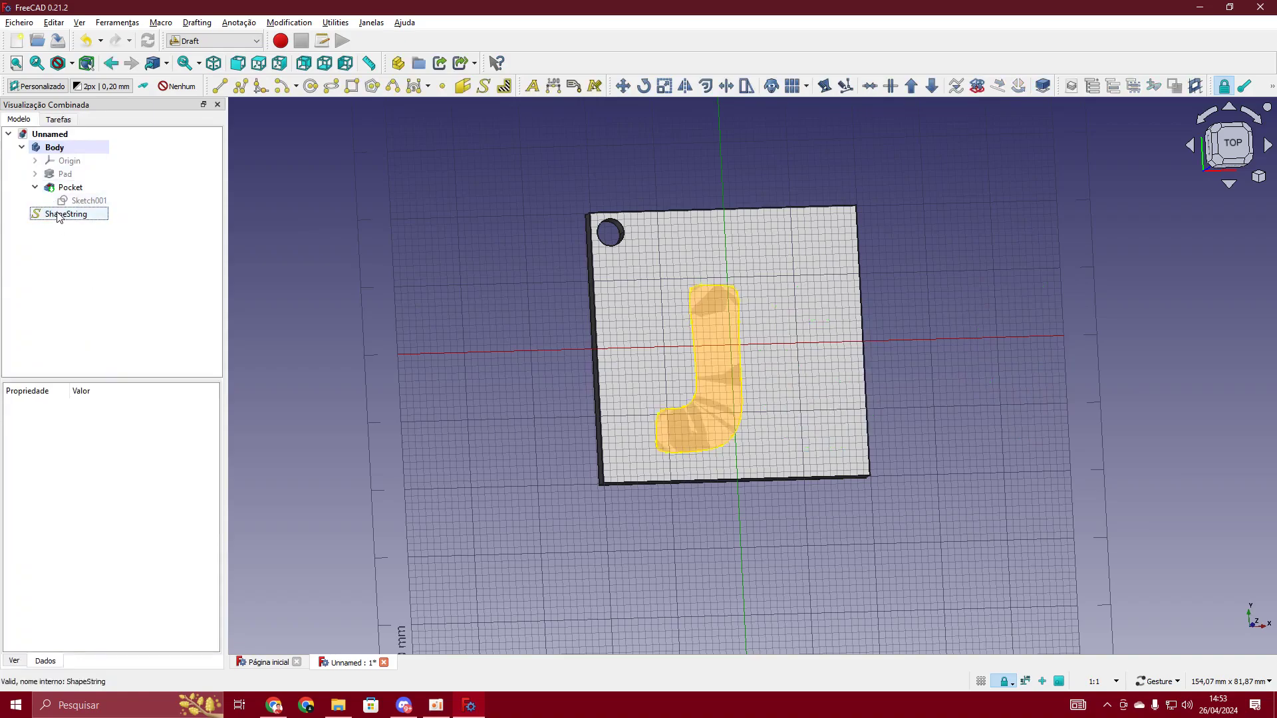
click(1222, 144)
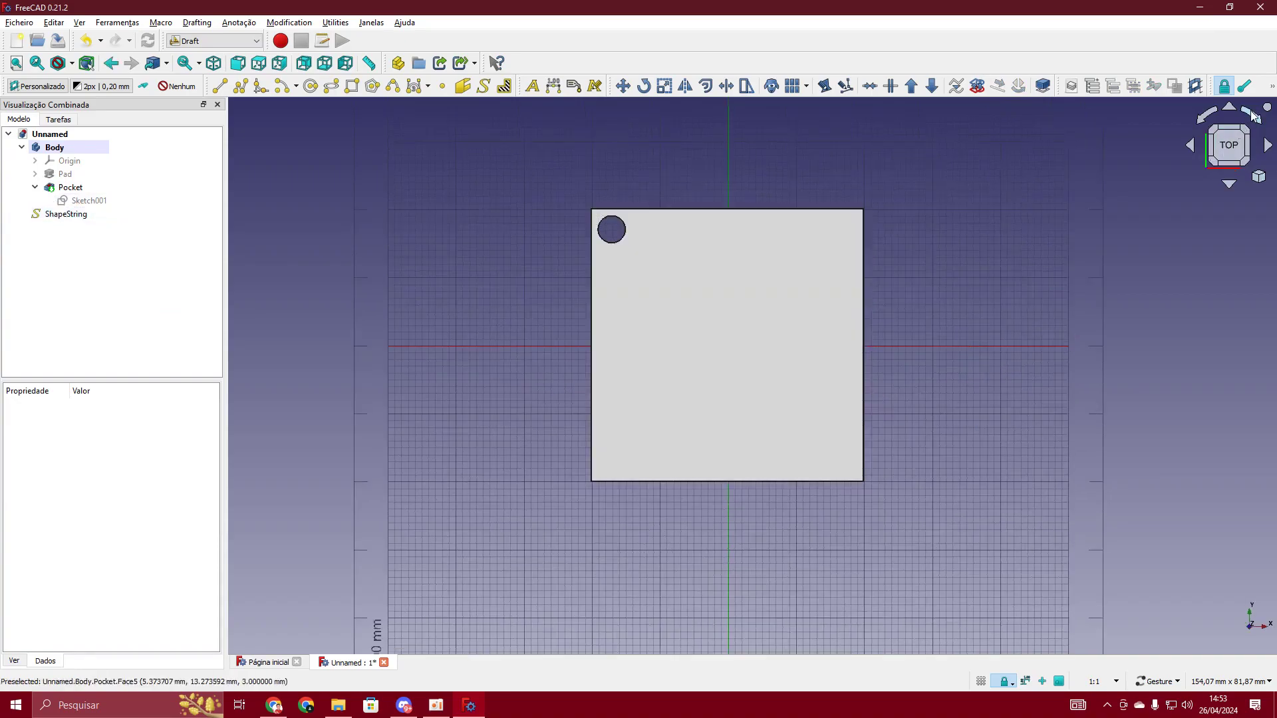
click(1253, 117)
drag(947, 382, 950, 378)
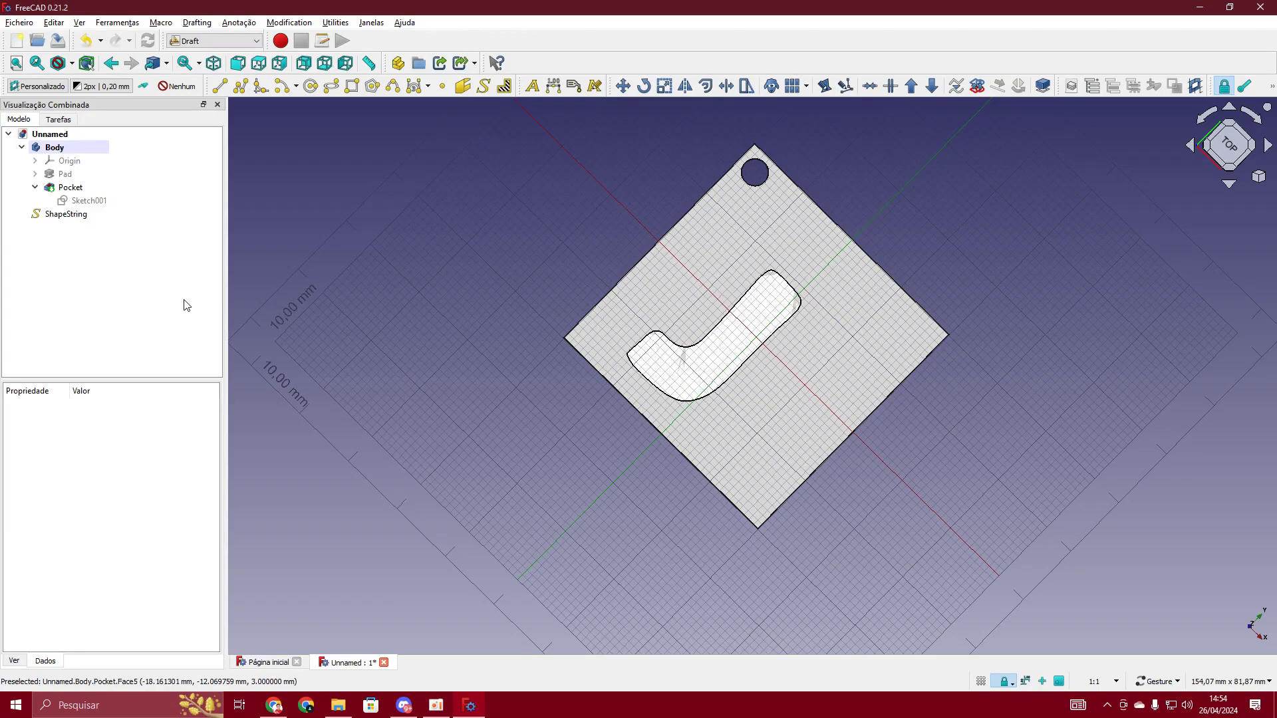
scroll(703, 333, up, 5)
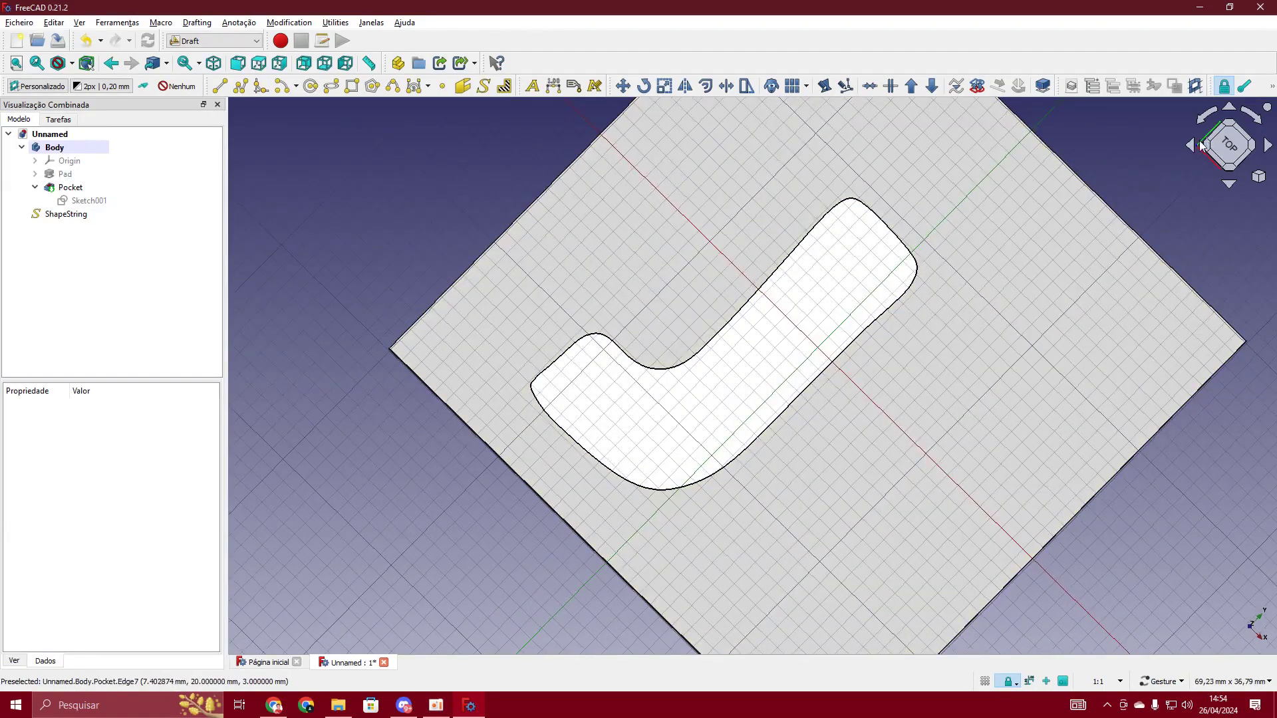
click(1230, 148)
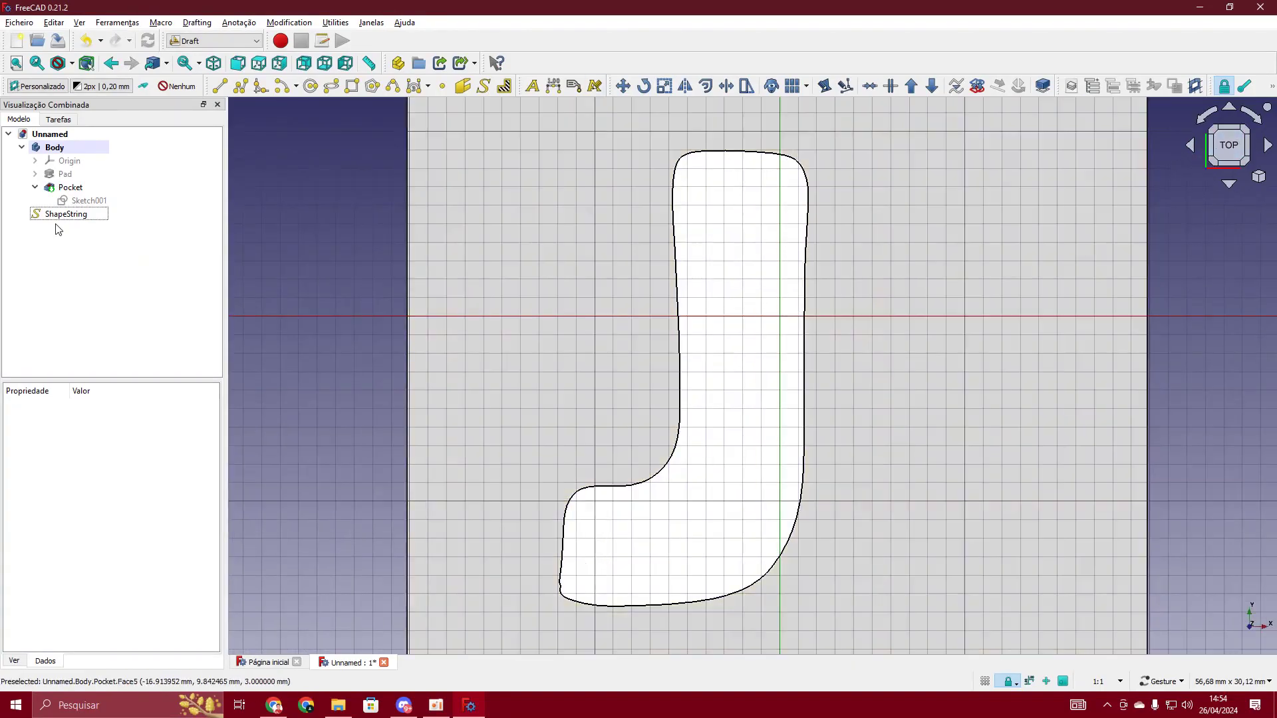
click(67, 214)
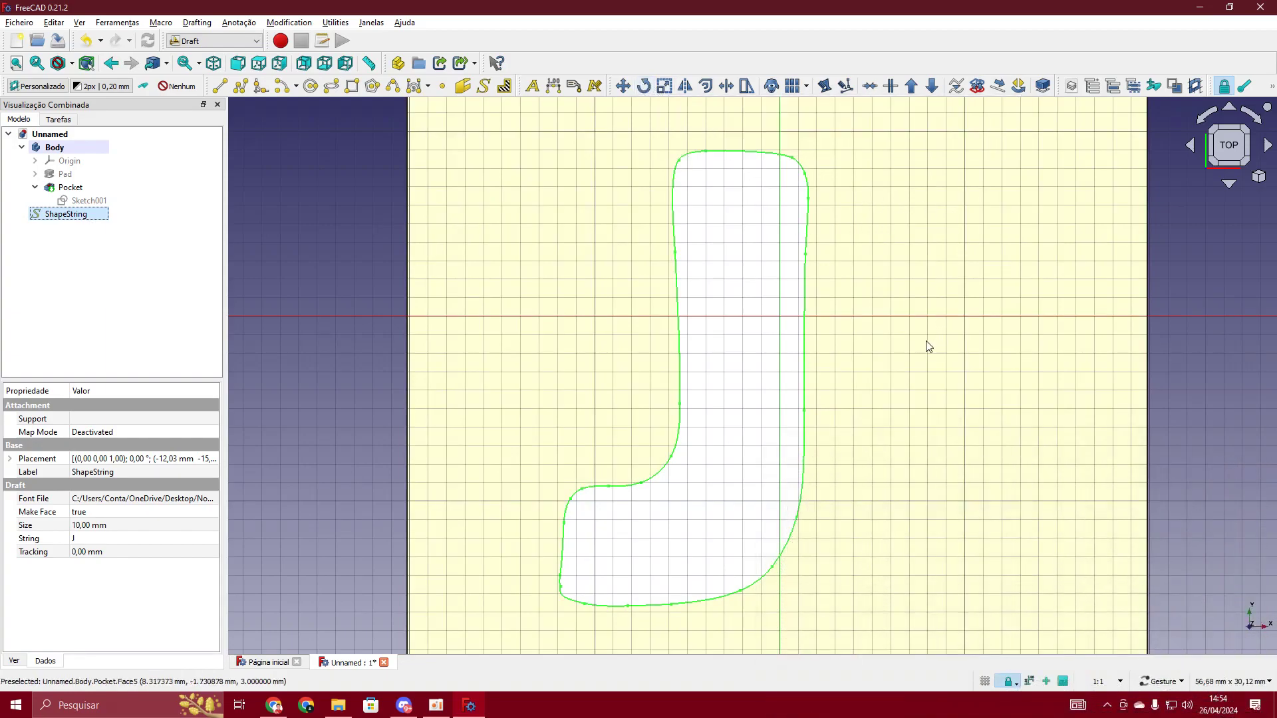
click(642, 92)
scroll(974, 325, up, 6)
right_drag(968, 268, 944, 323)
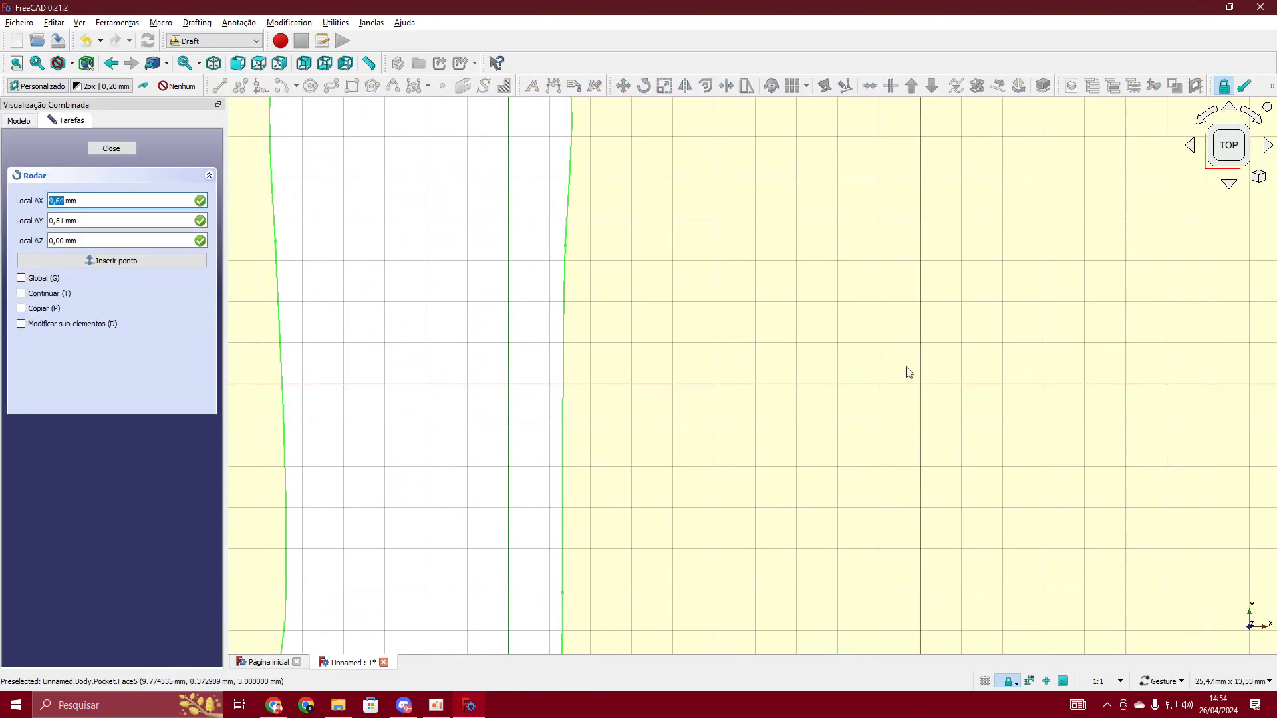
key(x)
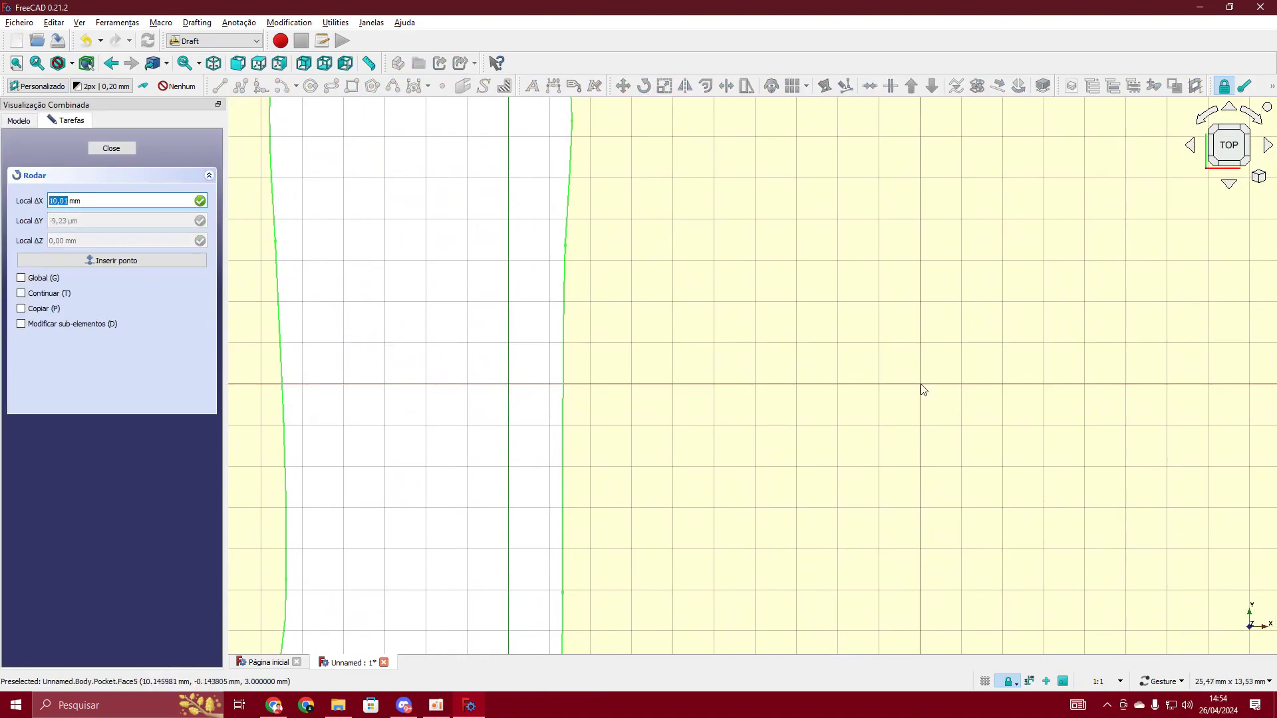
click(922, 386)
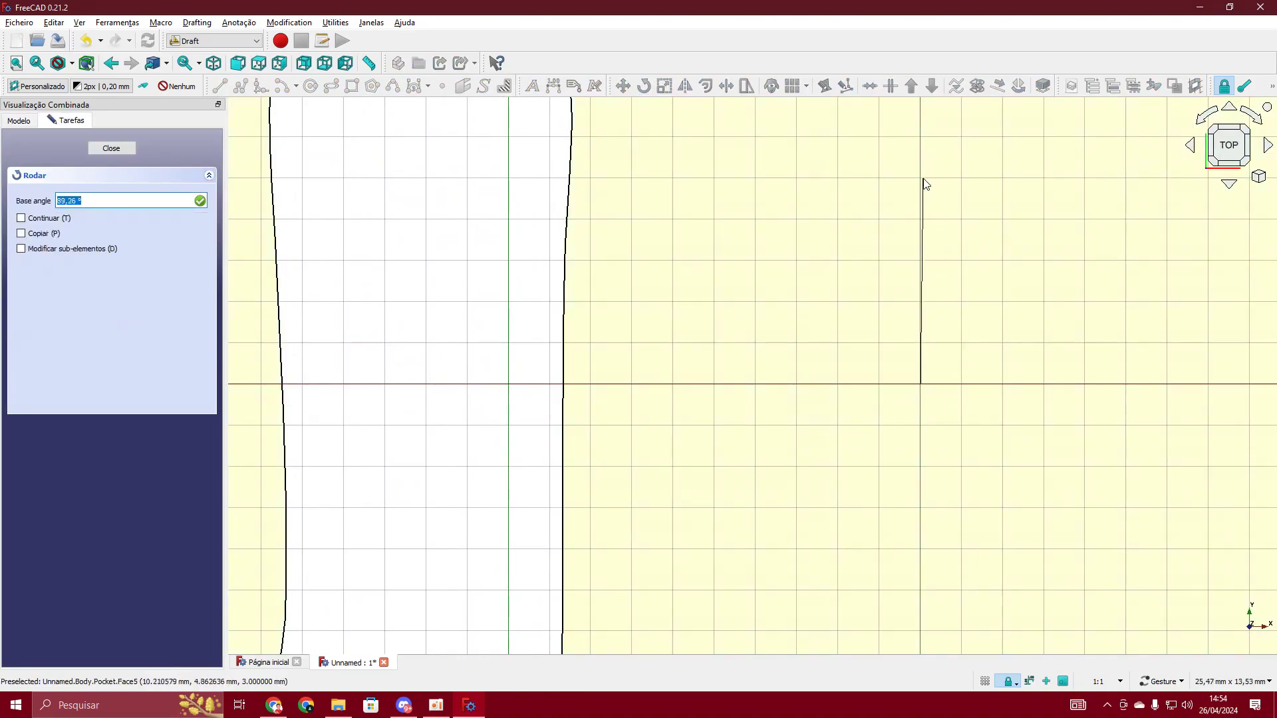
click(922, 349)
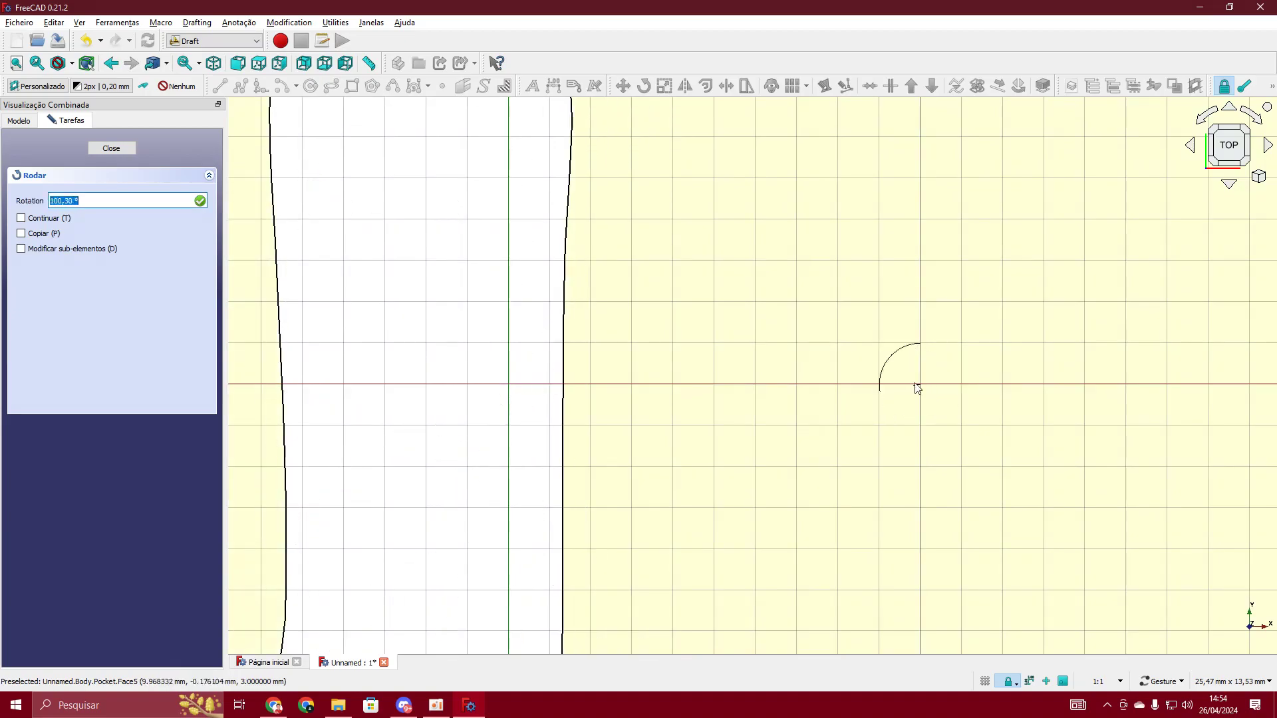
click(879, 342)
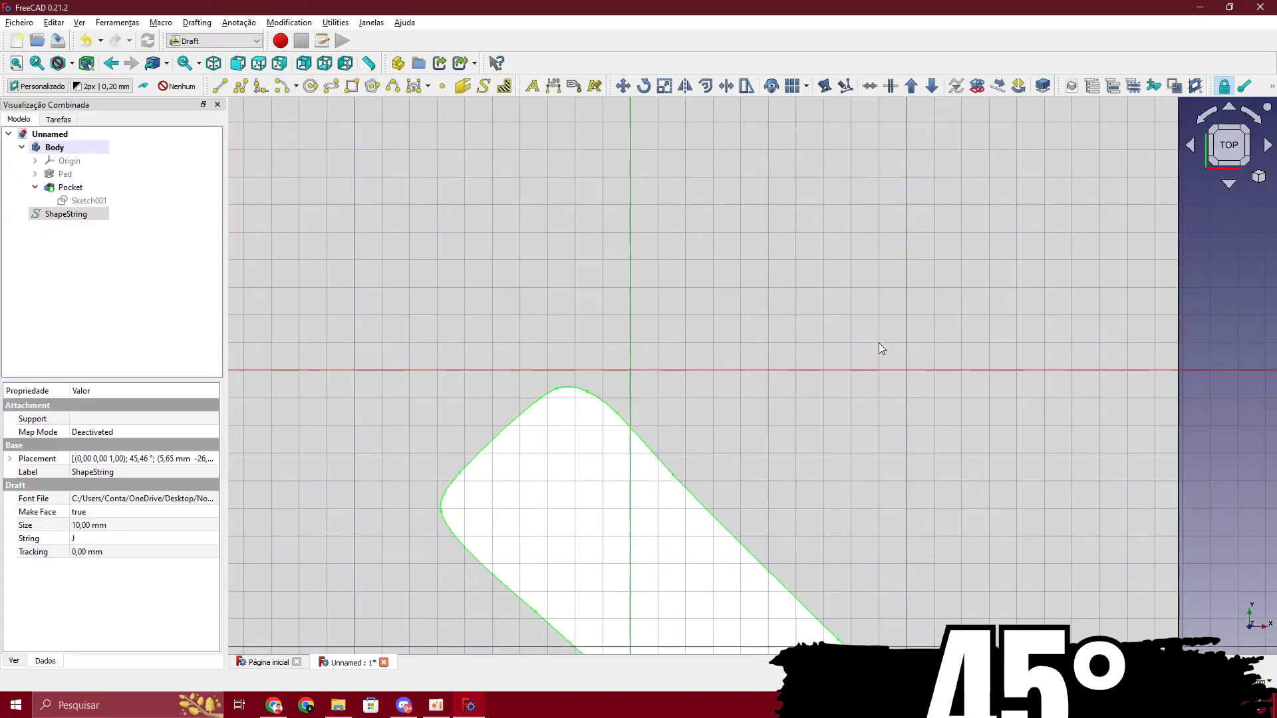
scroll(879, 342, down, 5)
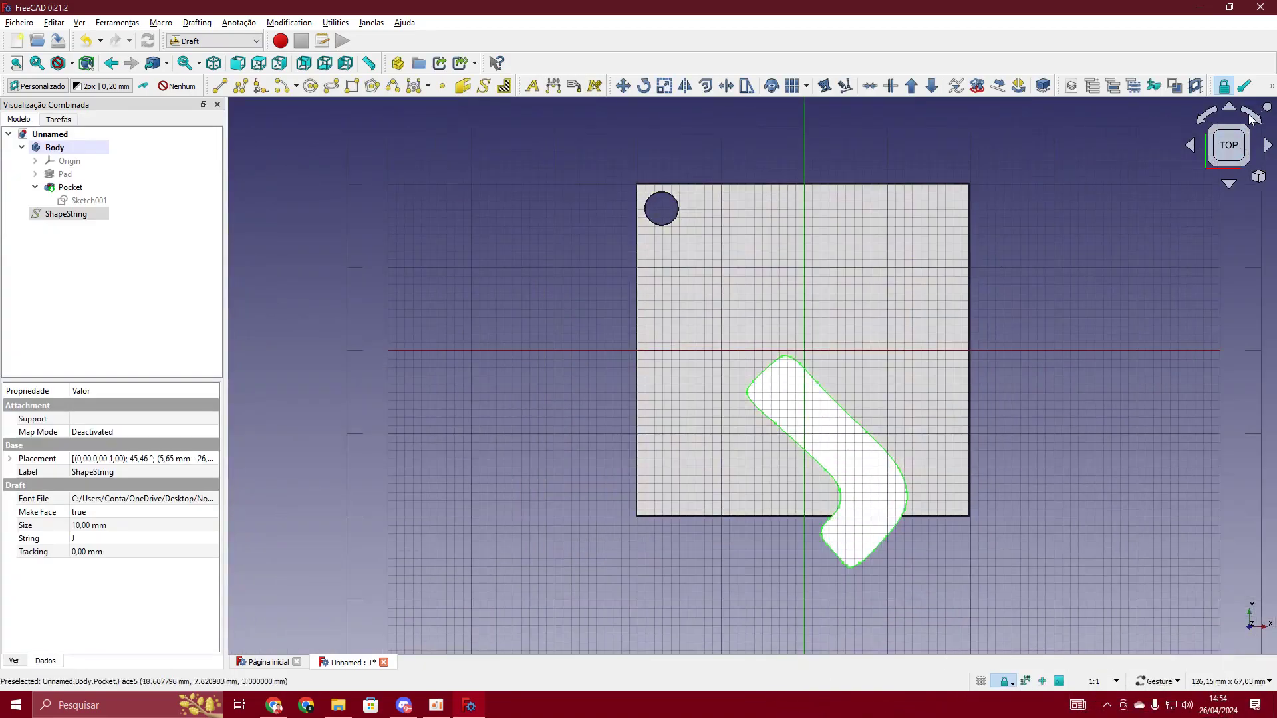
- Move the J ShapeString toward the plate's centre, to about X 1.86, Y -15.35 mm
click(1252, 117)
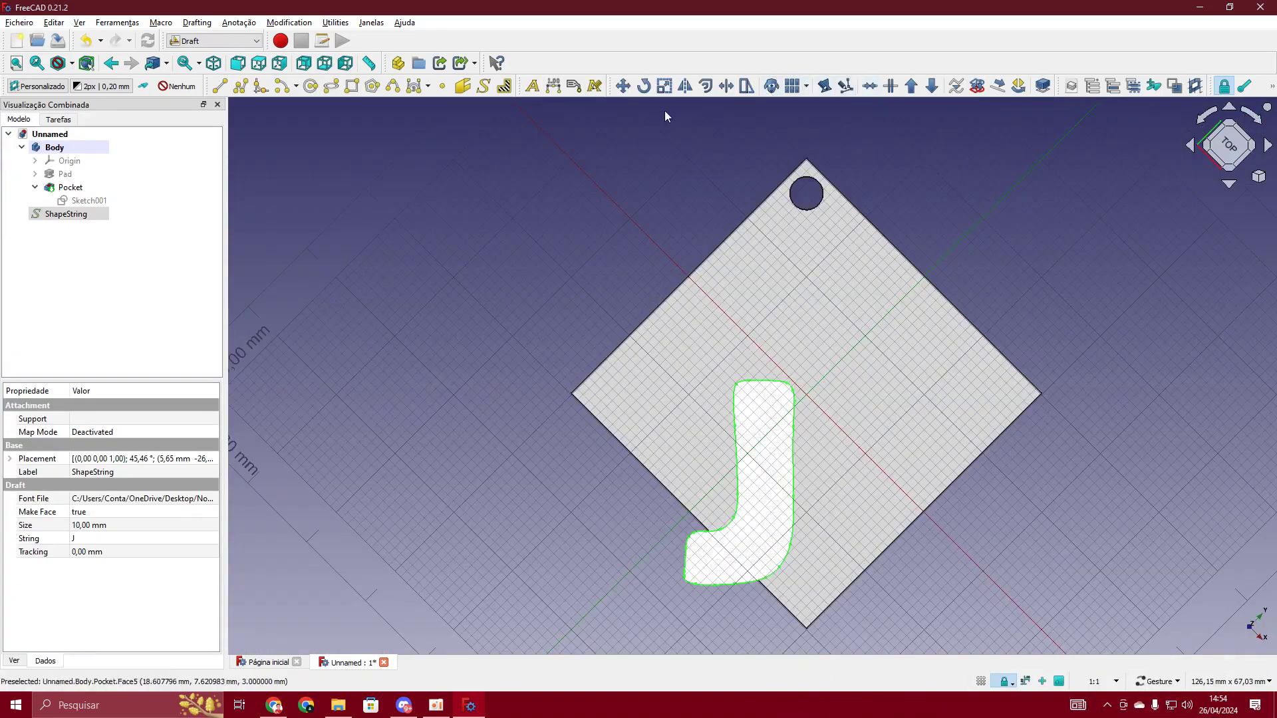
click(622, 85)
click(554, 554)
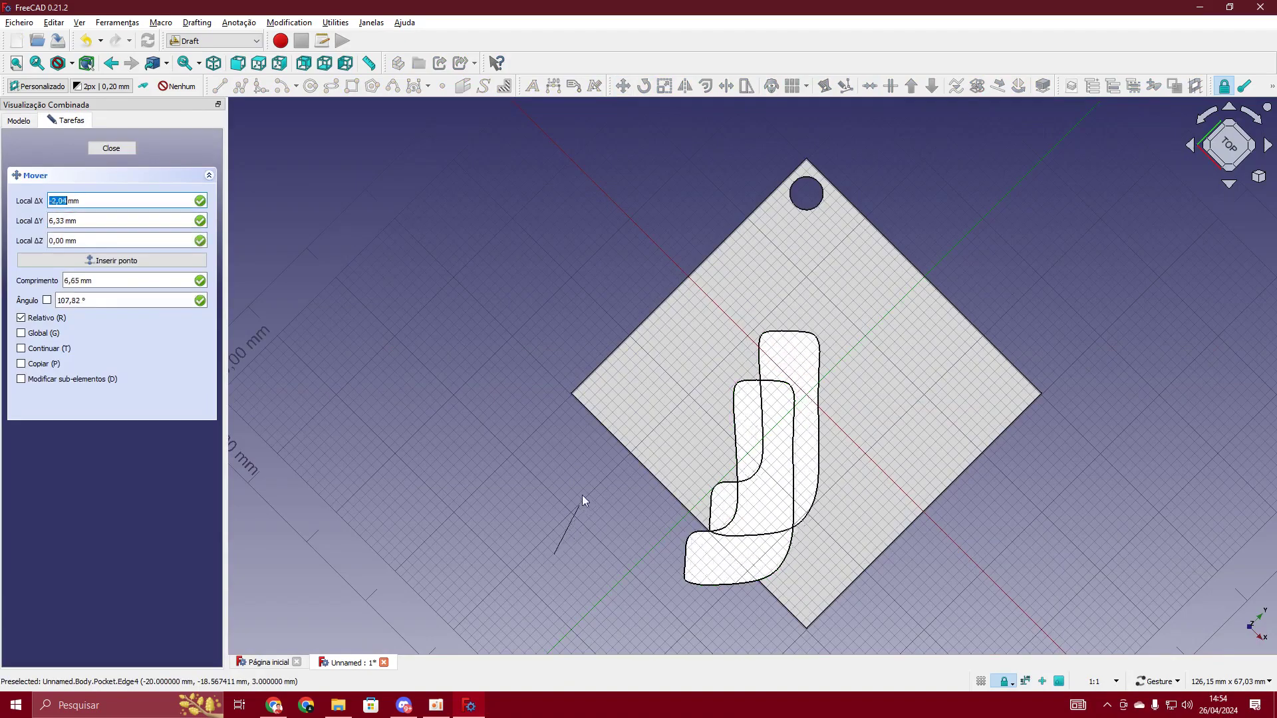
click(600, 464)
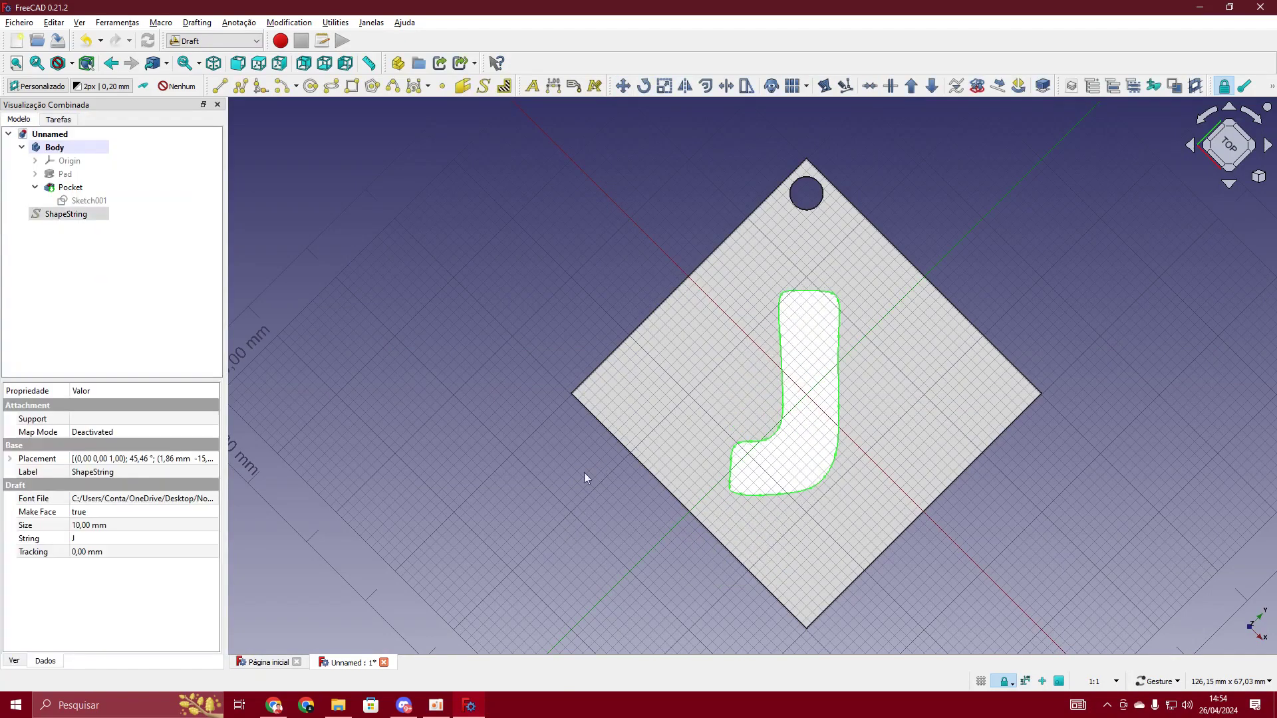
- Set the J ShapeString's height to 12 mm
double_click(65, 214)
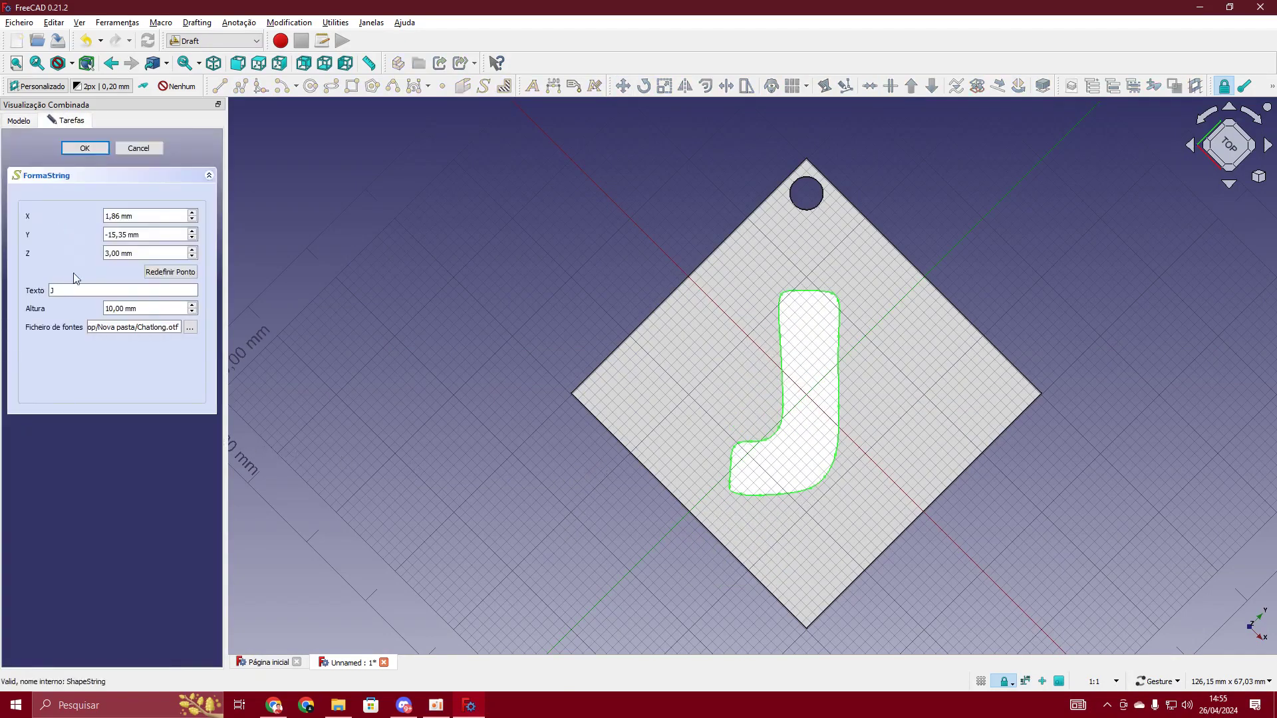
triple_click(115, 308)
text(12)
click(84, 148)
- Enlarge the J ShapeString to a height of 15 mm and move it to about X 5.31, Y -21.63 mm
double_click(64, 214)
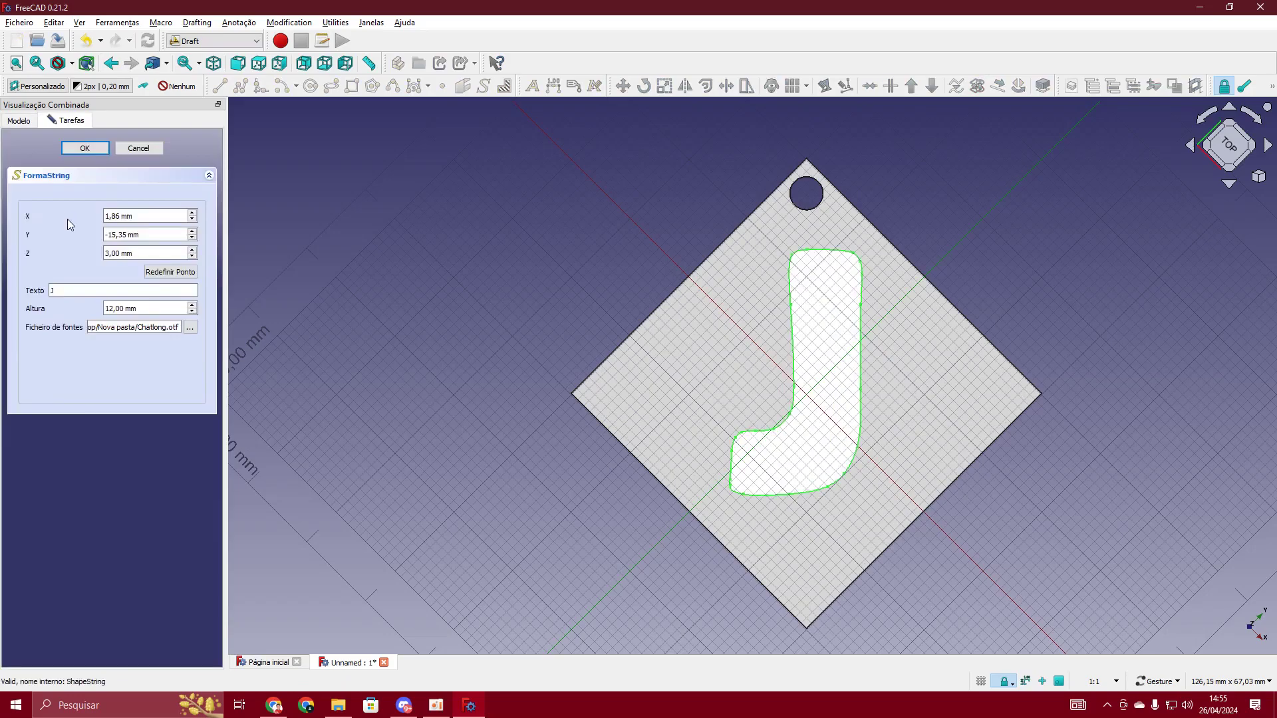
triple_click(119, 307)
text(15)
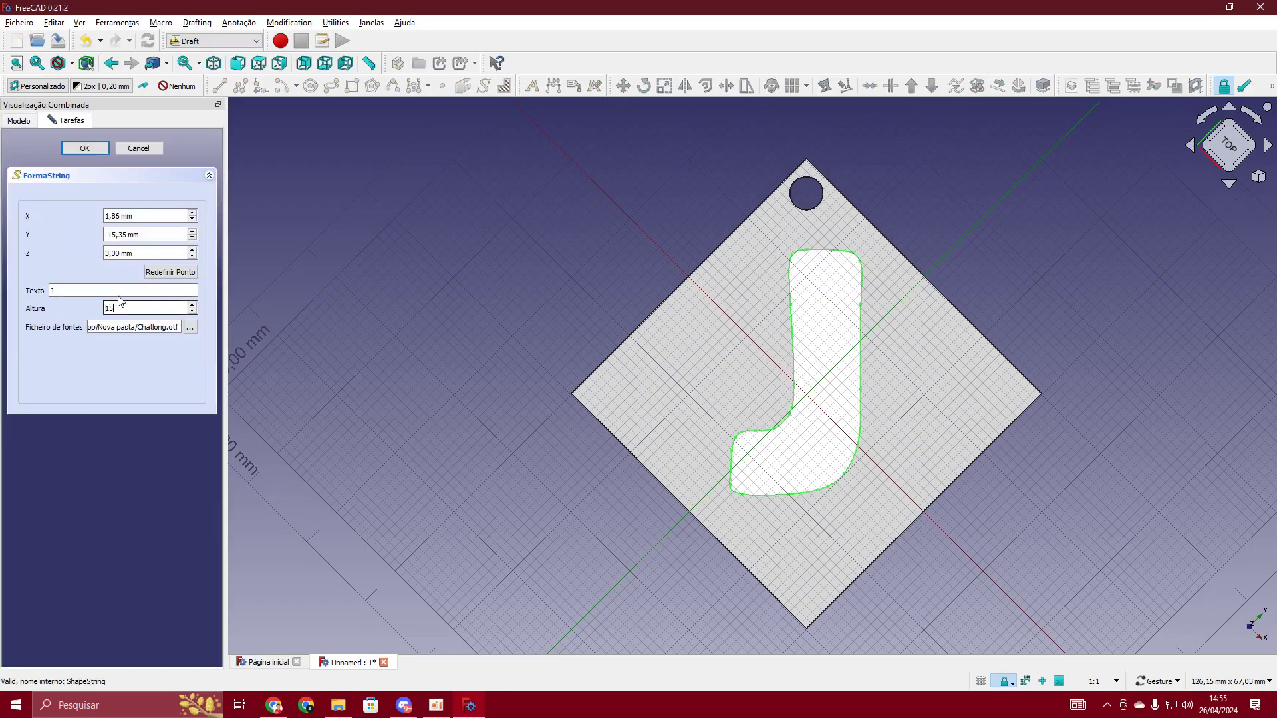
click(85, 147)
click(622, 86)
click(663, 282)
click(649, 345)
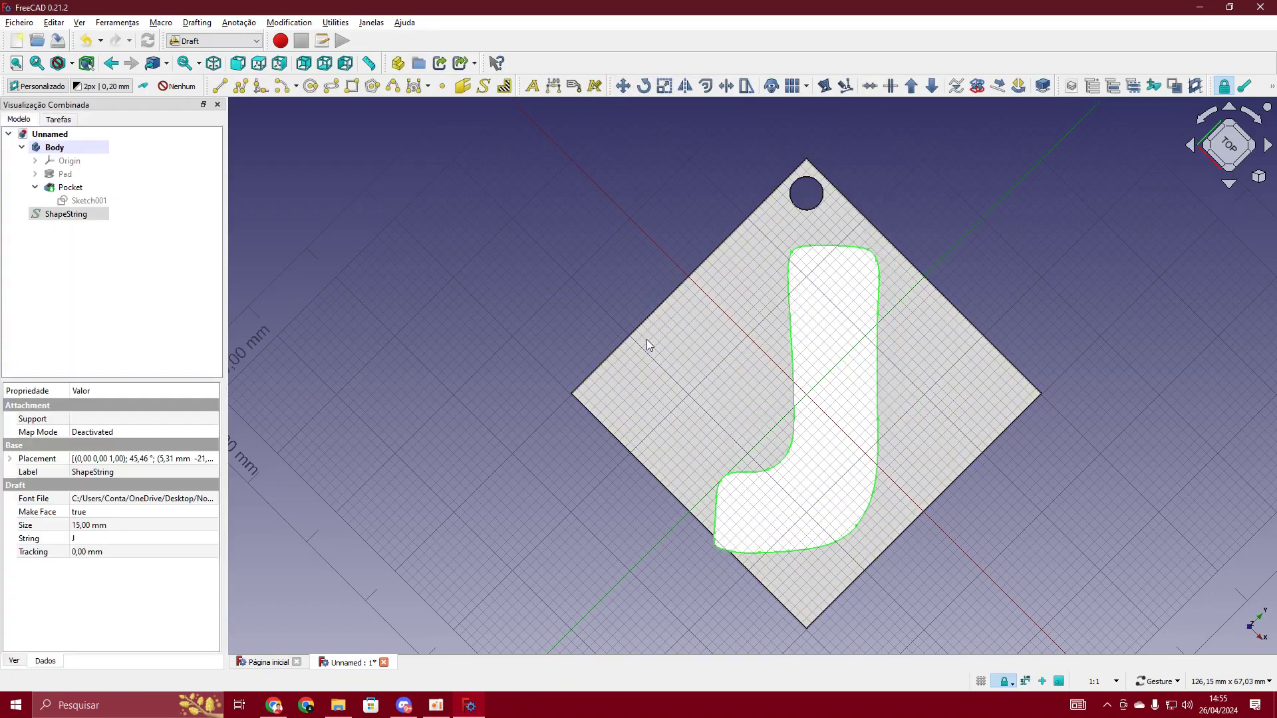
- Set the J ShapeString's height to 14.5 mm and reposition it within the plate at about X 2.88, Y -19.54 mm
double_click(66, 214)
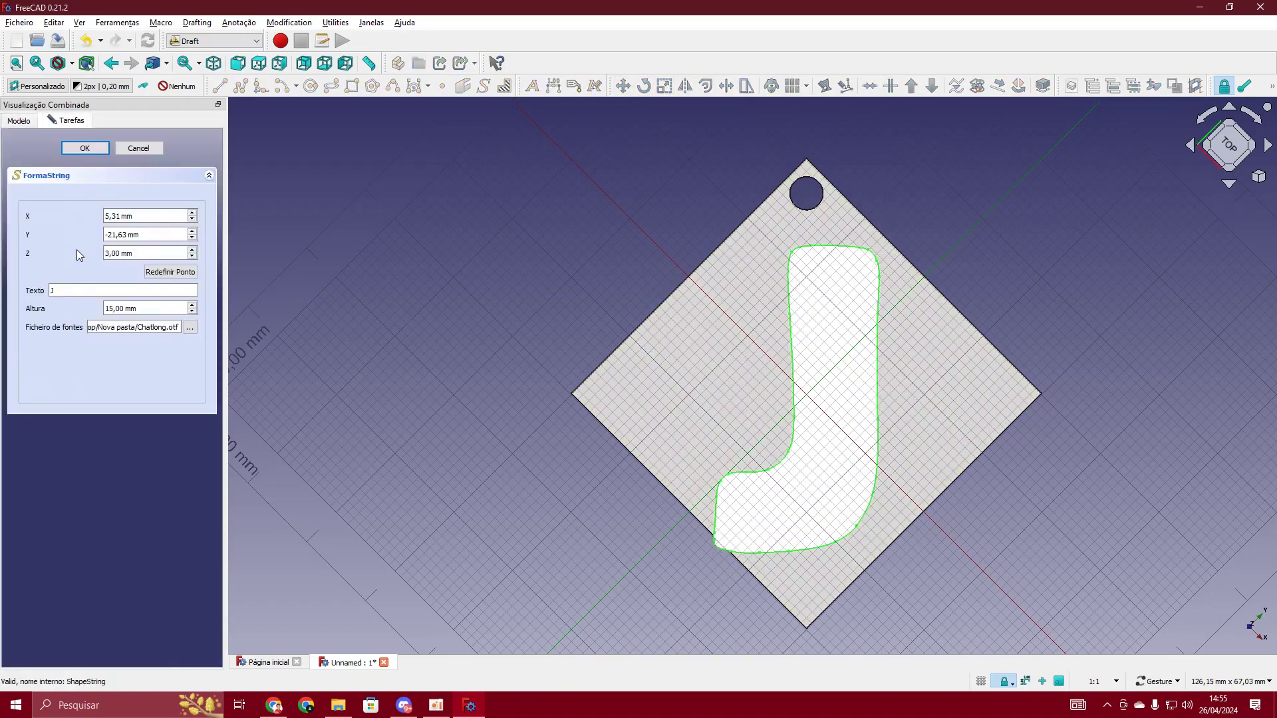
triple_click(119, 308)
text(14,5)
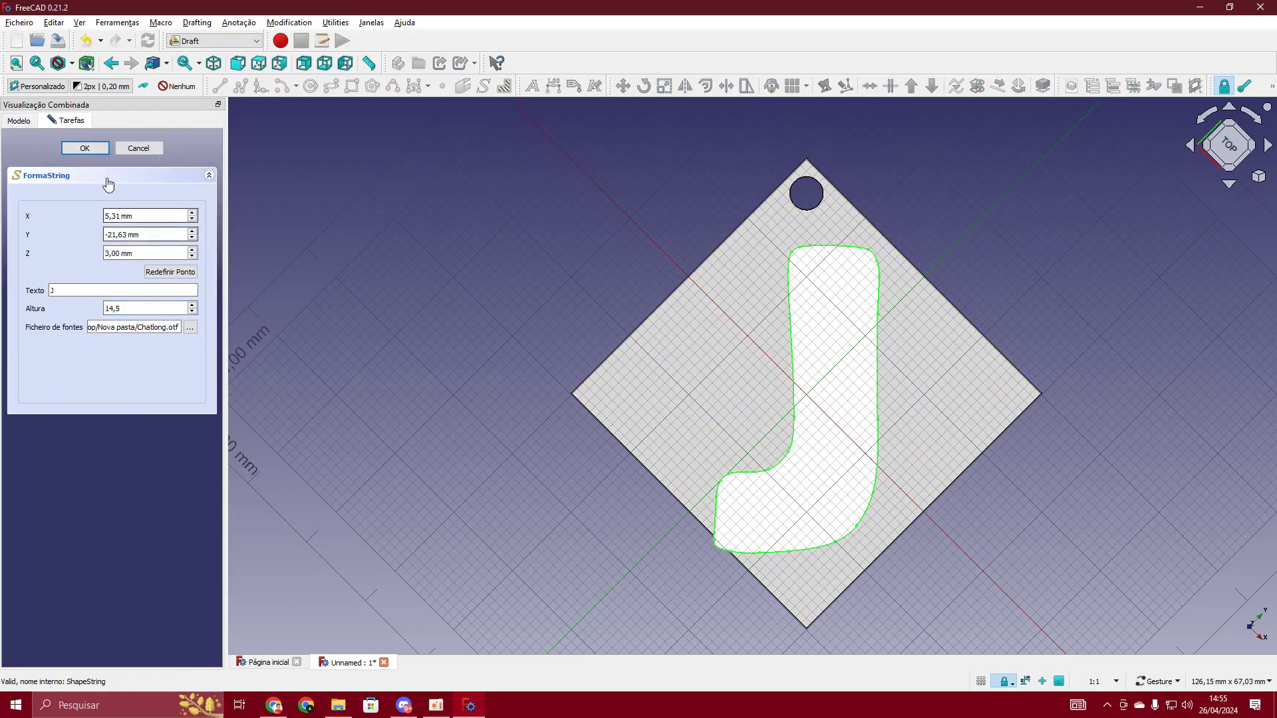
click(97, 149)
click(622, 86)
click(599, 367)
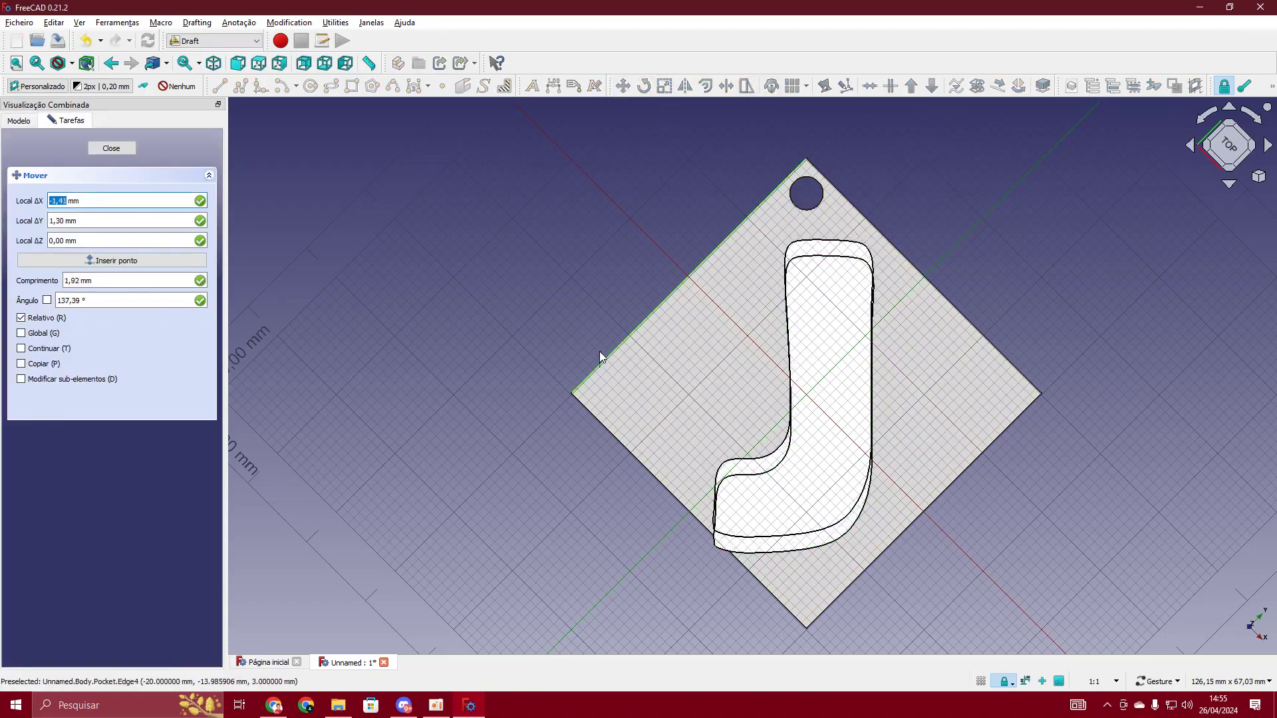
click(599, 340)
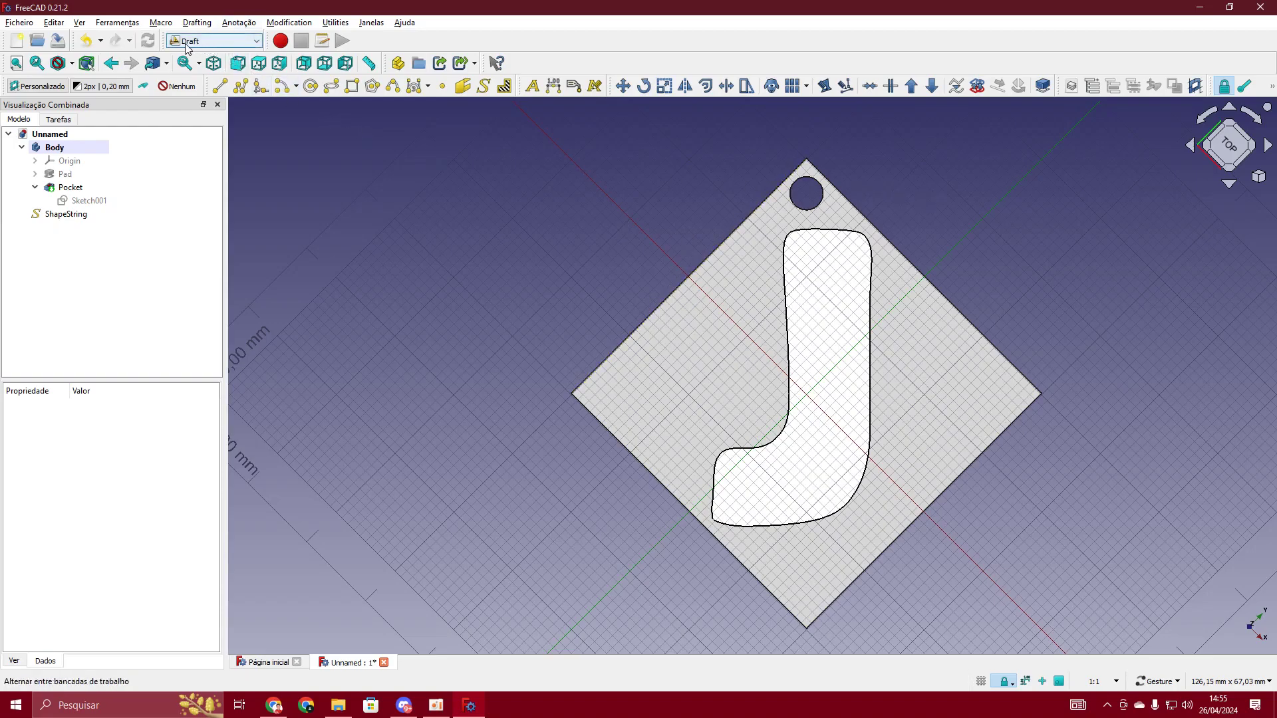
- Switch to the Part Design workbench and place the J ShapeString inside the plate's Body
click(207, 48)
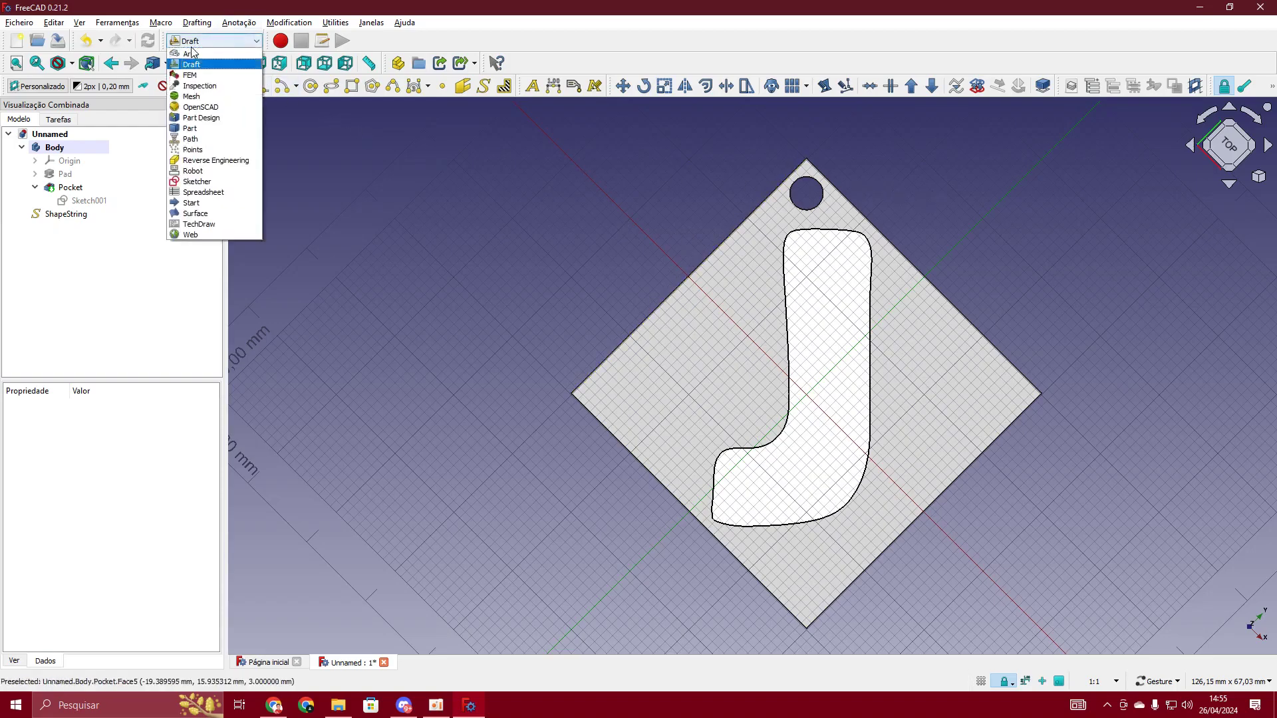
click(238, 117)
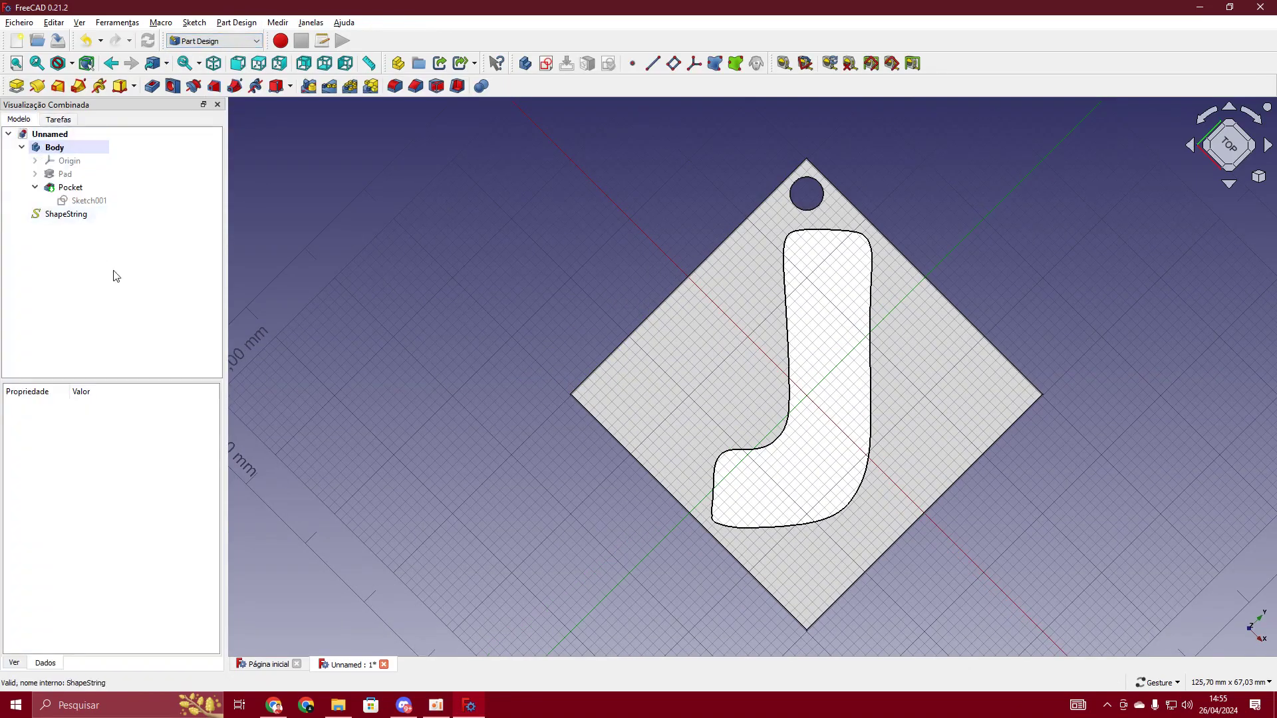
click(1257, 179)
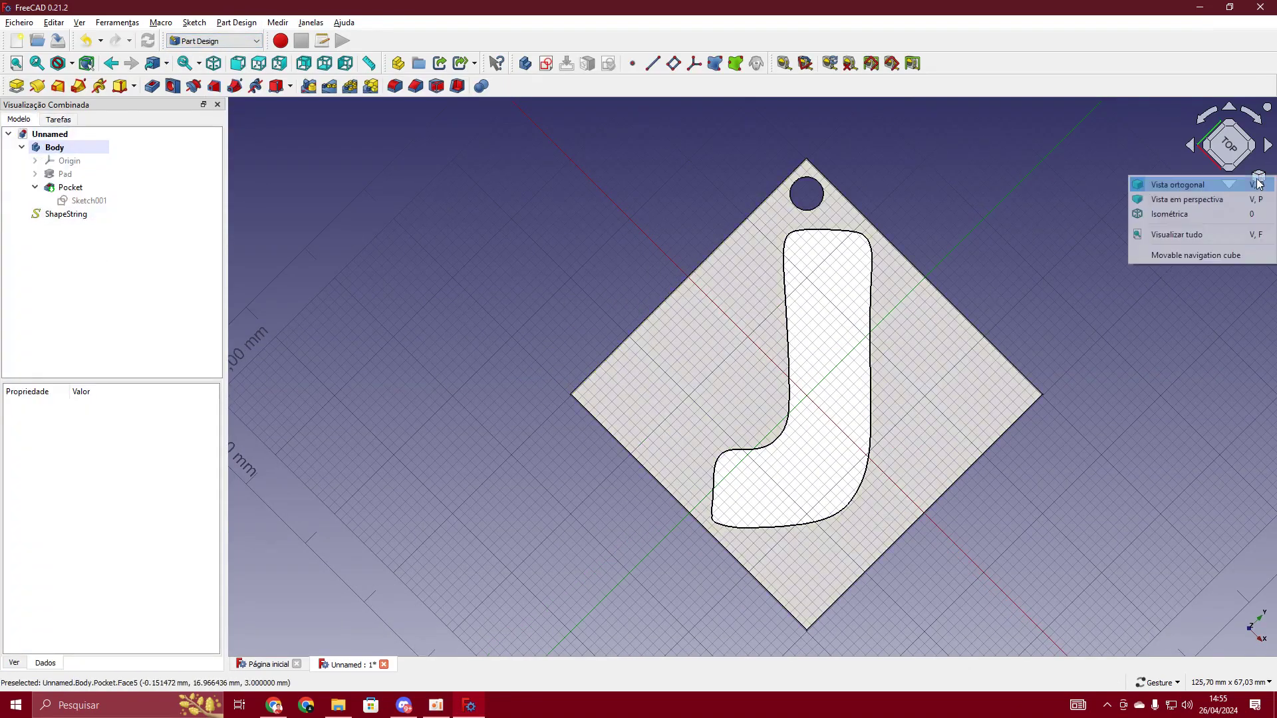
click(1184, 213)
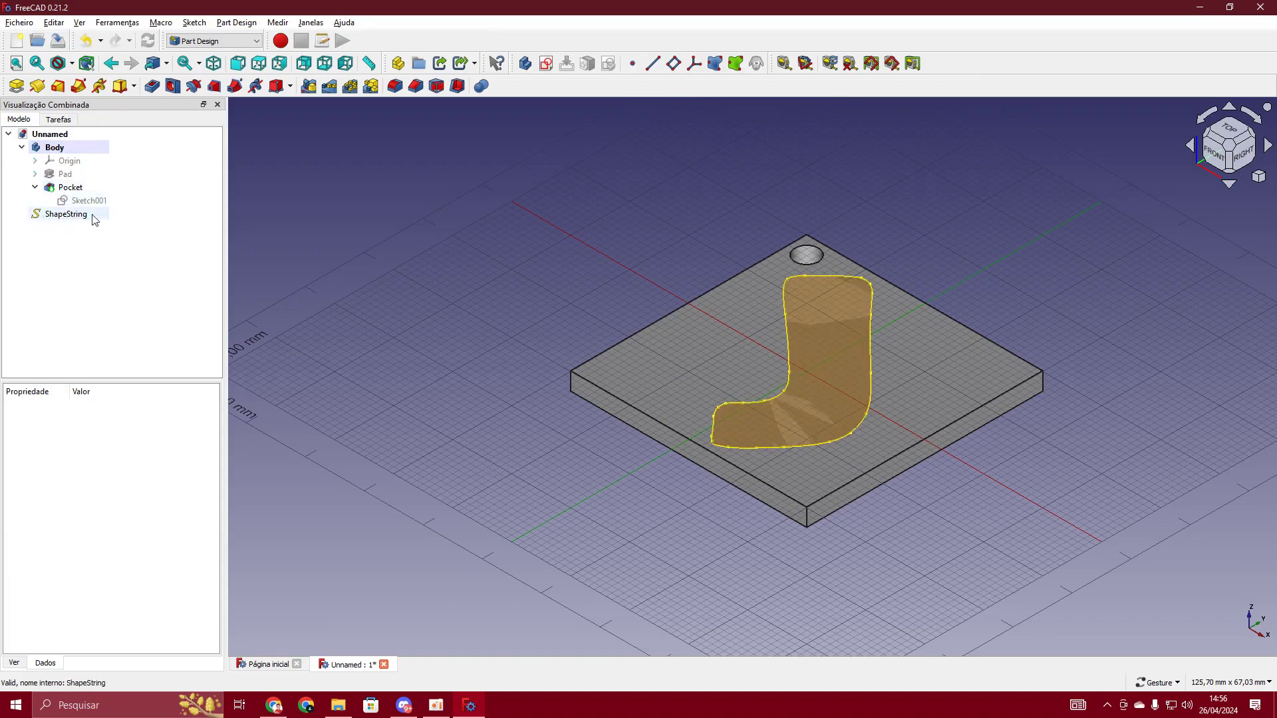
click(23, 147)
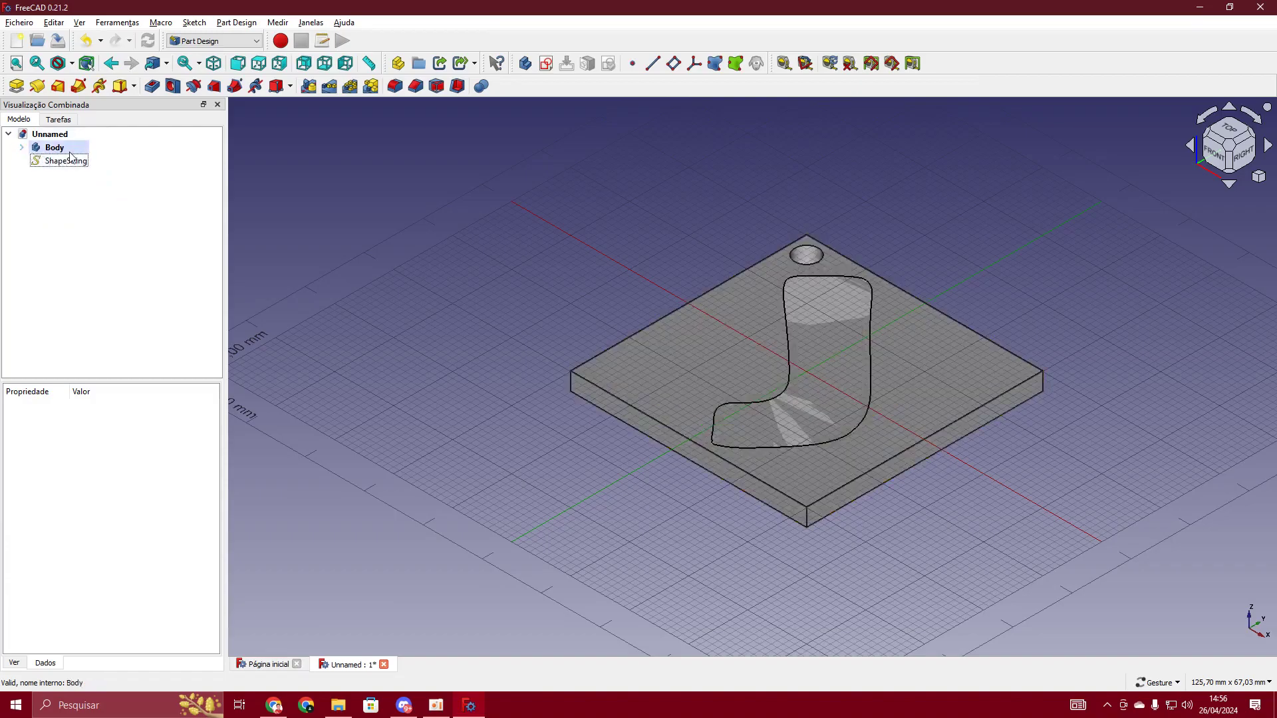
click(22, 147)
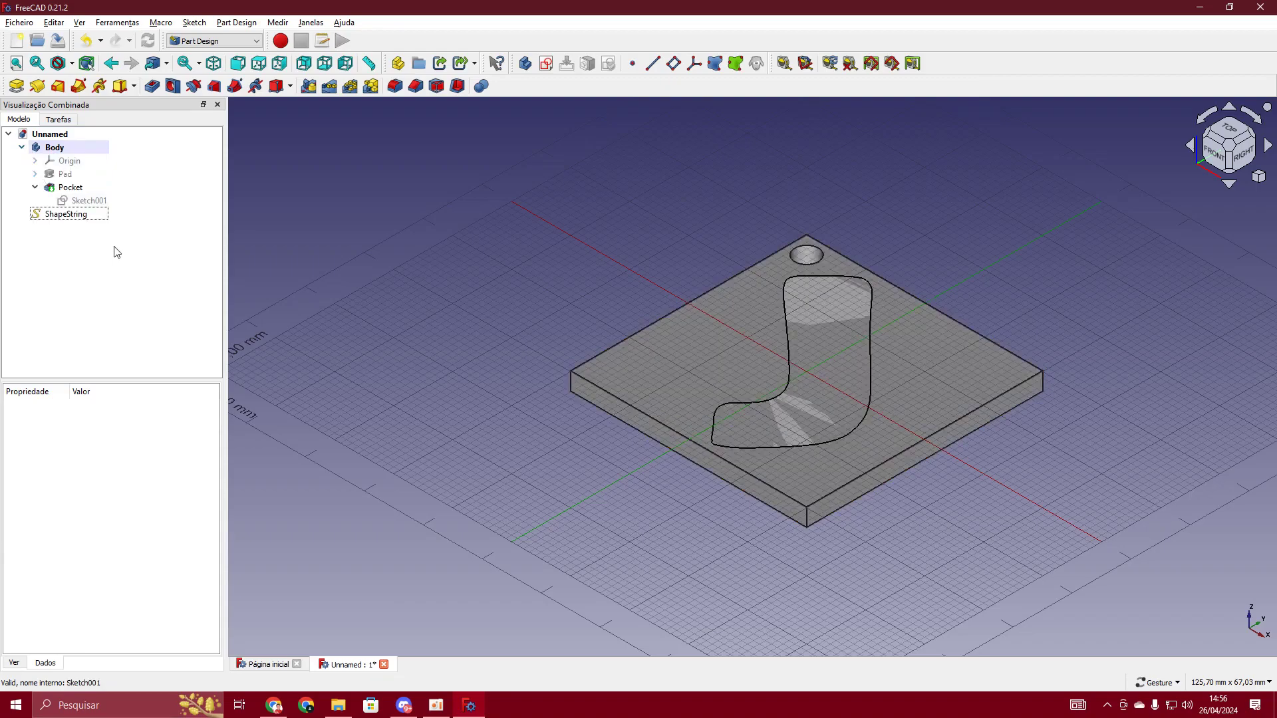
drag(60, 214, 85, 172)
drag(58, 146, 56, 146)
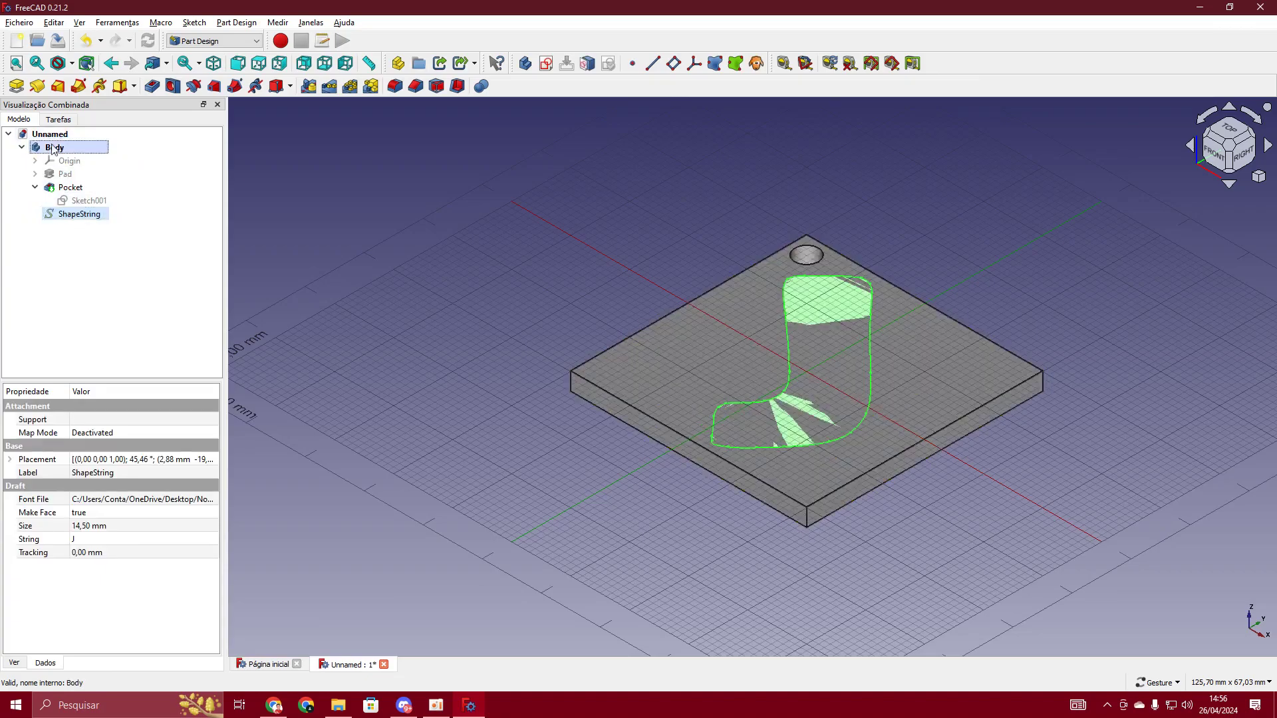
click(98, 267)
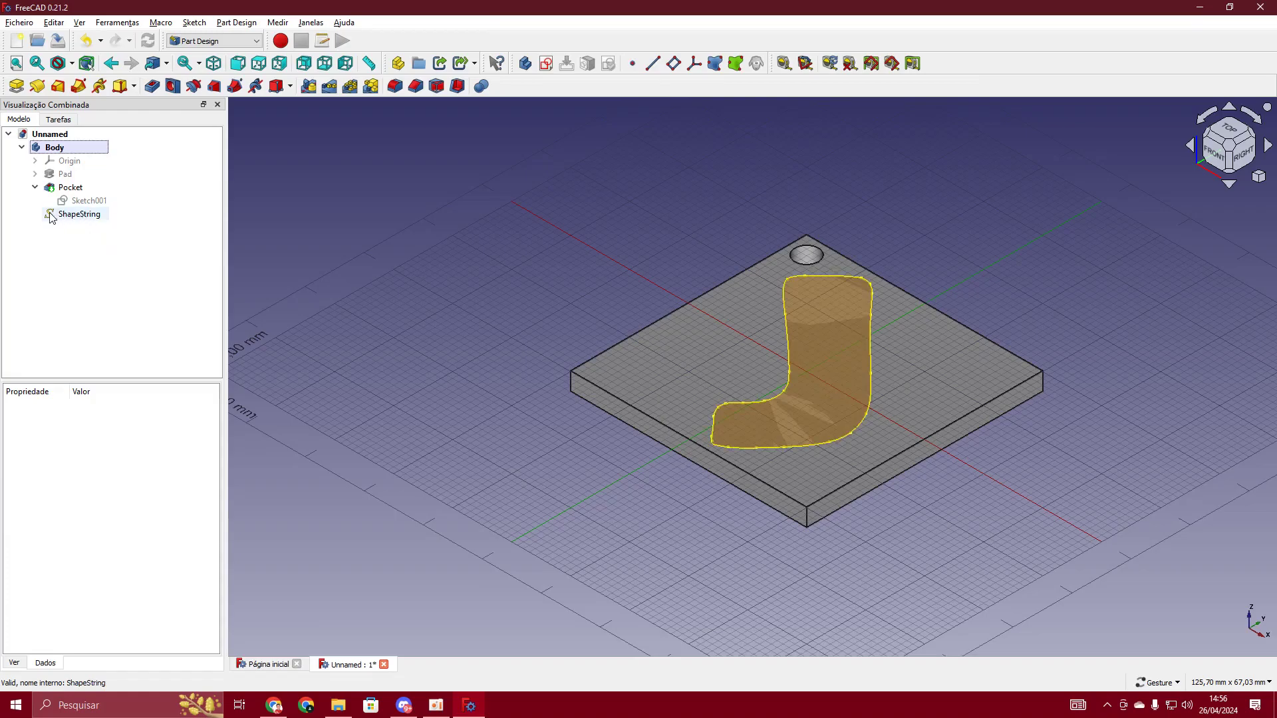
- Cut the J ShapeString into the plate as a 2 mm deep pocket
click(78, 218)
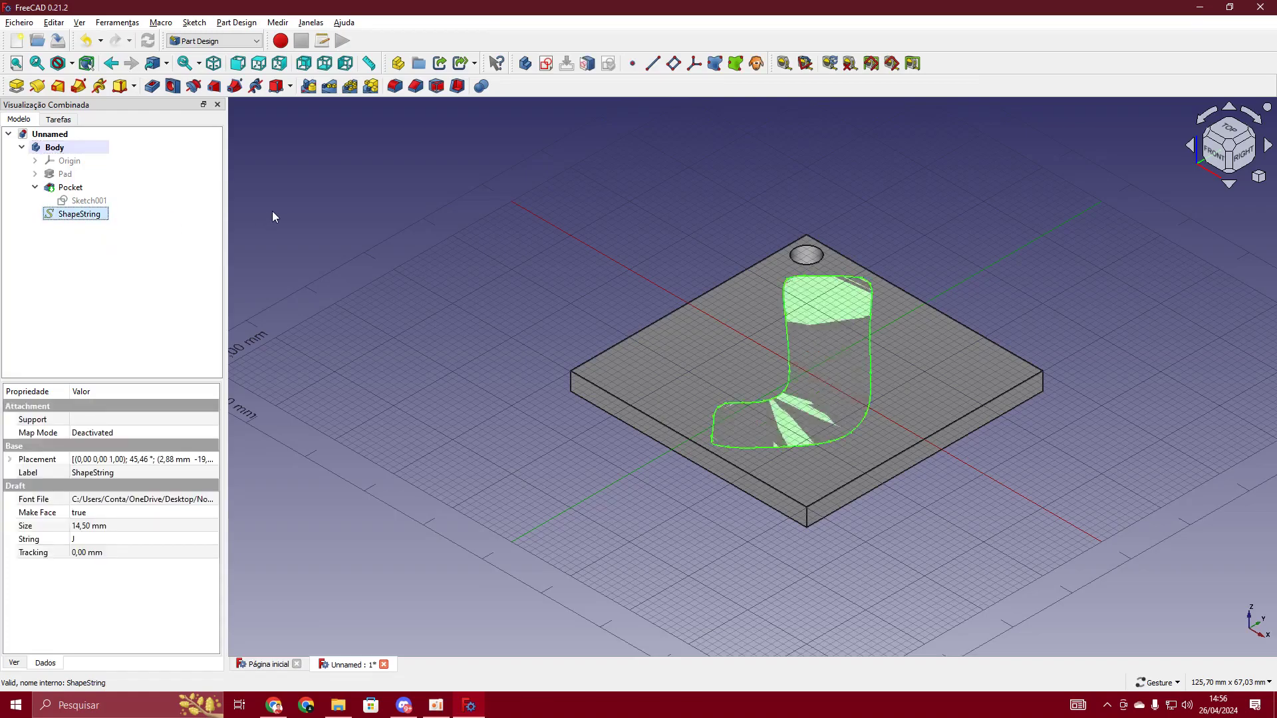
click(152, 87)
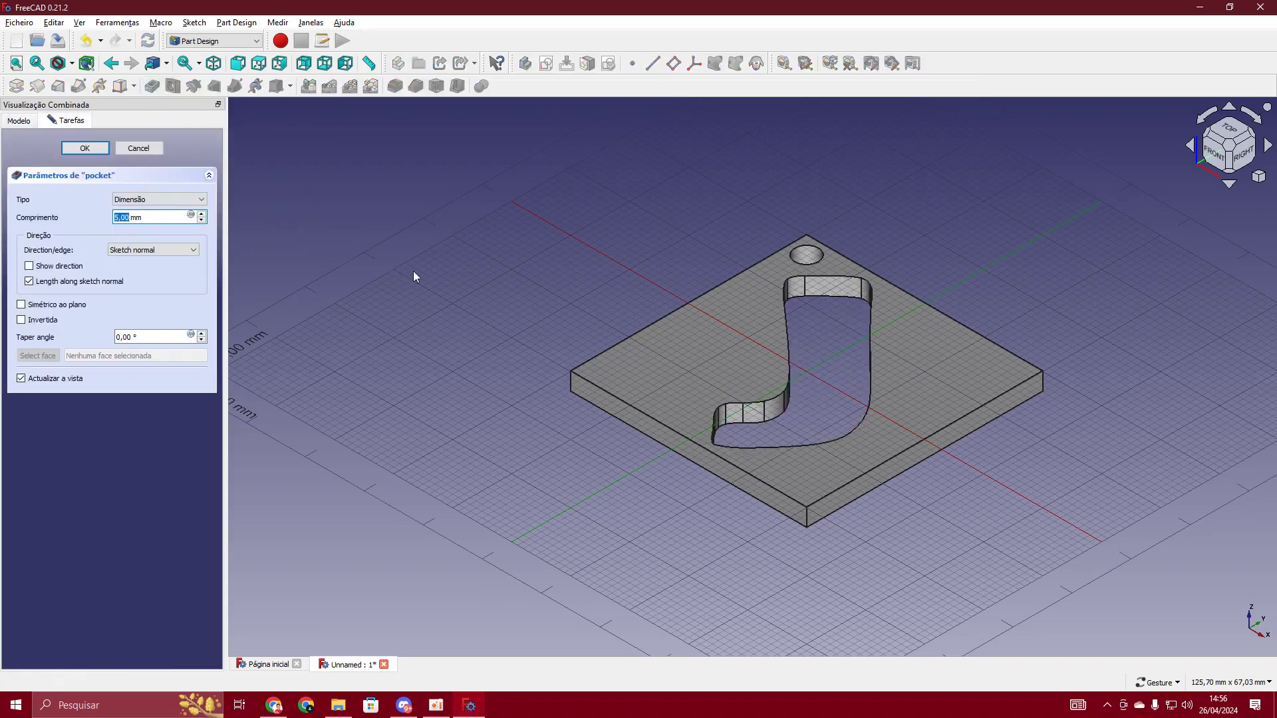
drag(909, 226, 875, 240)
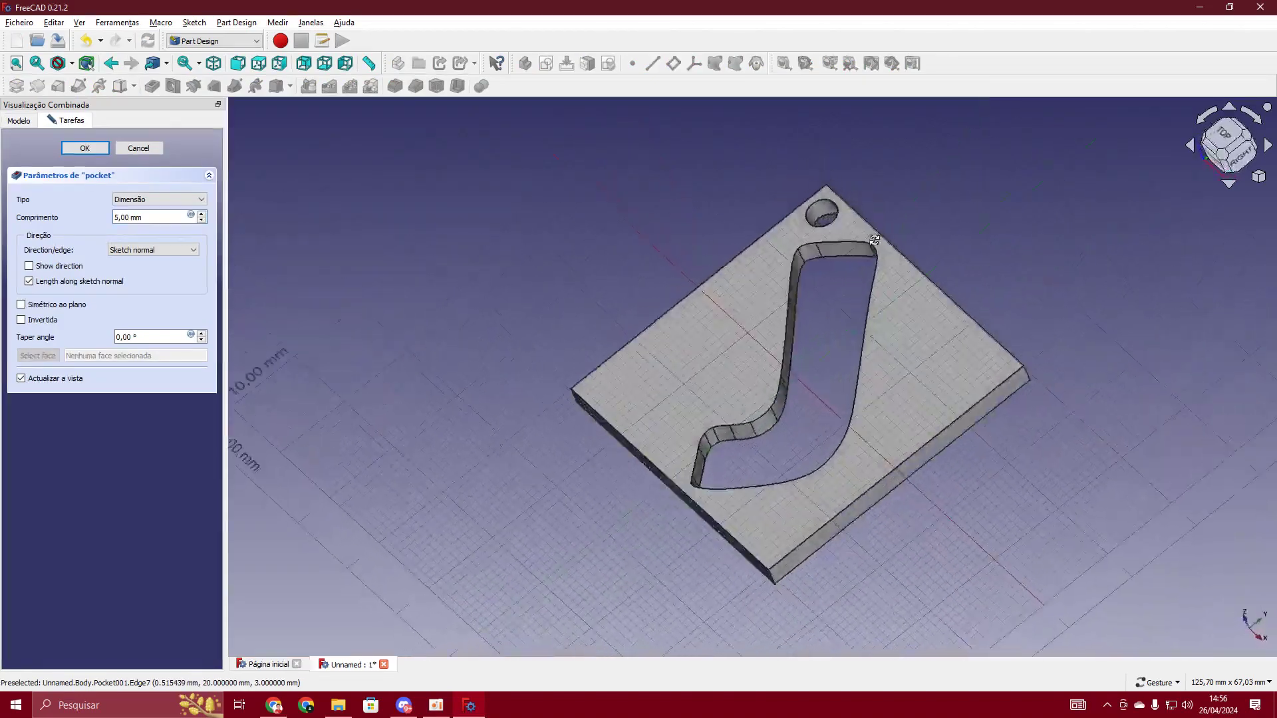
key(0)
double_click(177, 219)
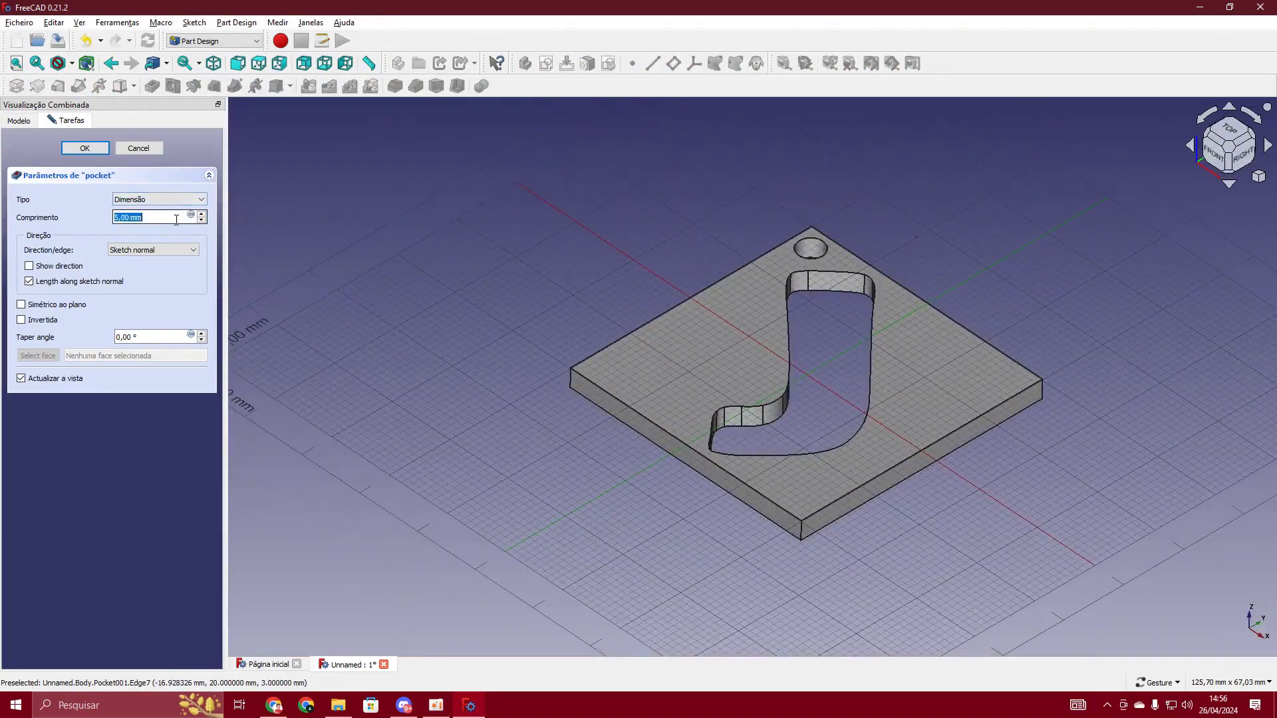
text(2)
click(85, 149)
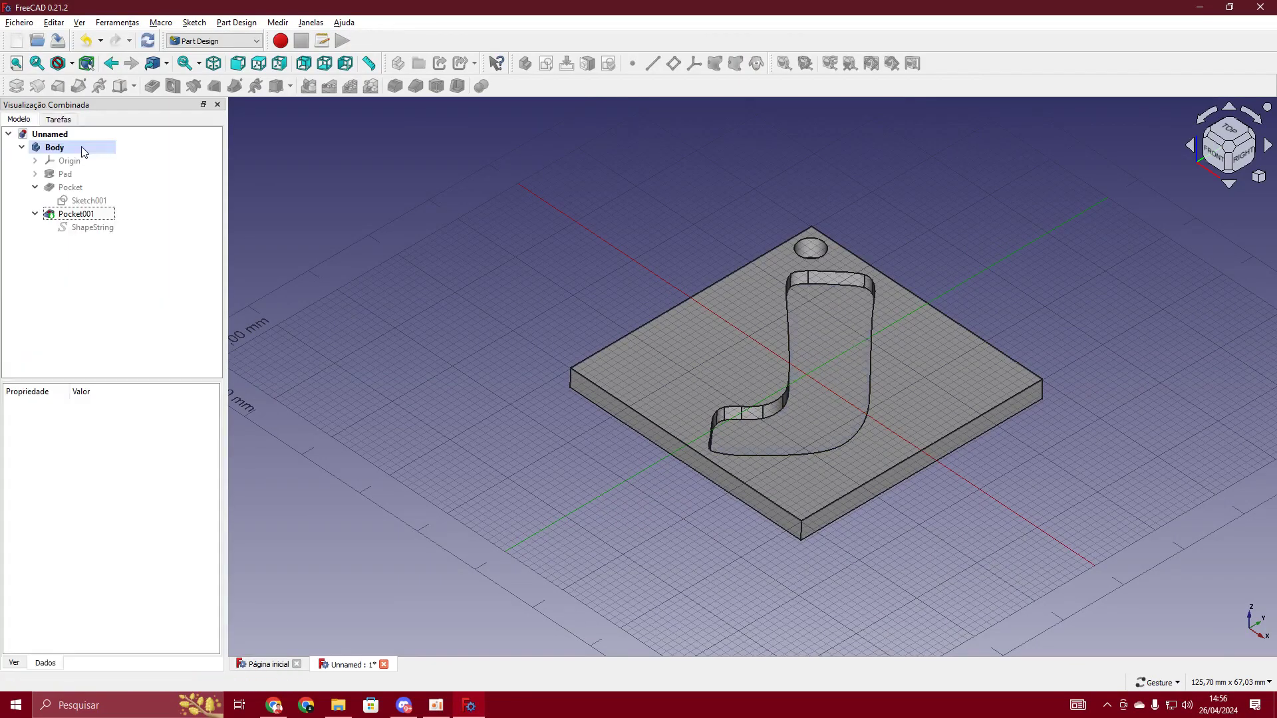
- Inspect the recessed J from several angles and delete its pocket feature, Pocket001
drag(817, 408, 818, 249)
drag(831, 137, 691, 436)
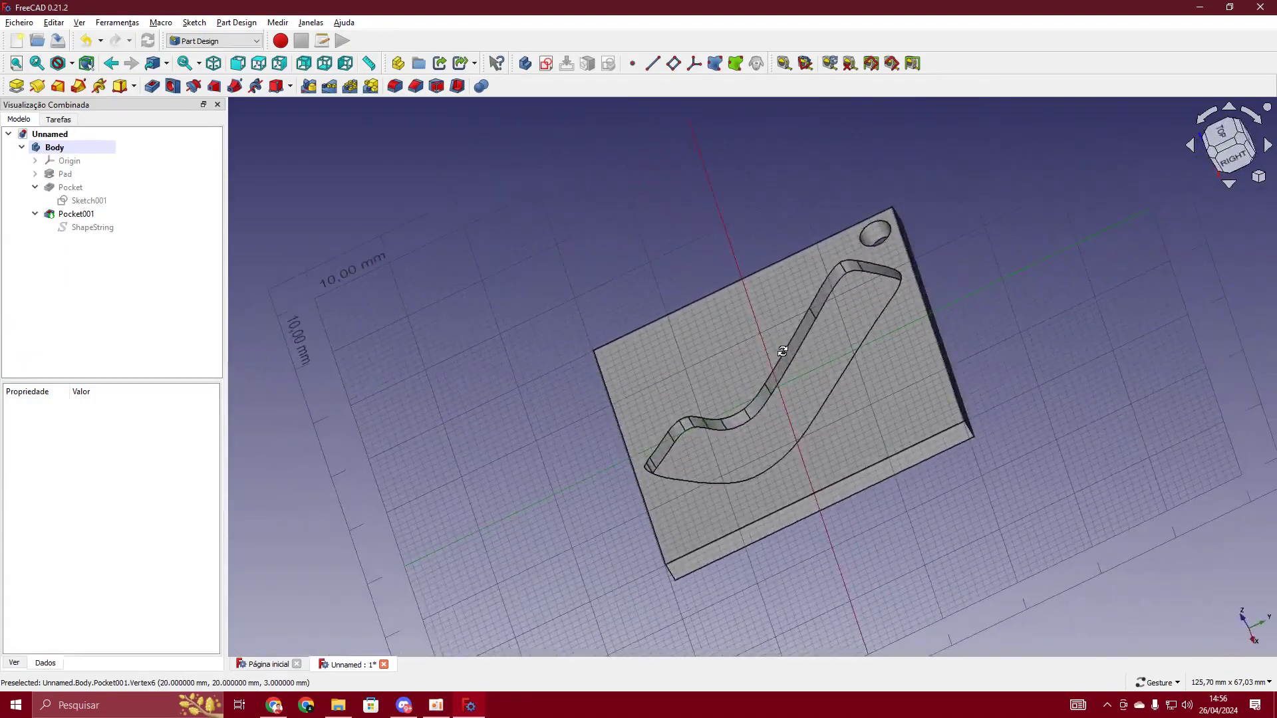
drag(750, 450, 970, 457)
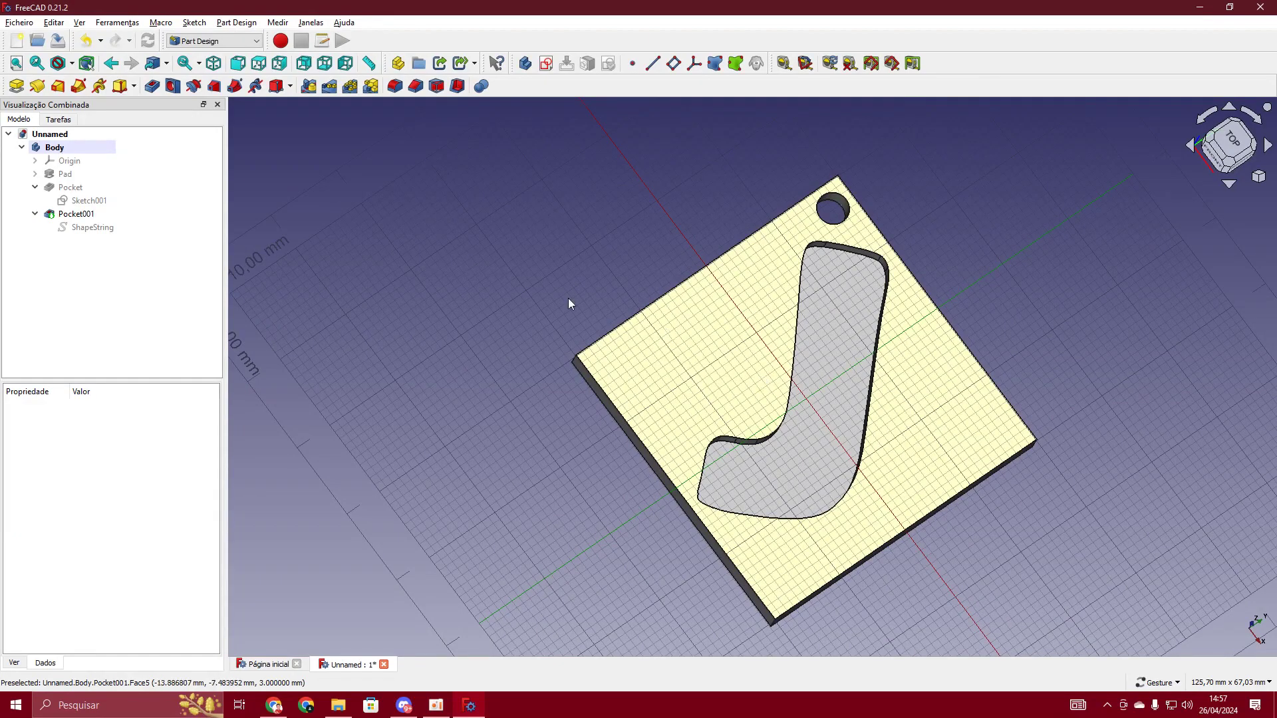
click(76, 214)
right_click(192, 269)
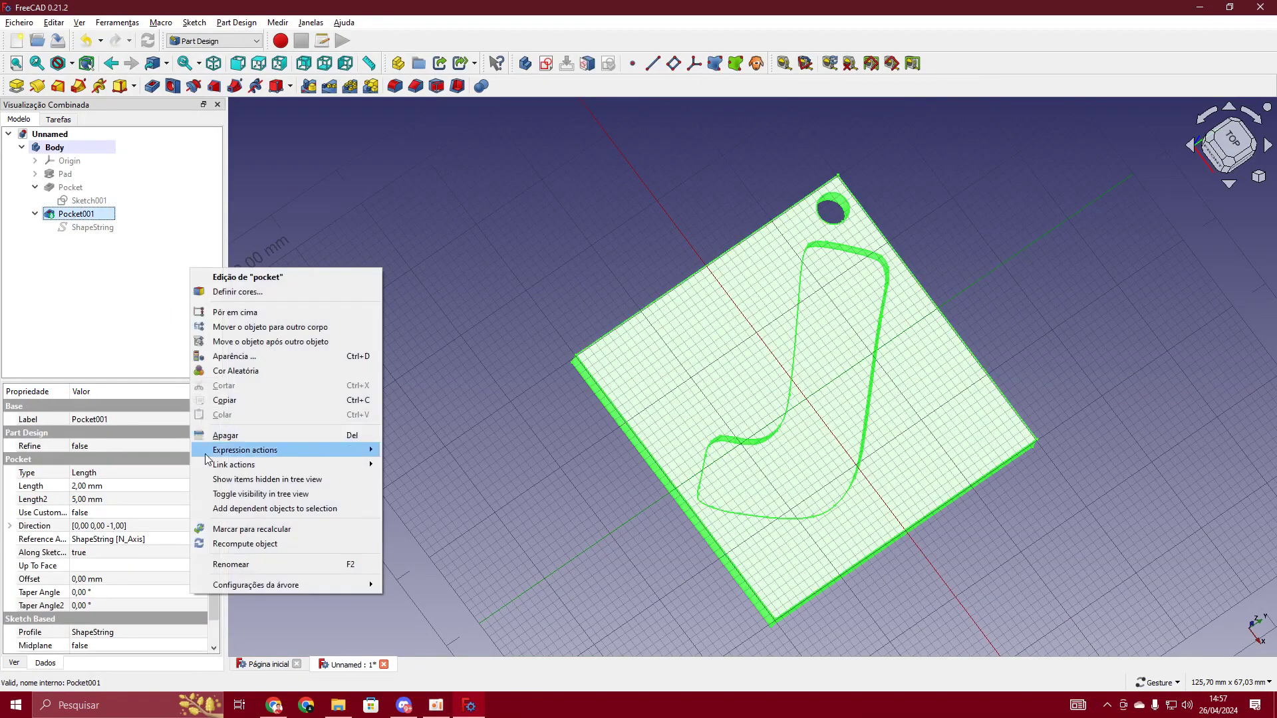
click(237, 435)
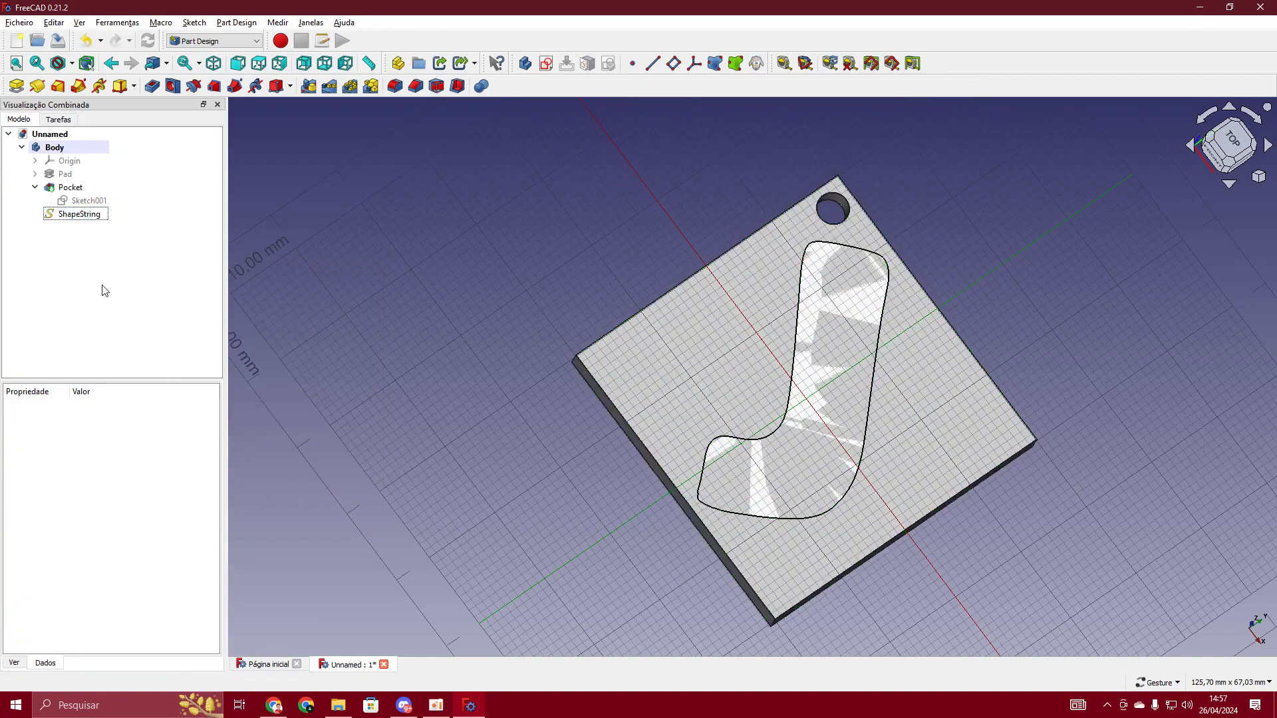
- Examine from the side how the J ShapeString lies on the plate's upper face
click(67, 214)
drag(727, 479, 744, 389)
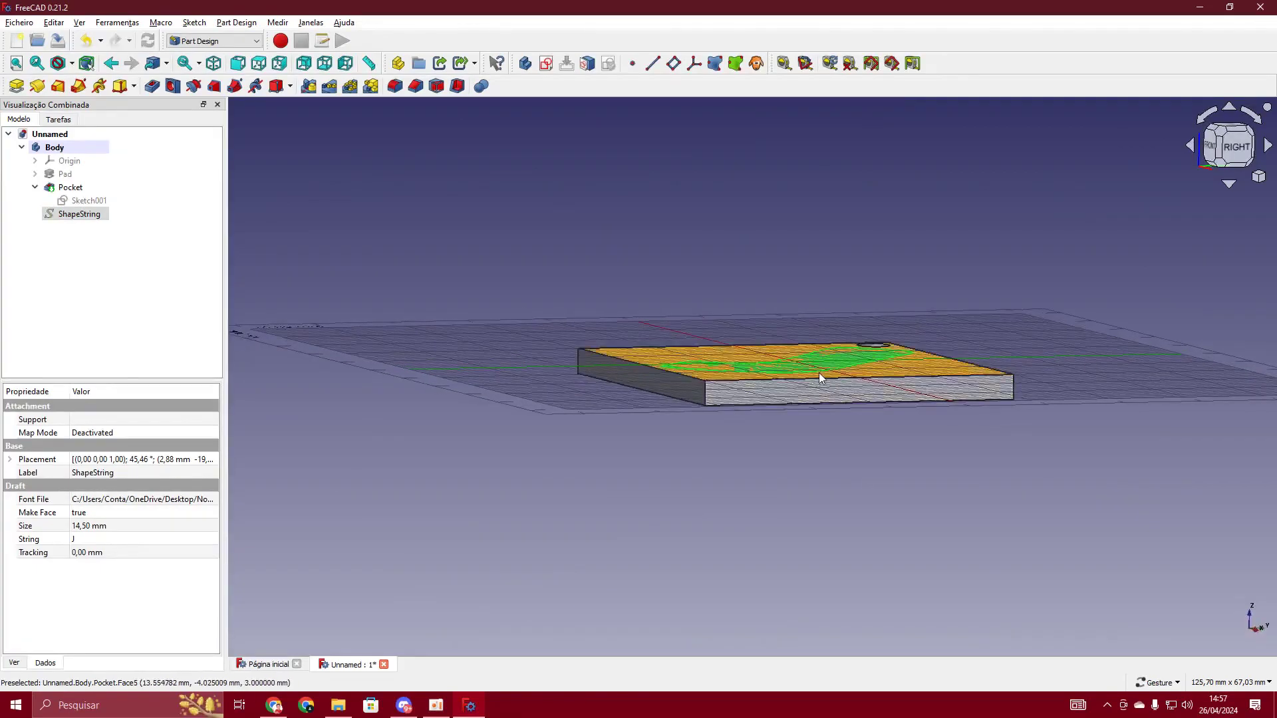
scroll(859, 379, up, 5)
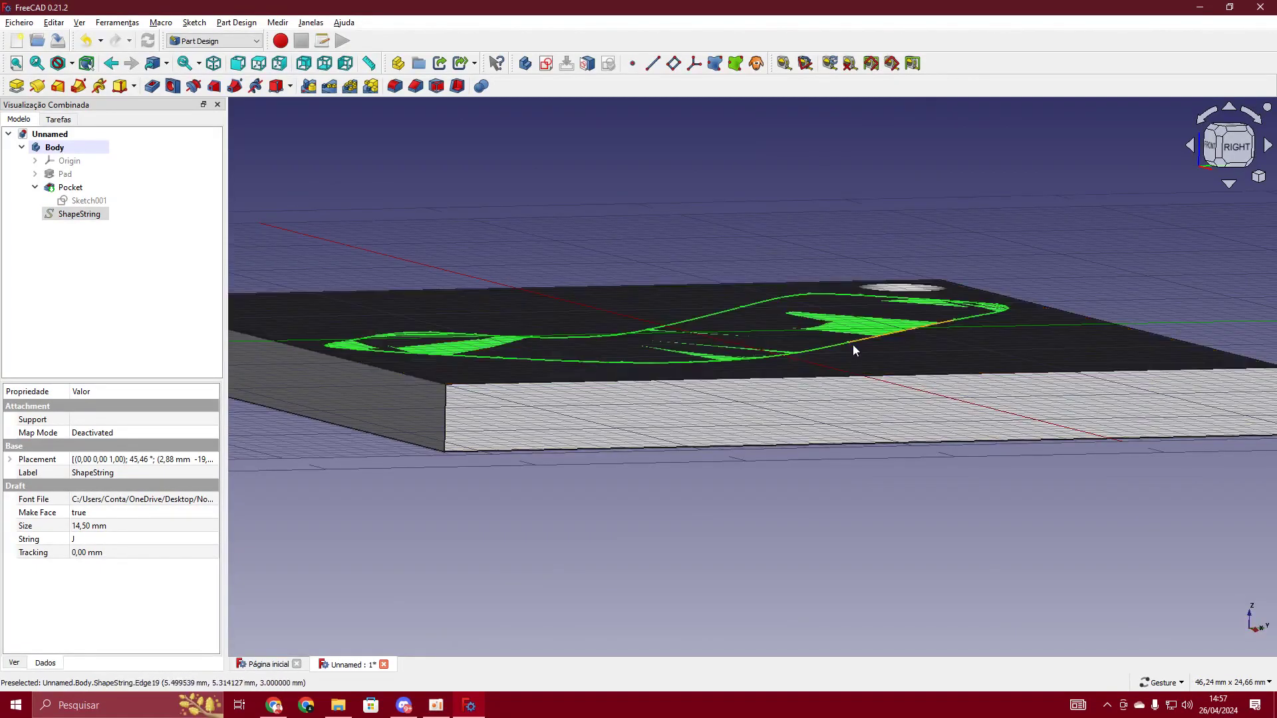
key(0)
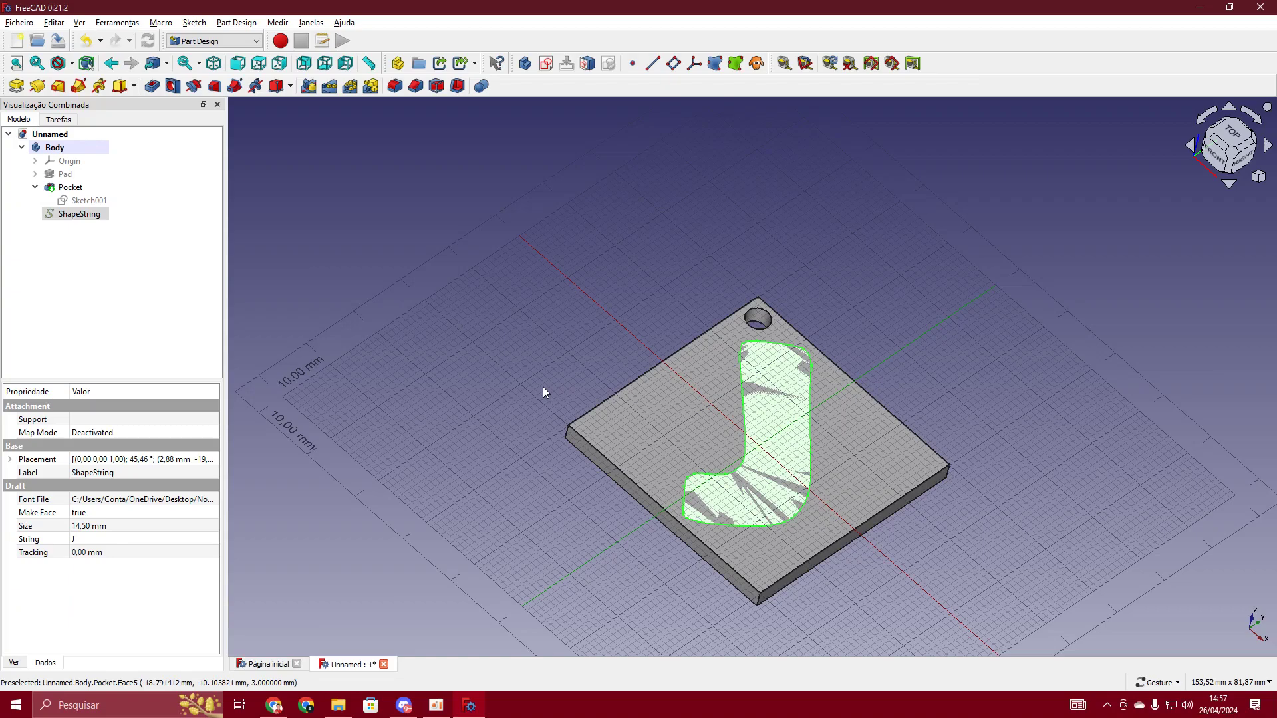
- Set the J ShapeString's Z position to 2 mm in its placement
click(84, 214)
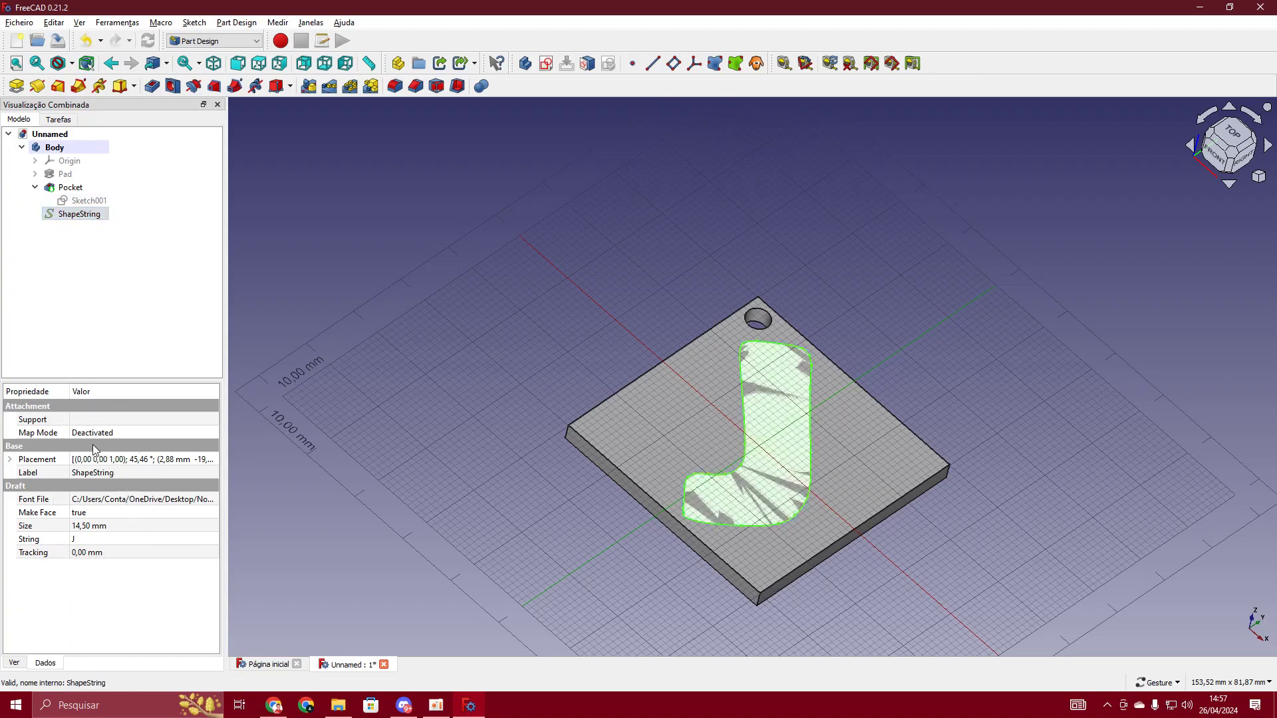
click(9, 460)
click(24, 500)
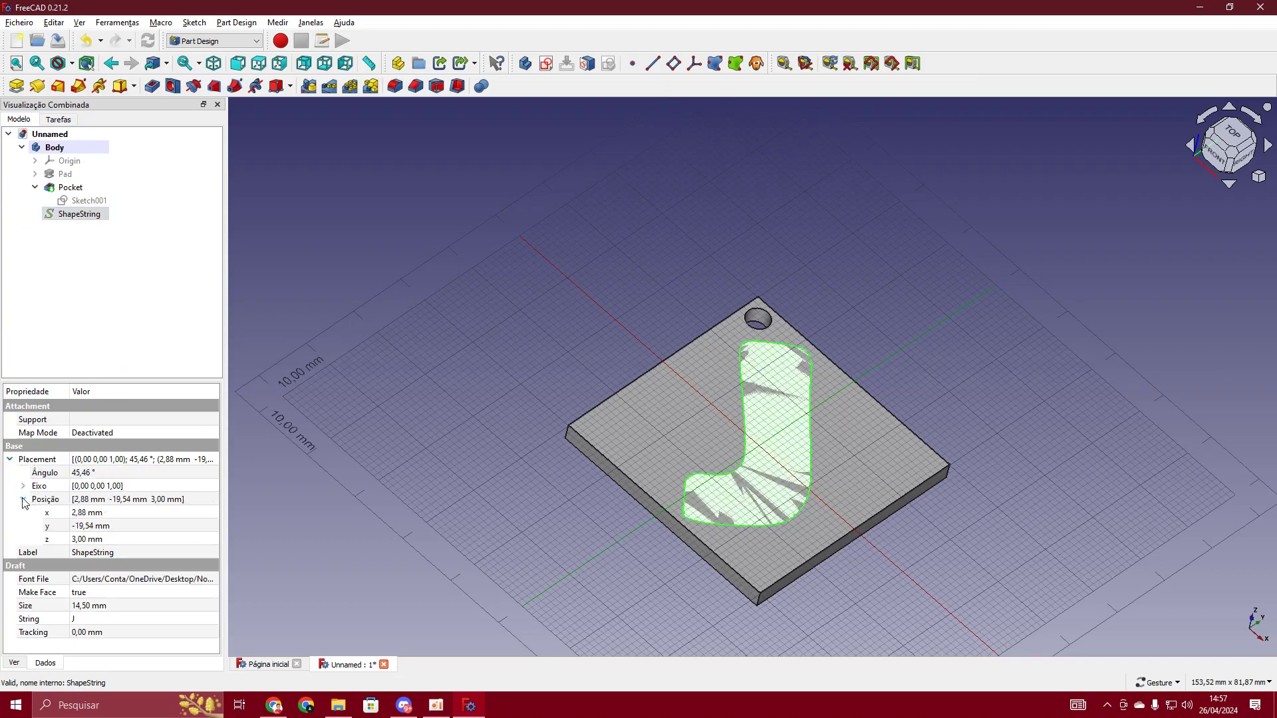
click(1238, 142)
drag(644, 607, 678, 585)
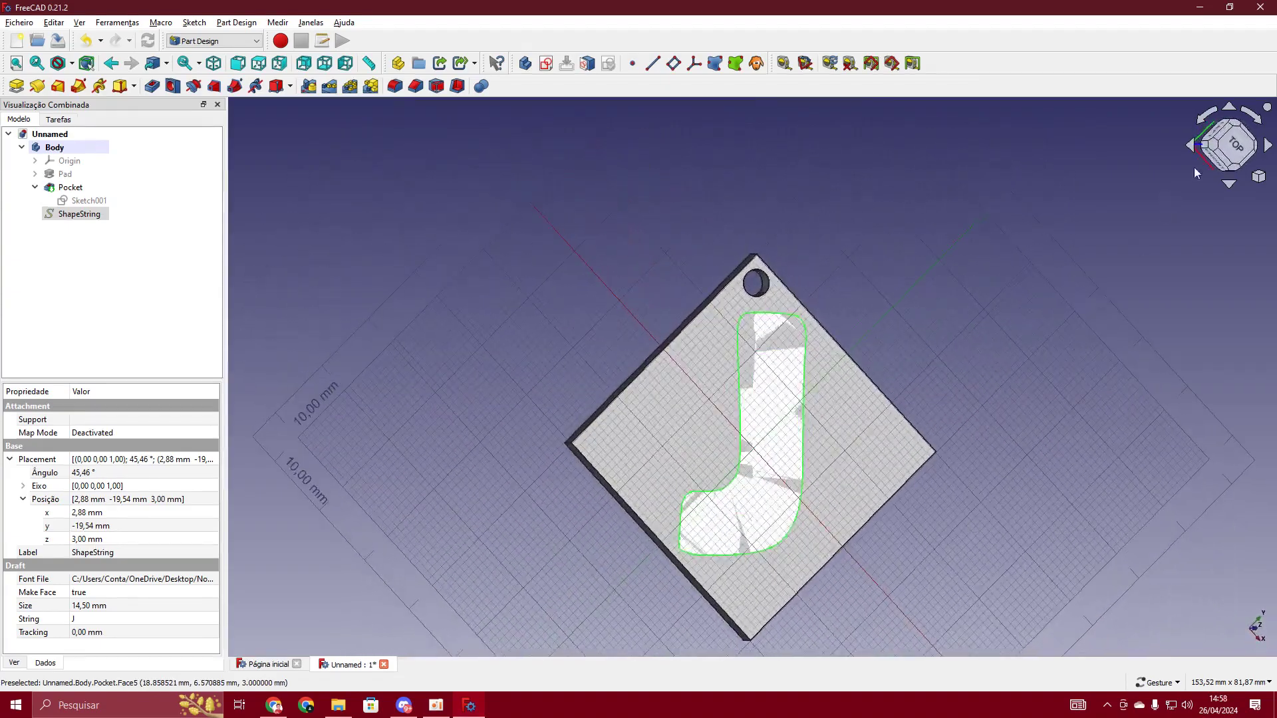
click(1231, 148)
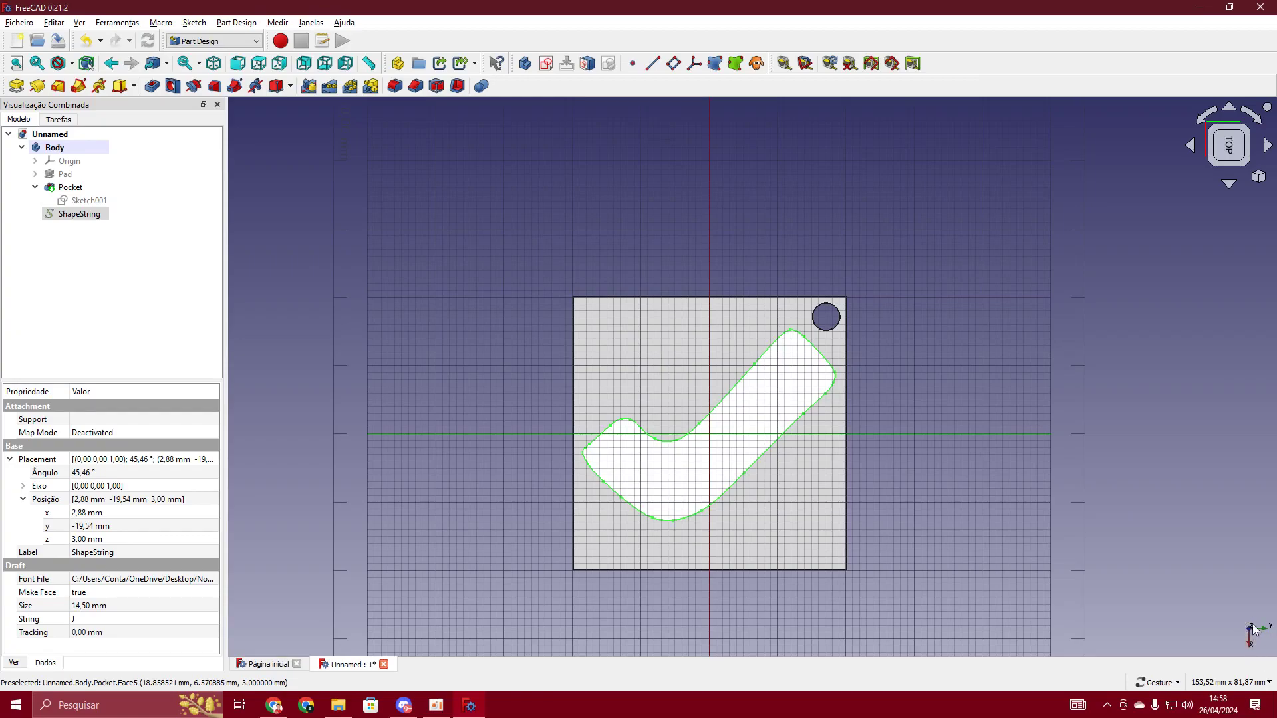
click(75, 538)
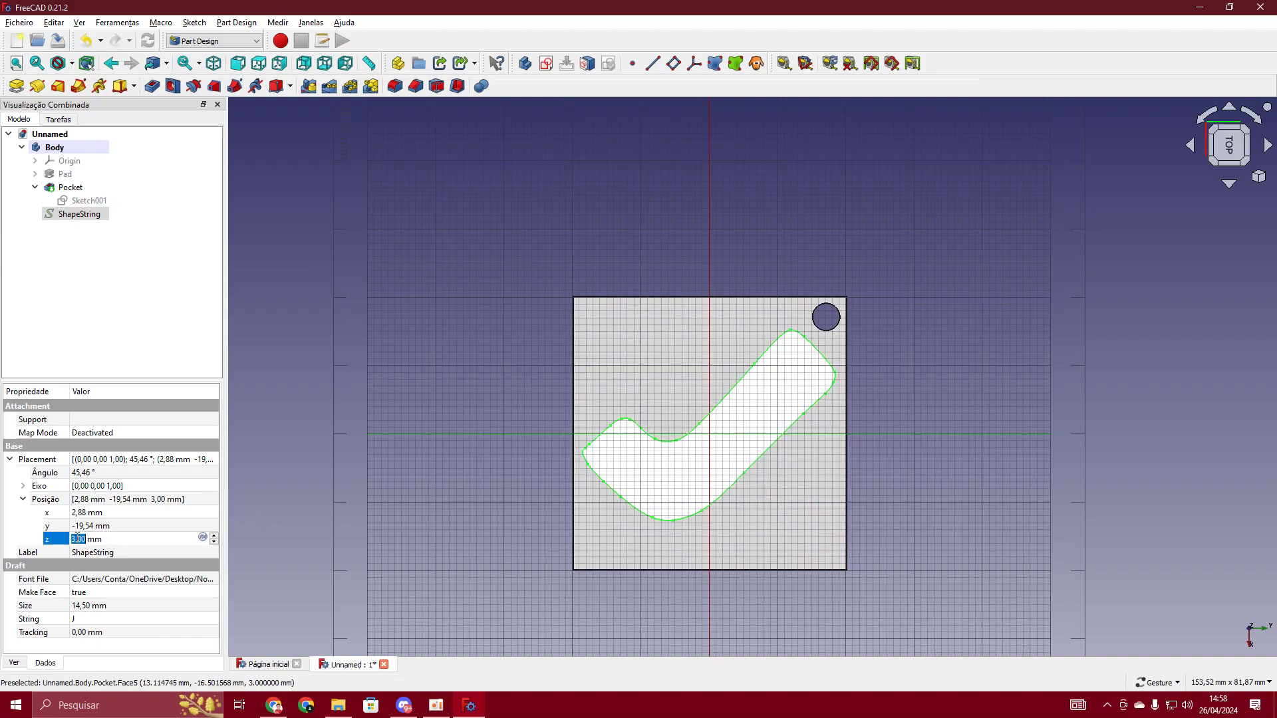
text(2)
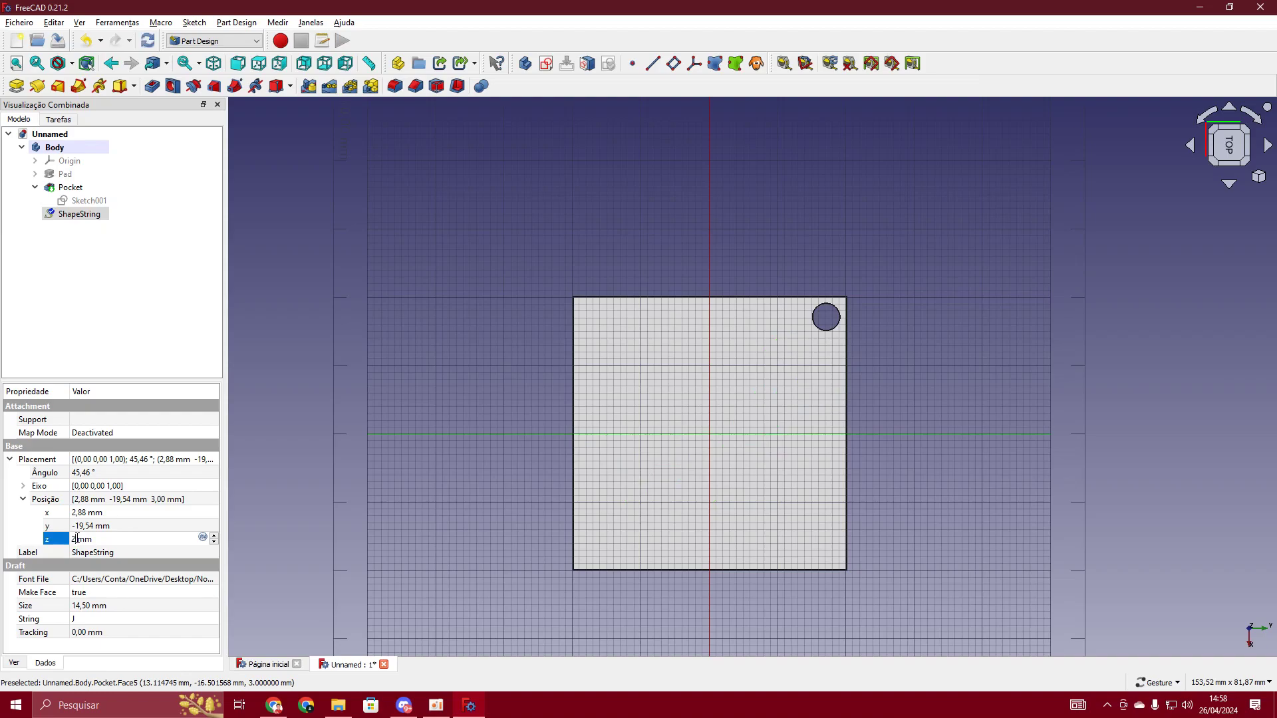
key(Return)
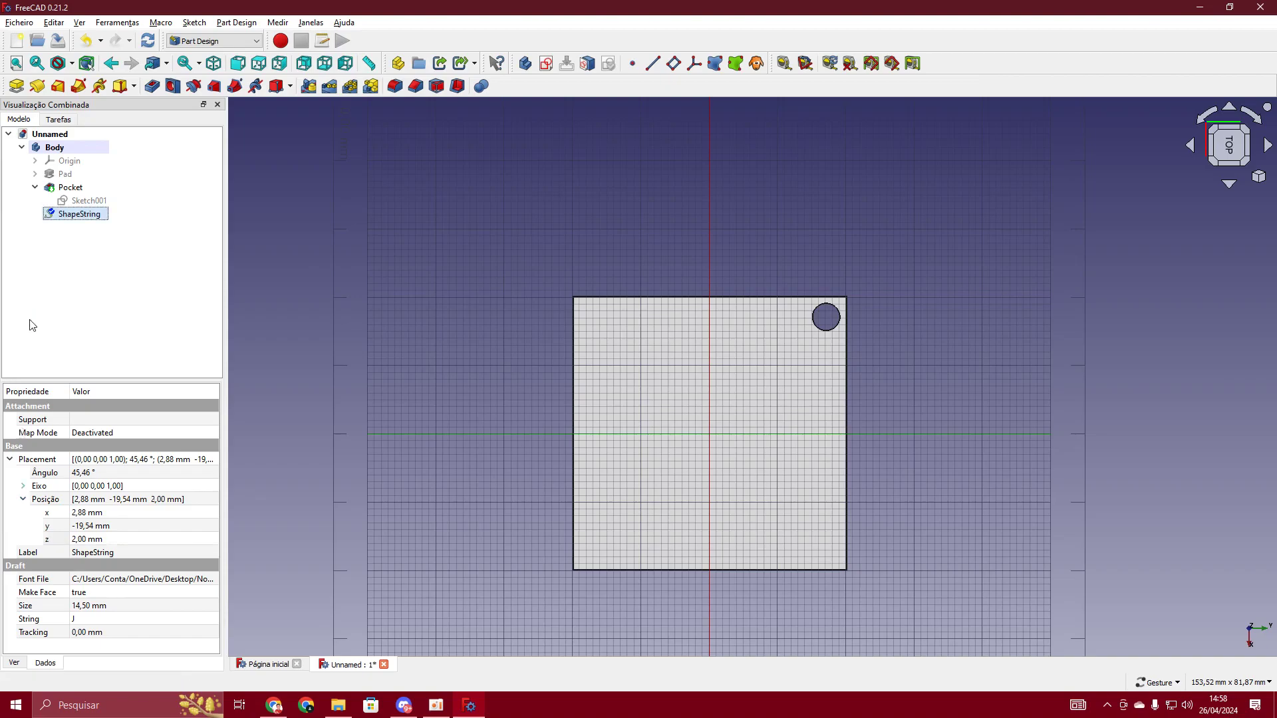
- Examine in isometric and front views how deep the J ShapeString sits inside the plate
click(1106, 101)
click(1258, 176)
click(1172, 217)
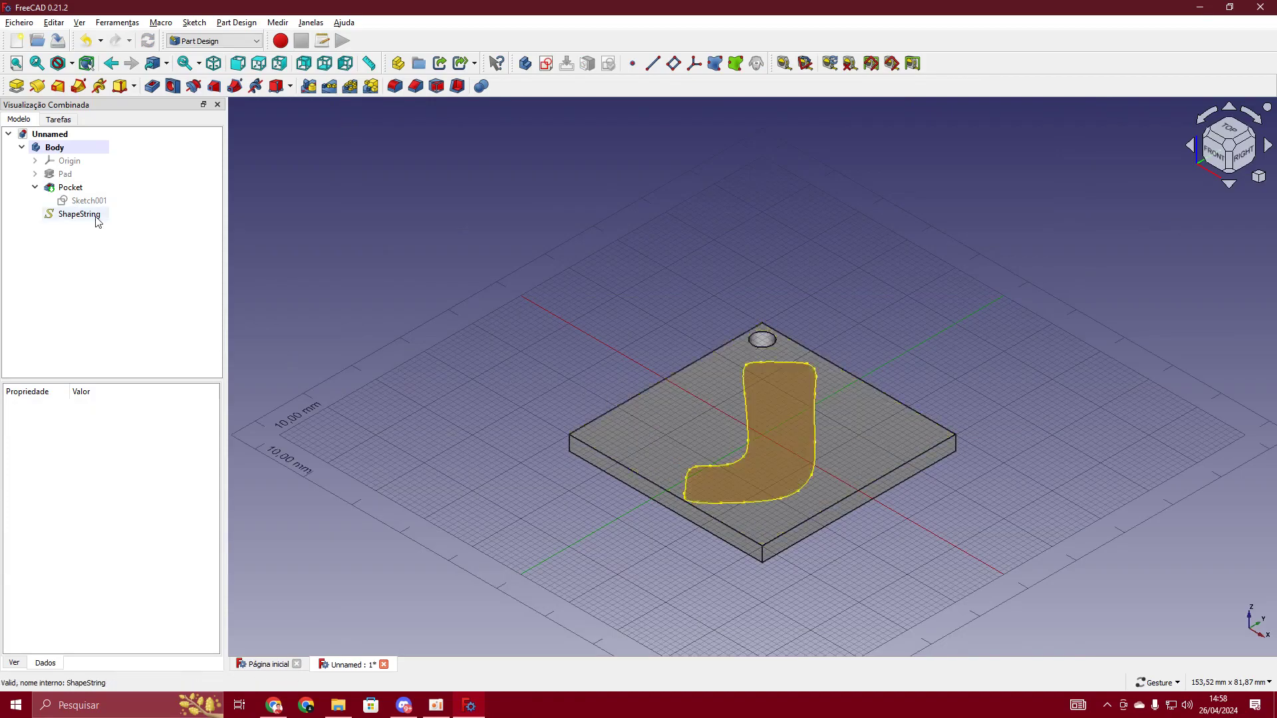
drag(530, 482, 585, 436)
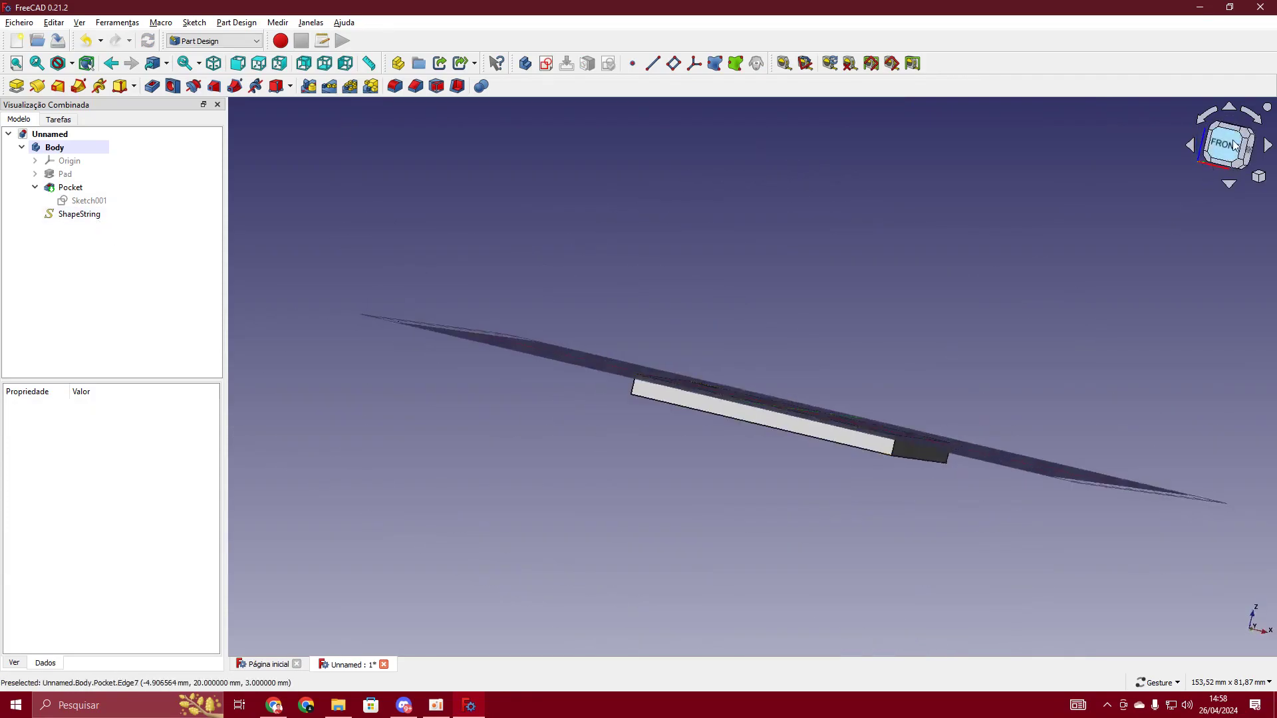
click(1234, 145)
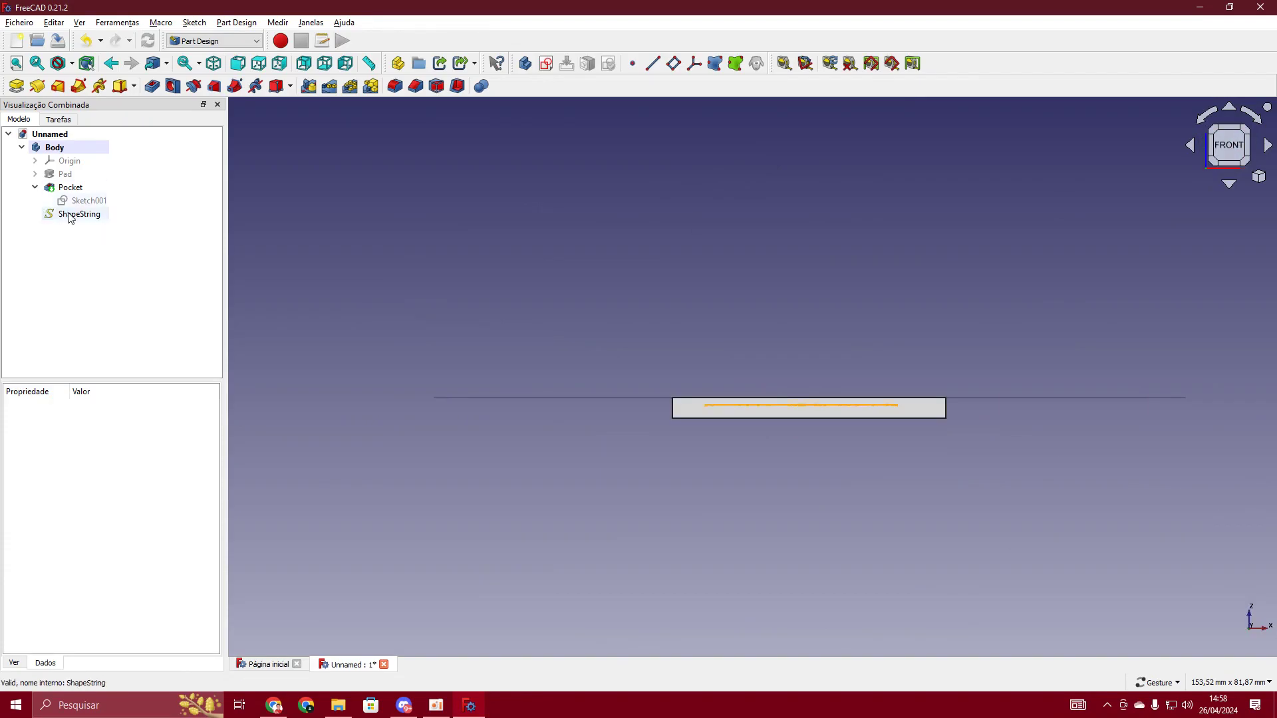
click(1259, 177)
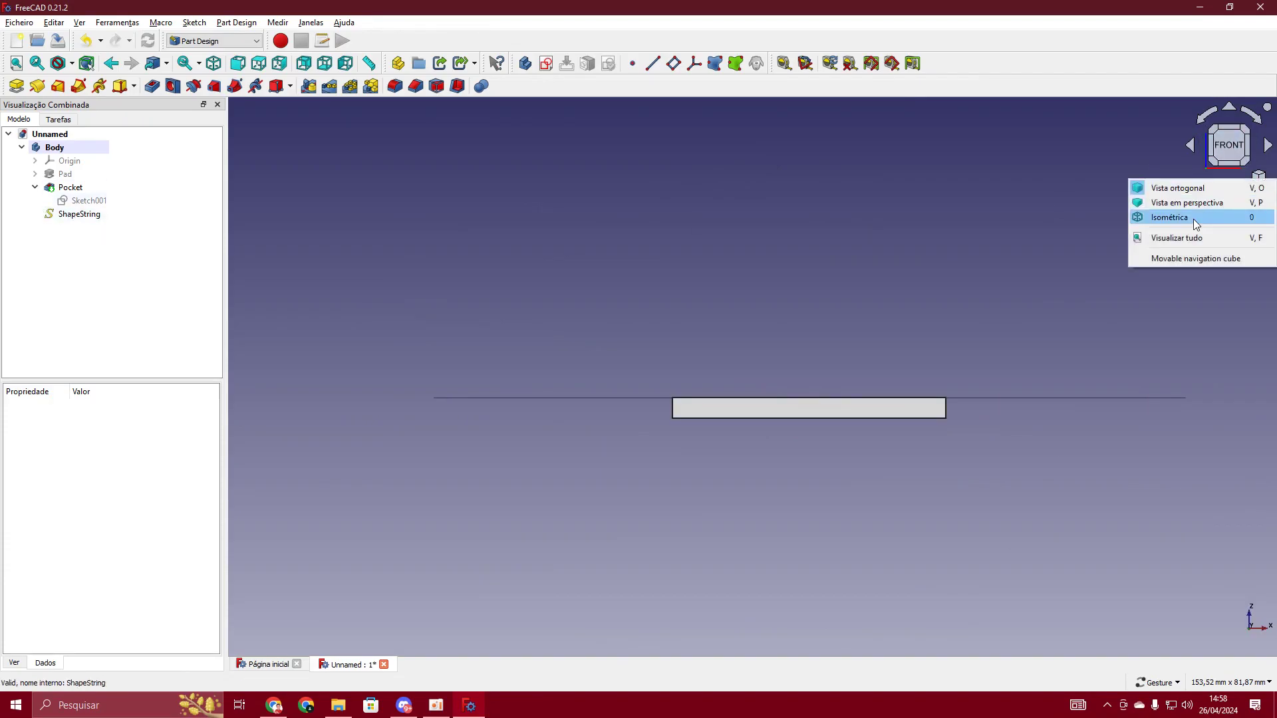
click(1193, 218)
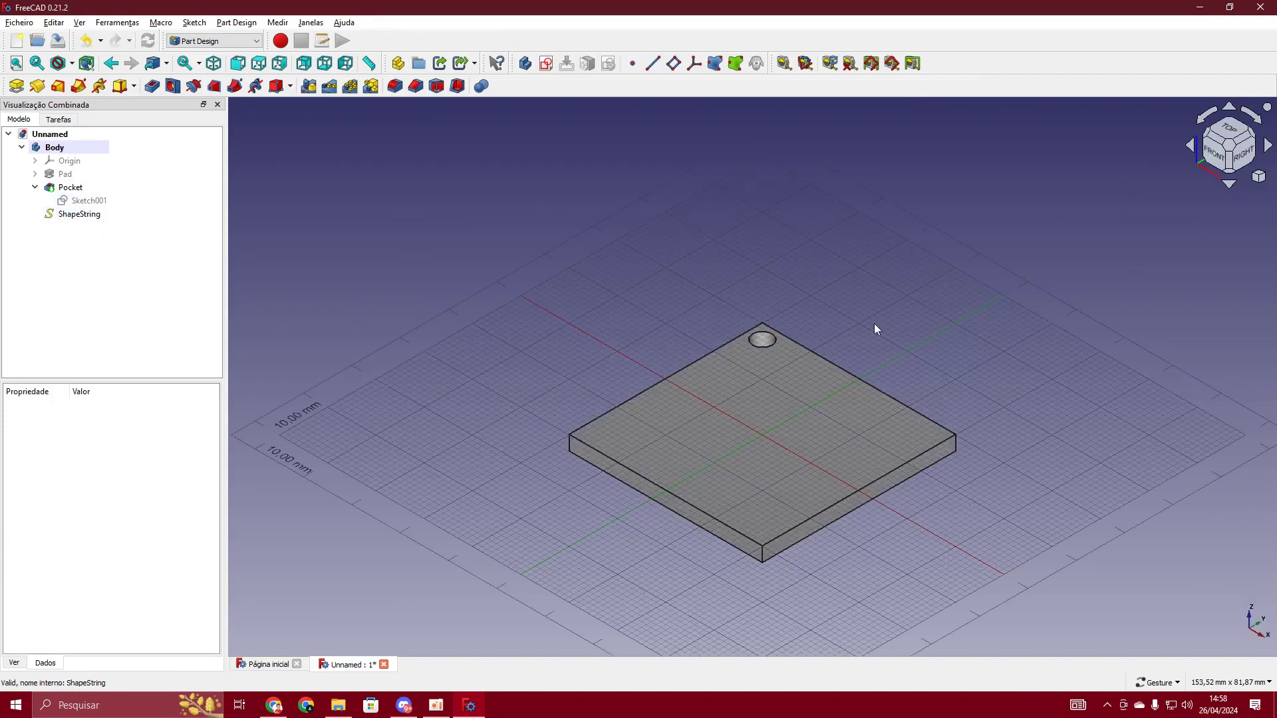
- Pad the J ShapeString by 2 mm from inside the plate
click(74, 219)
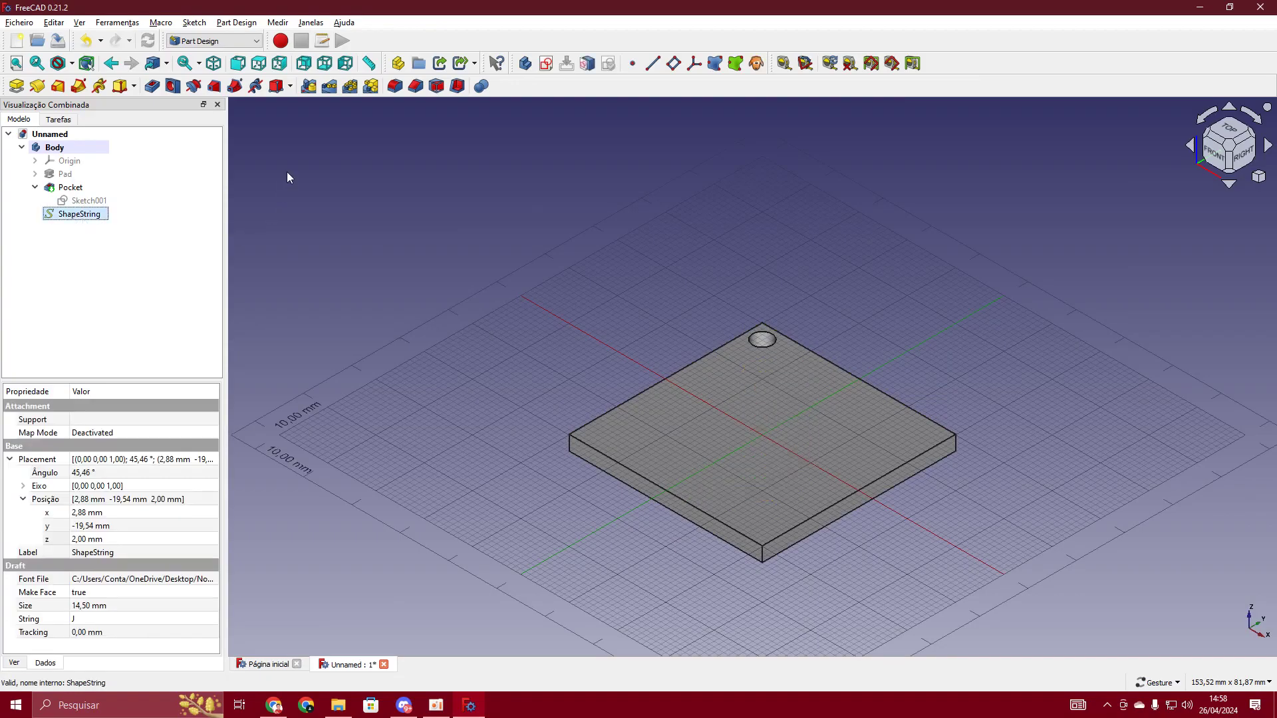
click(16, 85)
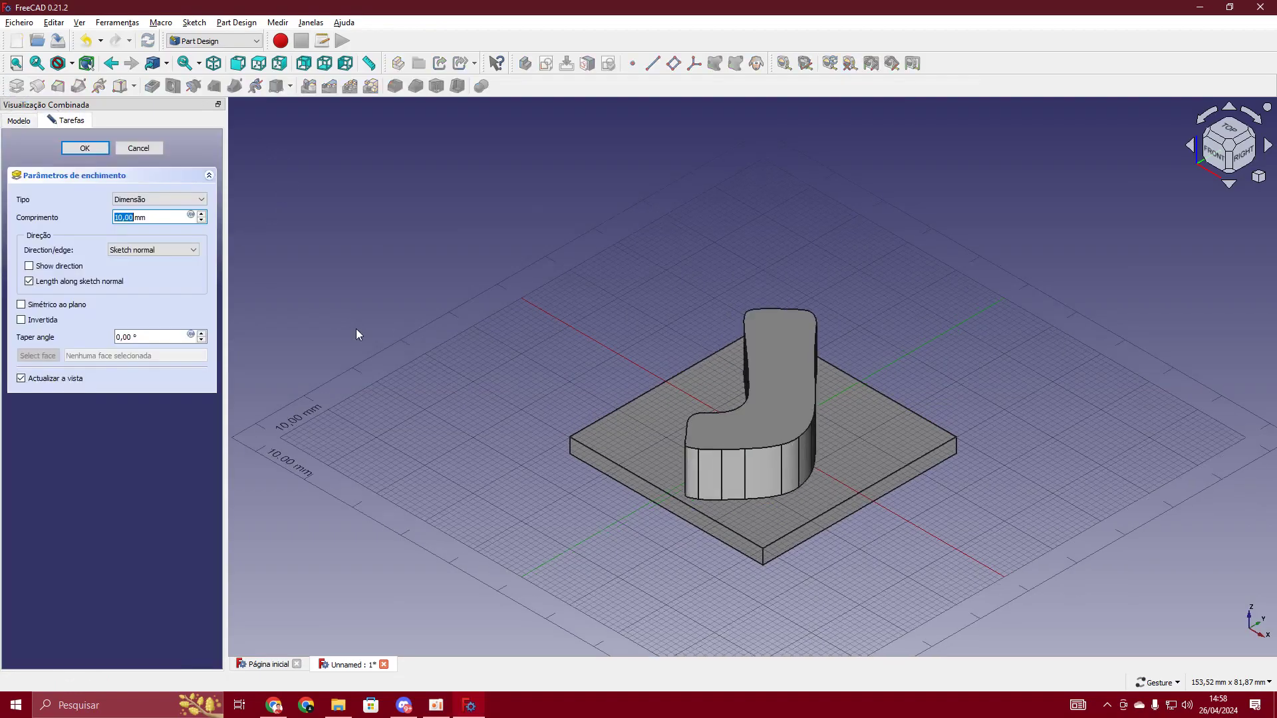
drag(952, 467, 343, 338)
drag(156, 218, 85, 217)
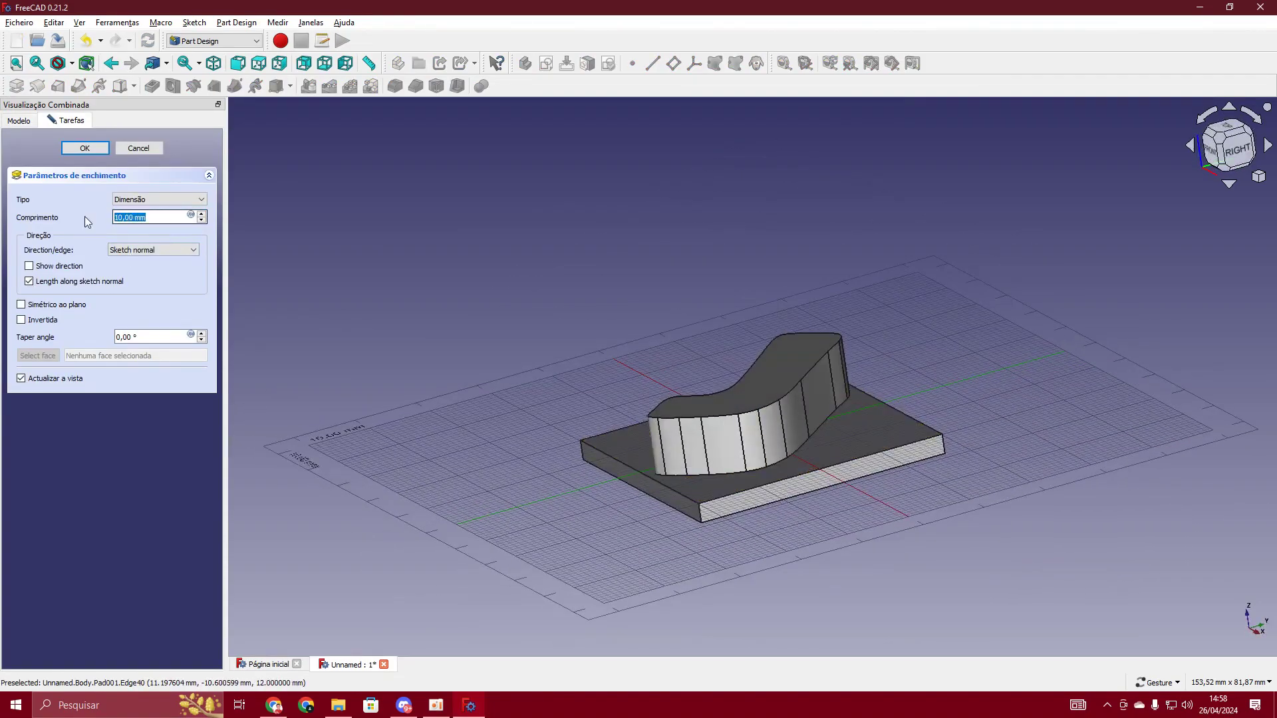
text(2)
click(86, 149)
middle_drag(677, 506, 697, 555)
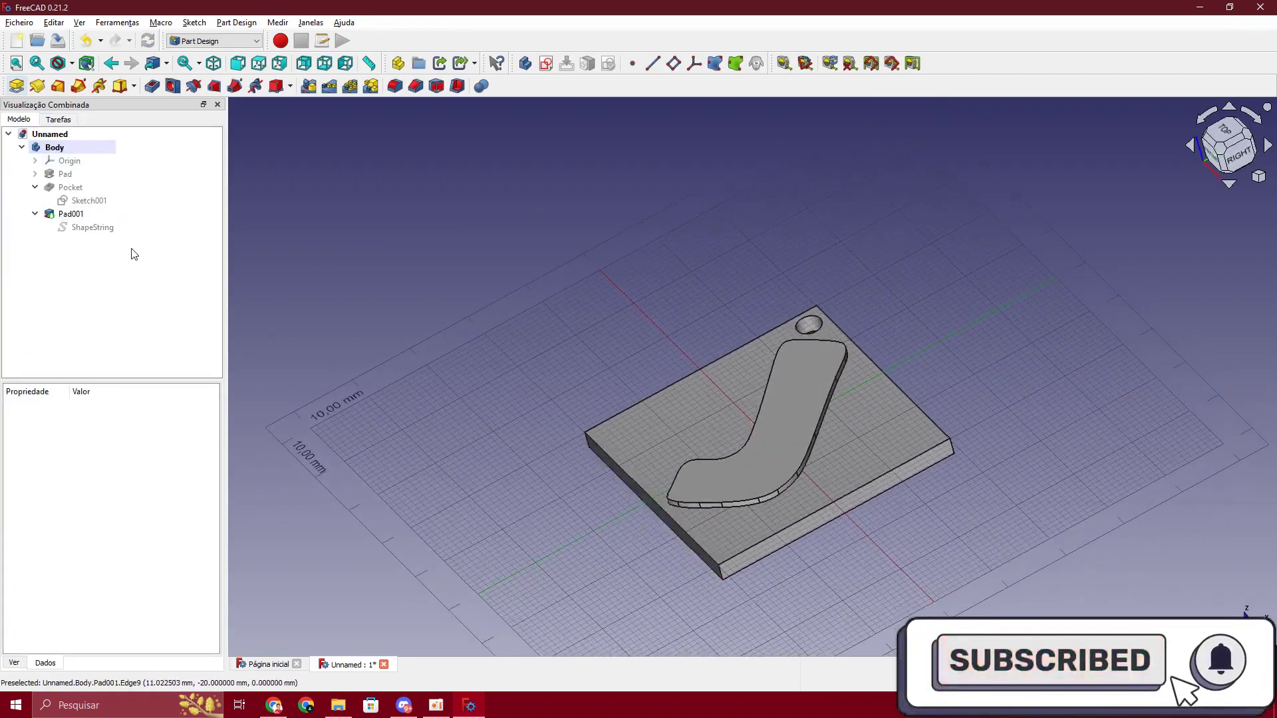
- Set the length of the J's pad, Pad001, to 3 mm
double_click(73, 214)
text(3)
click(86, 147)
drag(788, 524, 905, 425)
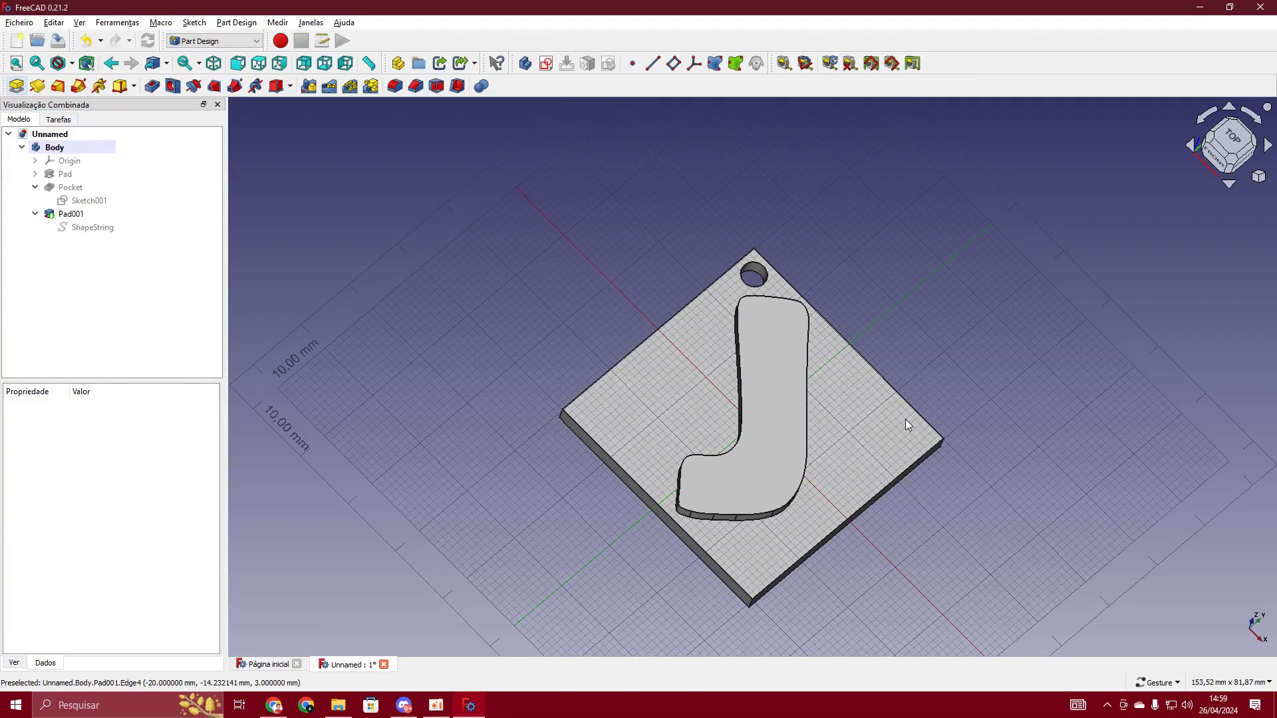
- Switch to the DaFont website in Chrome and download the Black Mustang font from the Gótica > Moderna category
click(274, 705)
scroll(67, 457, down, 3)
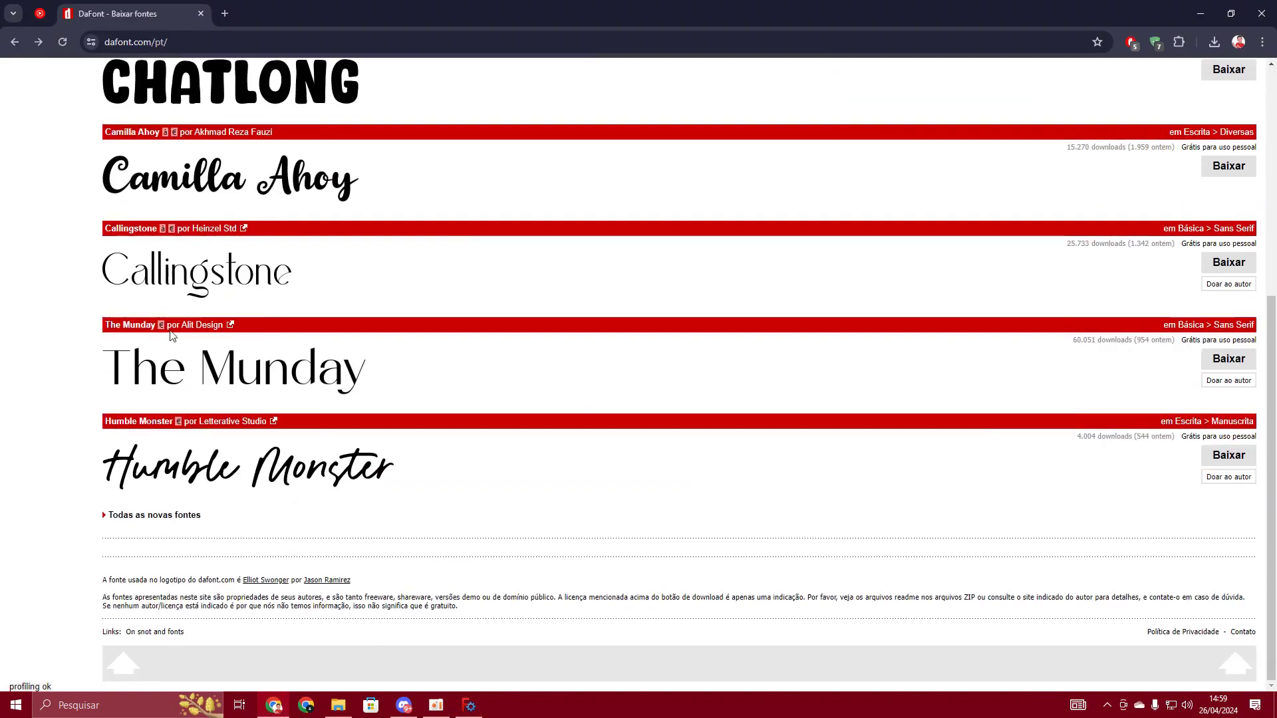
scroll(373, 299, up, 5)
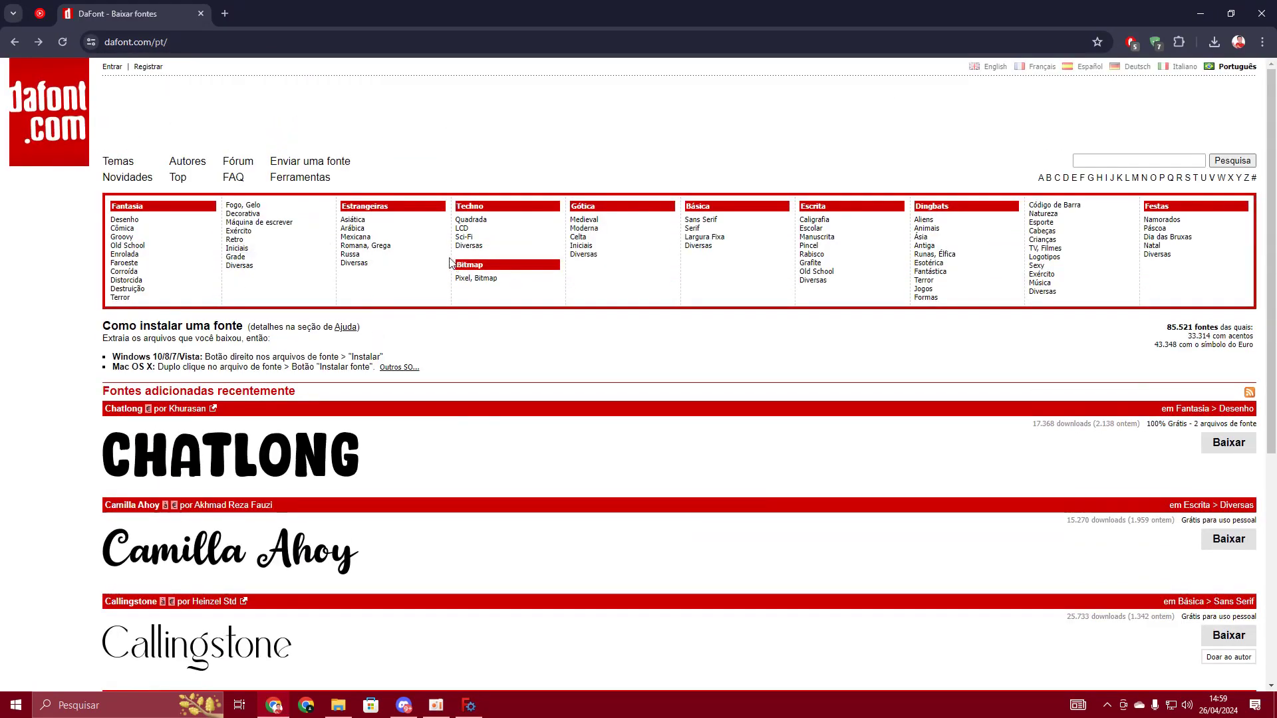
click(602, 230)
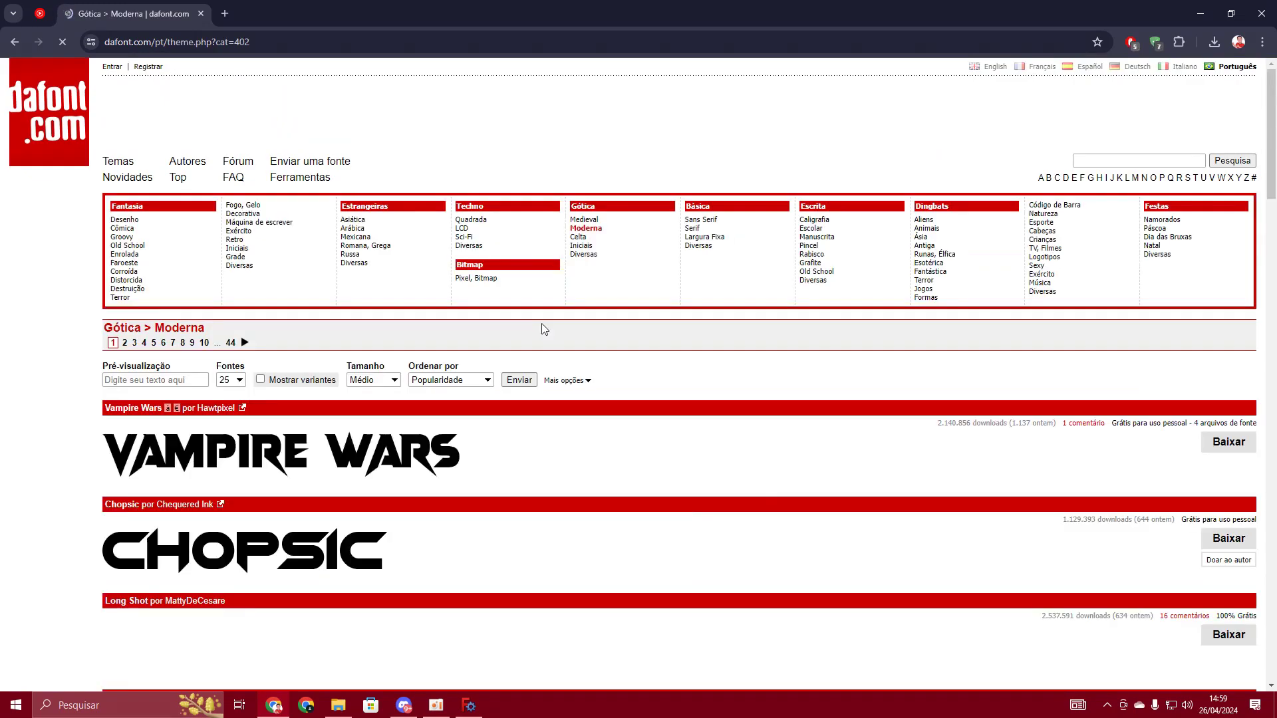
scroll(536, 331, down, 3)
scroll(536, 333, down, 5)
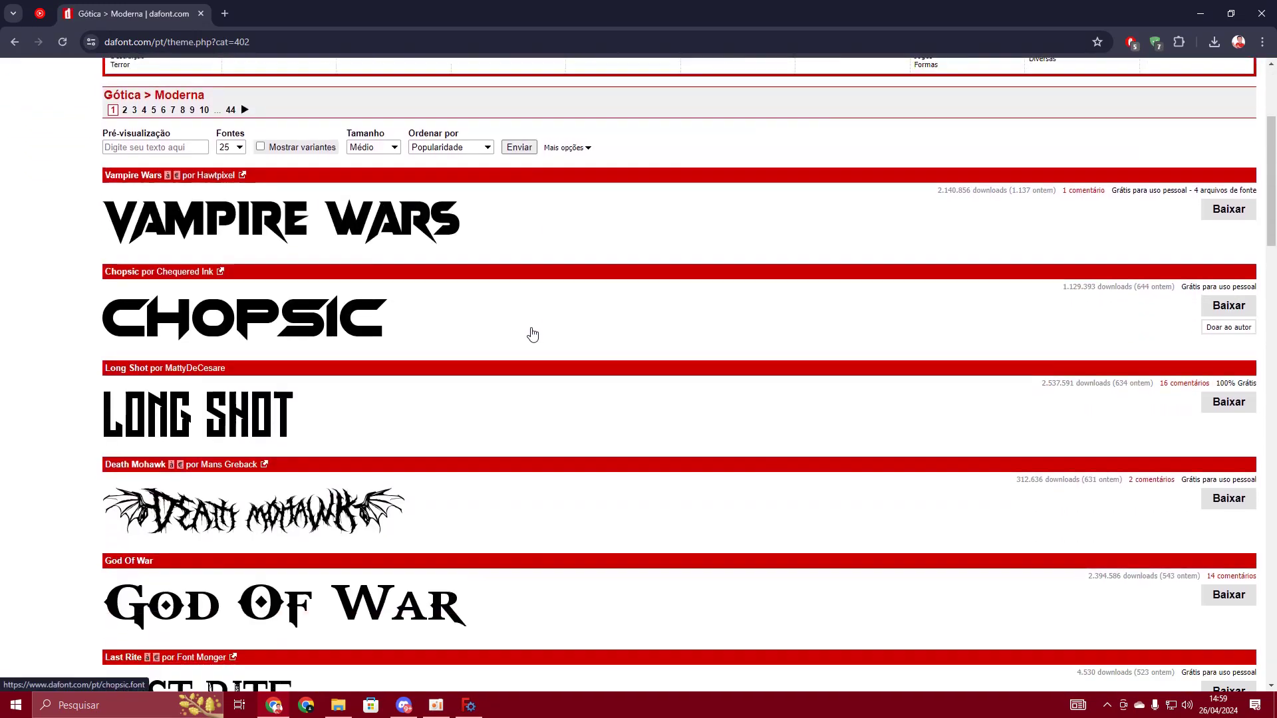
scroll(530, 336, down, 6)
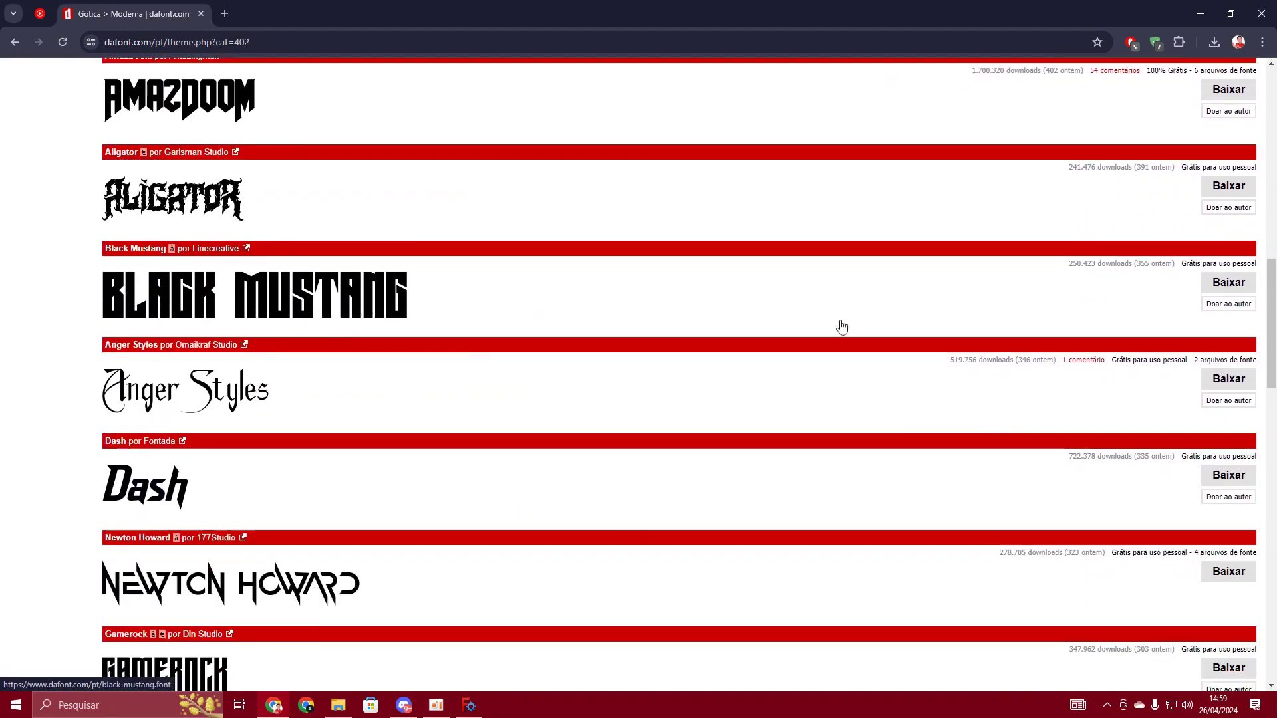
click(1217, 288)
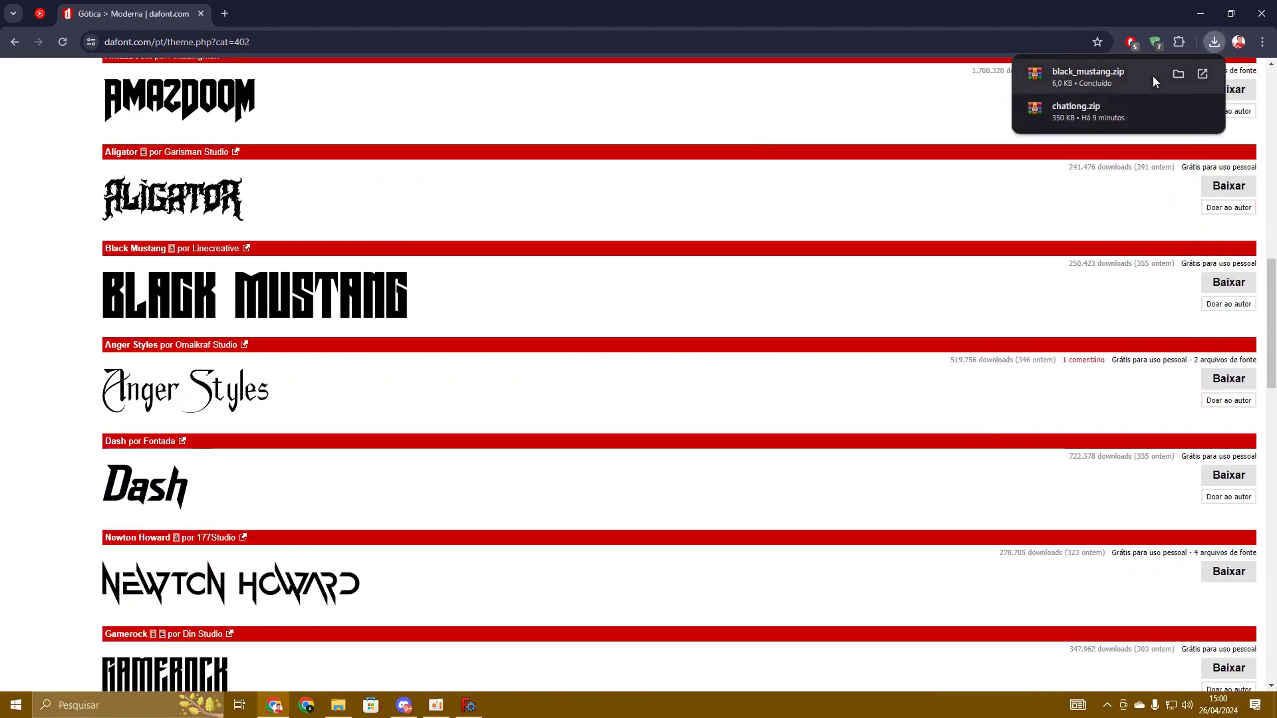
- Show the downloaded black_mustang archive in its folder, Nova pasta, and extract it there
click(1178, 74)
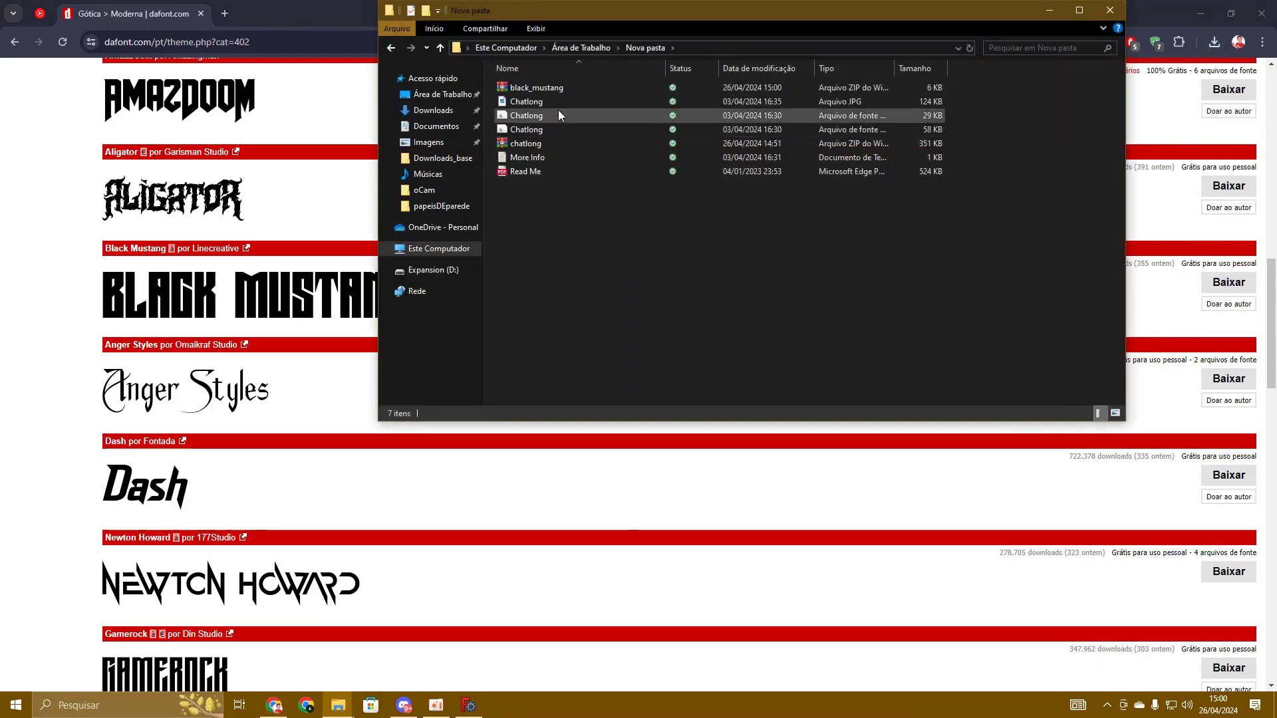
click(556, 87)
right_click(542, 89)
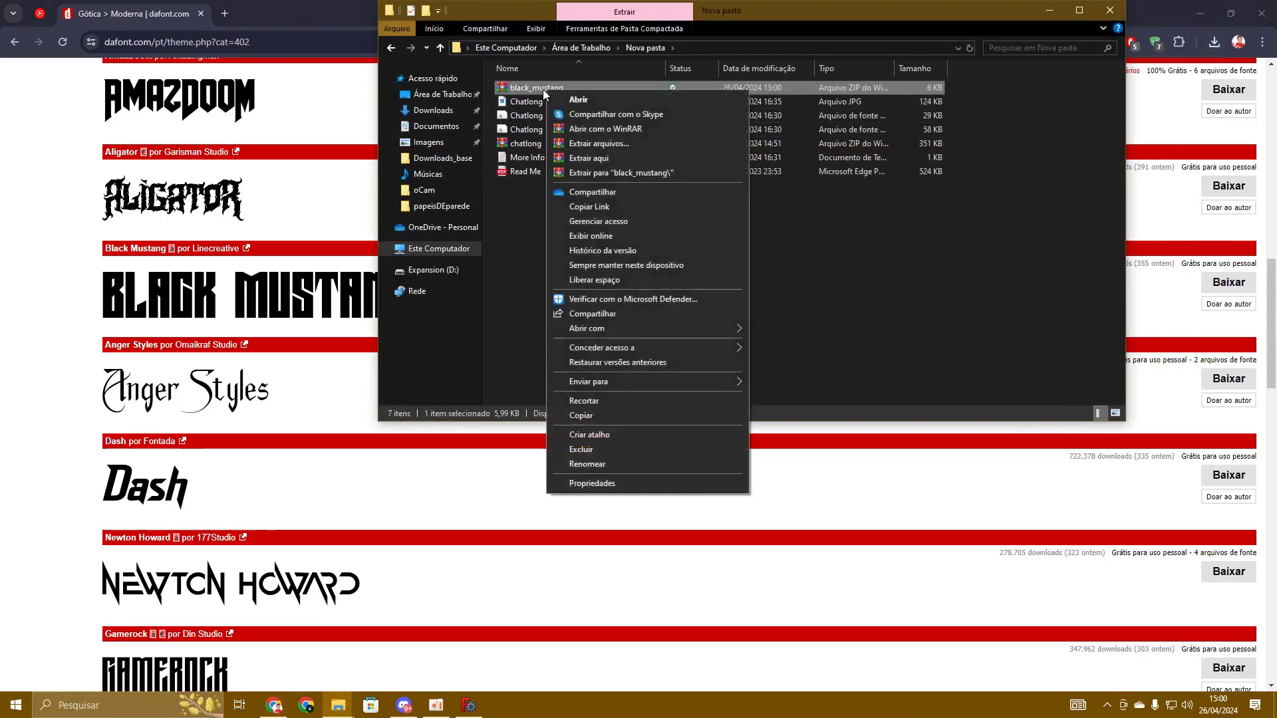
click(608, 160)
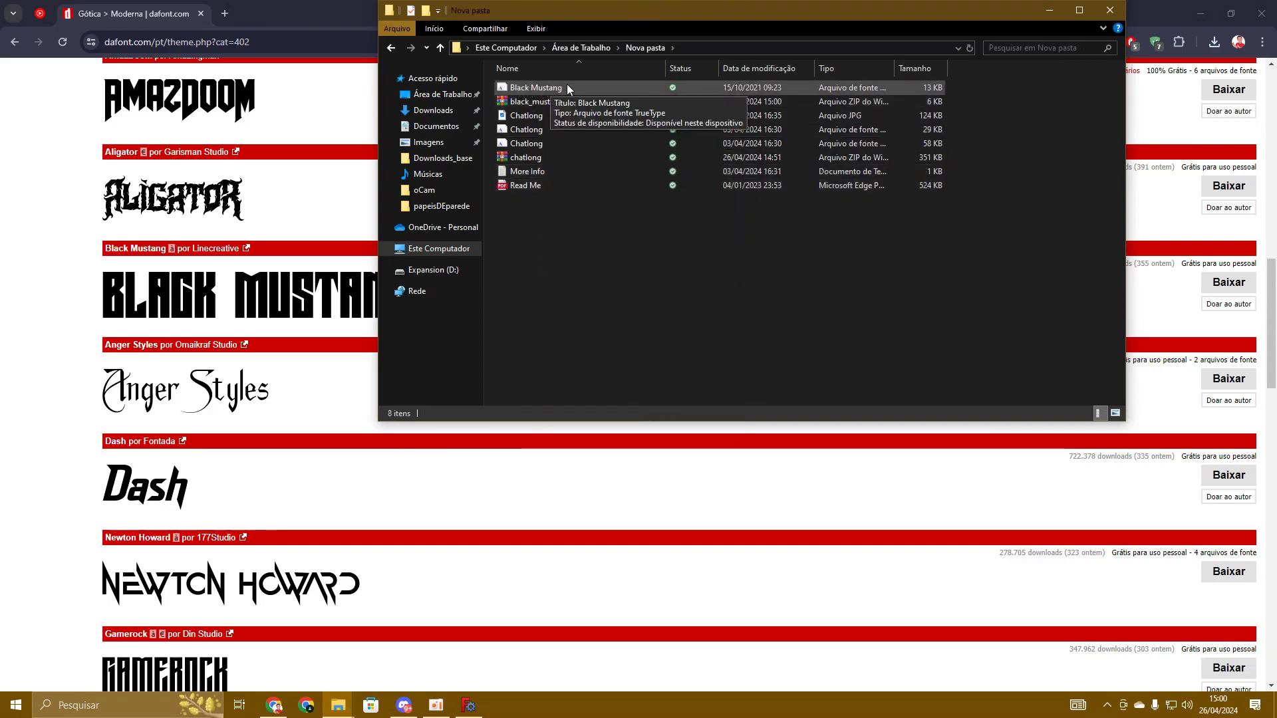
- Switch back to FreeCAD and change the J ShapeString's font file to Black Mustang.ttf from the Nova pasta folder
click(472, 710)
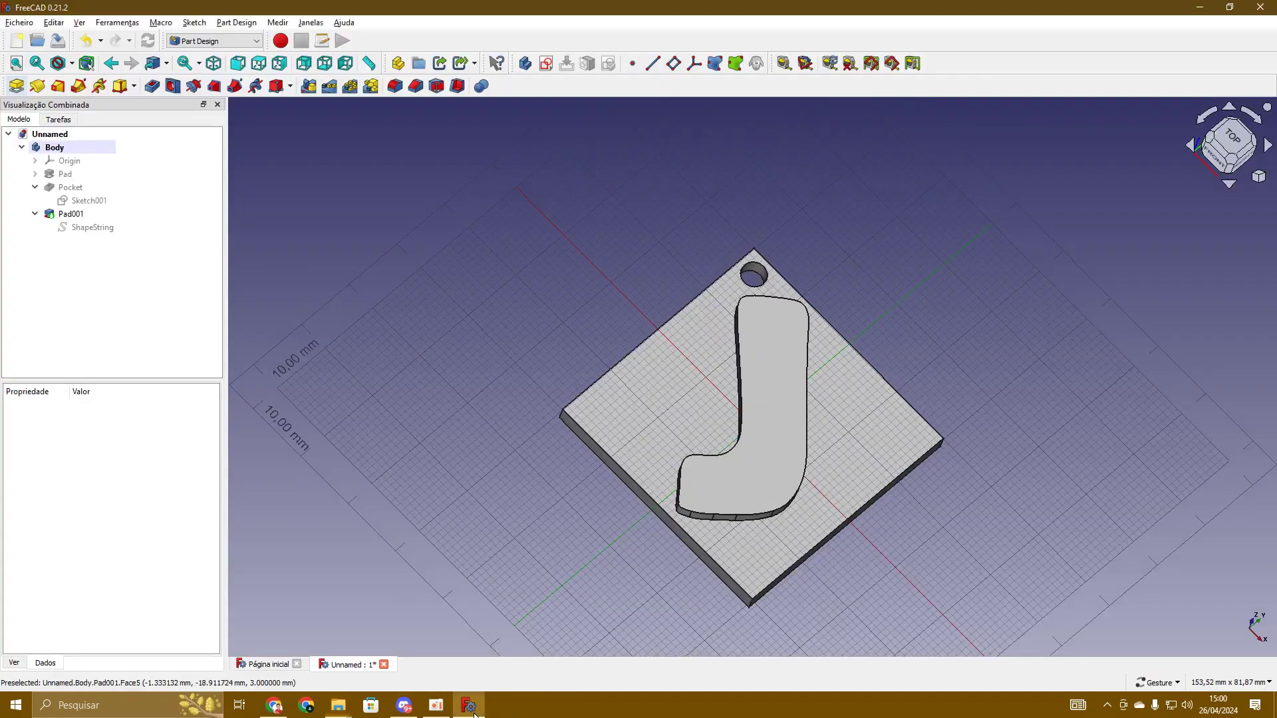
click(92, 228)
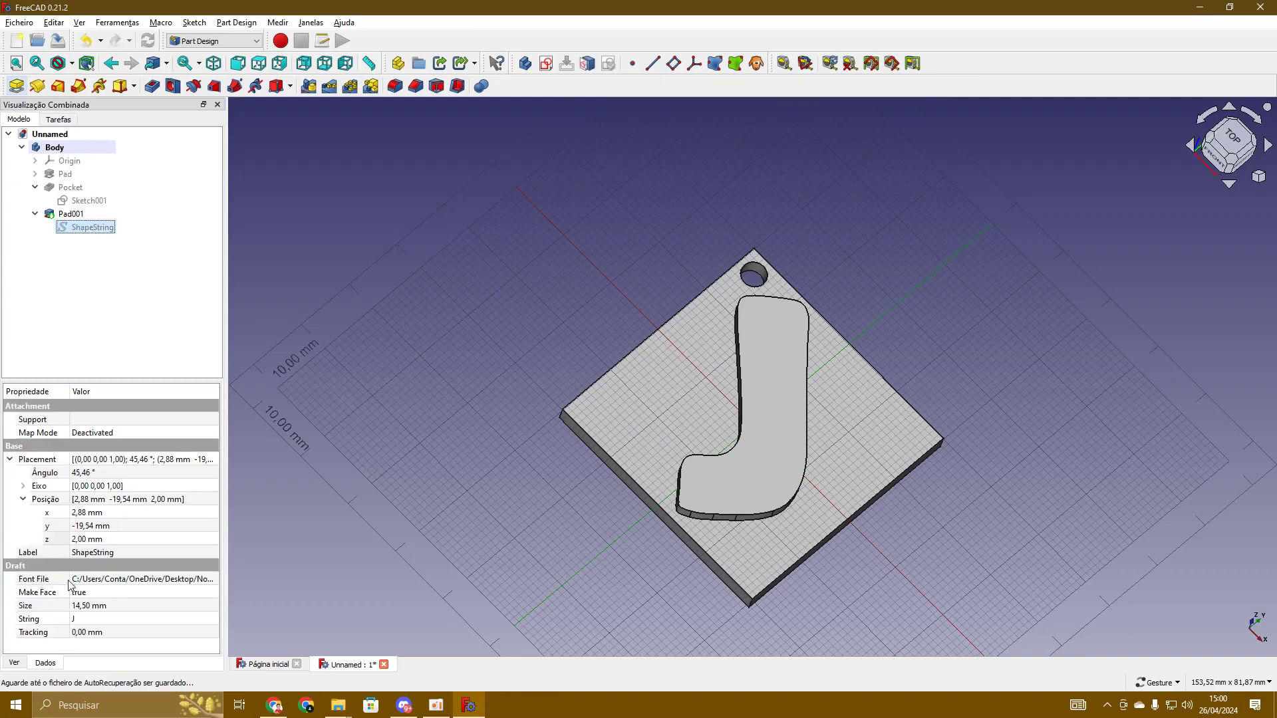
click(135, 585)
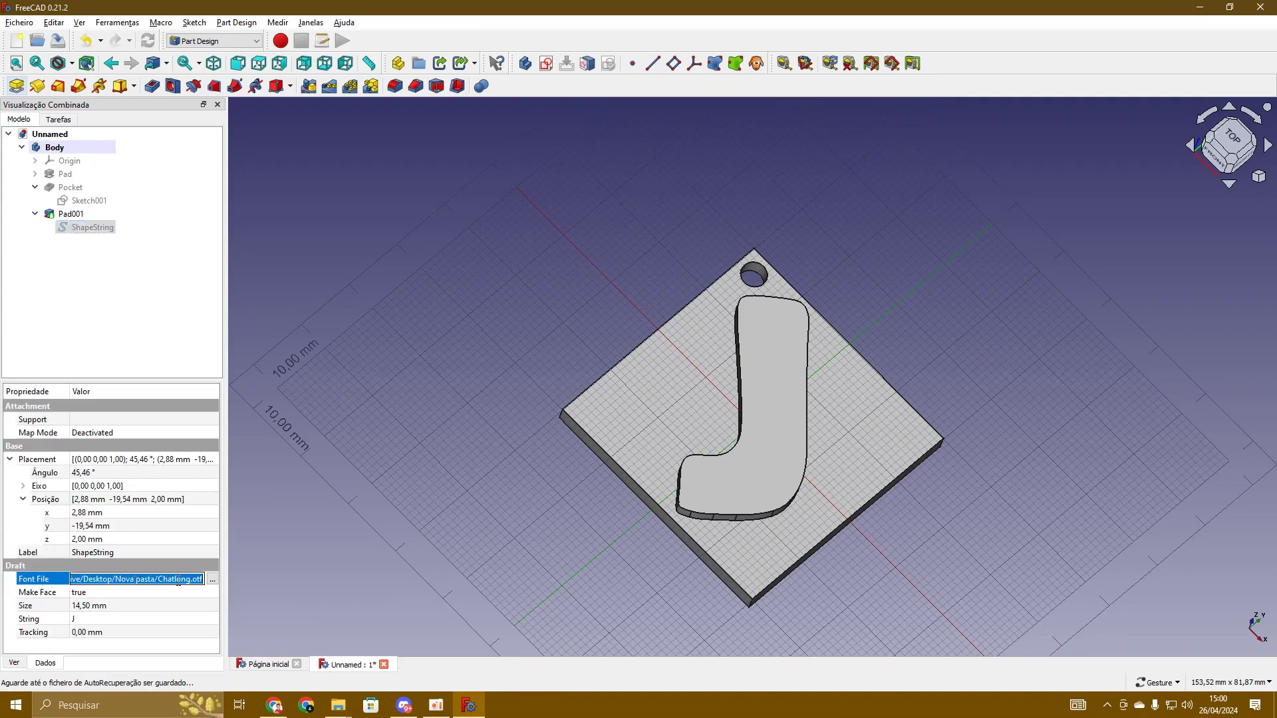
click(212, 581)
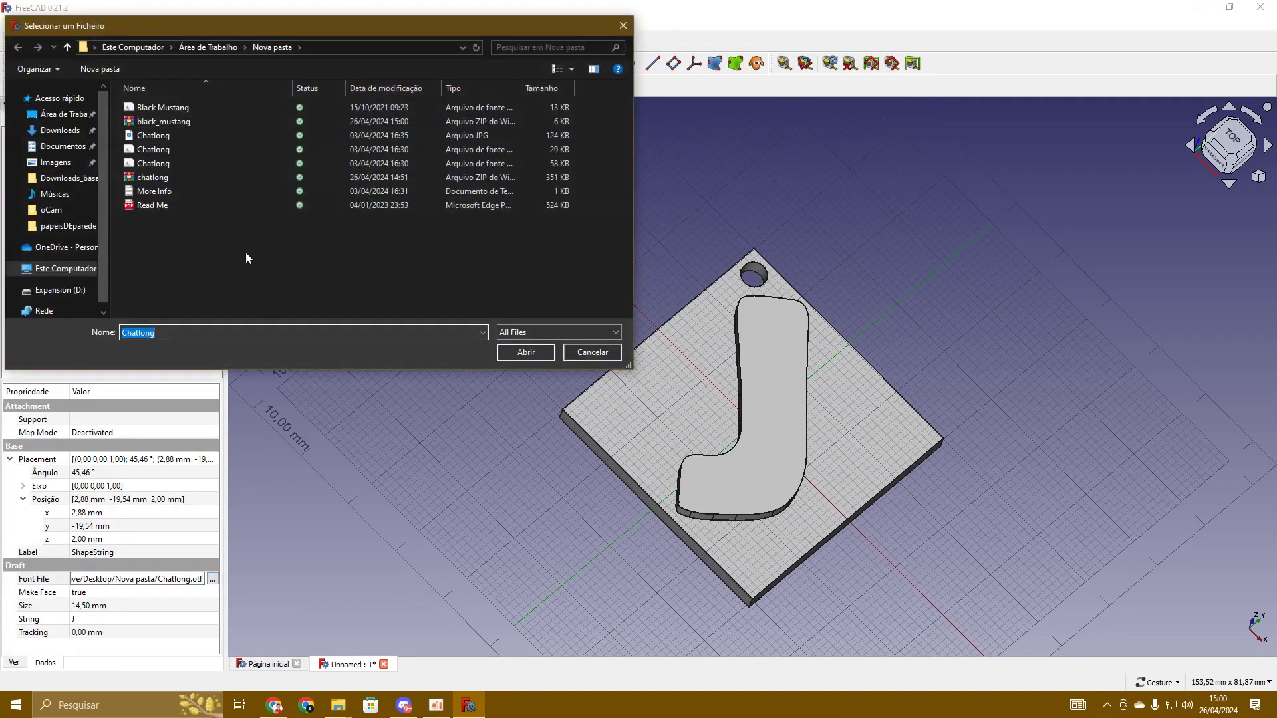
click(189, 107)
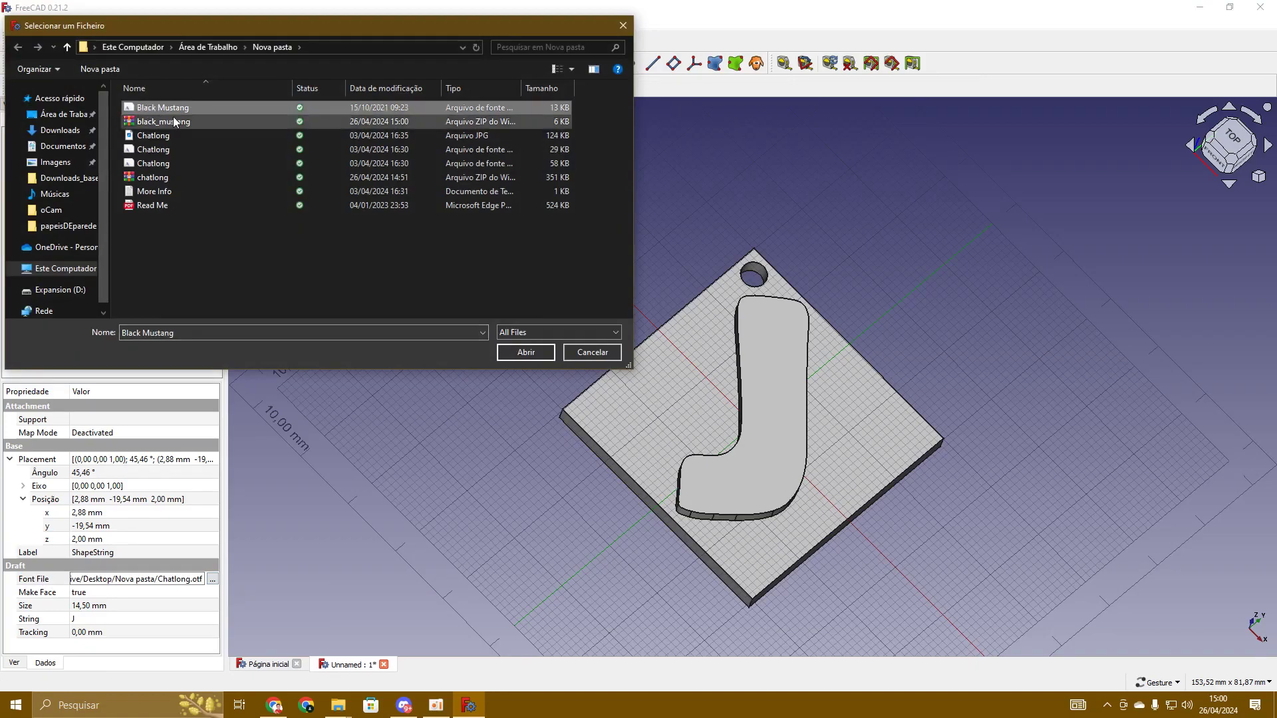
click(525, 353)
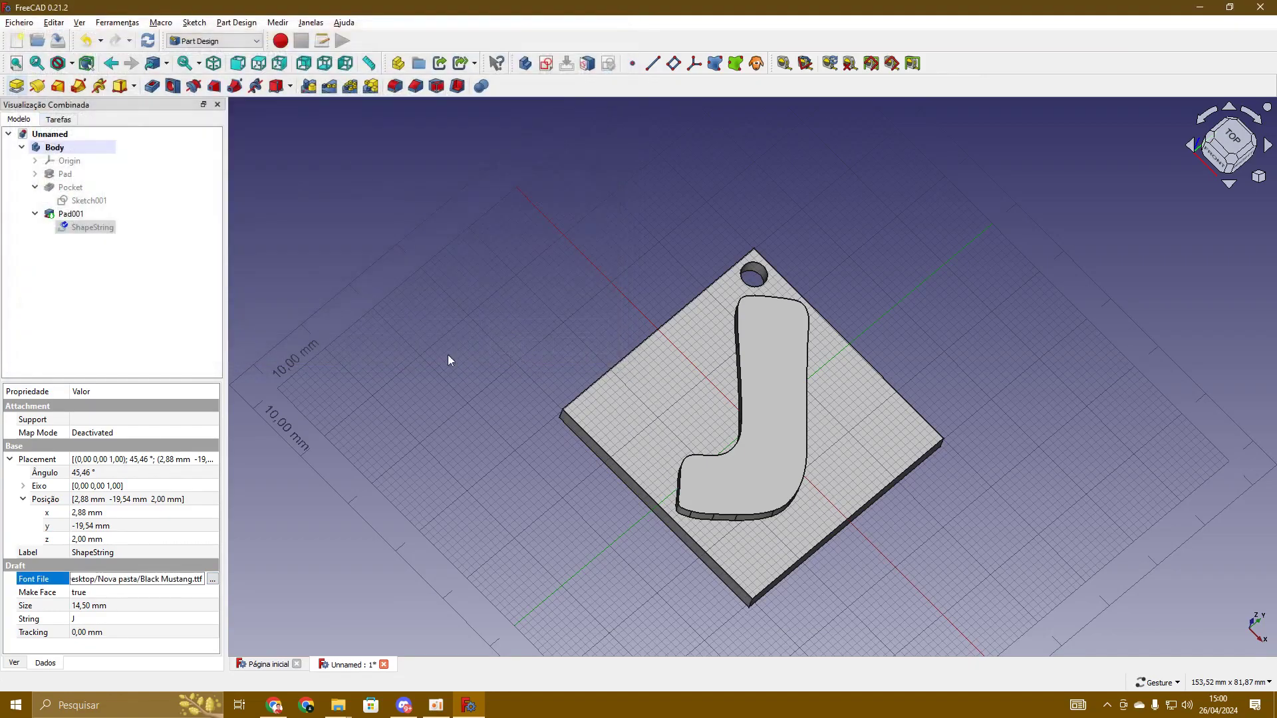
click(160, 317)
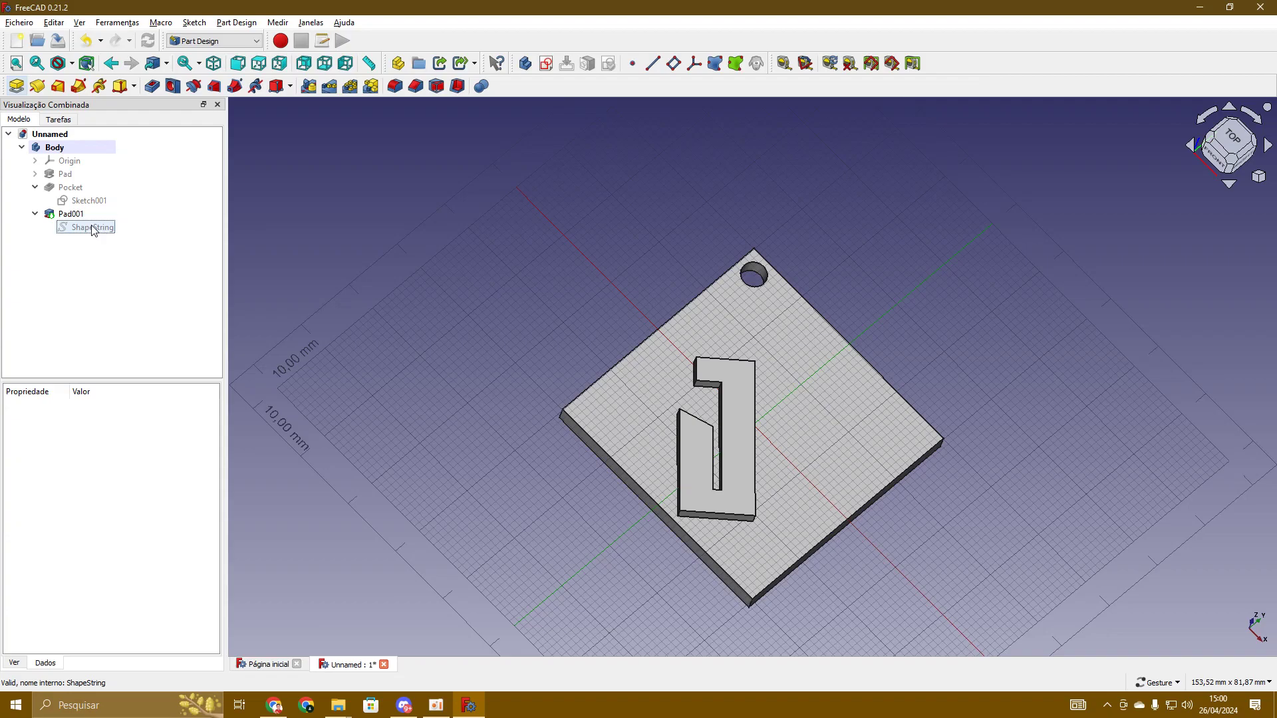
- Delete Pad001, the pad of the letter J, keeping its ShapeString in the Body
click(53, 215)
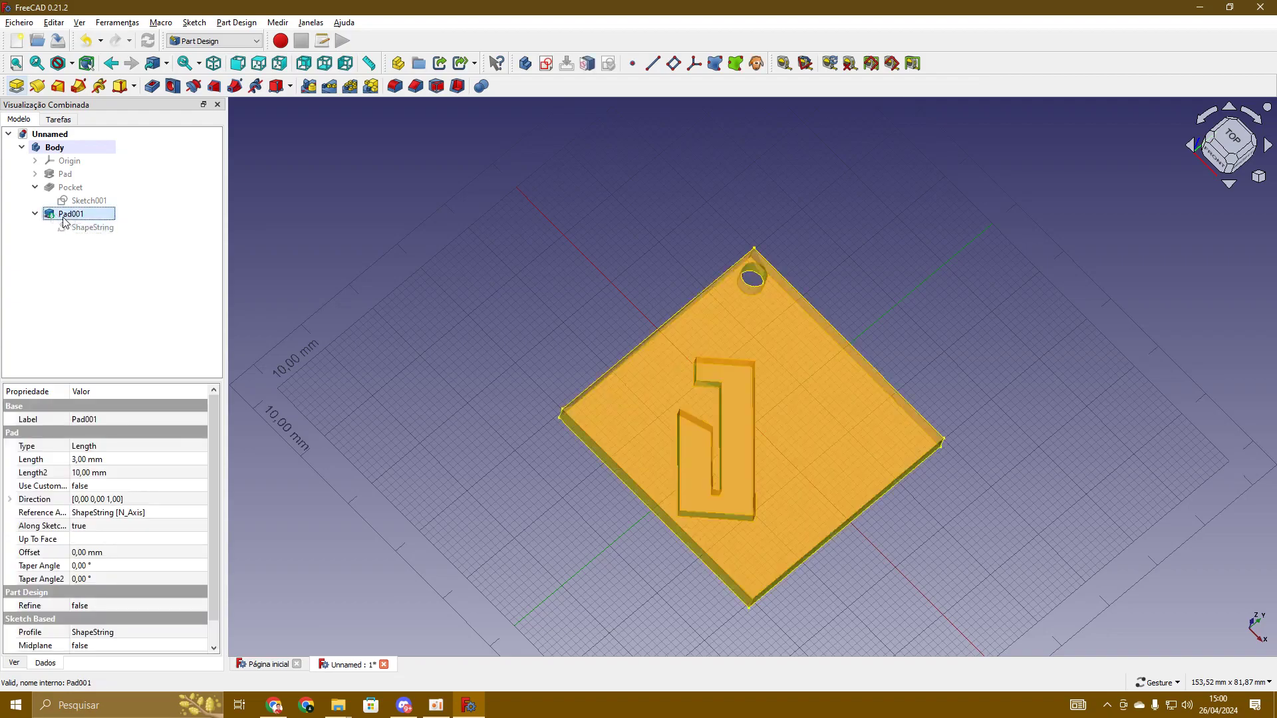
right_click(65, 220)
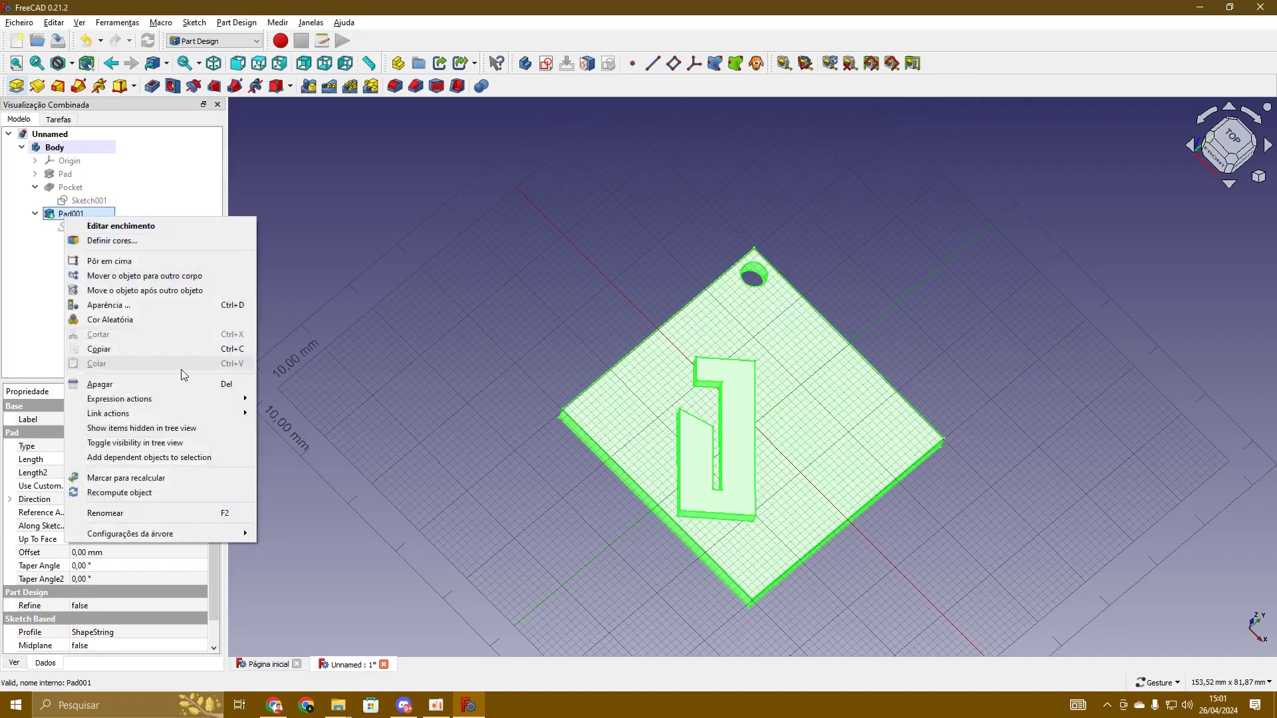
click(100, 384)
- Set the J ShapeString's z position to 3 mm
click(61, 214)
click(61, 214)
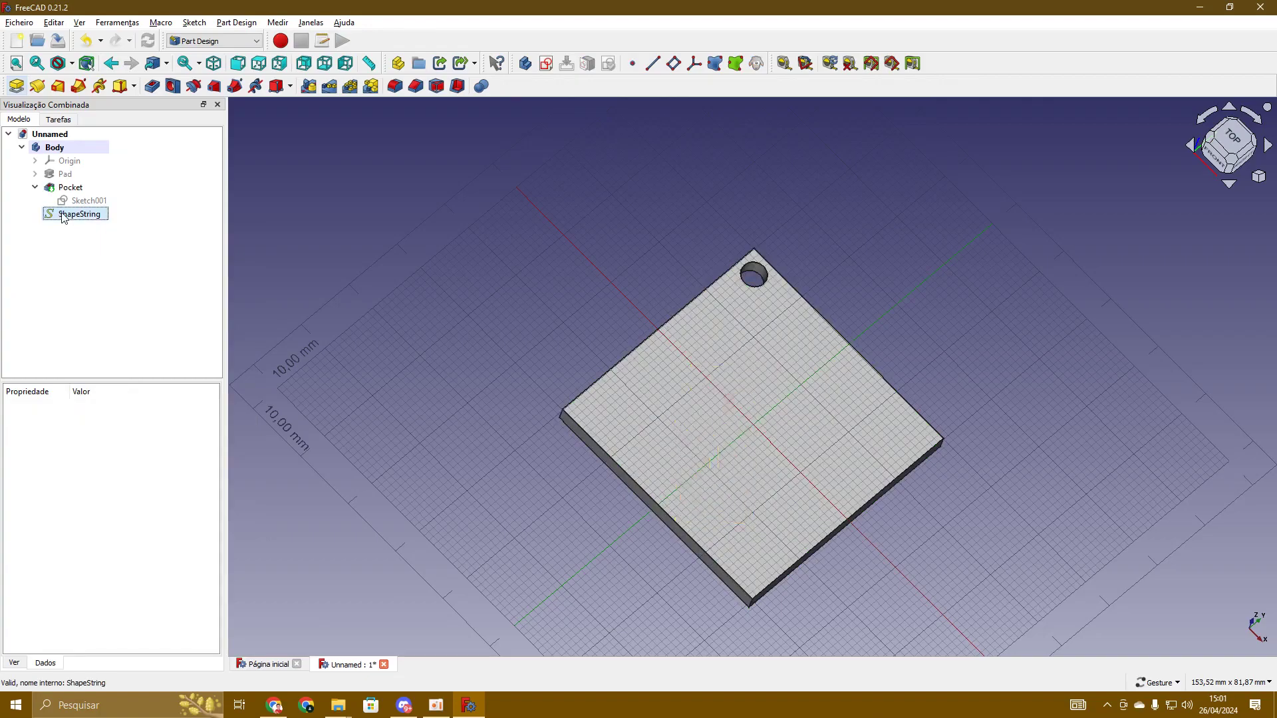
click(8, 460)
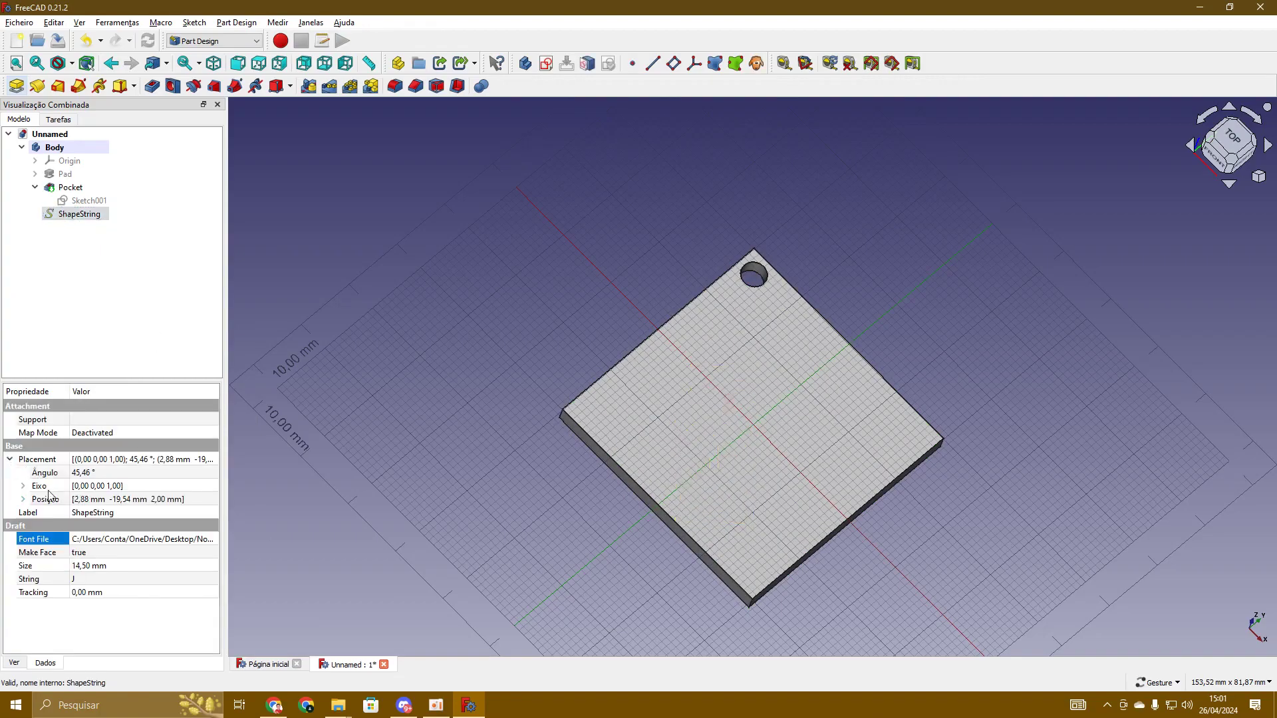
click(23, 501)
click(97, 538)
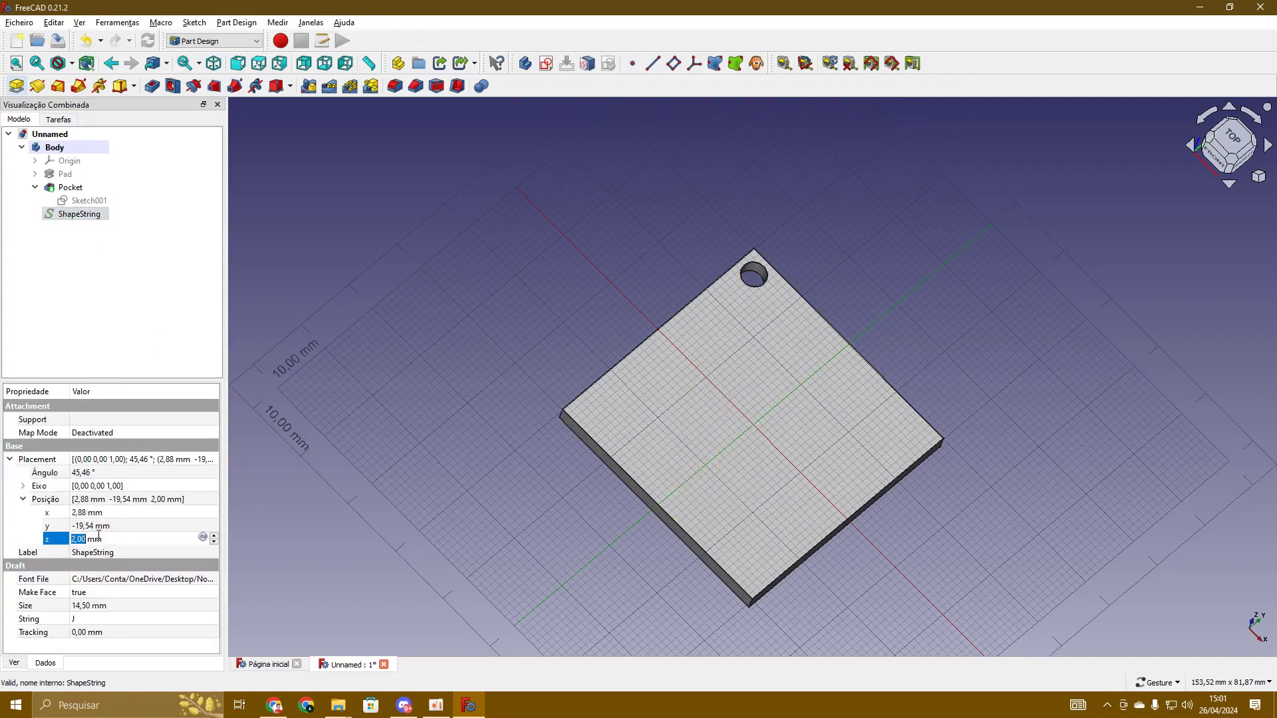
text(3)
key(Return)
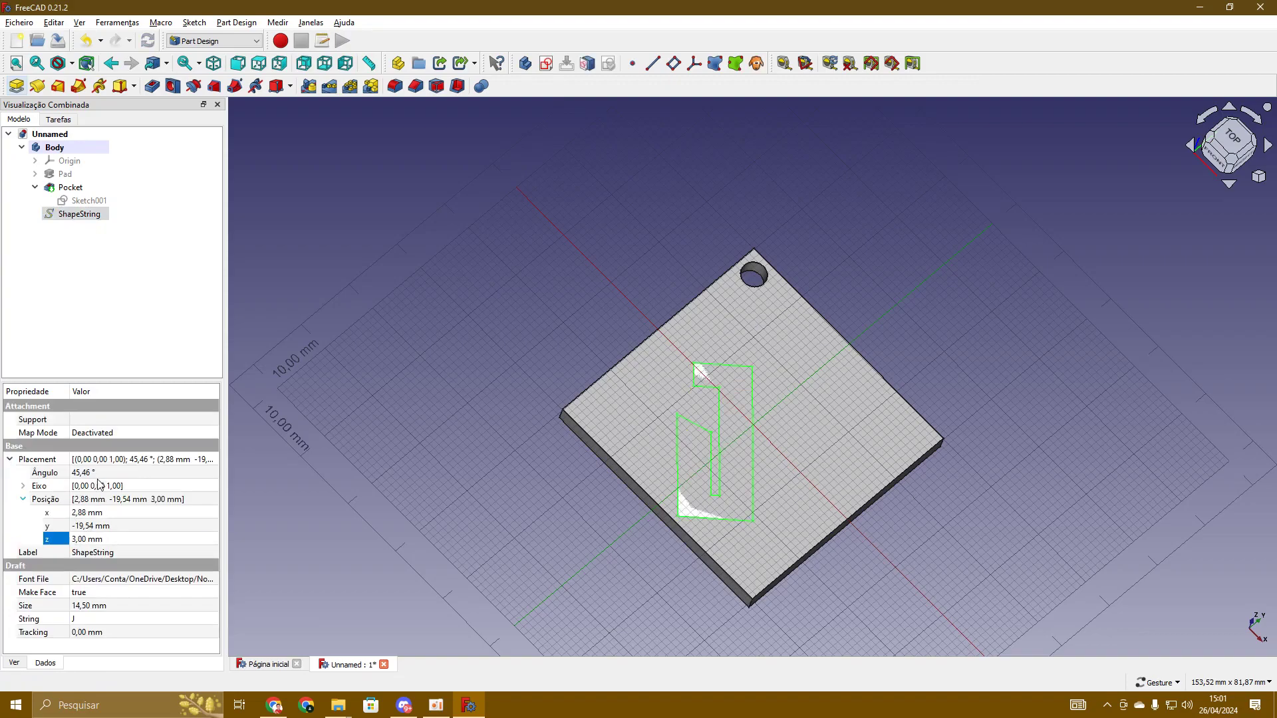
- In the Draft workbench, move the J ShapeString about 7.2 mm so it sits near the plate's centre
click(77, 213)
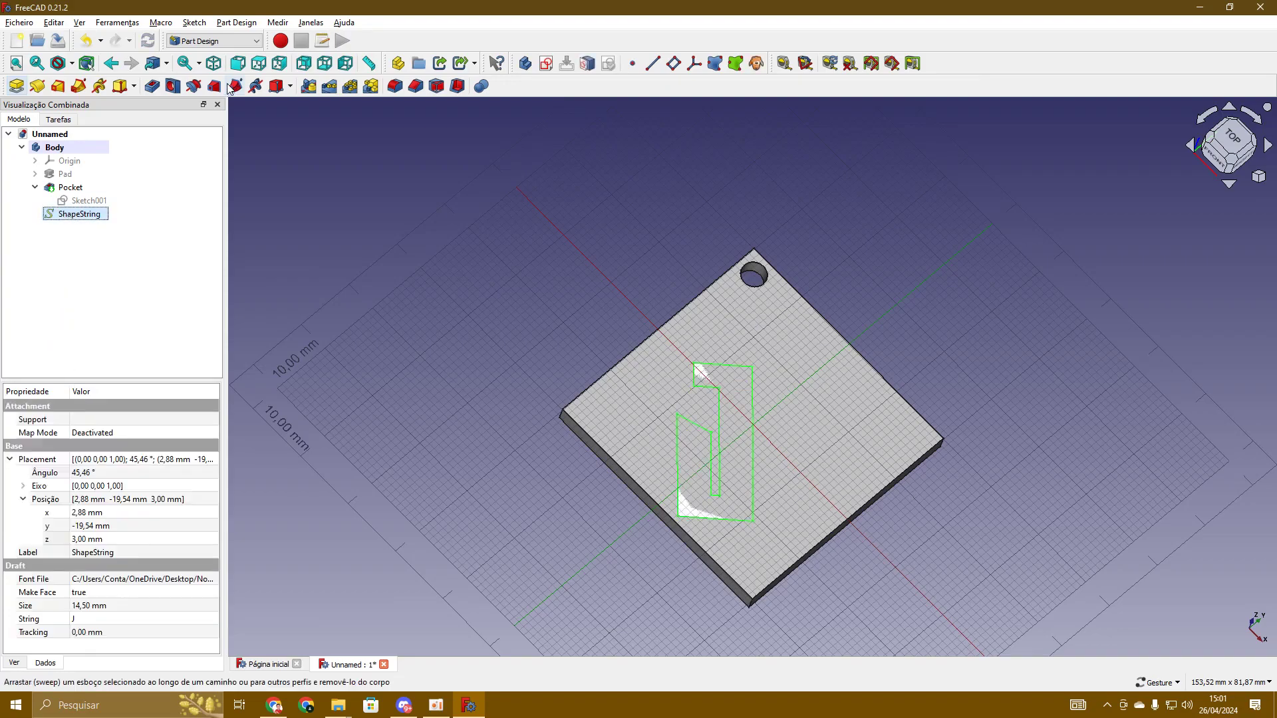
click(220, 41)
click(219, 69)
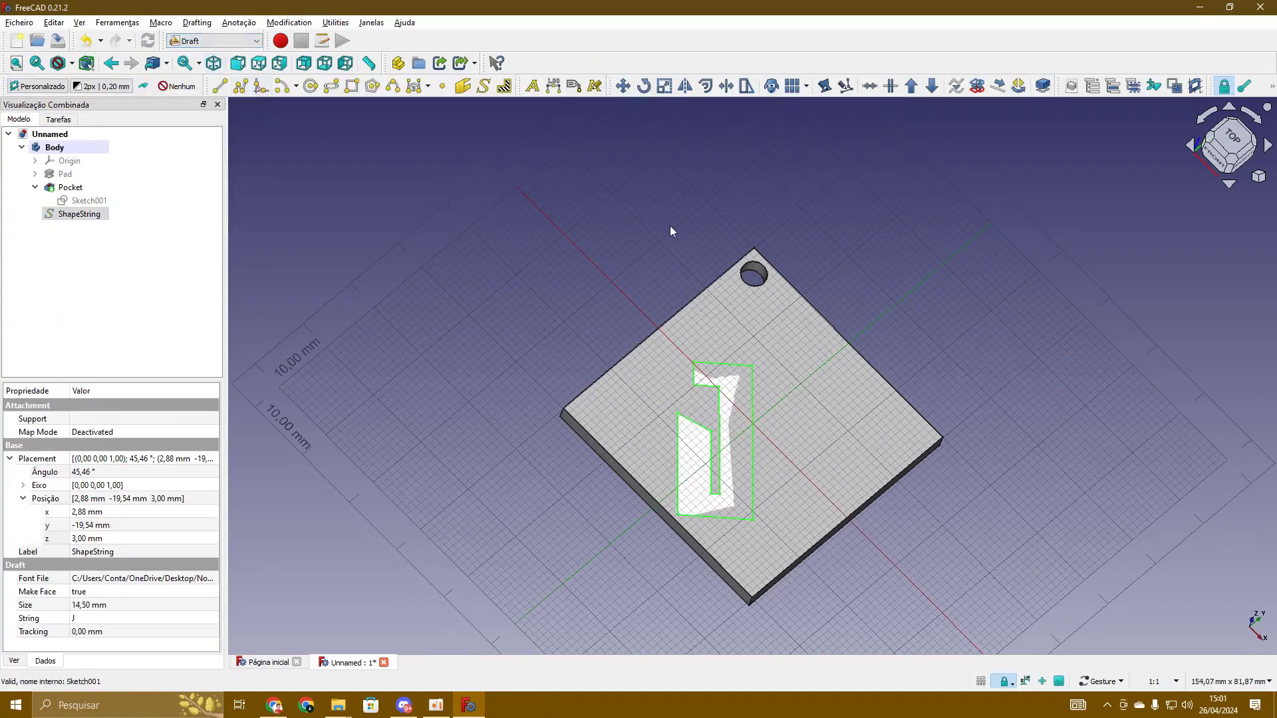
click(1229, 141)
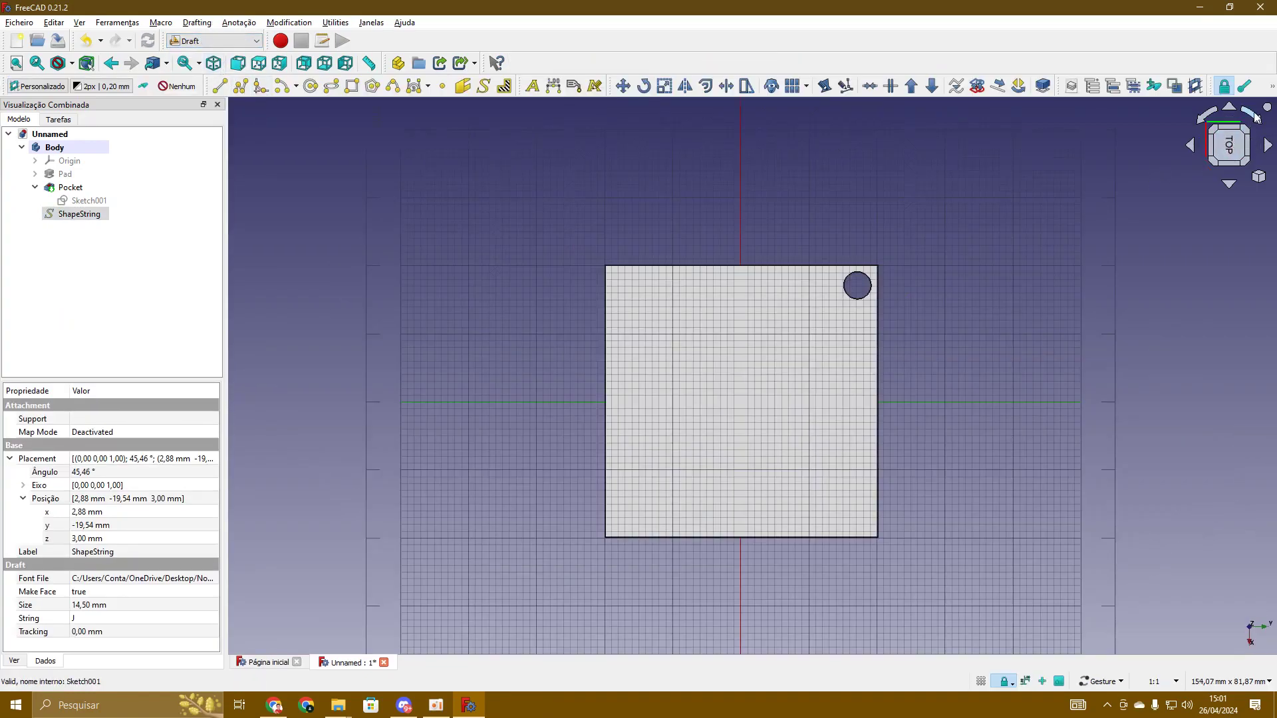
click(1255, 118)
click(1256, 118)
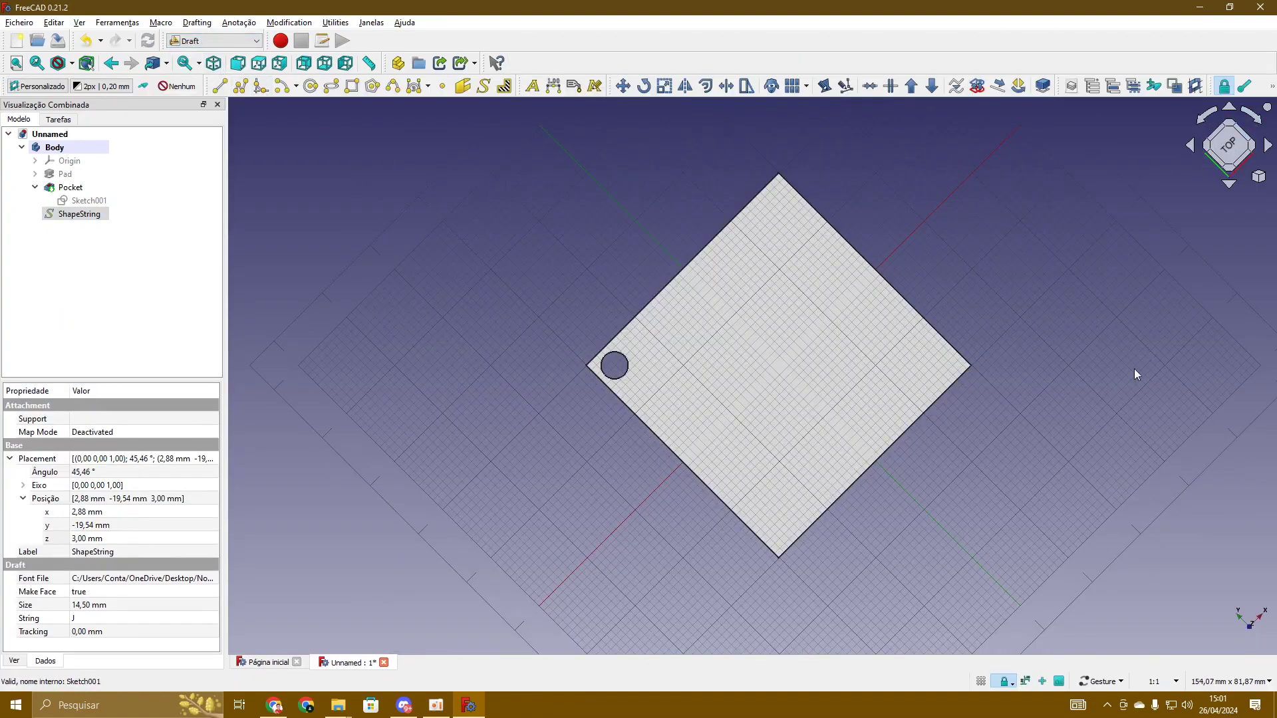
click(1256, 117)
drag(1083, 448, 1083, 431)
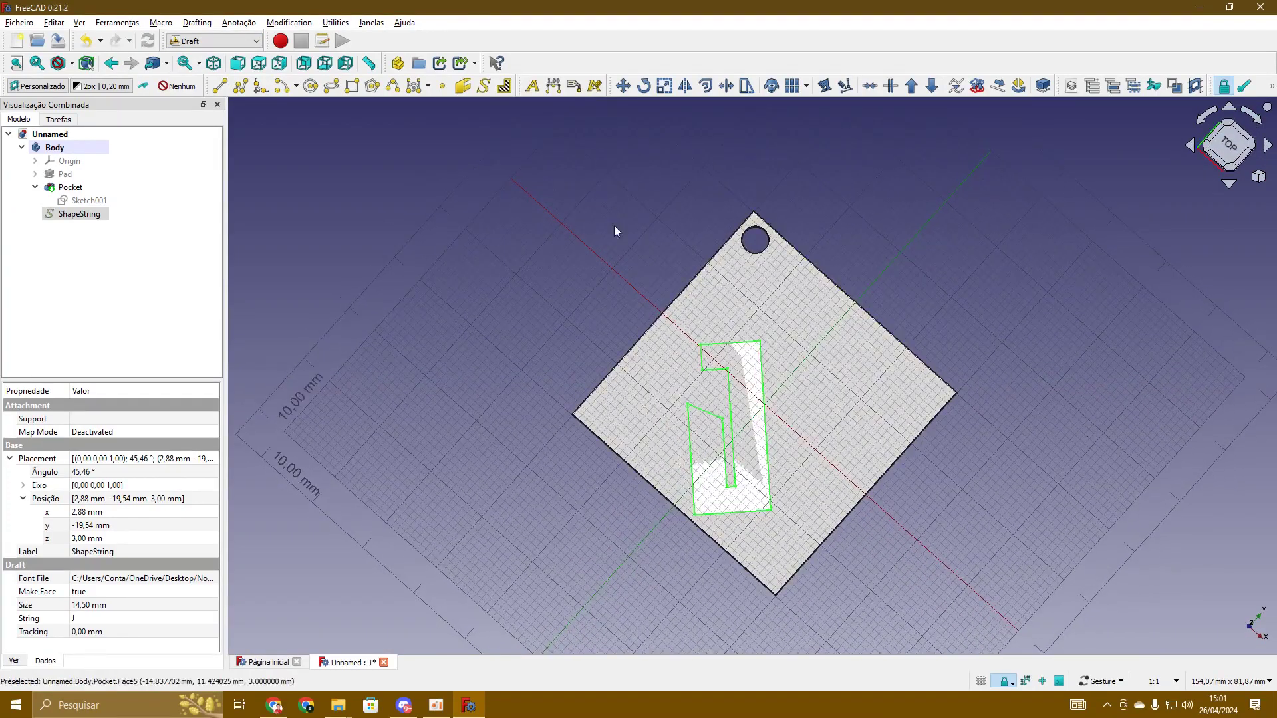
click(623, 87)
click(376, 508)
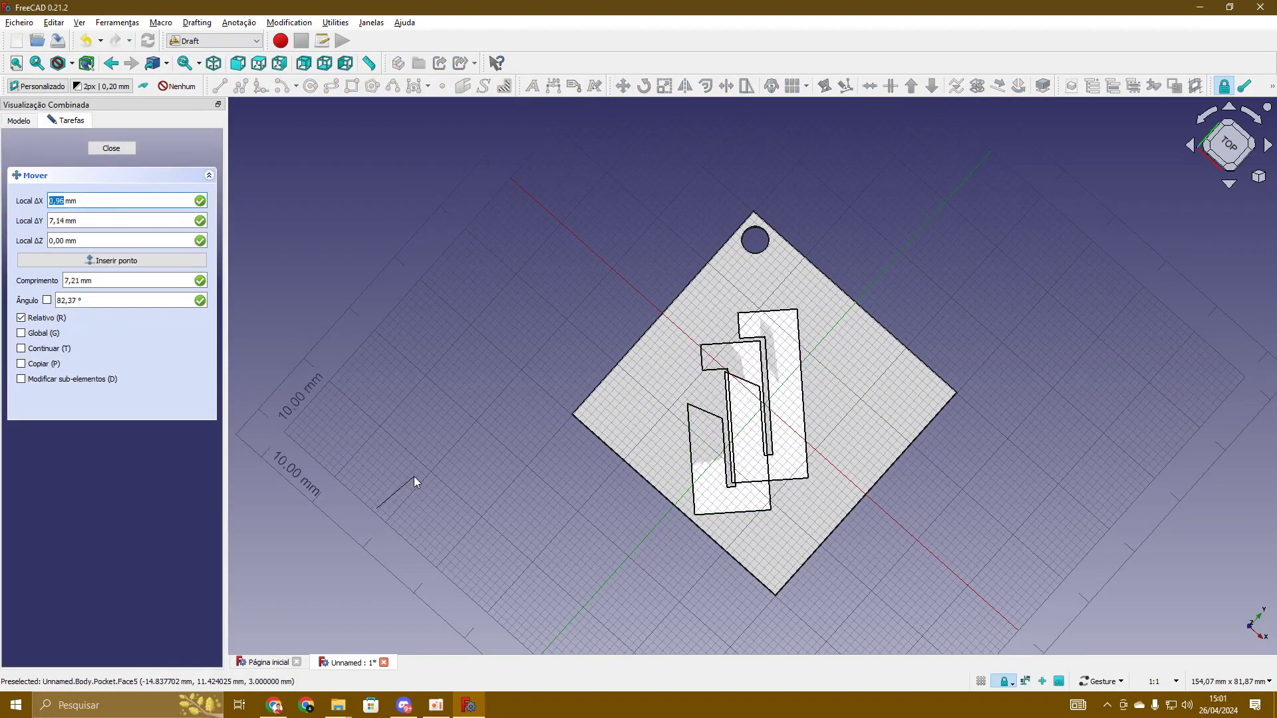
click(413, 477)
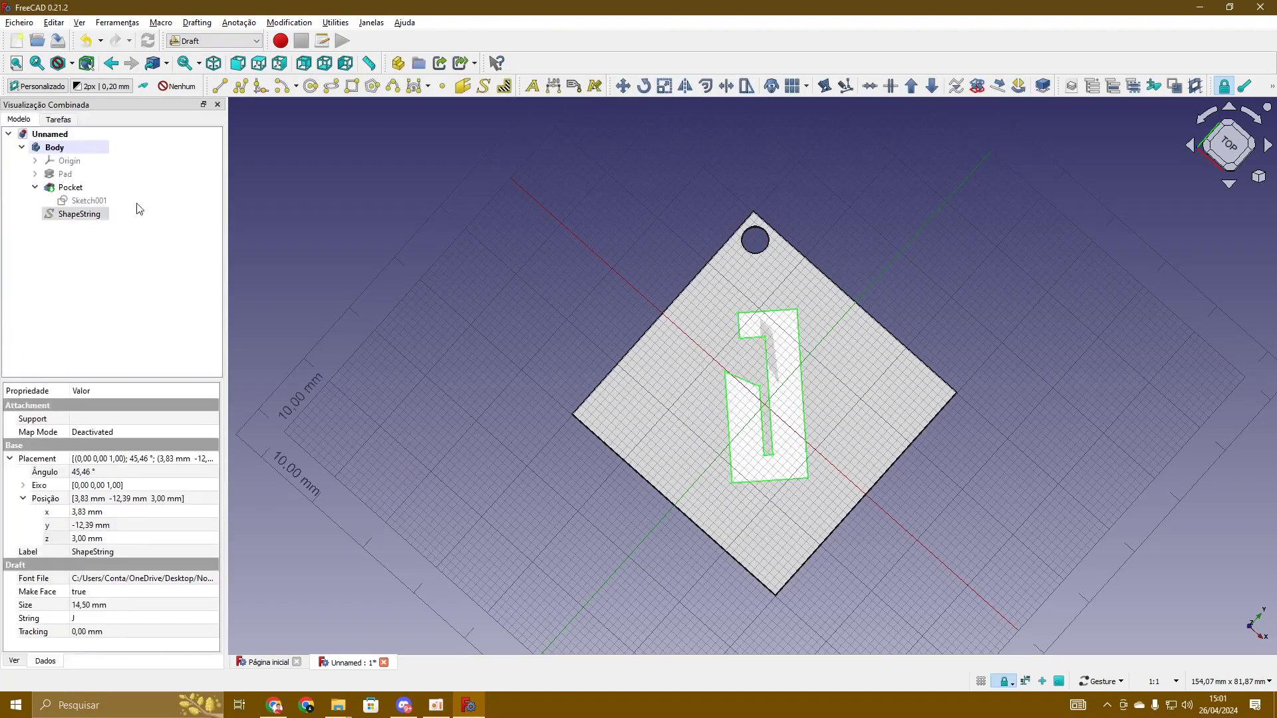
- Return to the Part Design workbench and set the J ShapeString's z position to 2 mm
click(210, 41)
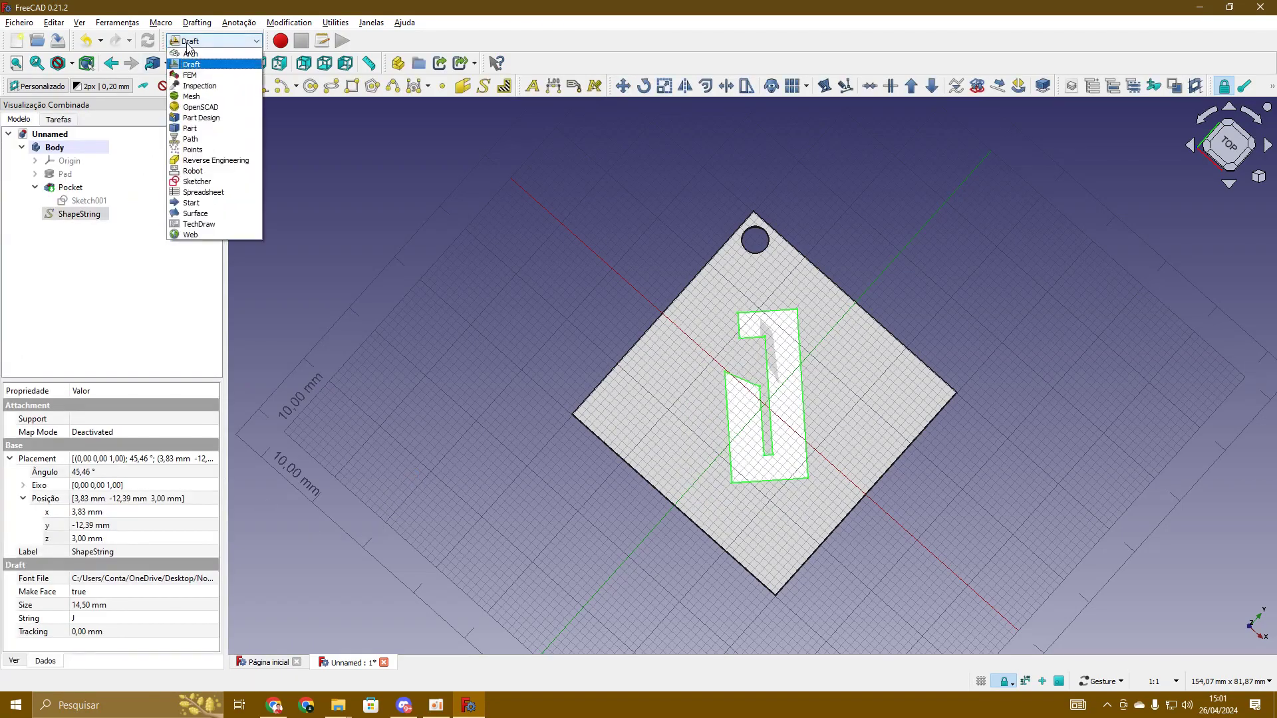
click(201, 118)
click(12, 123)
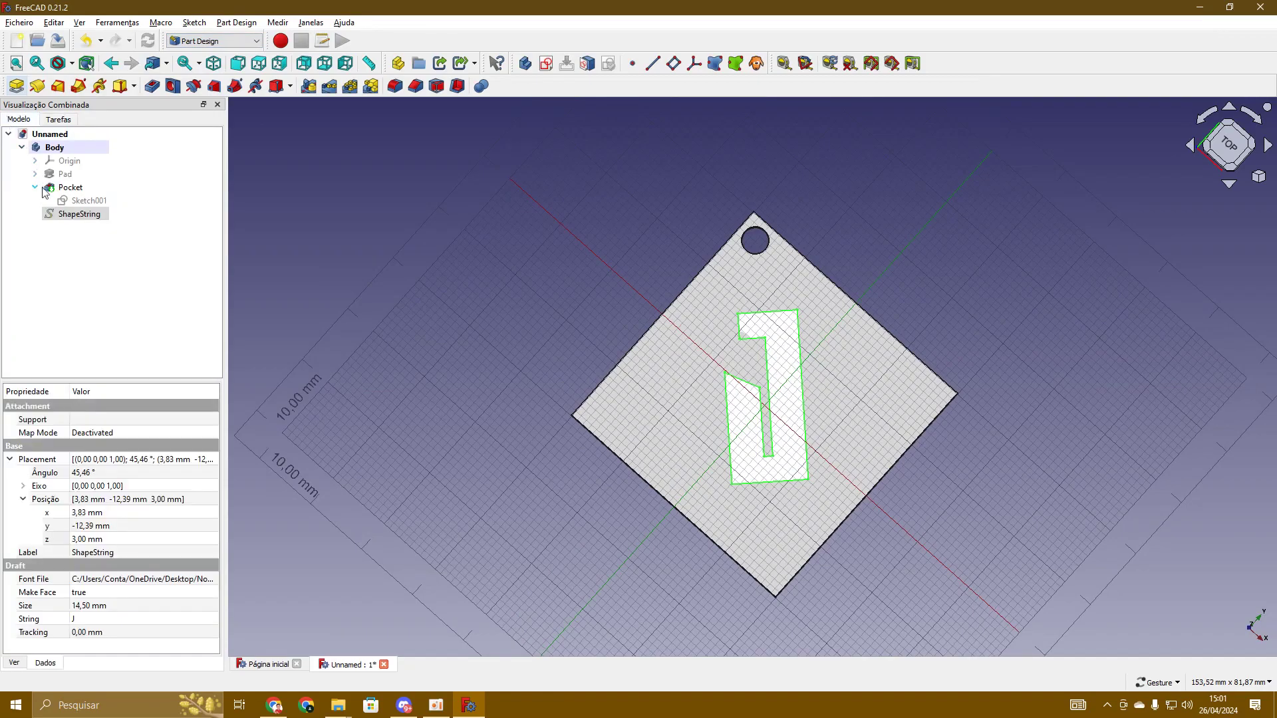
click(82, 539)
text(2)
key(Return)
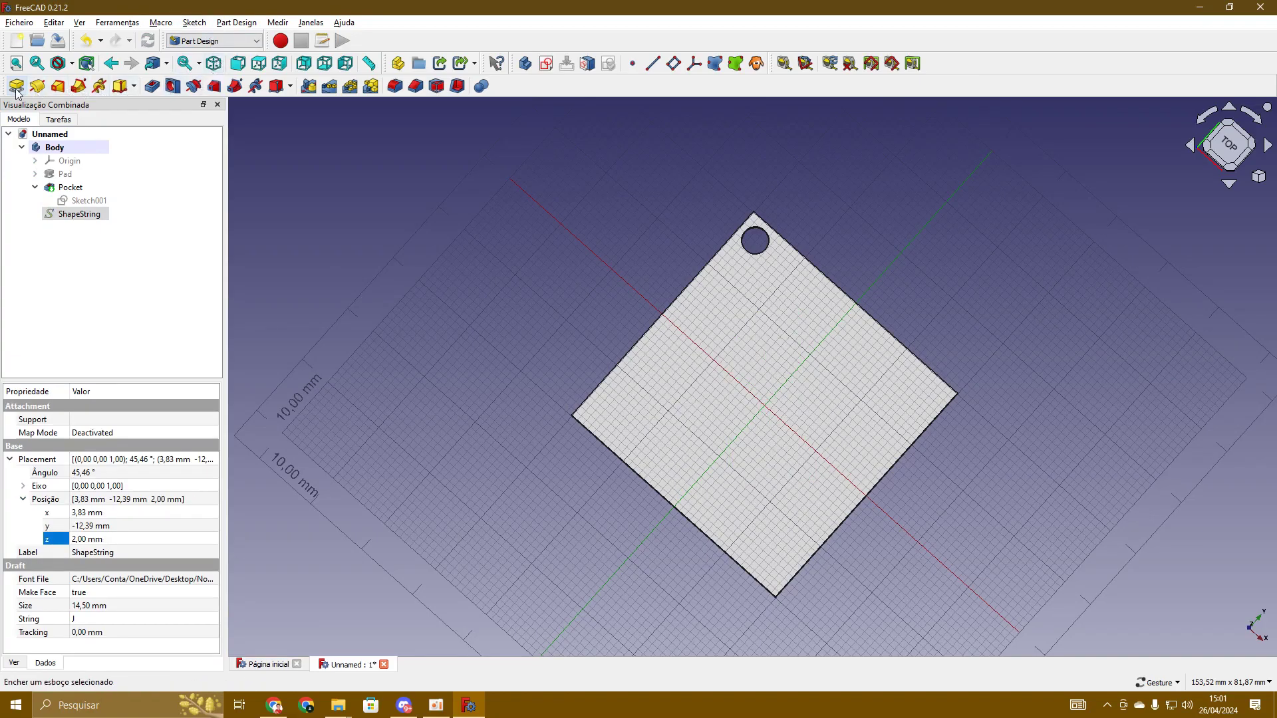
- Pad the repositioned J ShapeString along its sketch normal and inspect the raised letter from an isometric view
click(77, 214)
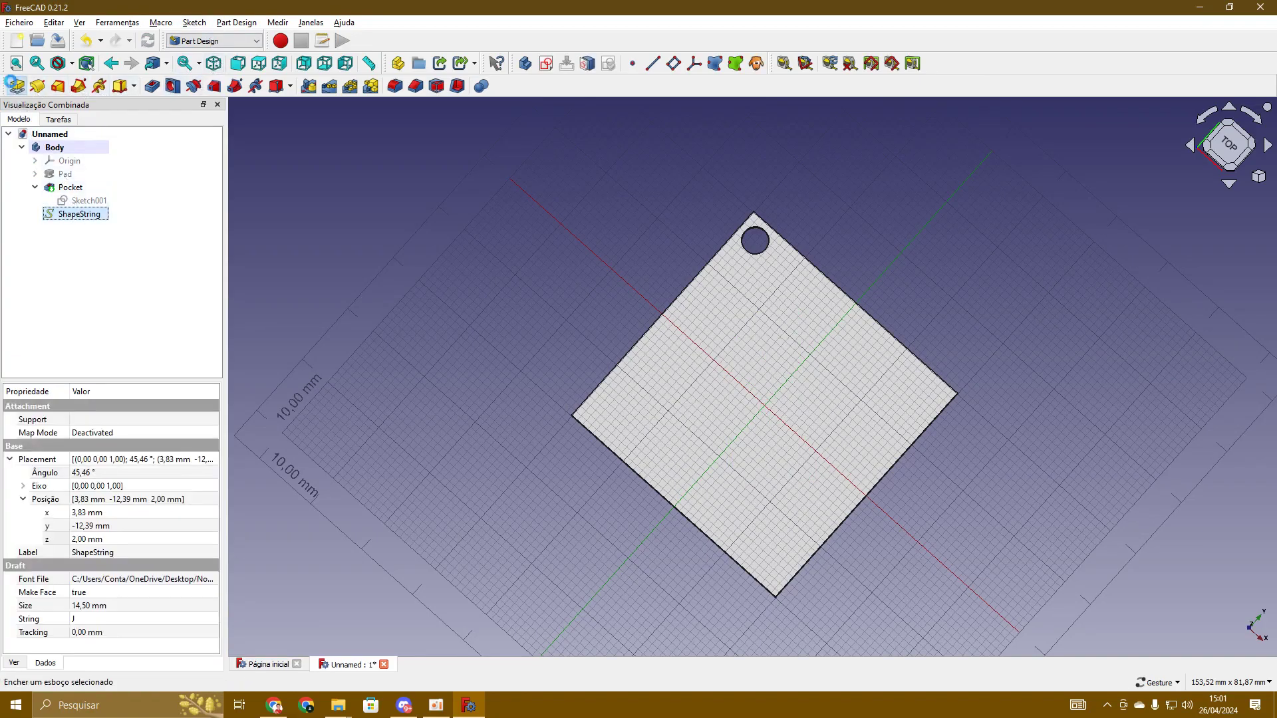
click(16, 86)
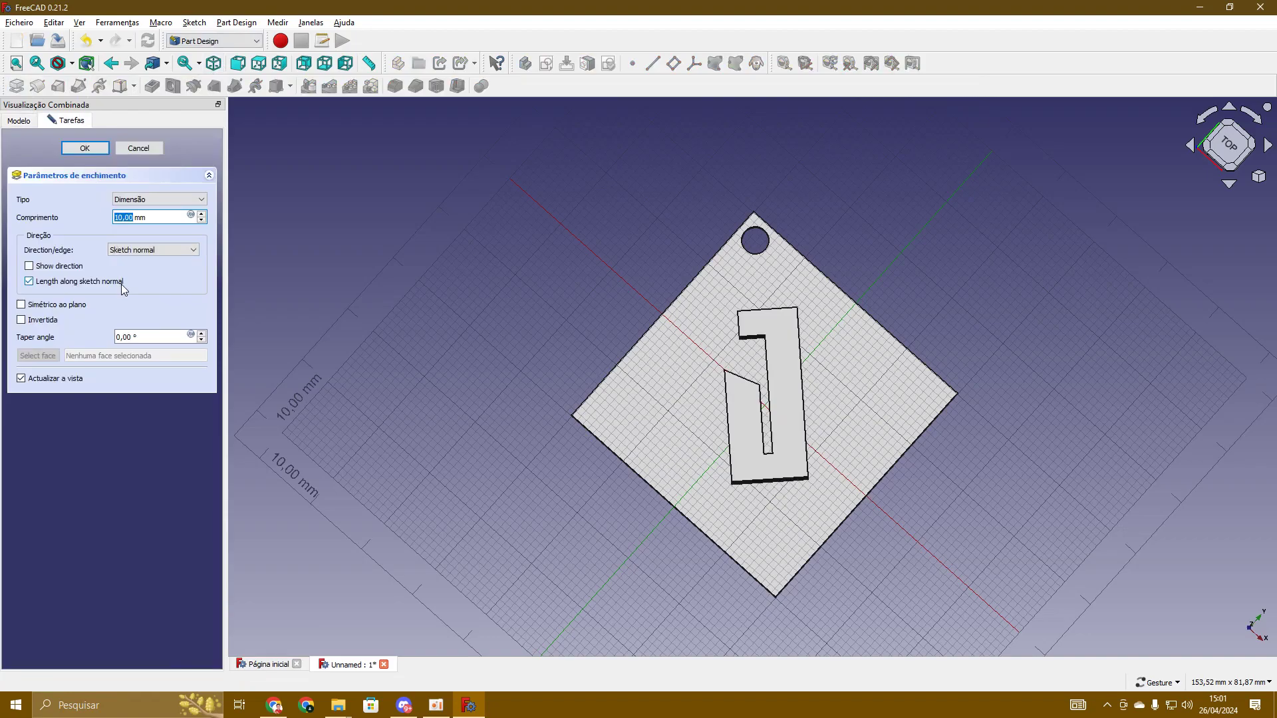
click(84, 148)
click(1257, 177)
click(1176, 220)
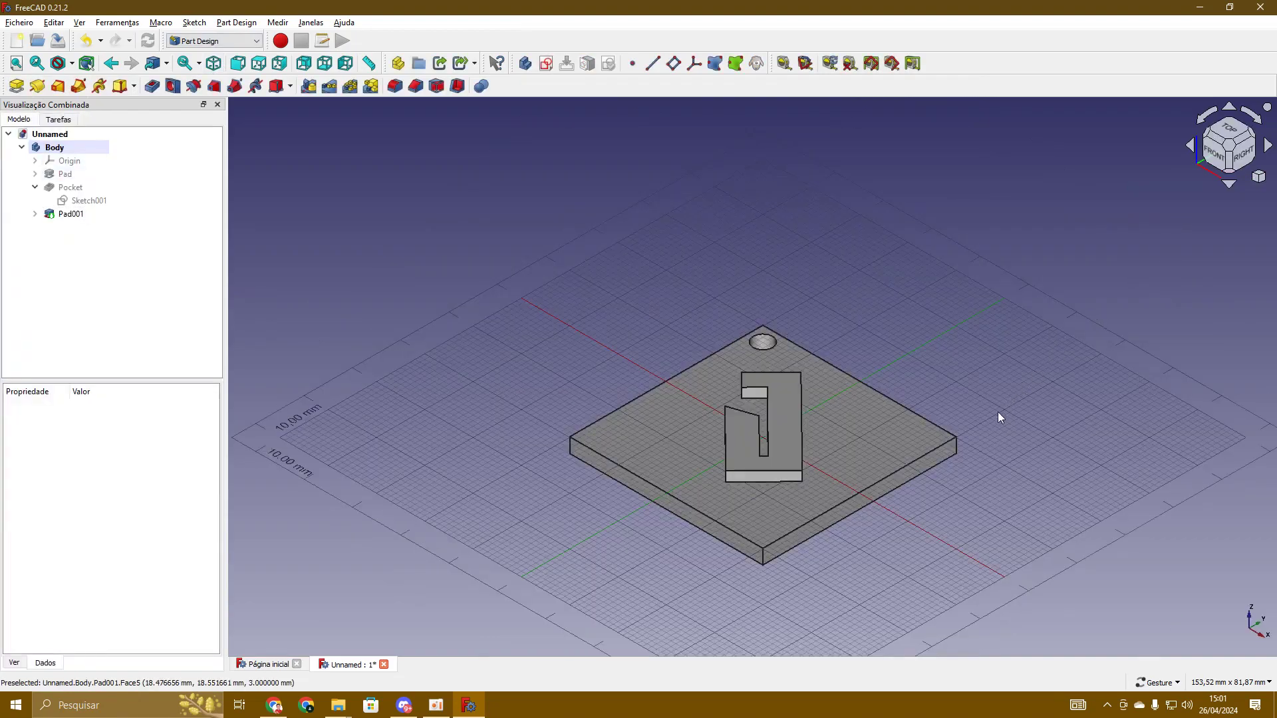
drag(991, 459, 631, 522)
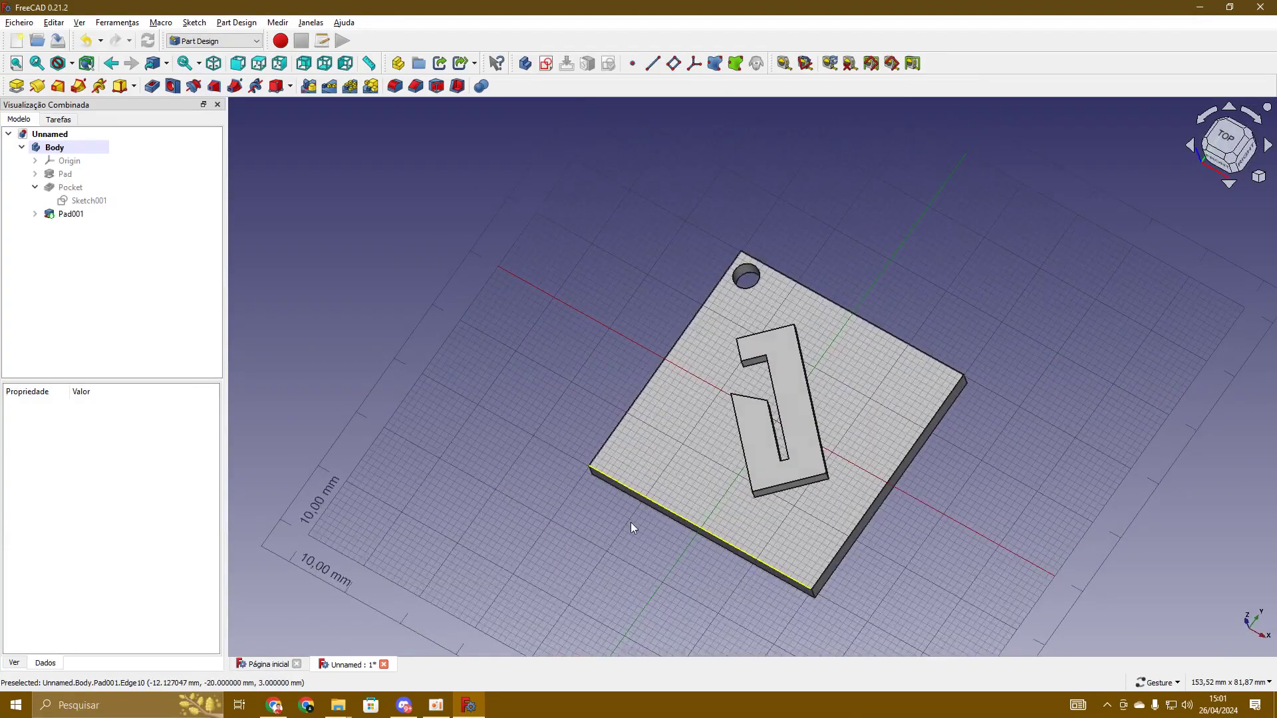